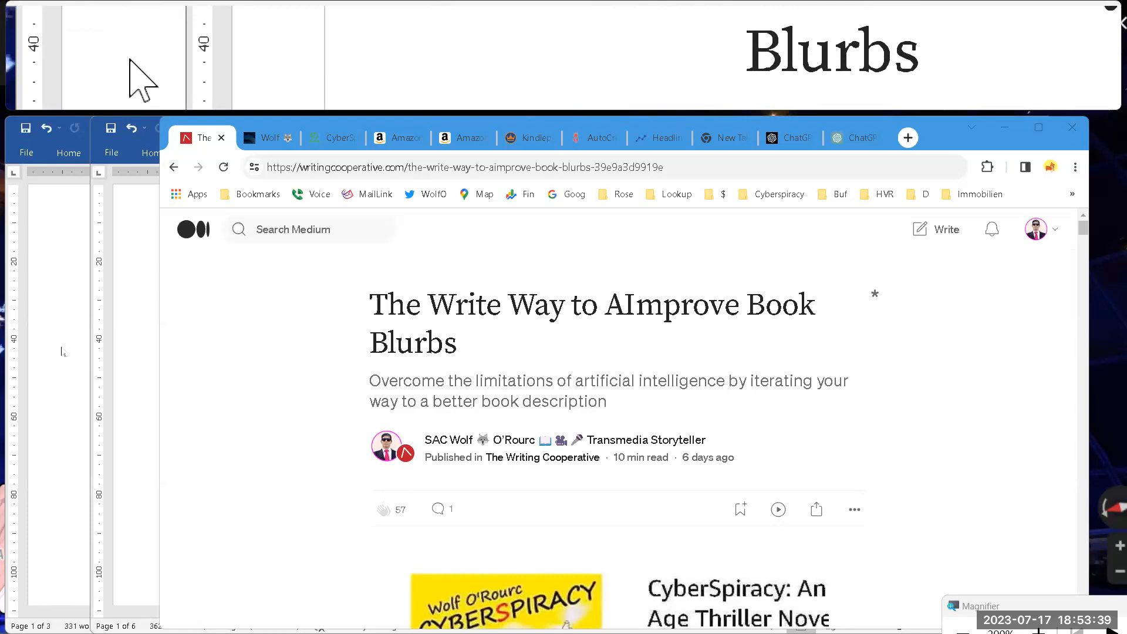
# - Minimize the Cost.docx window and bring Gift.docx to the front to read through its book blurb
pyautogui.click(85, 355)
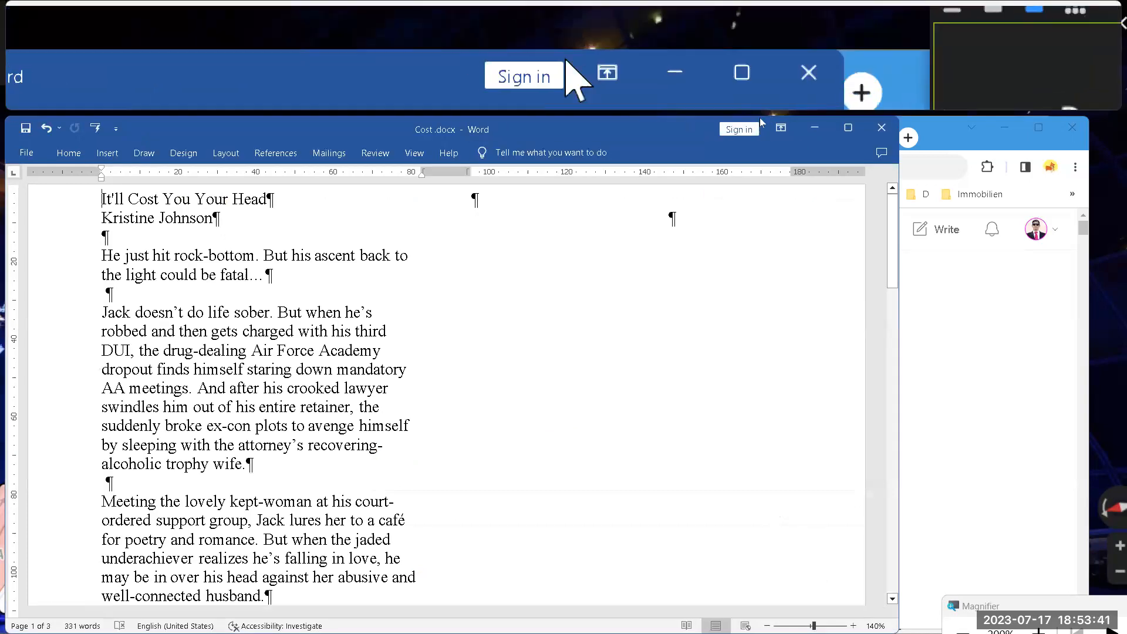
pyautogui.click(812, 129)
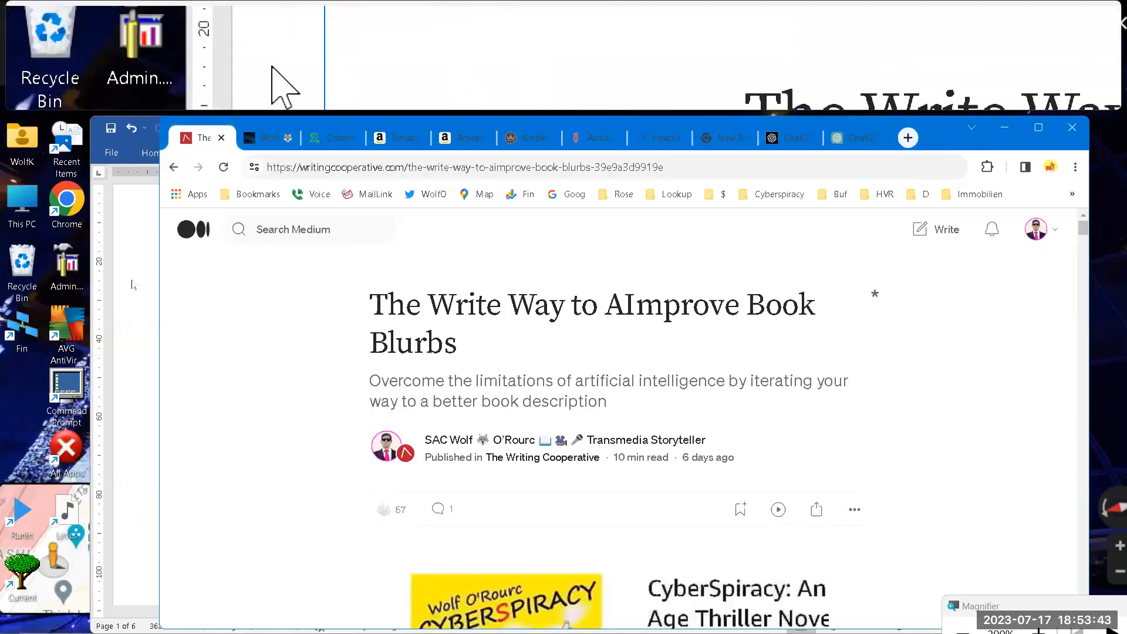
pyautogui.click(128, 293)
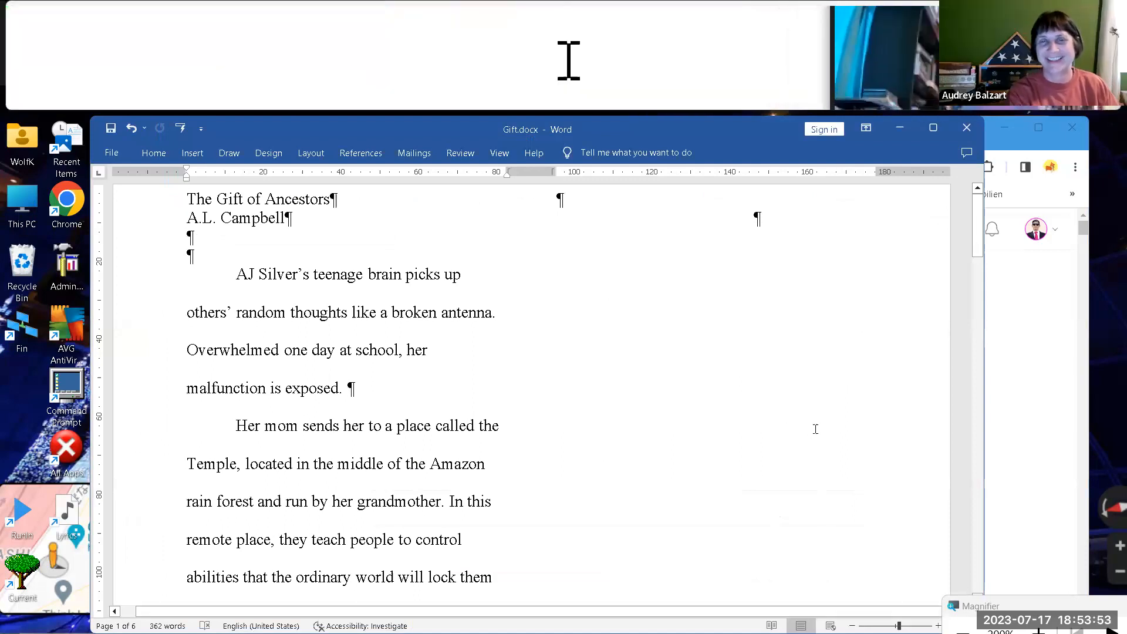
pyautogui.click(800, 413)
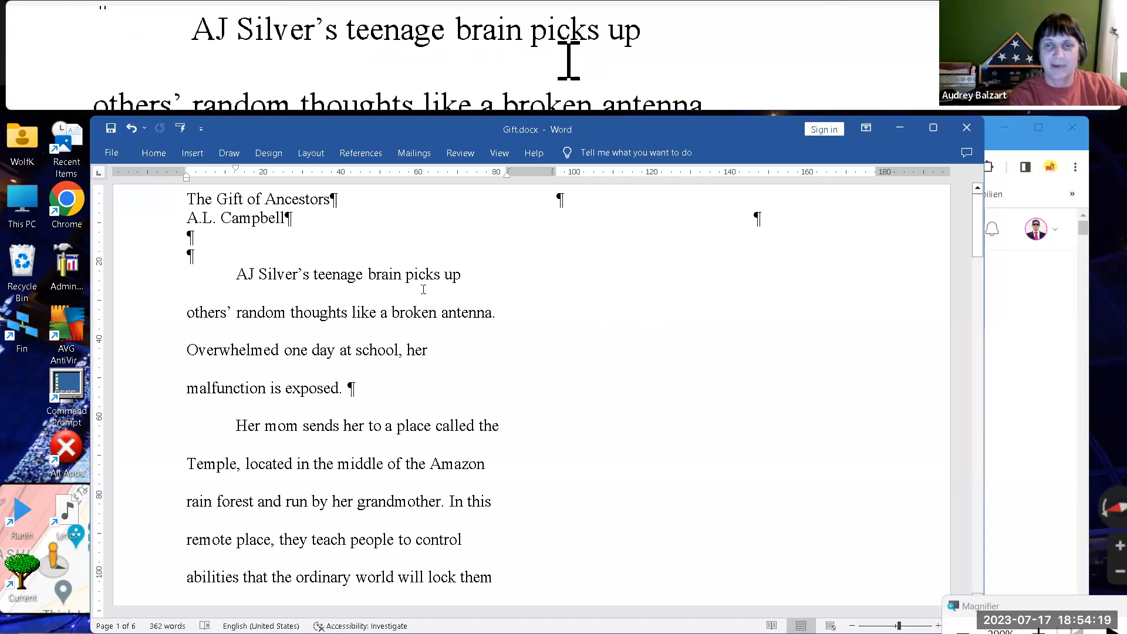
pyautogui.scroll(-3, 418, 294)
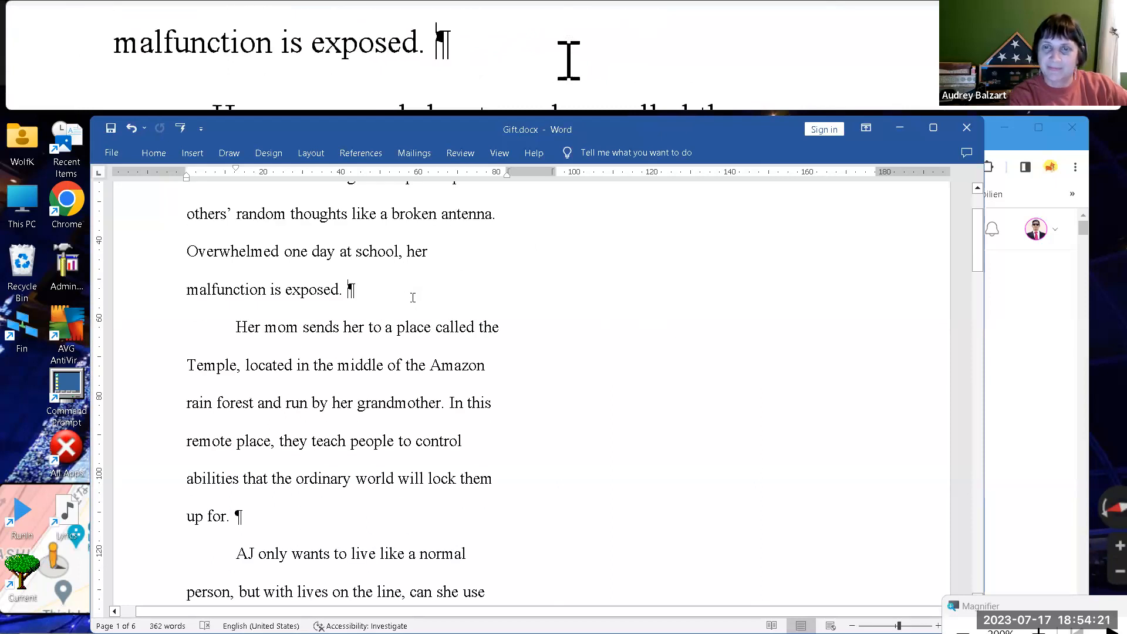
pyautogui.scroll(-3, 413, 297)
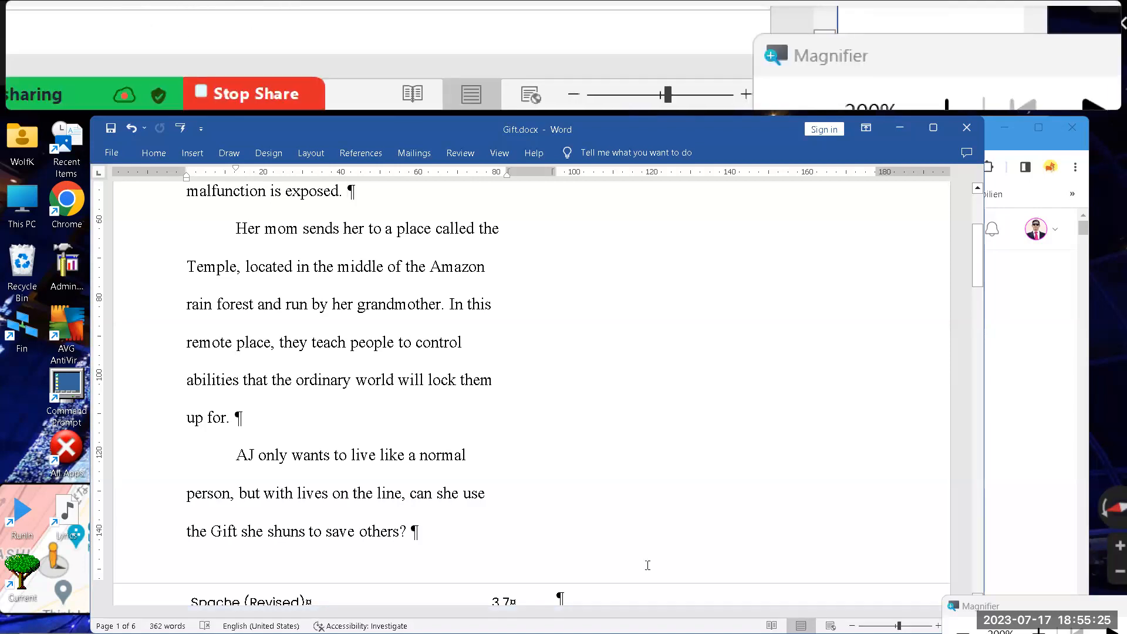
# - Open the chat window of the running Zoom meeting
pyautogui.moveTo(912, 606)
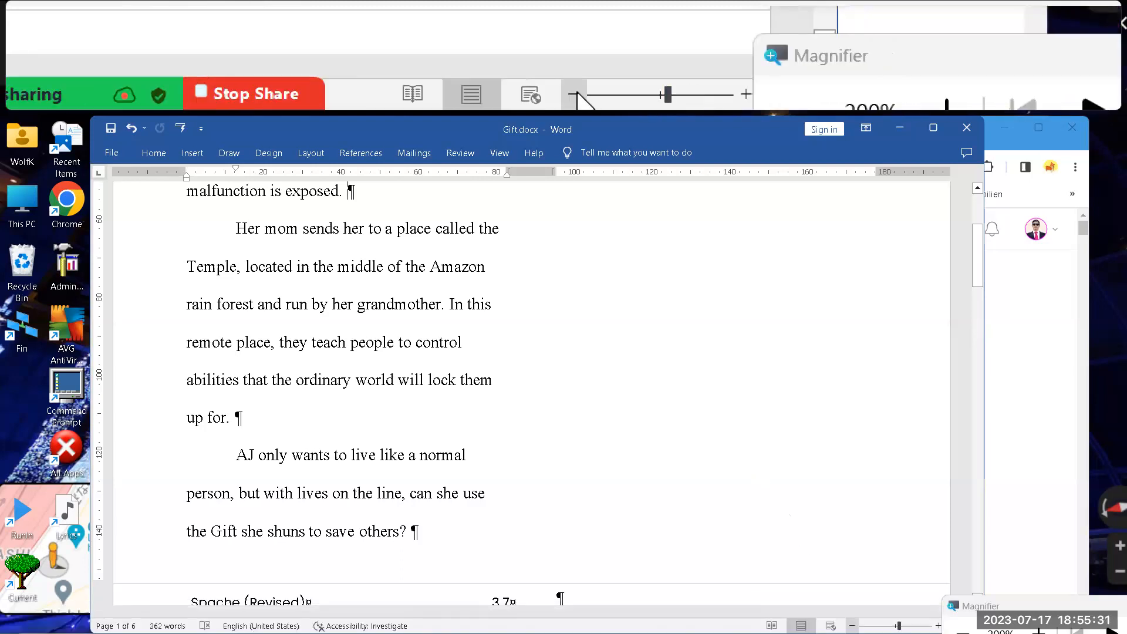
pyautogui.moveTo(874, 631)
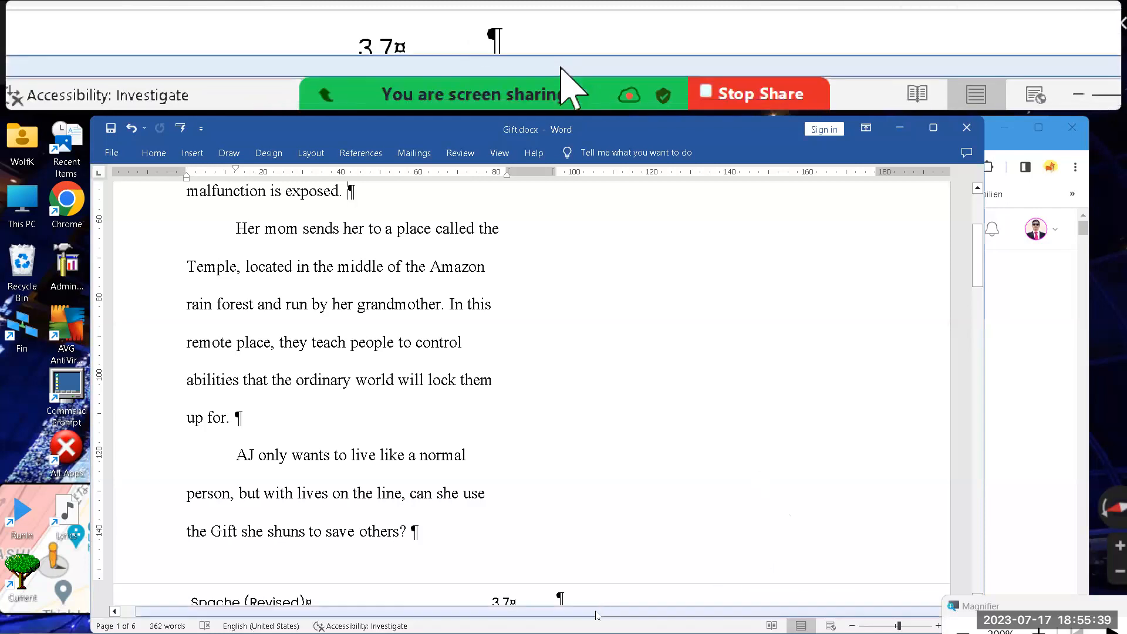
pyautogui.moveTo(596, 618)
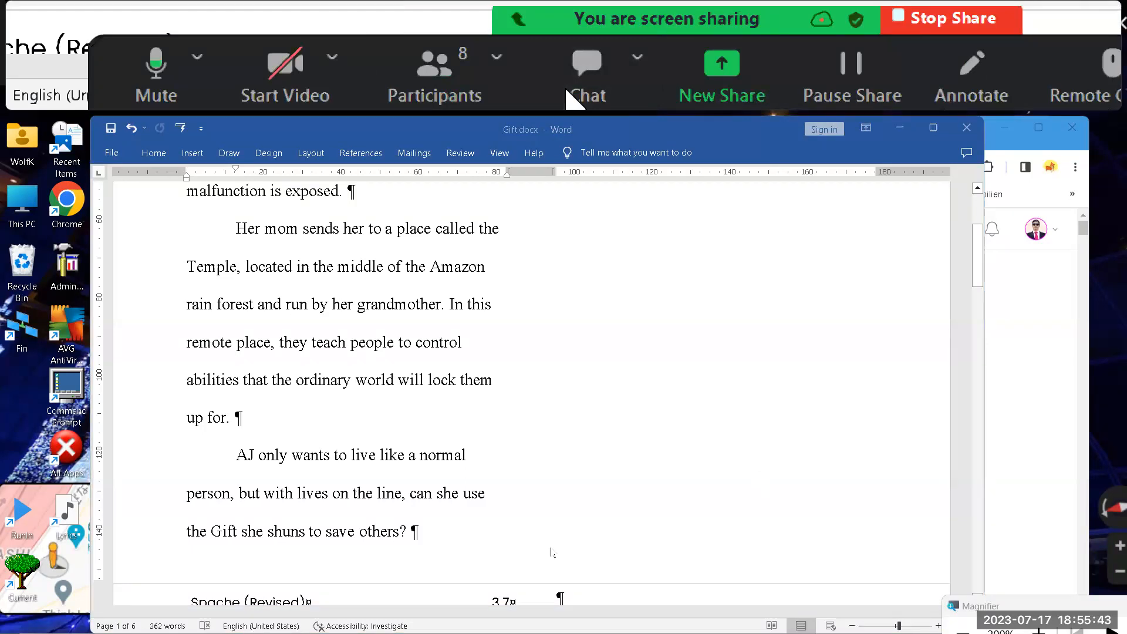
pyautogui.click(567, 89)
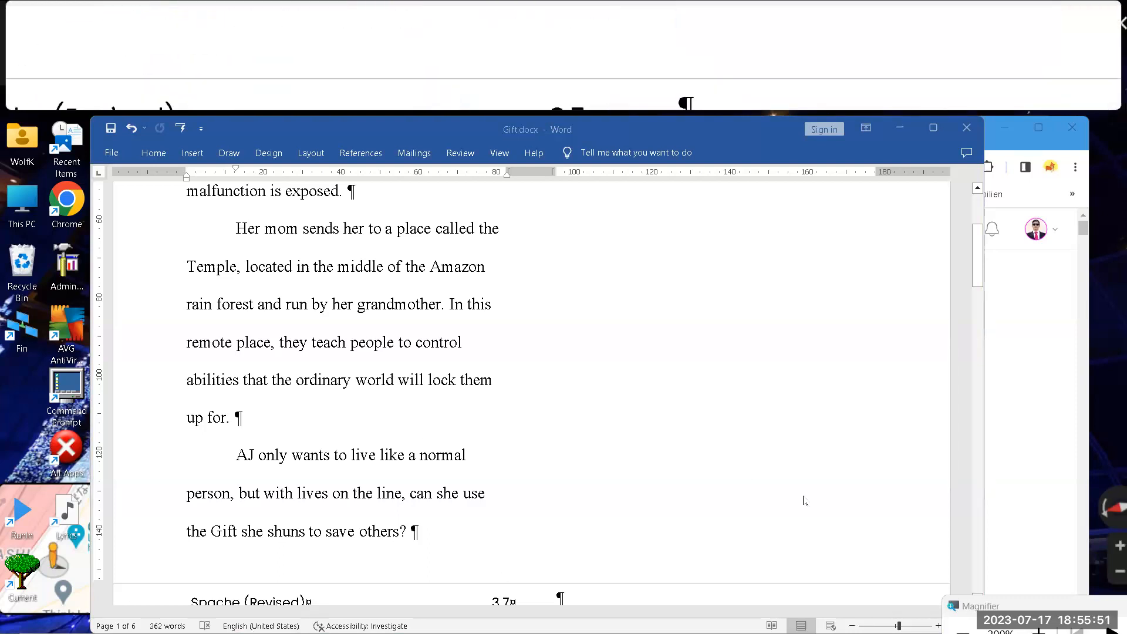
# - Switch to Chrome, skim the article on AI-improved book blurbs down to its Takeaways, and view the page of self-publishing tool links
pyautogui.hotkey('alt', 'Tab')
pyautogui.hotkey('alt', 'Tab')
pyautogui.hotkey('alt', 'Tab')
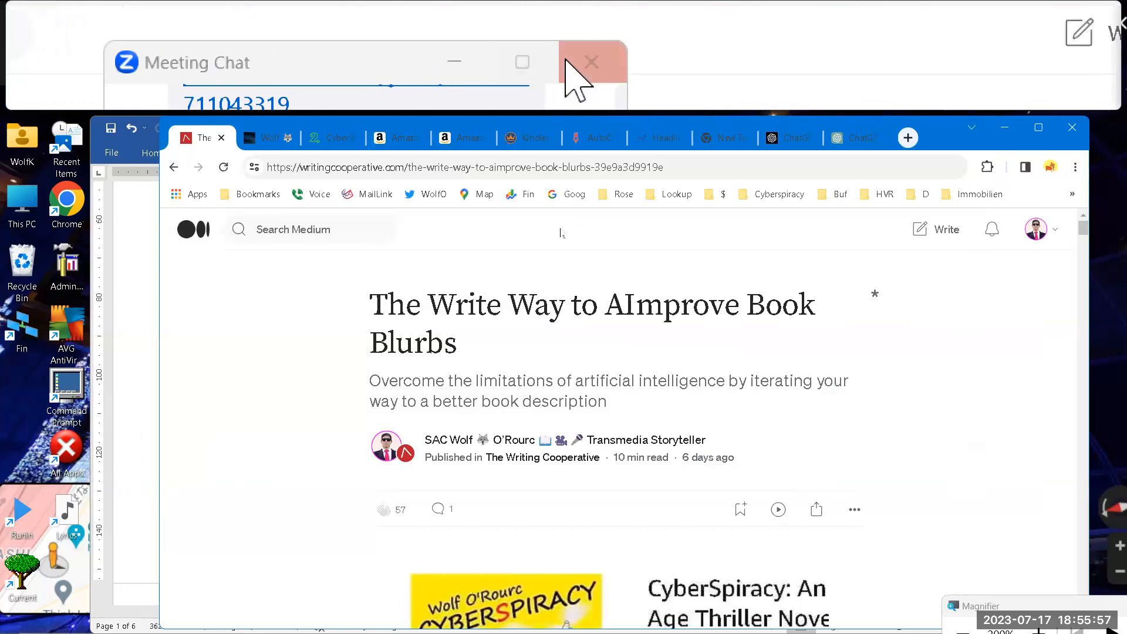
pyautogui.scroll(-15, 723, 327)
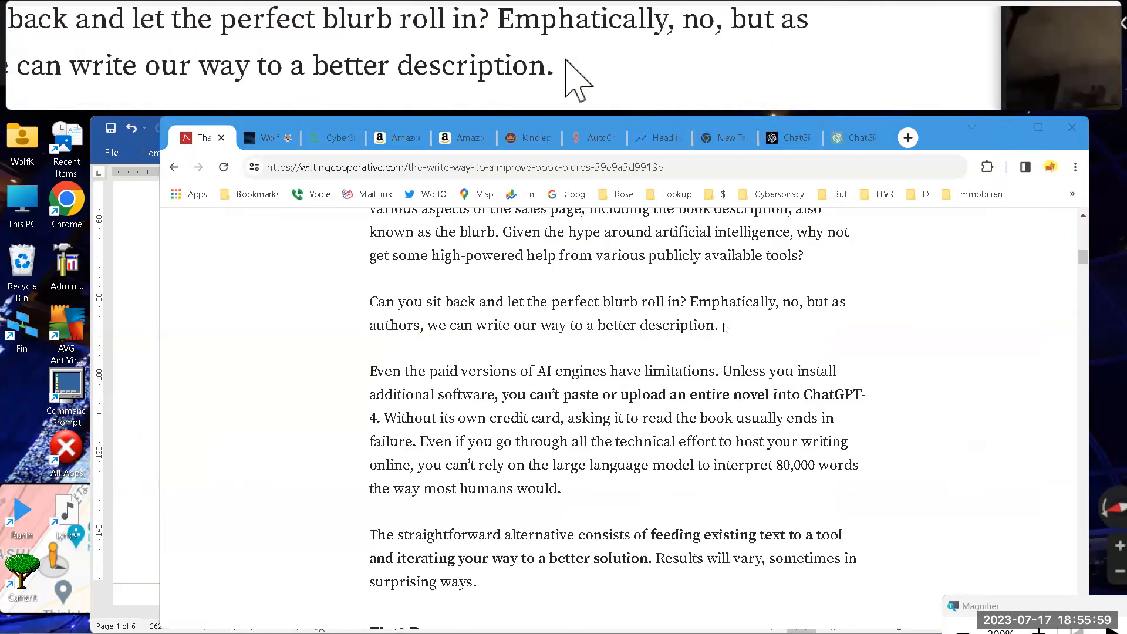
pyautogui.scroll(-10, 723, 327)
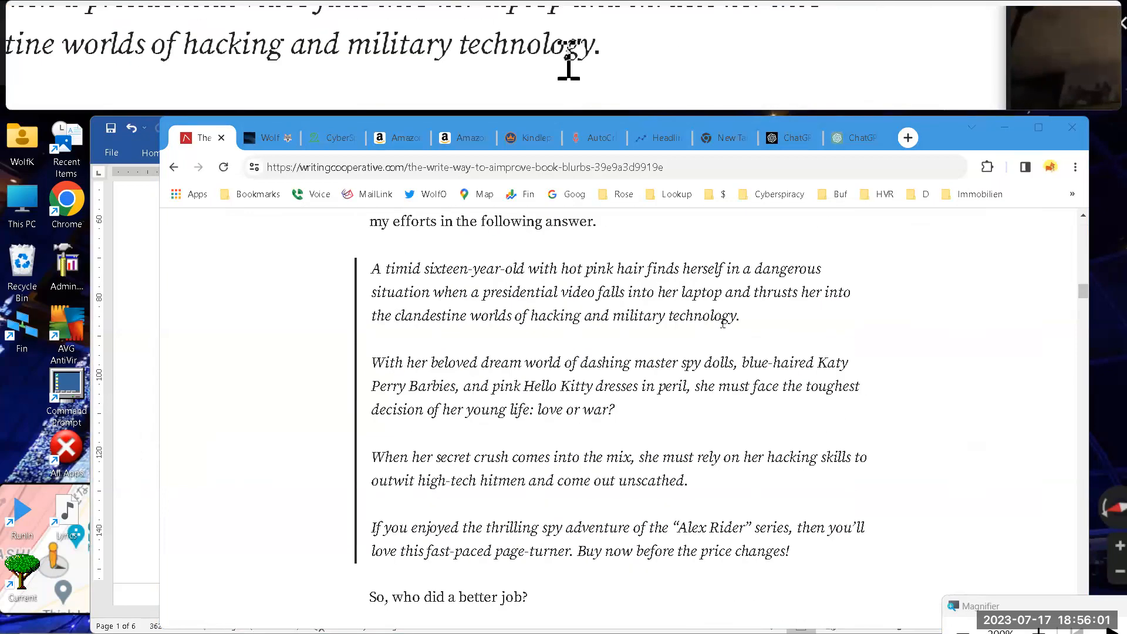
pyautogui.scroll(-15, 723, 323)
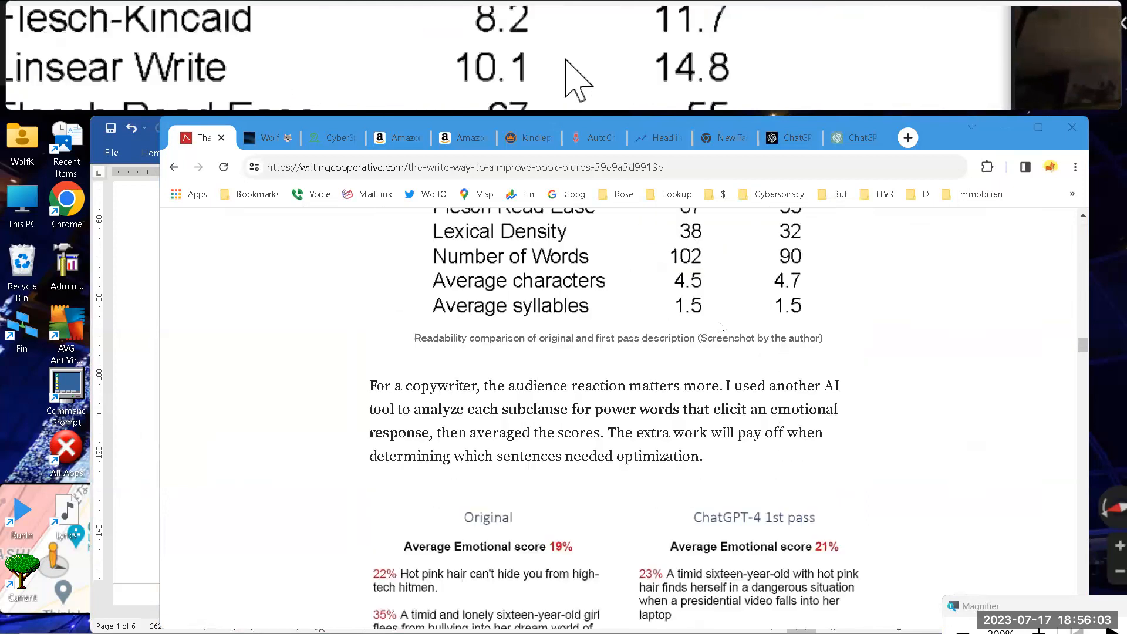
pyautogui.scroll(-5, 721, 326)
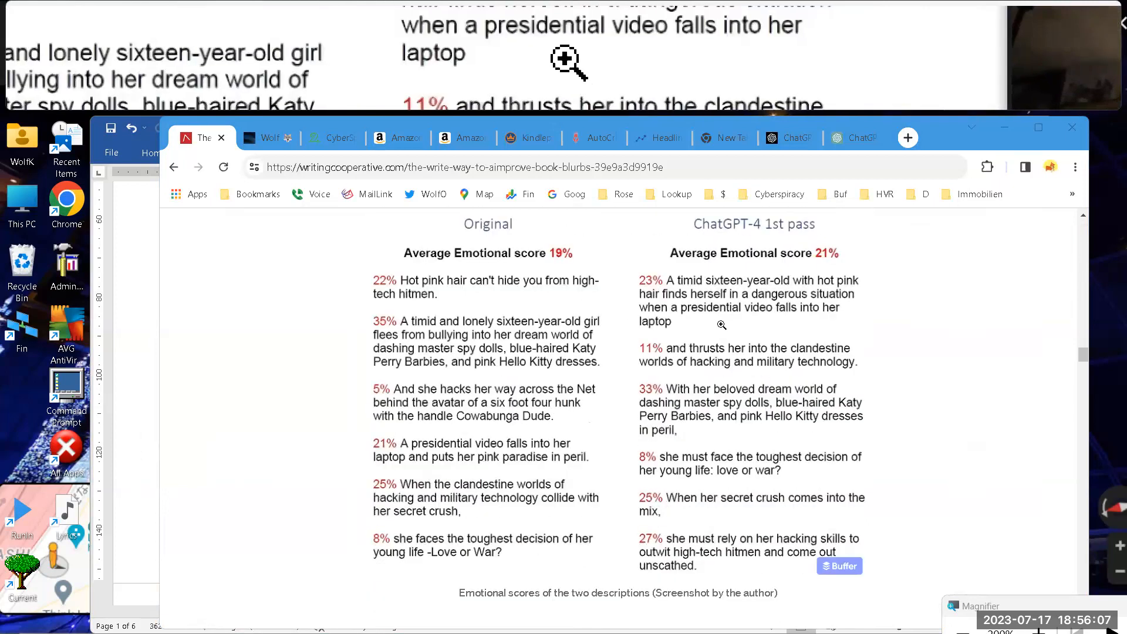
pyautogui.scroll(-9, 721, 325)
pyautogui.scroll(-10, 721, 326)
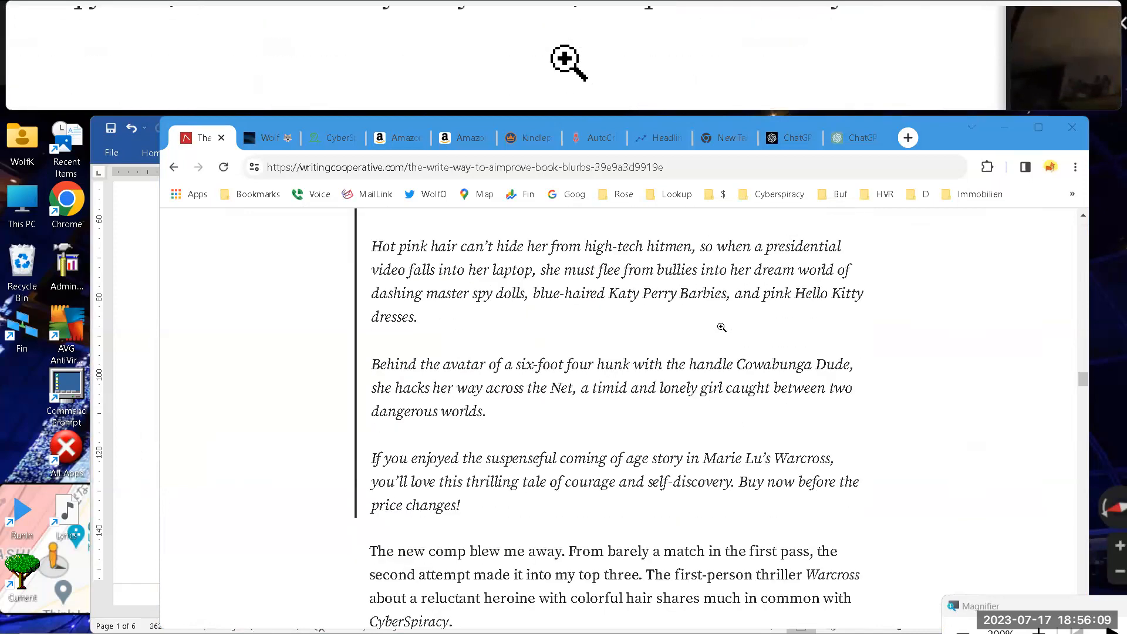
pyautogui.scroll(-8, 720, 327)
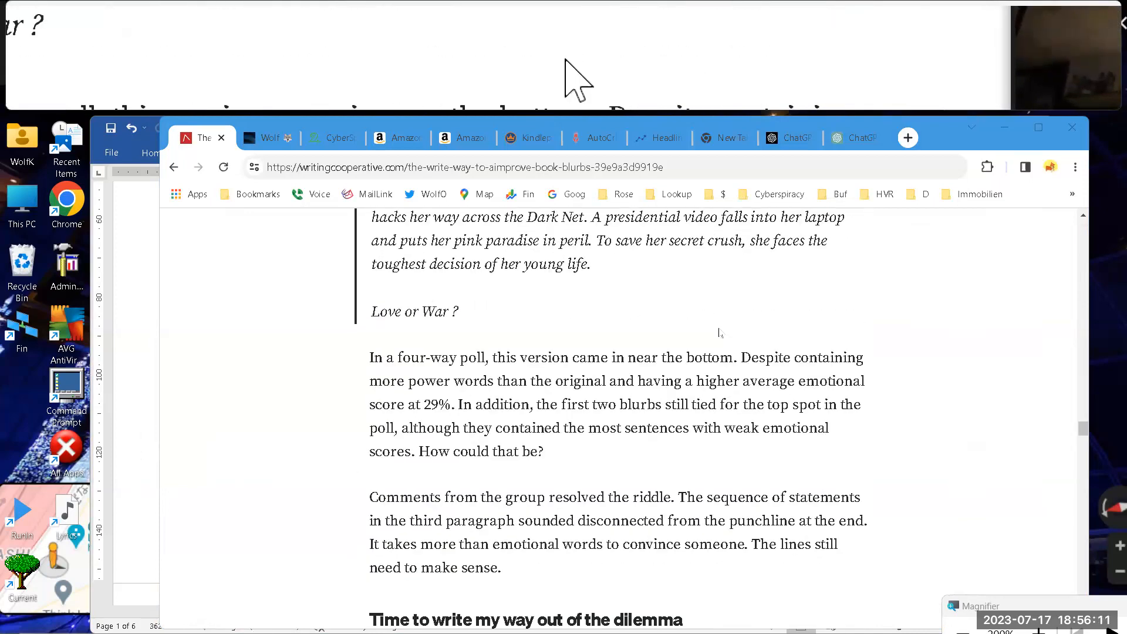
pyautogui.scroll(-10, 720, 332)
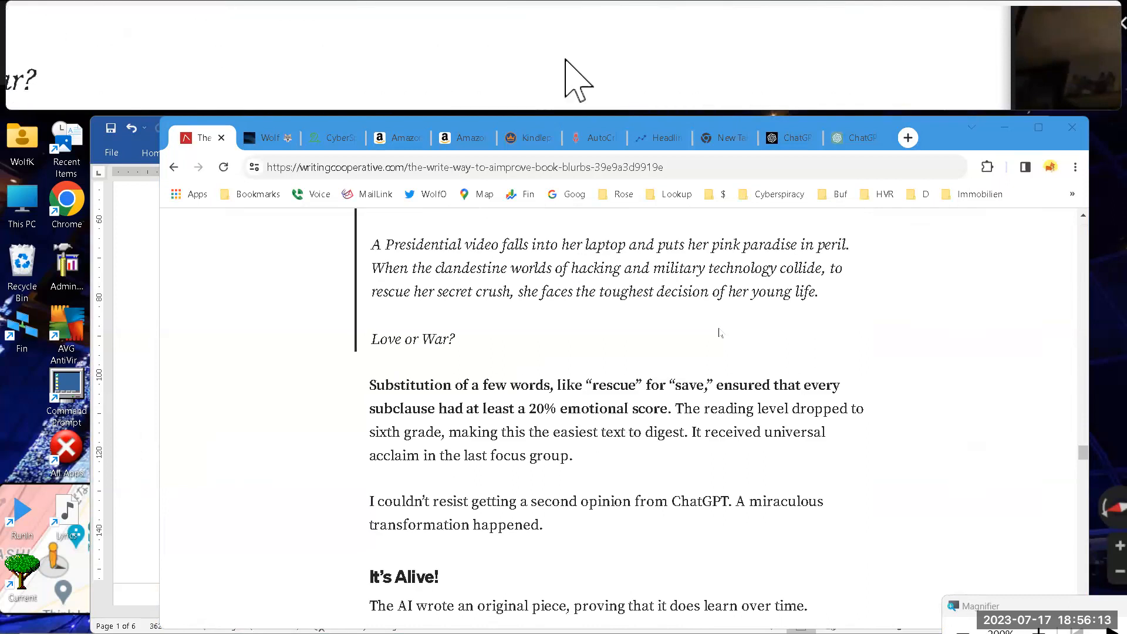
pyautogui.scroll(-10, 720, 332)
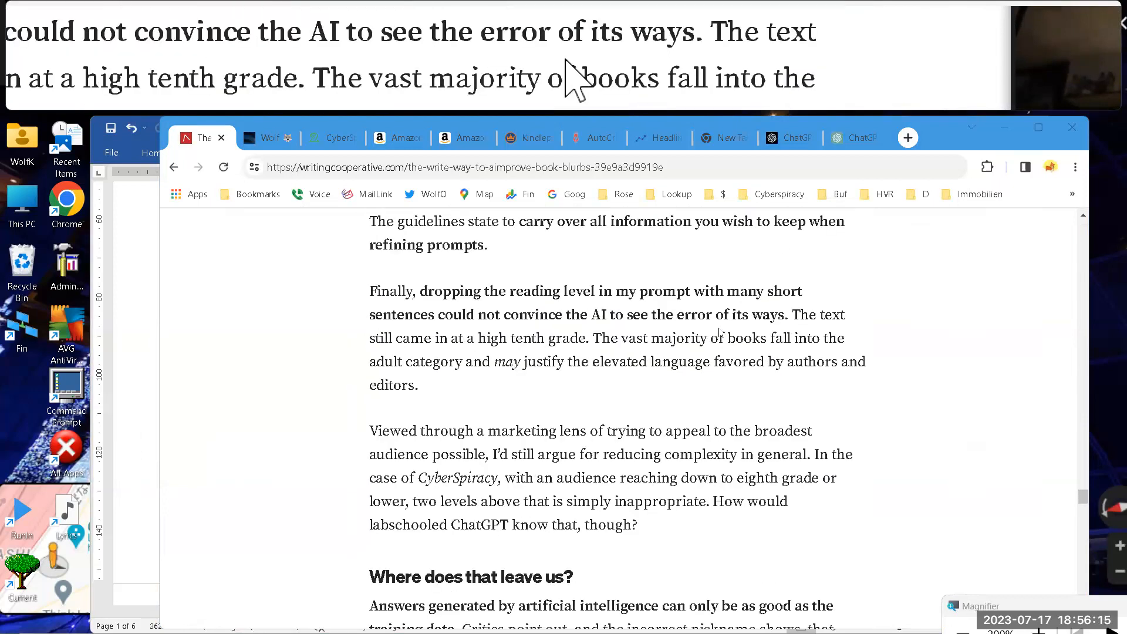
pyautogui.scroll(-3, 722, 332)
pyautogui.scroll(-5, 721, 332)
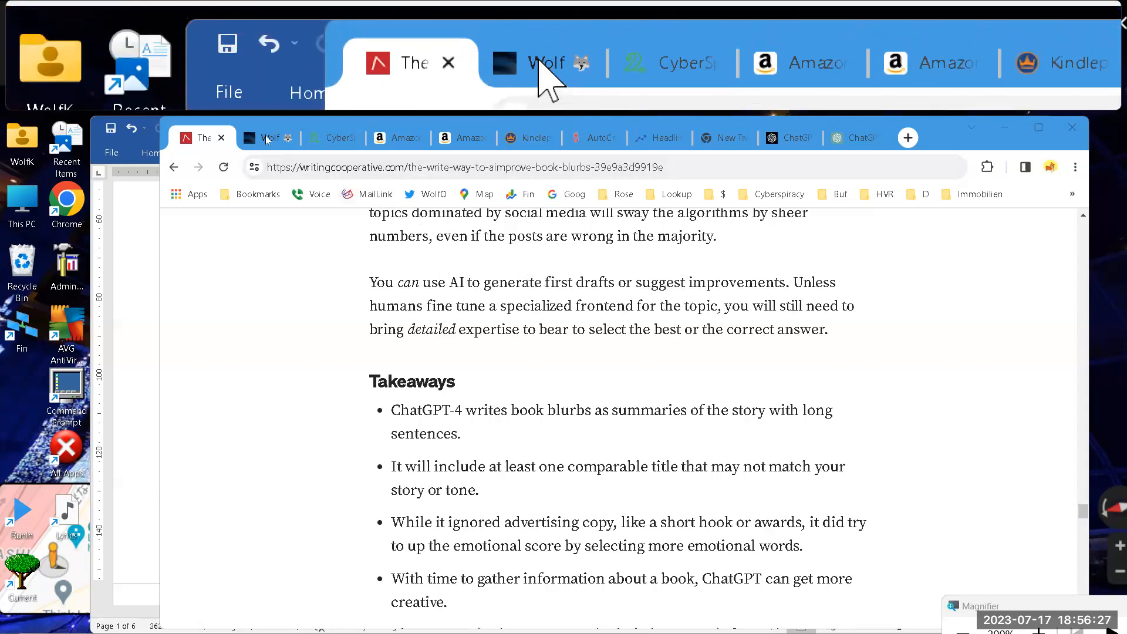
pyautogui.click(266, 136)
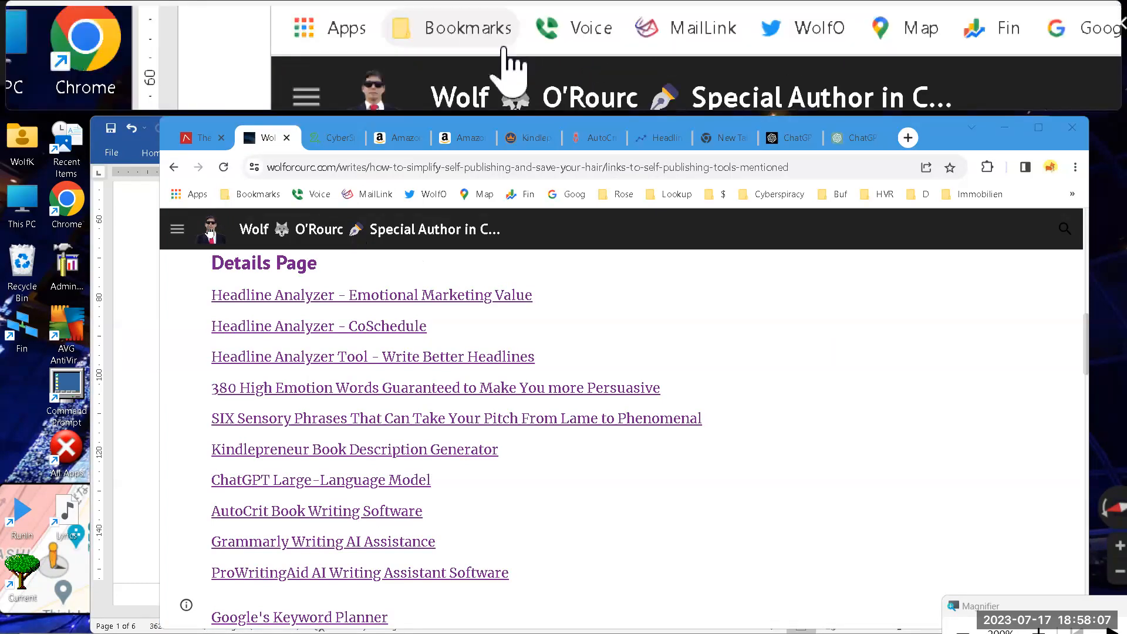
# - Switch to Gift.docx in Word and examine the blurb's readability statistics and per-sentence emotional scores
pyautogui.click(115, 265)
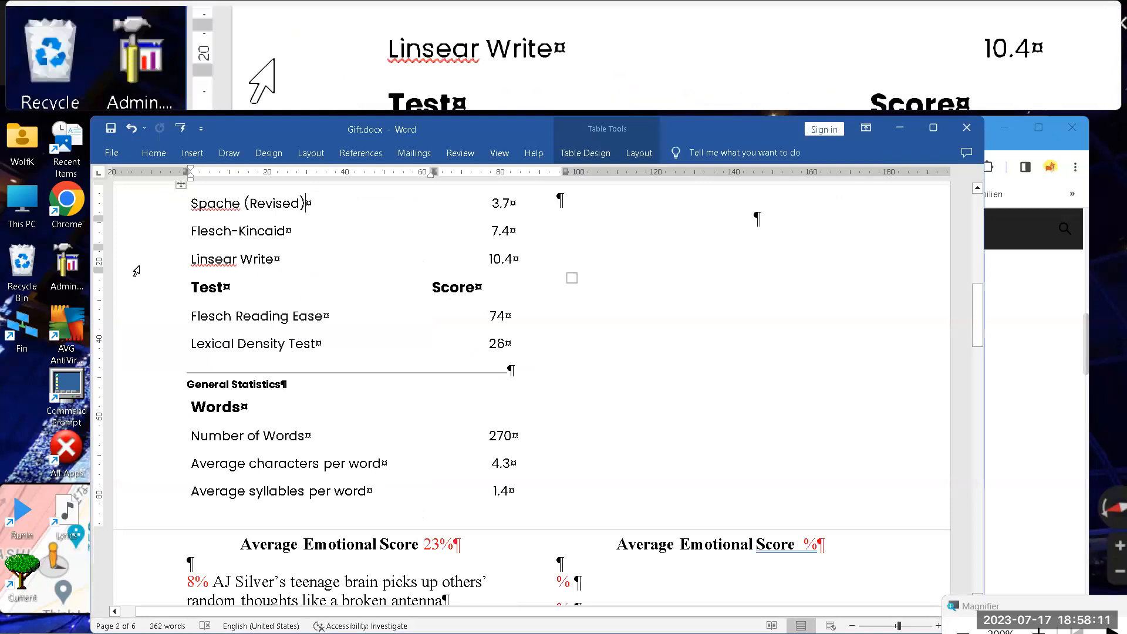
pyautogui.scroll(1, 157, 270)
pyautogui.scroll(-1, 157, 271)
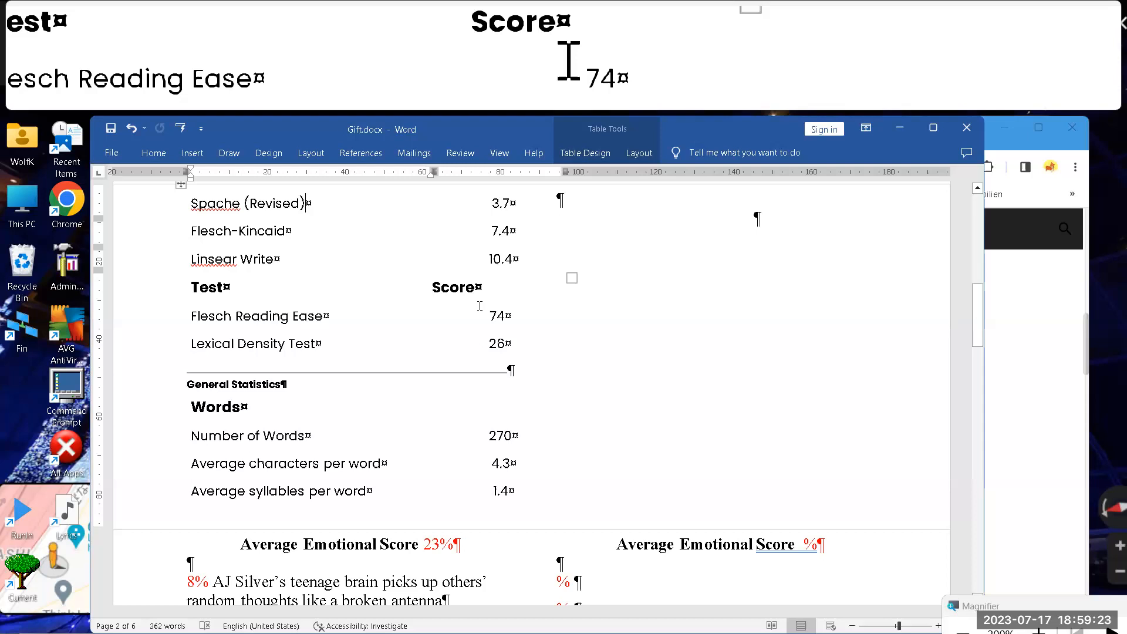
pyautogui.scroll(-8, 415, 274)
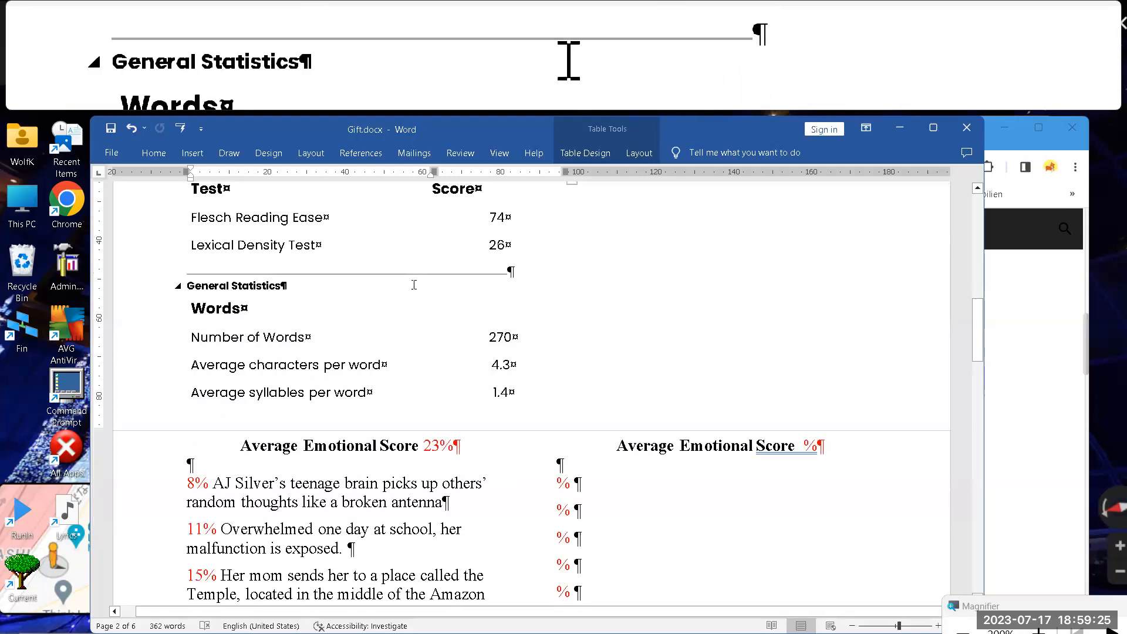
pyautogui.scroll(3, 415, 281)
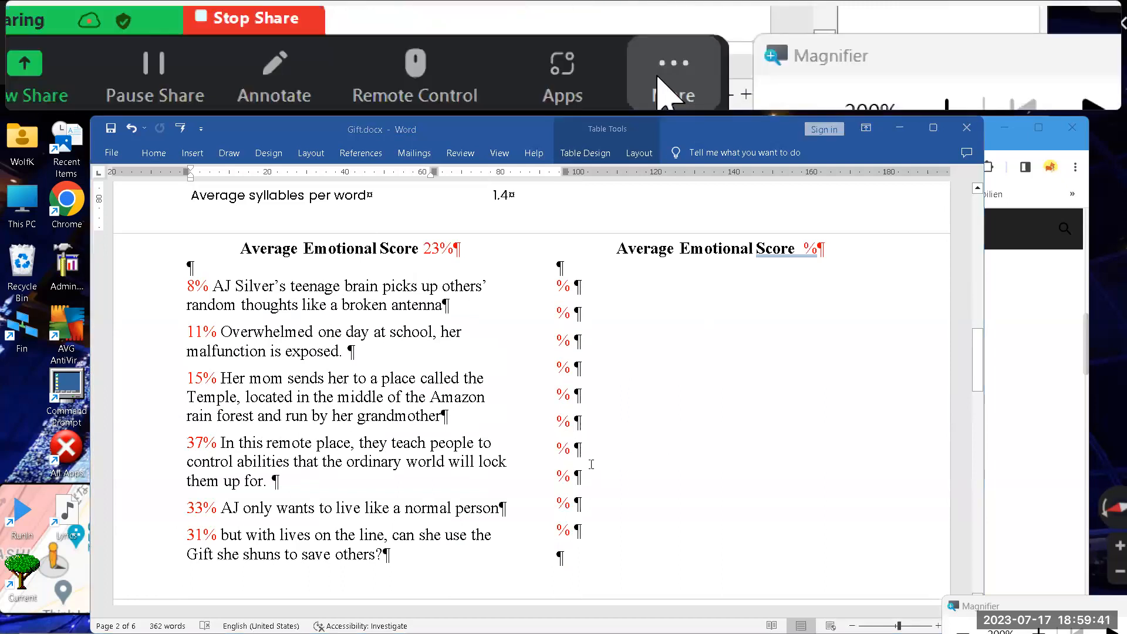
# - Show the video panel in the Zoom meeting
pyautogui.click(669, 71)
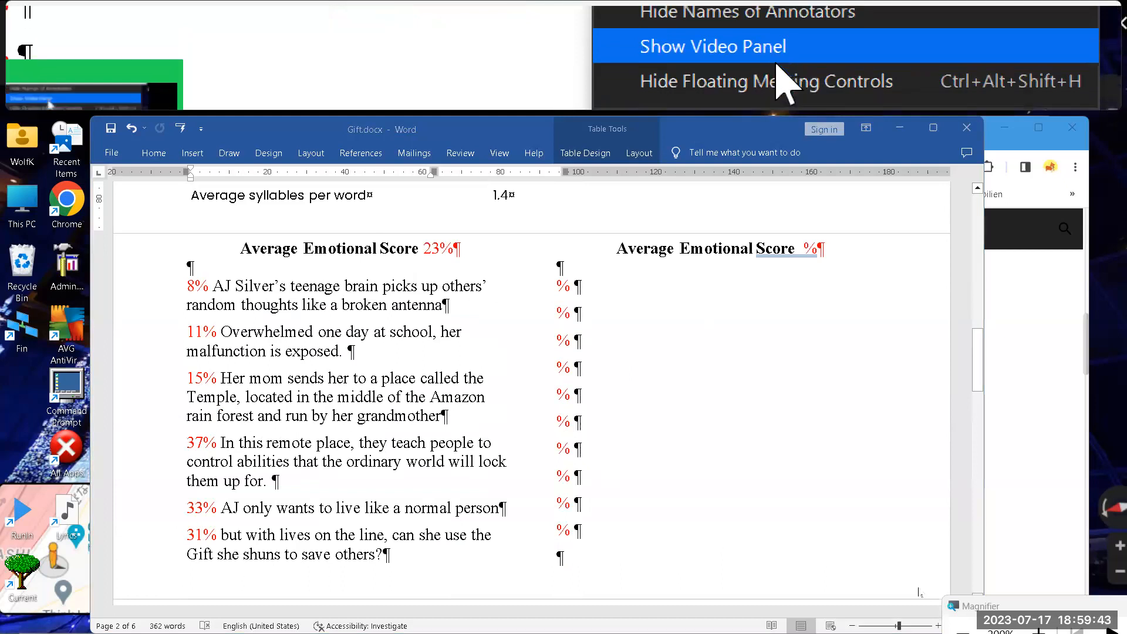
pyautogui.click(919, 591)
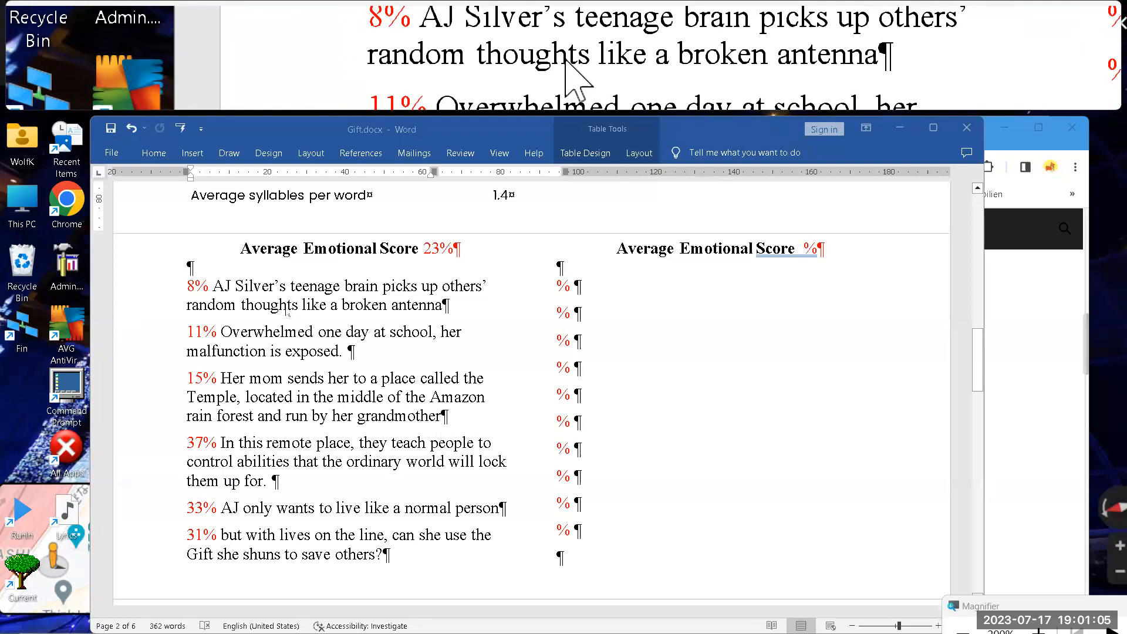
# - Switch to Chrome, view the Cyberspiracy page on Books2Read, and look at the book's Kindle listing on Amazon
pyautogui.moveTo(515, 632)
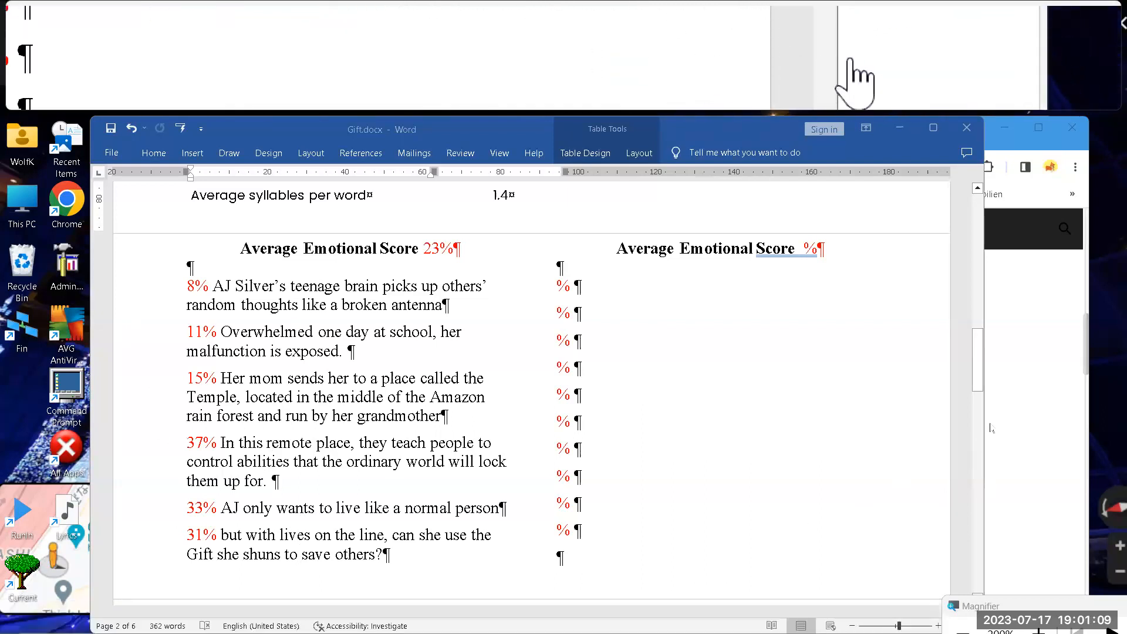
pyautogui.click(1037, 419)
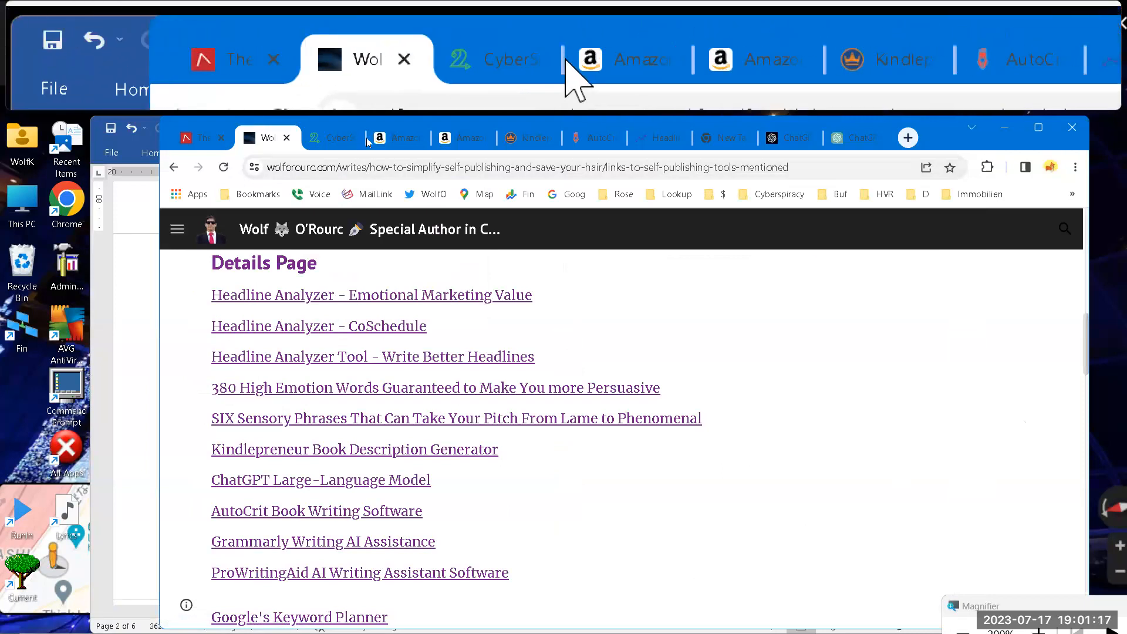
pyautogui.click(338, 139)
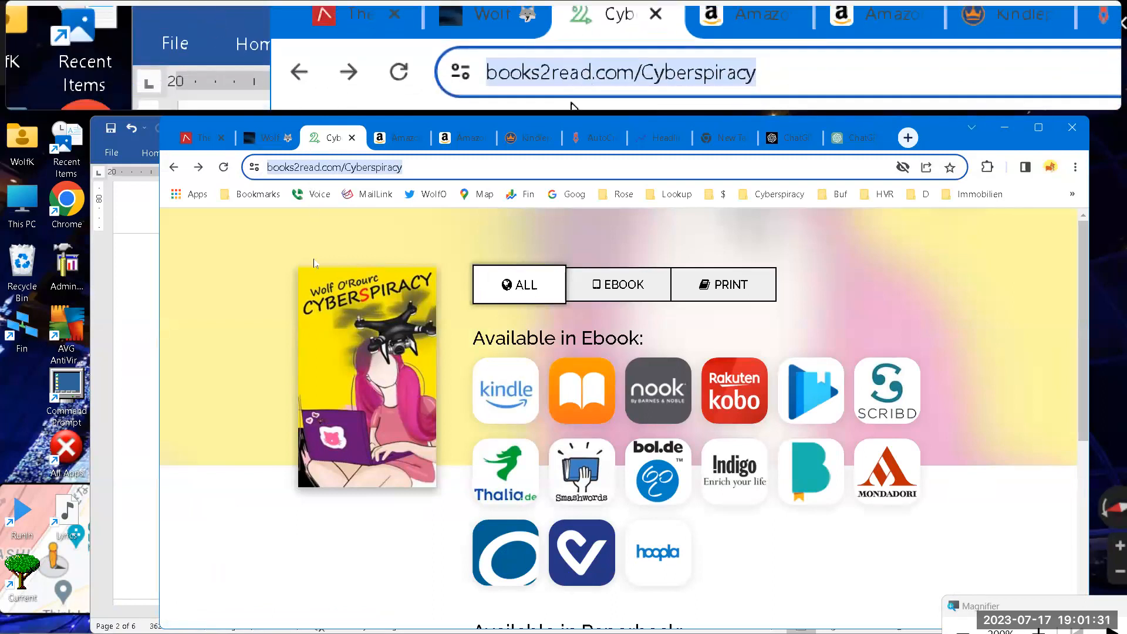
pyautogui.click(490, 401)
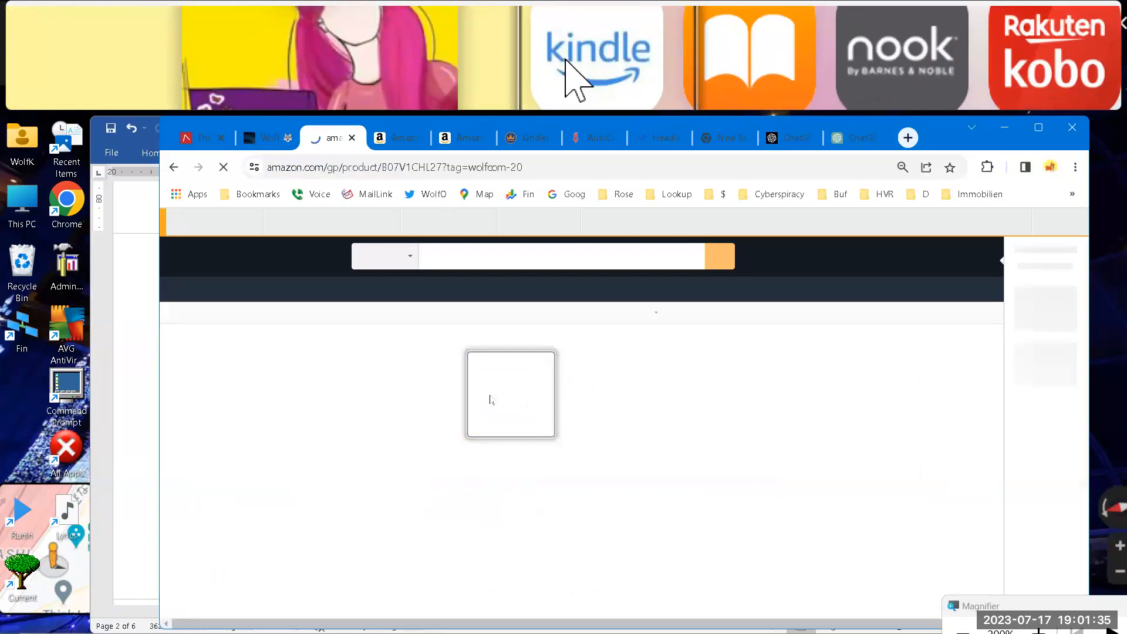
pyautogui.scroll(-5, 493, 399)
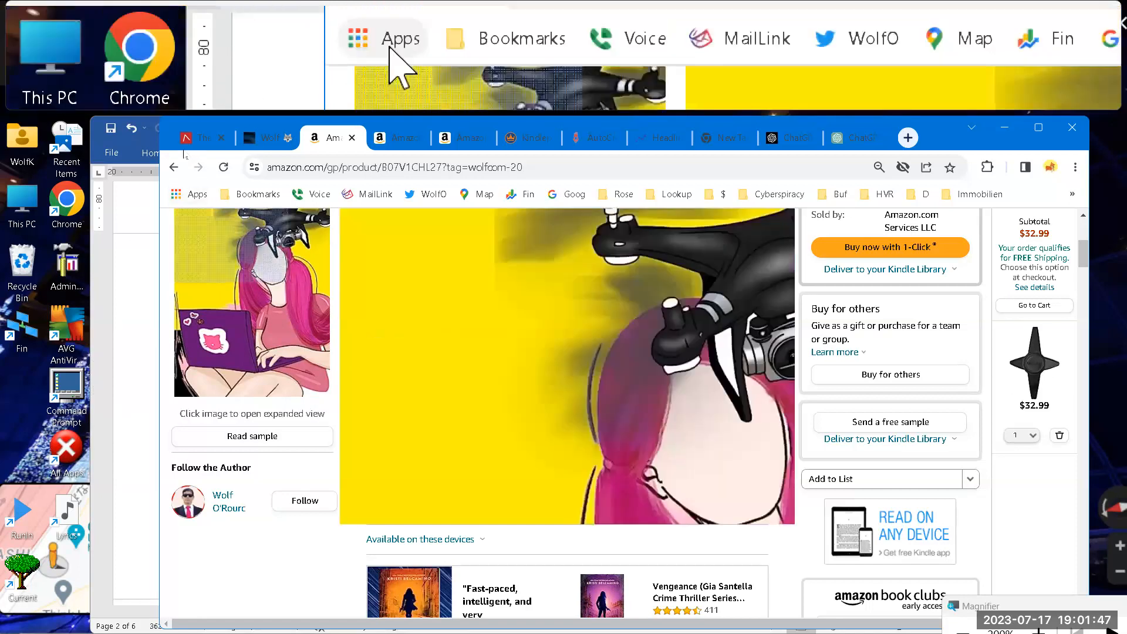
# - Return to the Cyberspiracy page on Books2Read and open the book's Apple Books listing
pyautogui.click(175, 167)
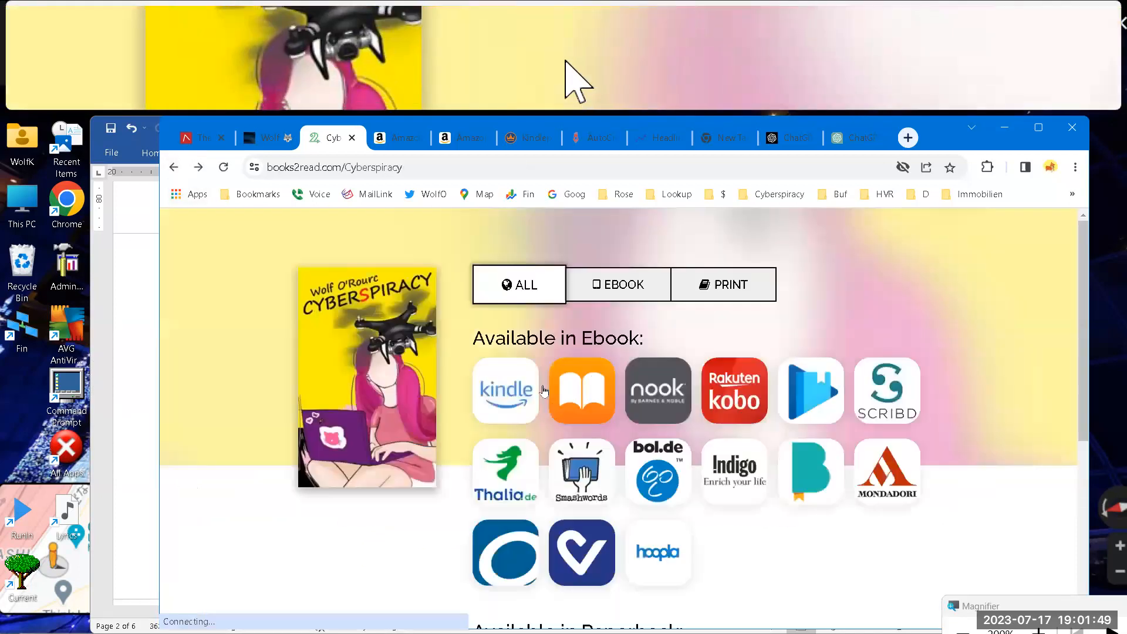
pyautogui.click(595, 393)
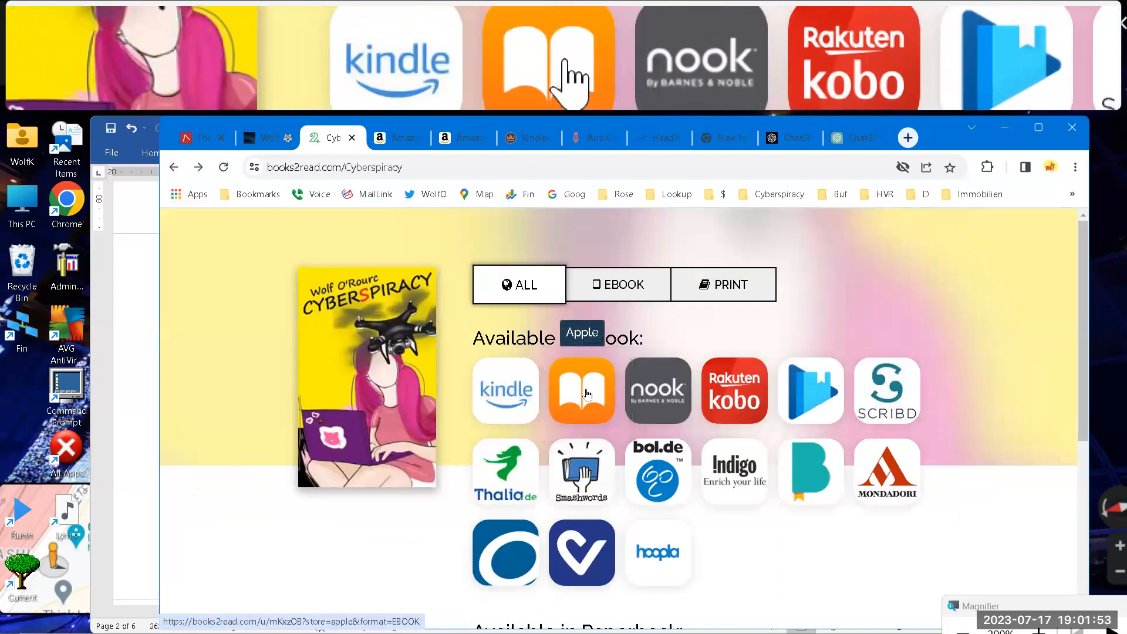
pyautogui.click(579, 393)
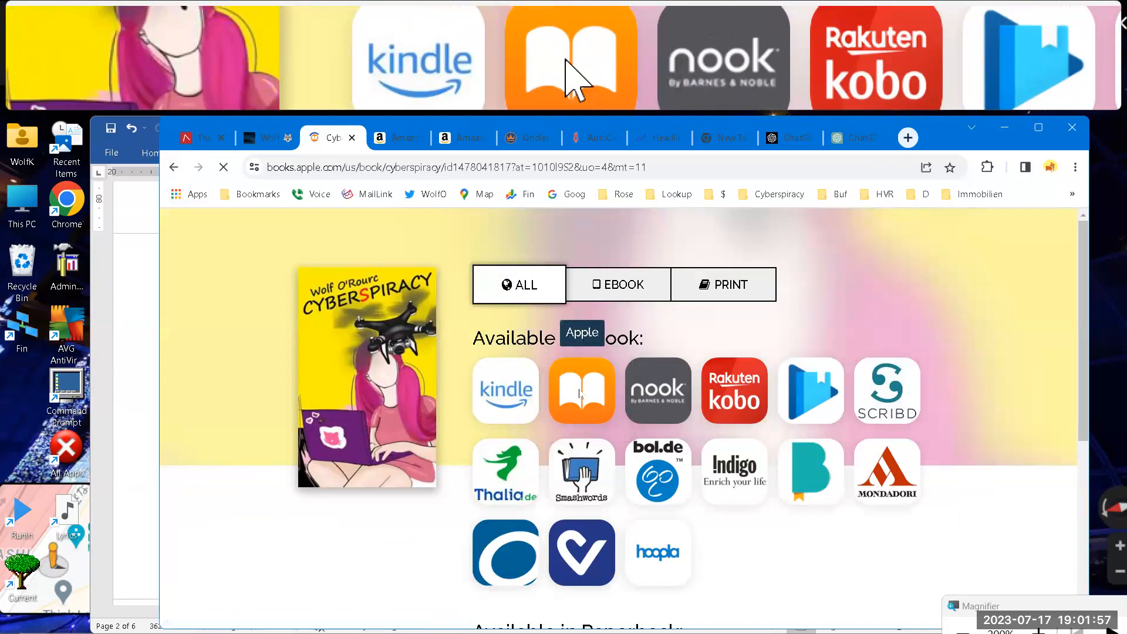
# - Read the Cyberspiracy publisher description on Apple Books, and open and read its Google Play listing from the Books2Read page
pyautogui.scroll(-5, 585, 409)
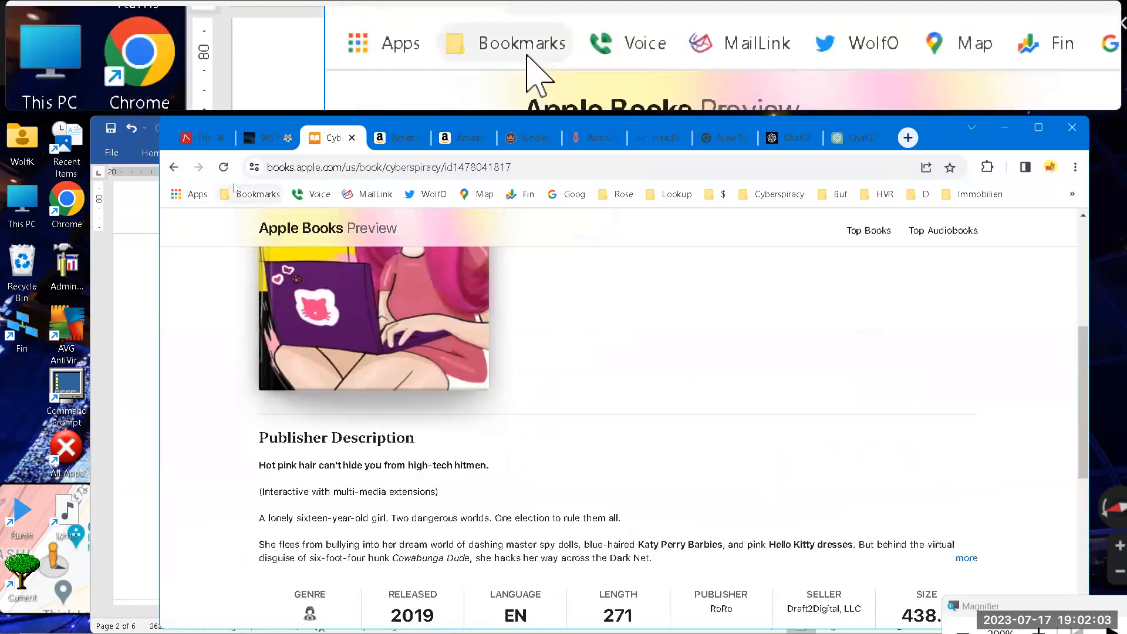
pyautogui.click(174, 169)
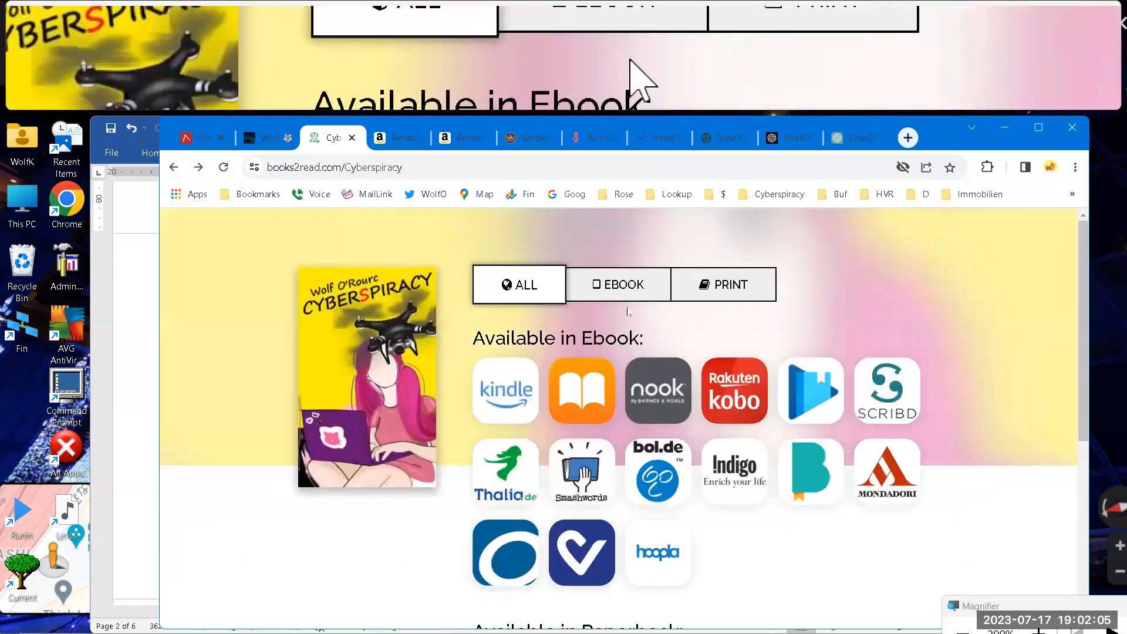
pyautogui.click(832, 414)
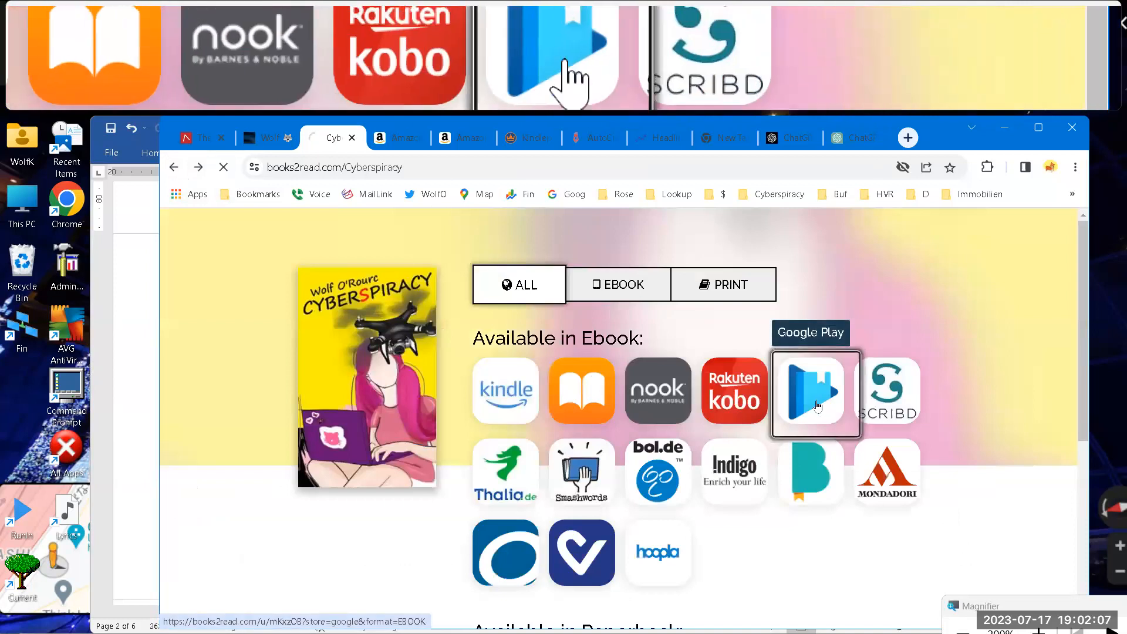
pyautogui.scroll(-5, 811, 406)
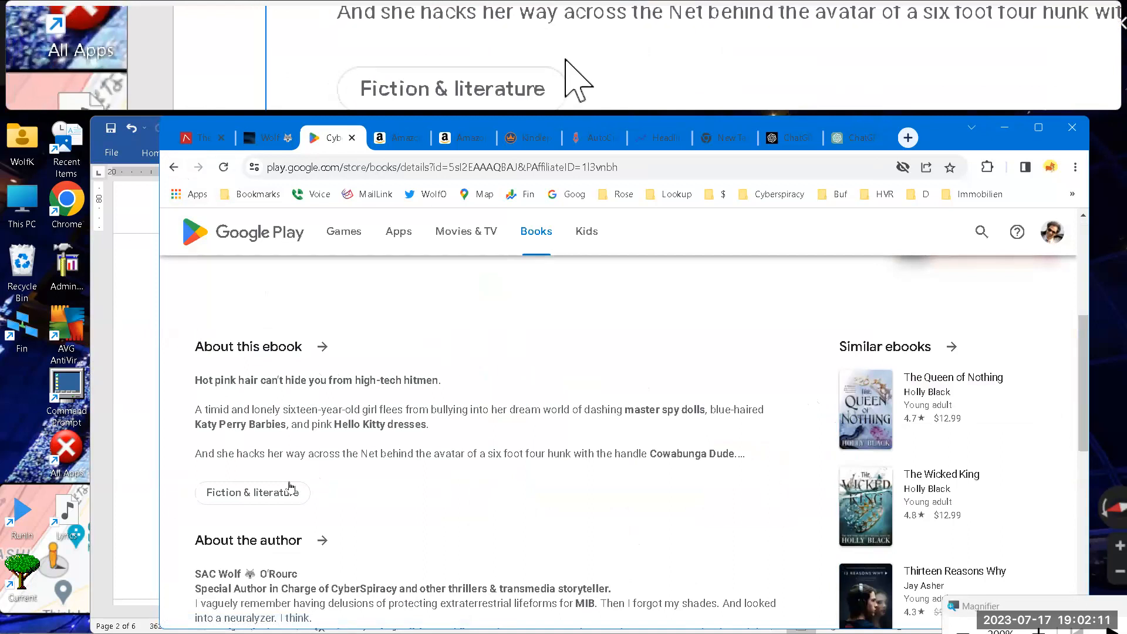
pyautogui.scroll(5, 317, 353)
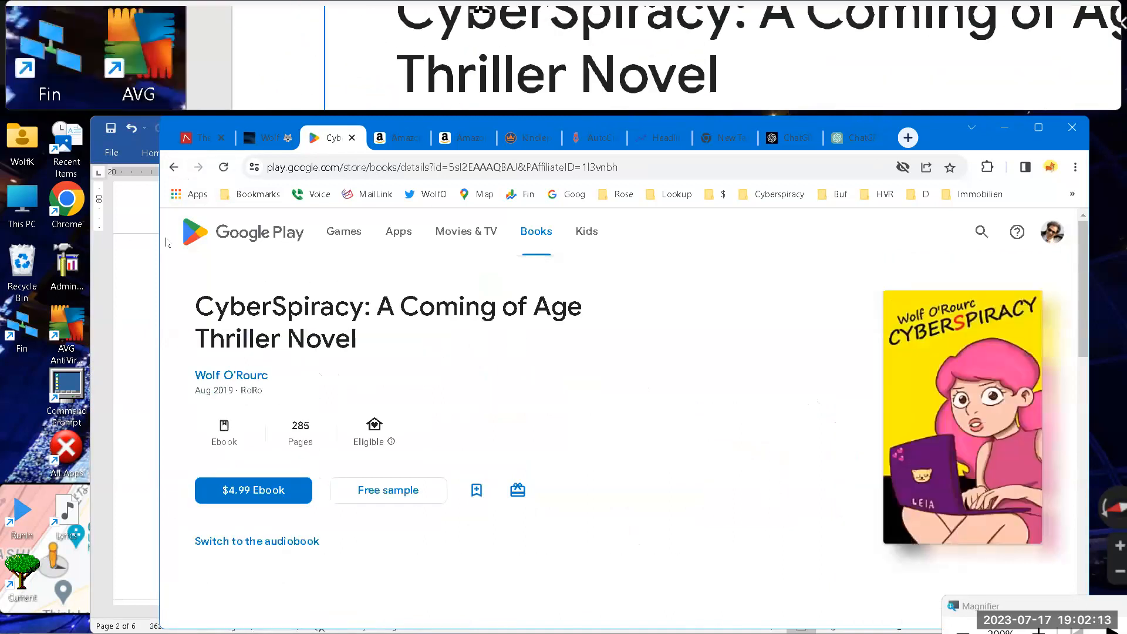
pyautogui.click(174, 167)
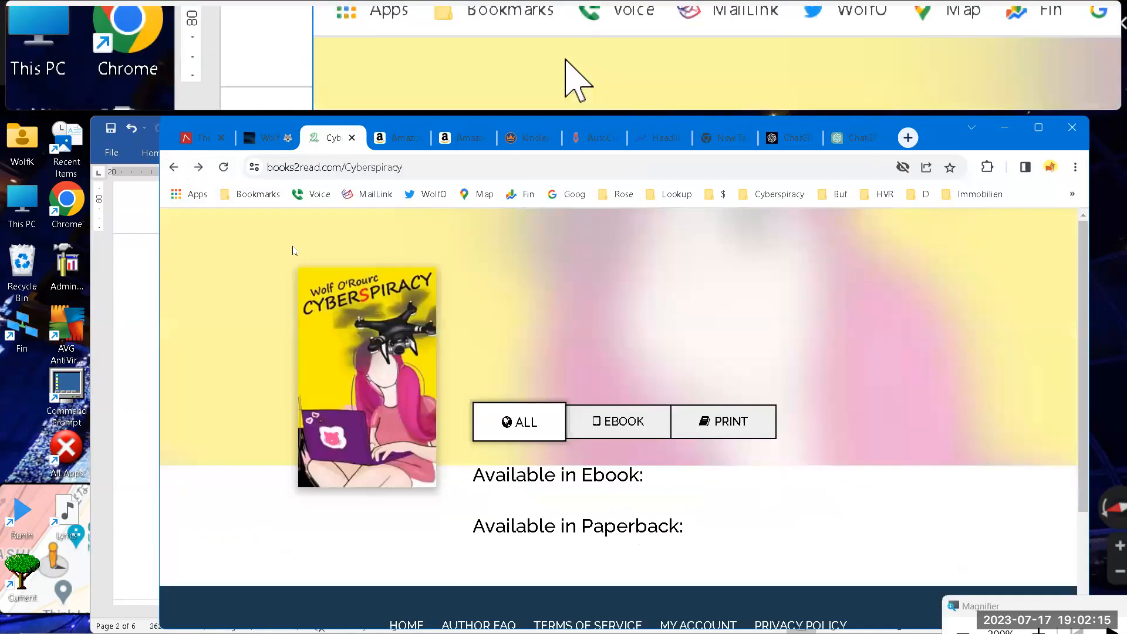
# - Open the Cyberspiracy listing on OverDrive from Books2Read, read its description, and return to the store links page
pyautogui.click(516, 568)
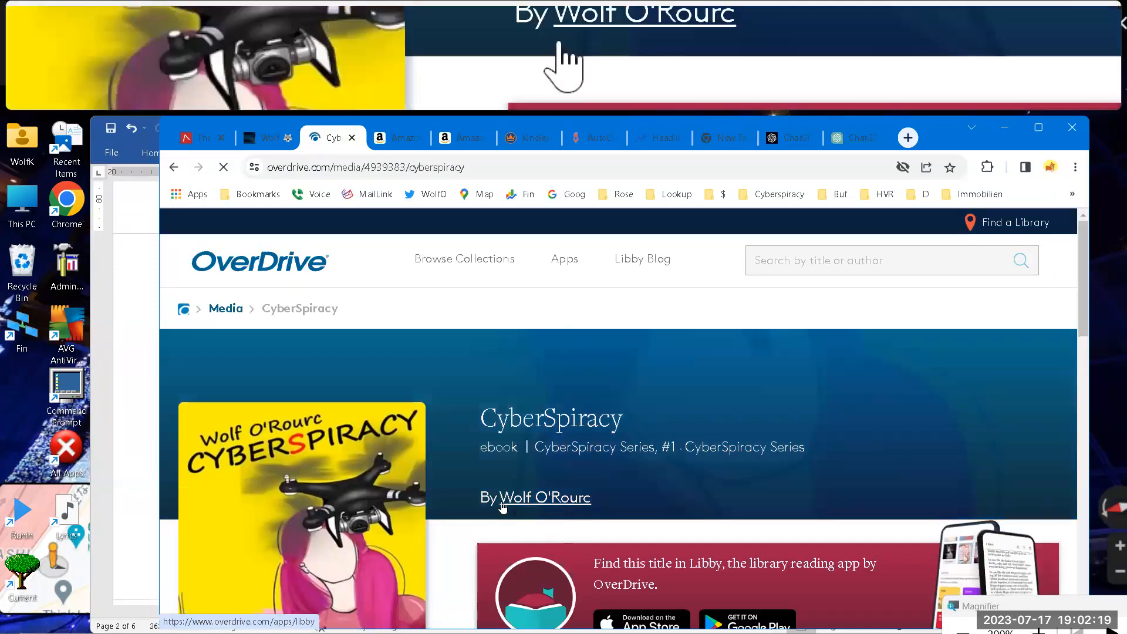
pyautogui.scroll(-5, 501, 509)
pyautogui.scroll(-3, 502, 508)
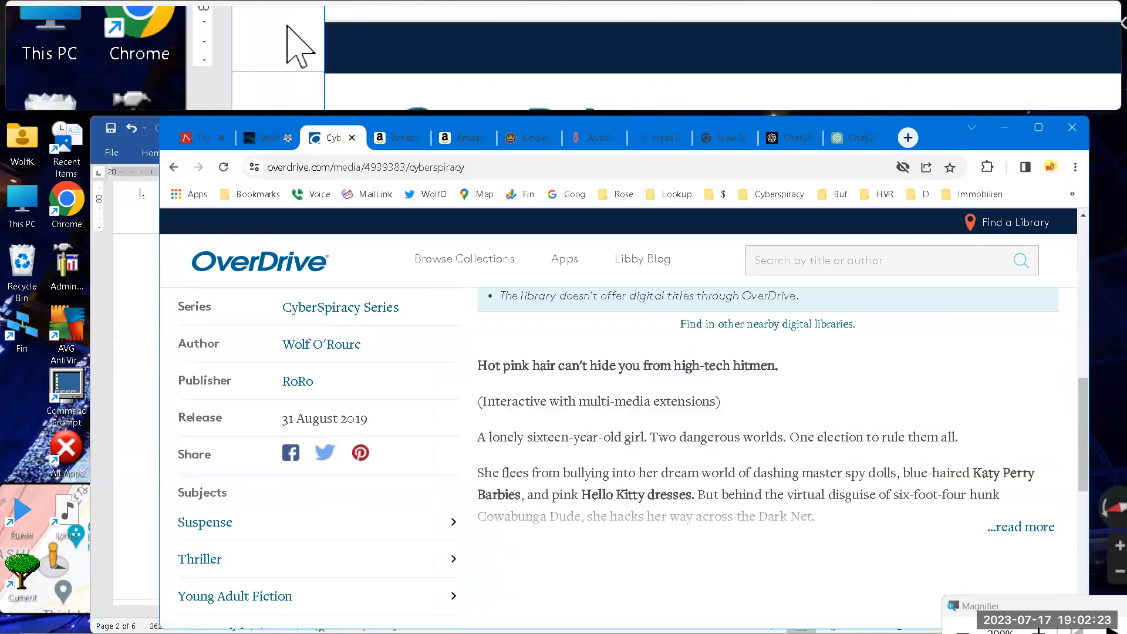
pyautogui.click(174, 167)
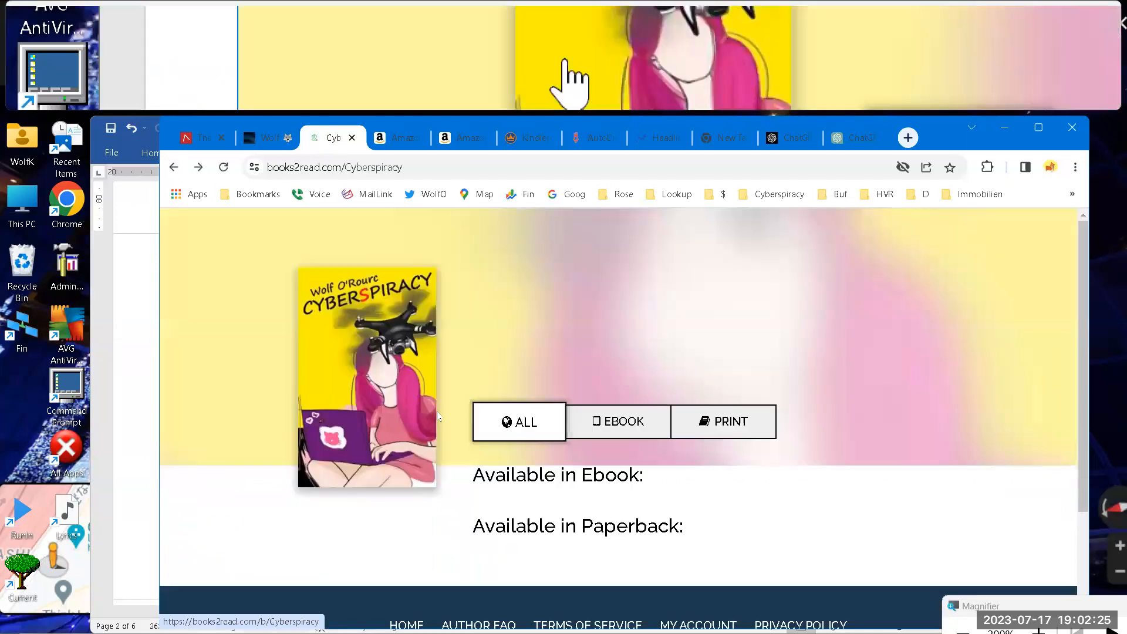
# - Open the Cyberspiracy listing on hoopla from Books2Read, read its shortened description, and return to the store links page
pyautogui.click(652, 558)
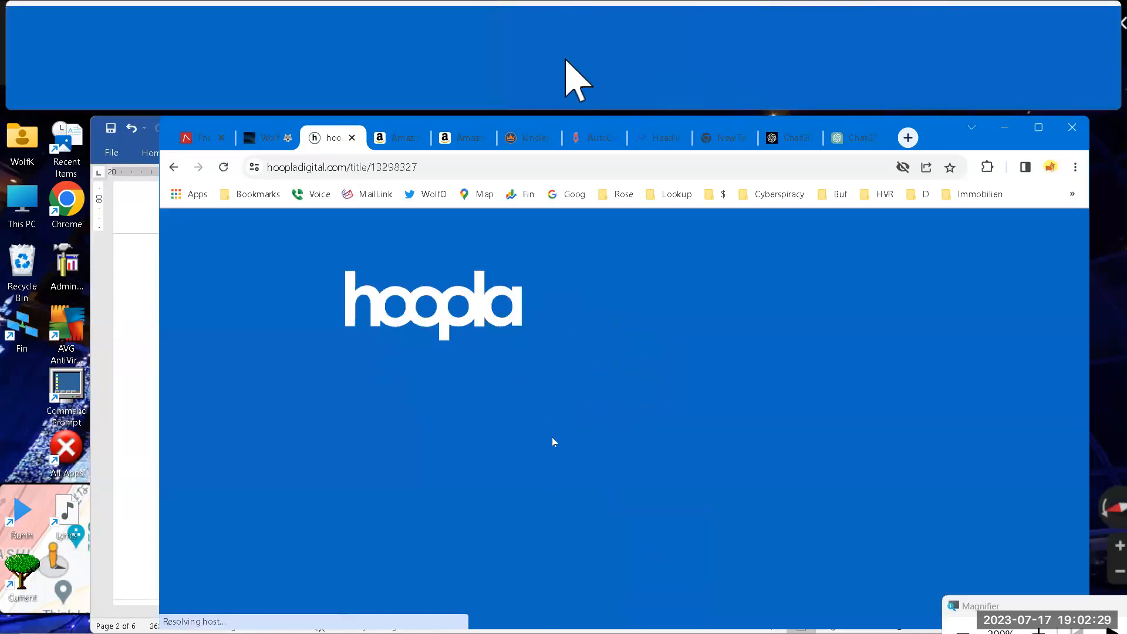
pyautogui.scroll(-10, 547, 429)
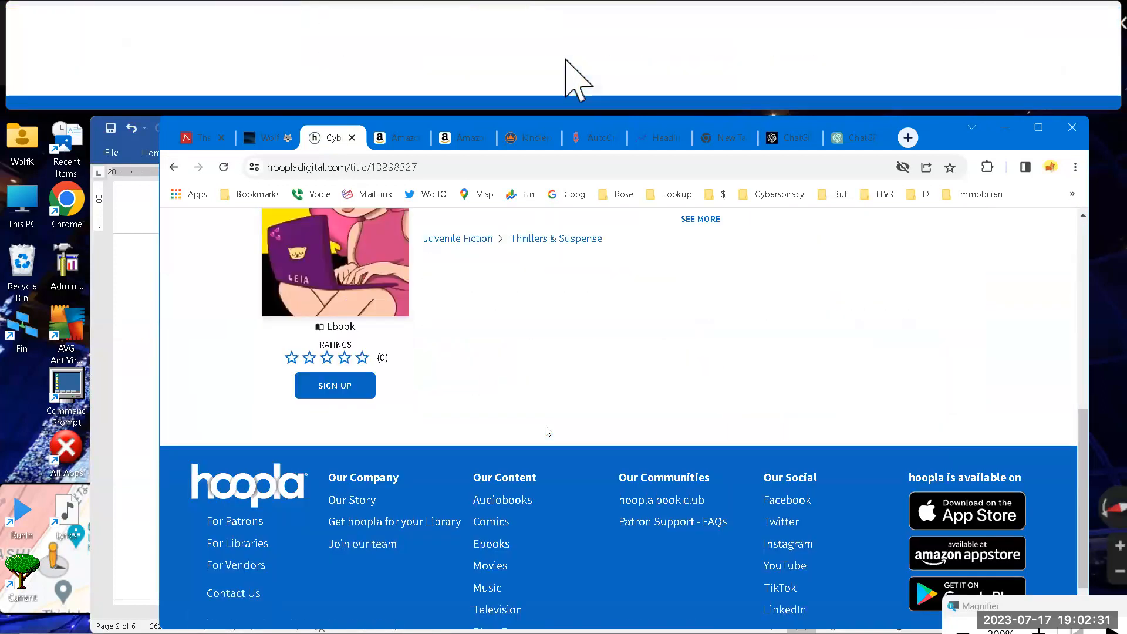
pyautogui.scroll(5, 547, 431)
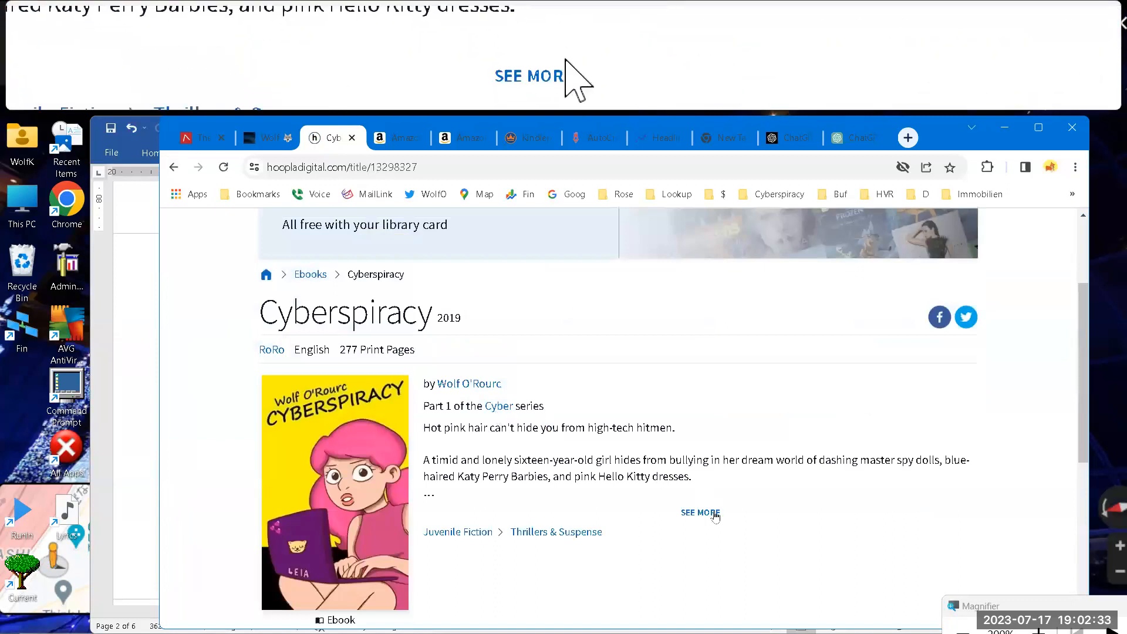
pyautogui.click(174, 168)
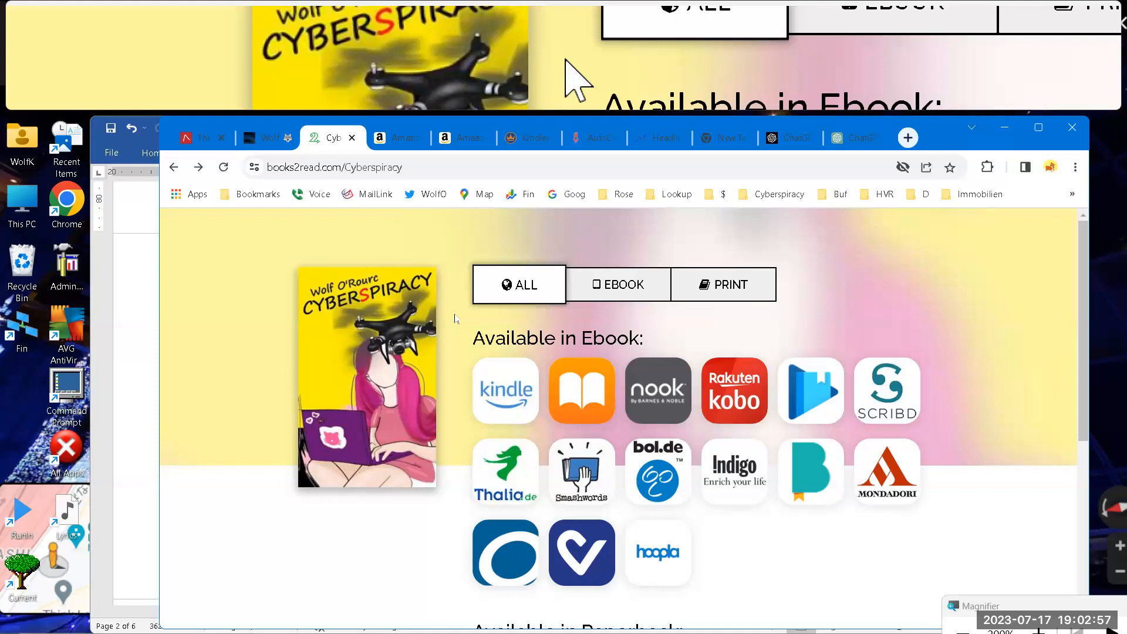
# - Open the #1 title, Divine Rivals, from Amazon's Best Sellers in Teen & Young Adult Fantasy eBooks and read its blurb
pyautogui.click(397, 139)
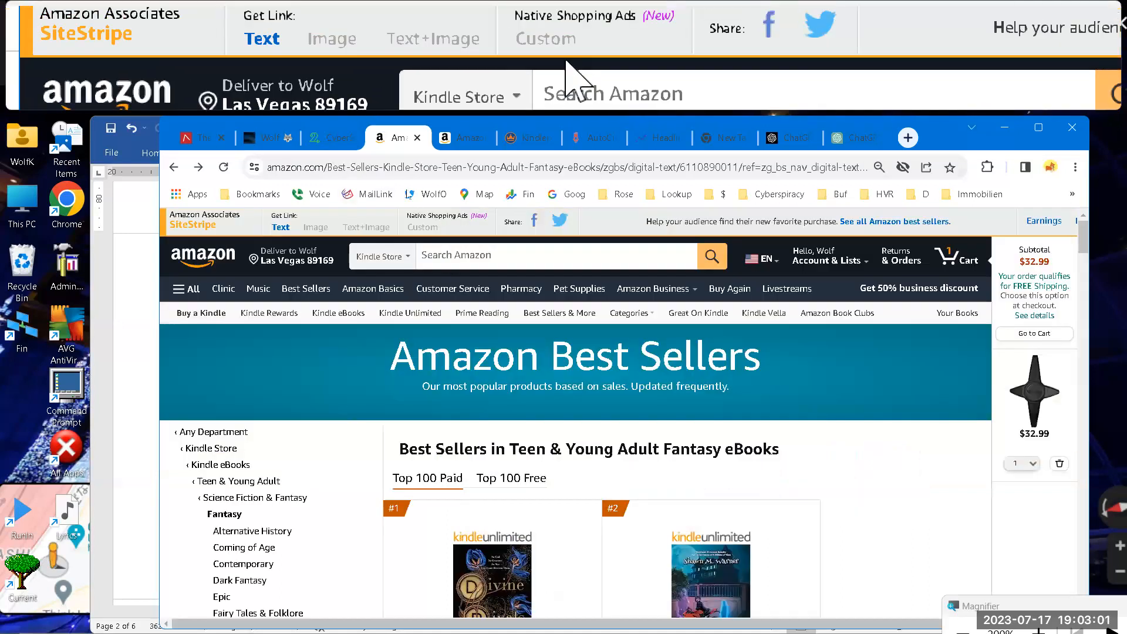
pyautogui.click(480, 574)
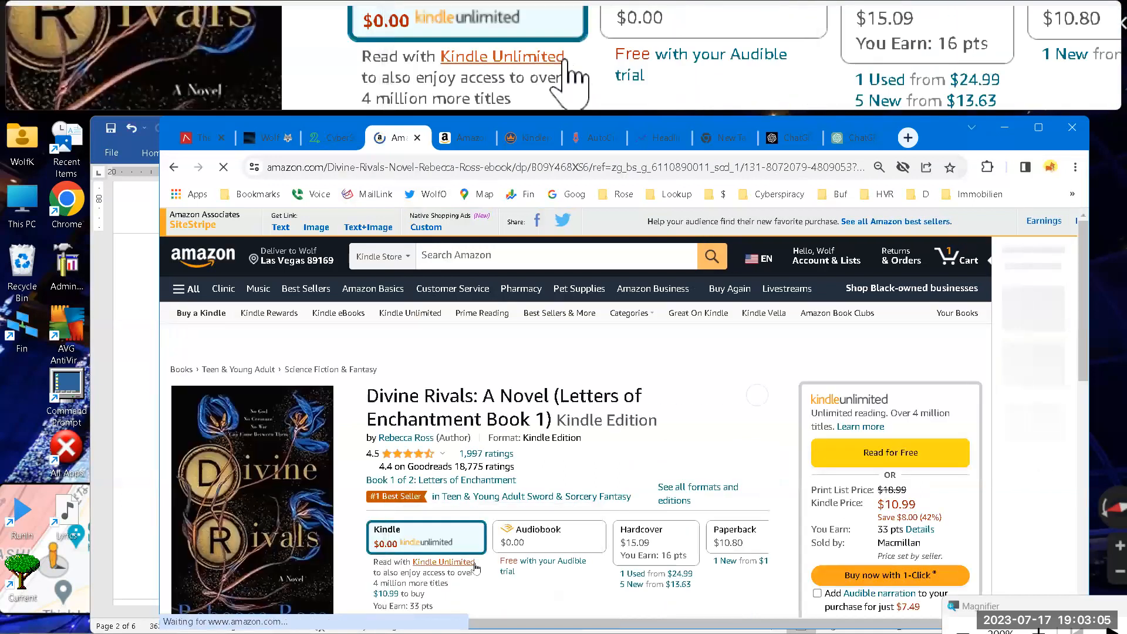
pyautogui.scroll(-2, 494, 534)
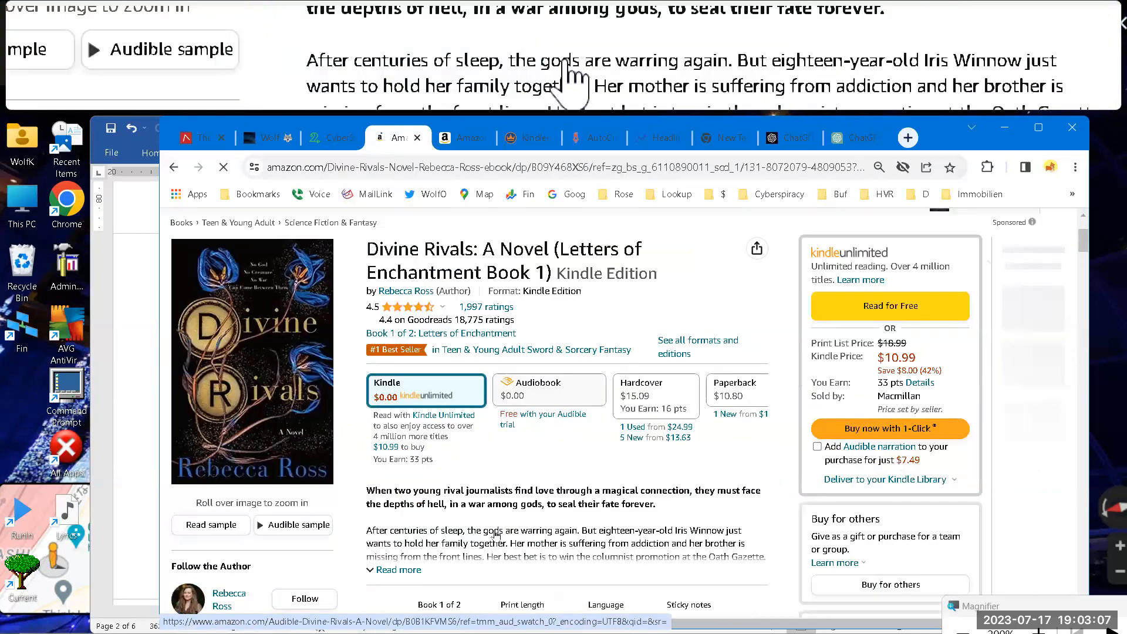
pyautogui.scroll(-2, 495, 534)
pyautogui.scroll(2, 495, 534)
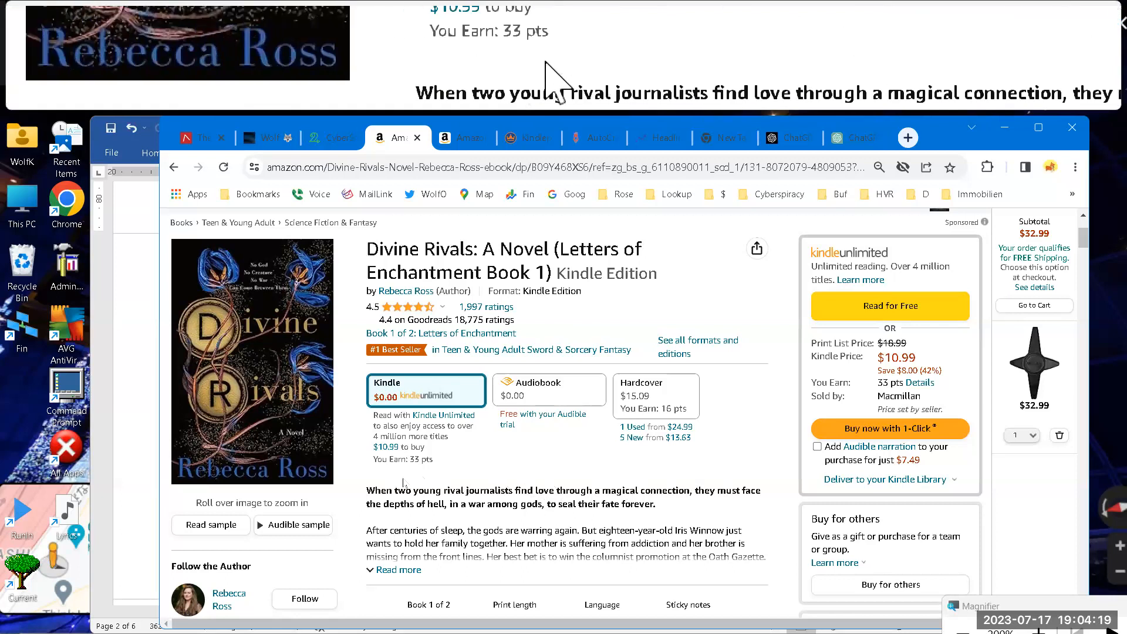
# - Copy the bold opening sentence of the Divine Rivals blurb into the Headline Analyzer, submit it for analysis, and return to the form
pyautogui.moveTo(368, 490); pyautogui.dragTo(660, 506)
pyautogui.hotkey('ctrl', 'c')
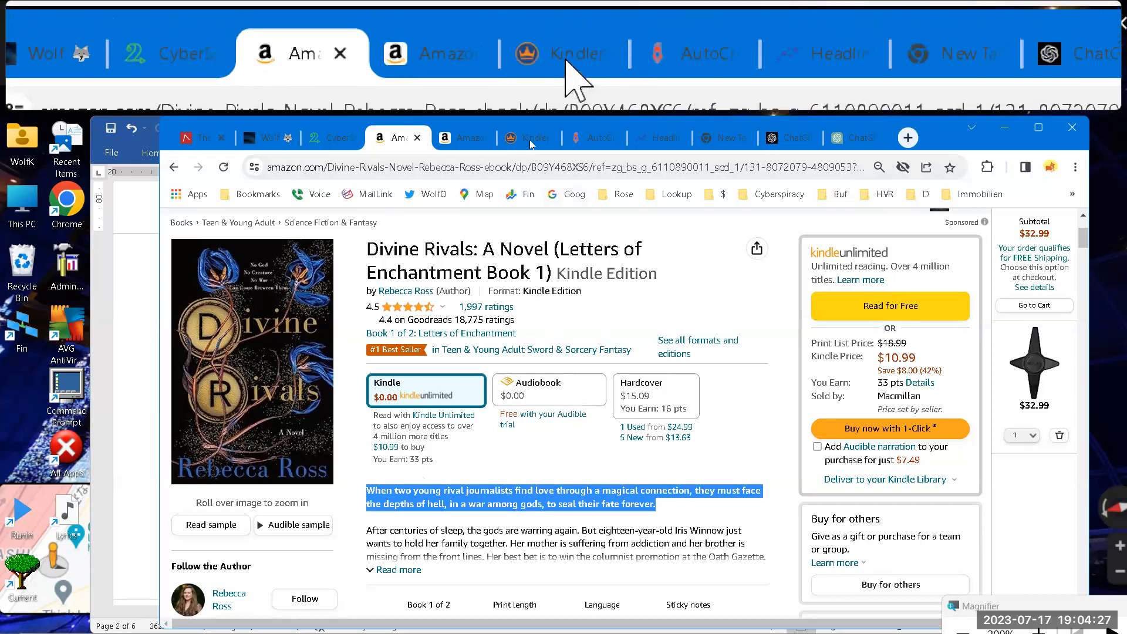
pyautogui.click(649, 135)
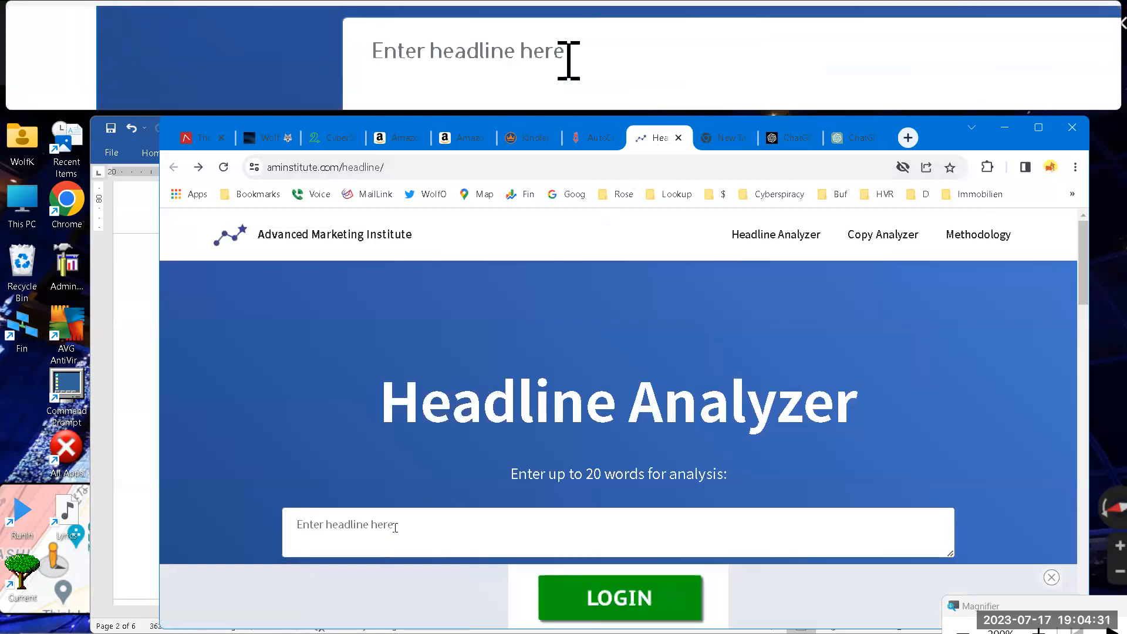
pyautogui.hotkey('ctrl', 'v')
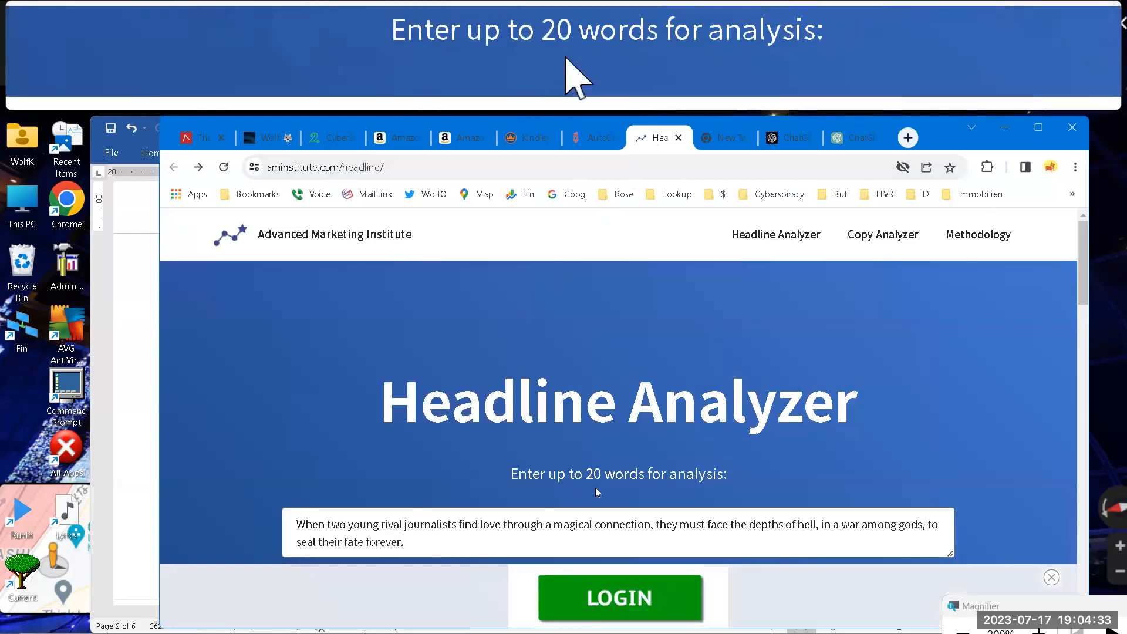
pyautogui.scroll(-2, 594, 496)
pyautogui.click(587, 507)
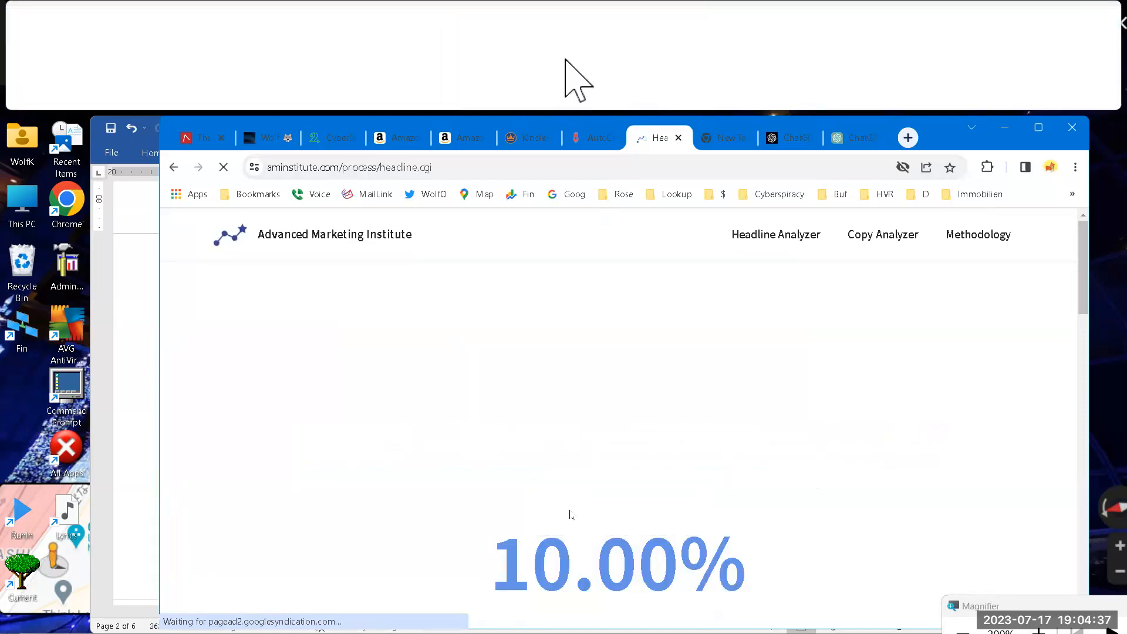
pyautogui.scroll(-1, 546, 481)
pyautogui.scroll(-1, 537, 468)
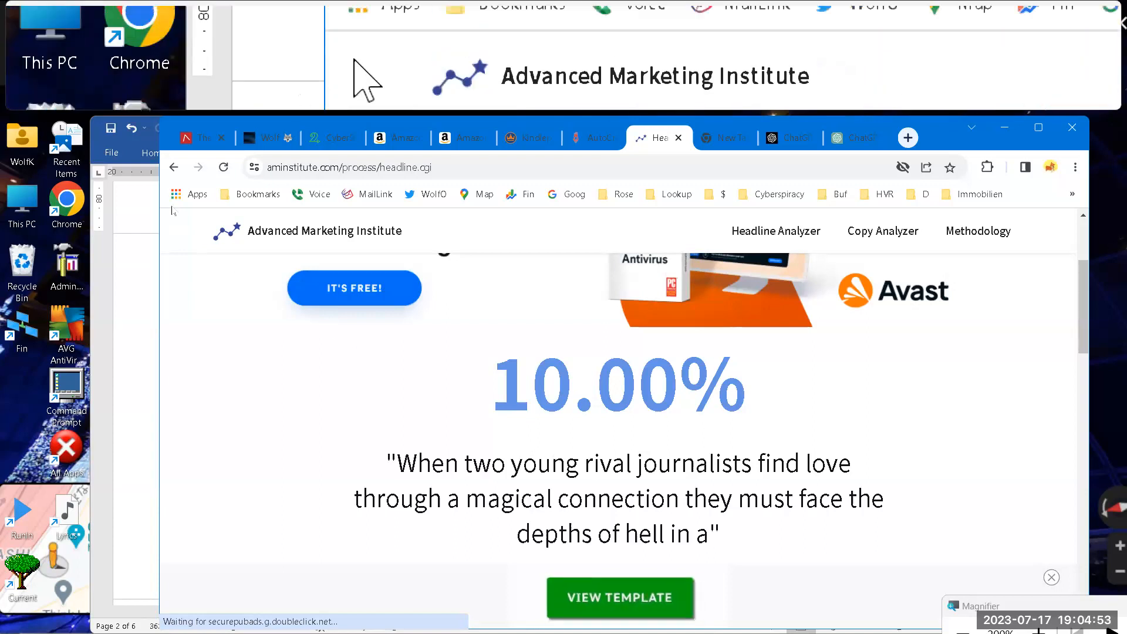
pyautogui.click(173, 168)
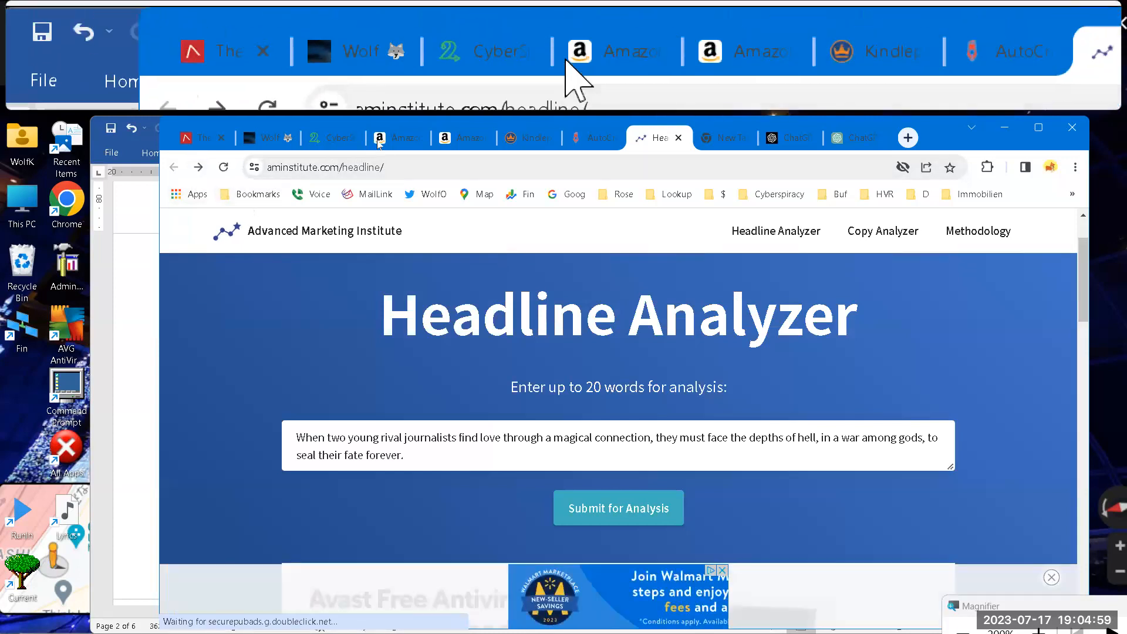
# - Copy the phrase "two young rival journalists find love through a magical connection," from the Divine Rivals blurb on Amazon
pyautogui.click(396, 139)
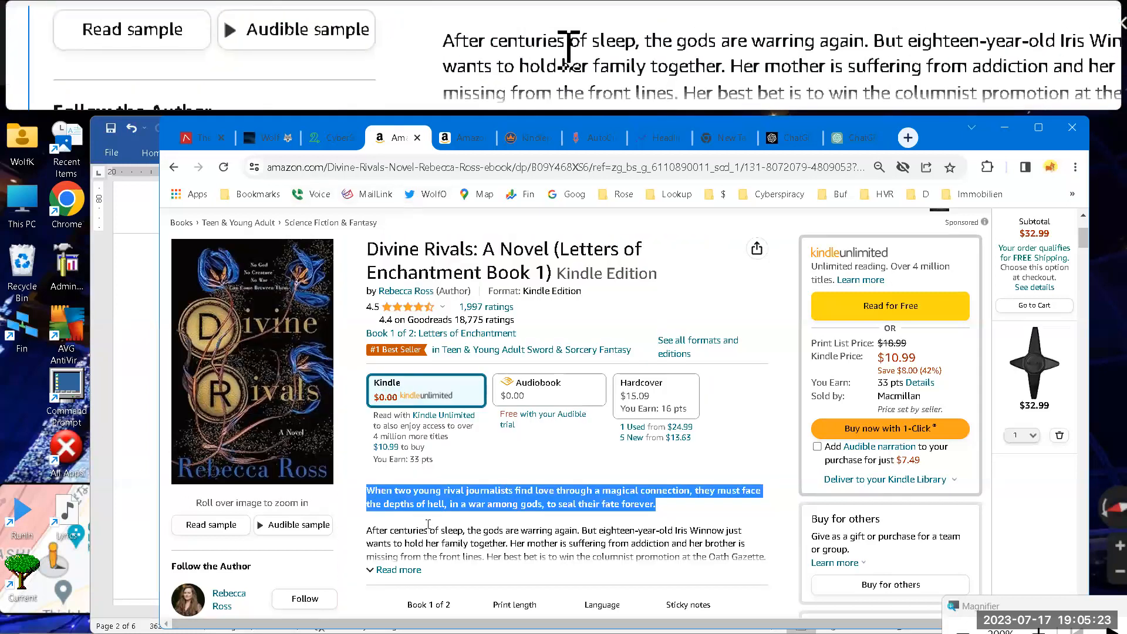
pyautogui.doubleClick(393, 491)
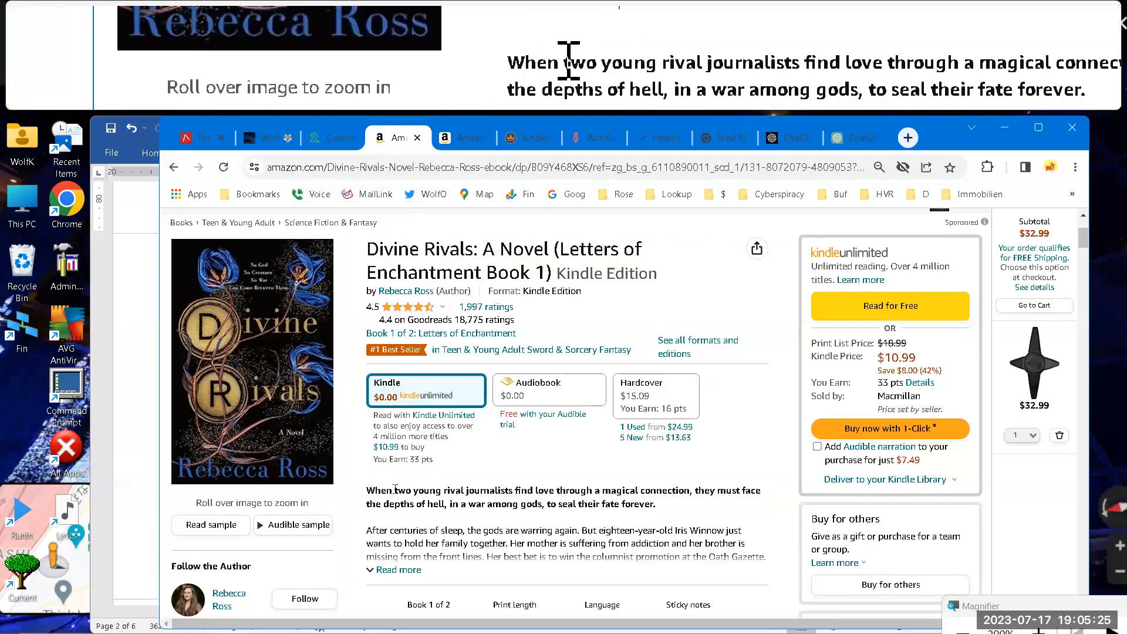
pyautogui.moveTo(394, 491); pyautogui.dragTo(693, 489)
pyautogui.hotkey('ctrl', 'c')
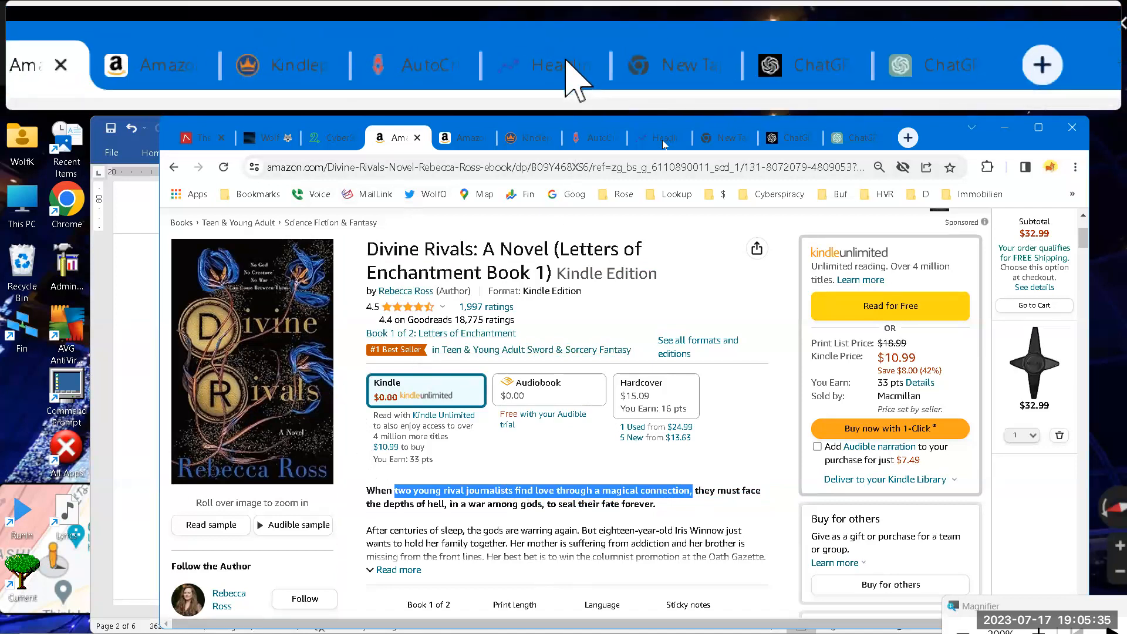
# - Replace the Headline Analyzer text with the copied phrase, submit it for analysis, and return to the form
pyautogui.click(661, 138)
pyautogui.click(503, 453)
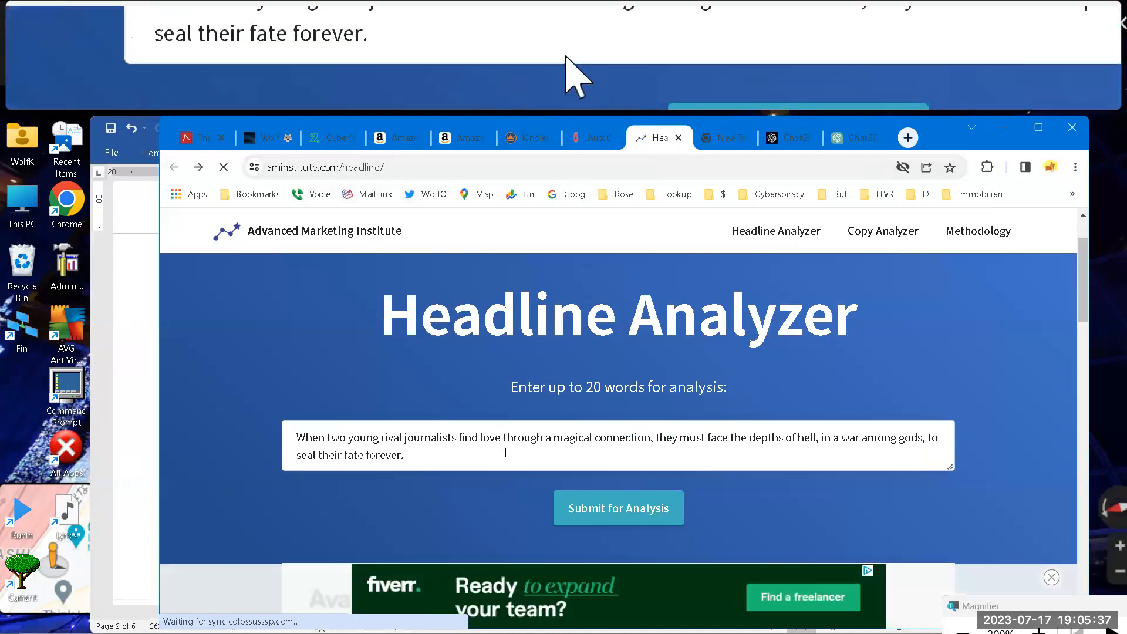
pyautogui.keyDown('shift'); pyautogui.click(293, 447); pyautogui.keyUp('shift')
pyautogui.hotkey('ctrl', 'a')
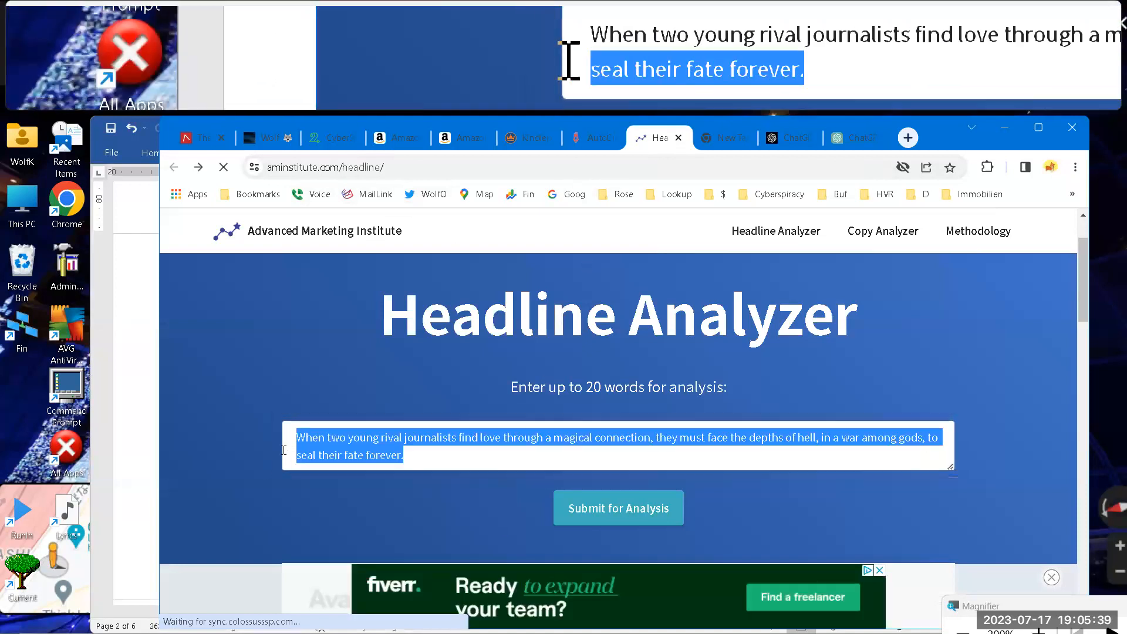
pyautogui.hotkey('ctrl', 'v')
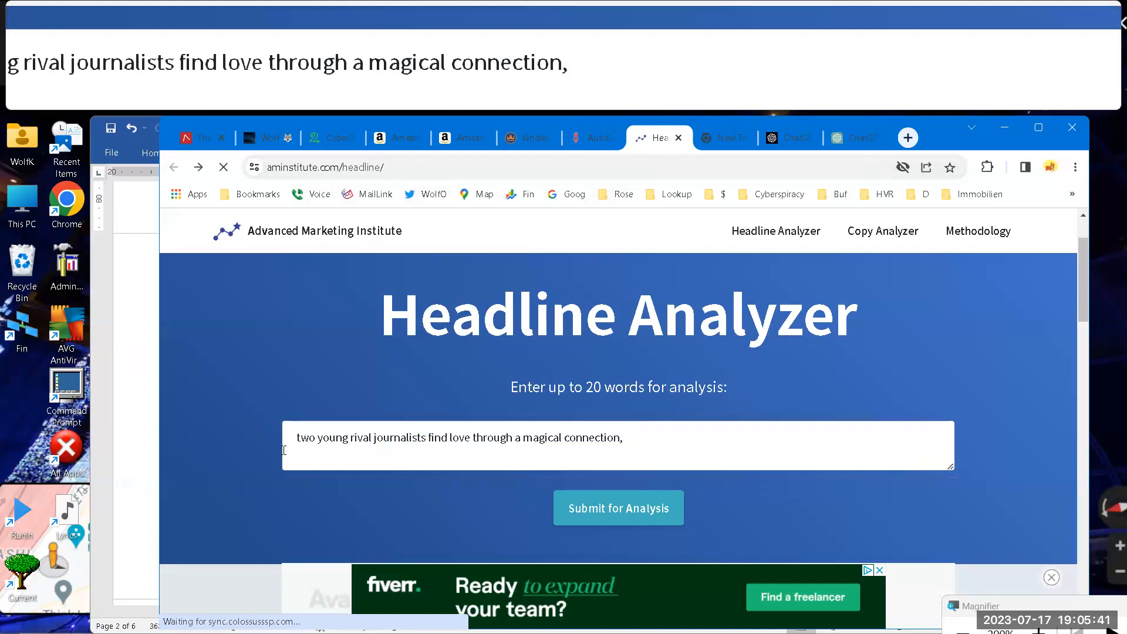
pyautogui.click(634, 505)
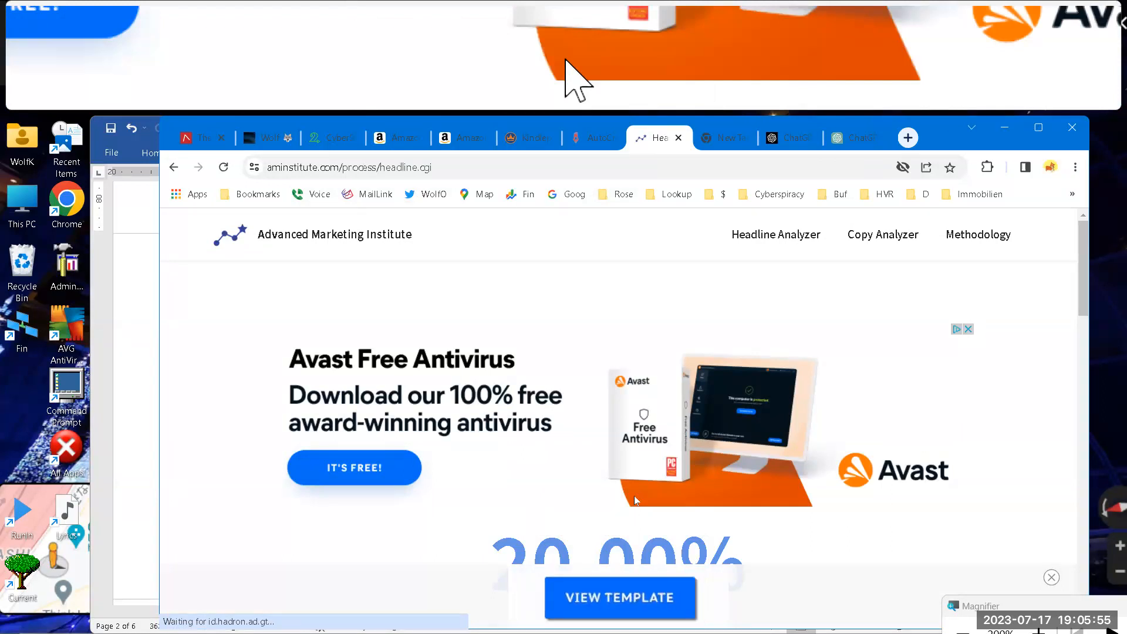
pyautogui.hotkey('alt', 'Left')
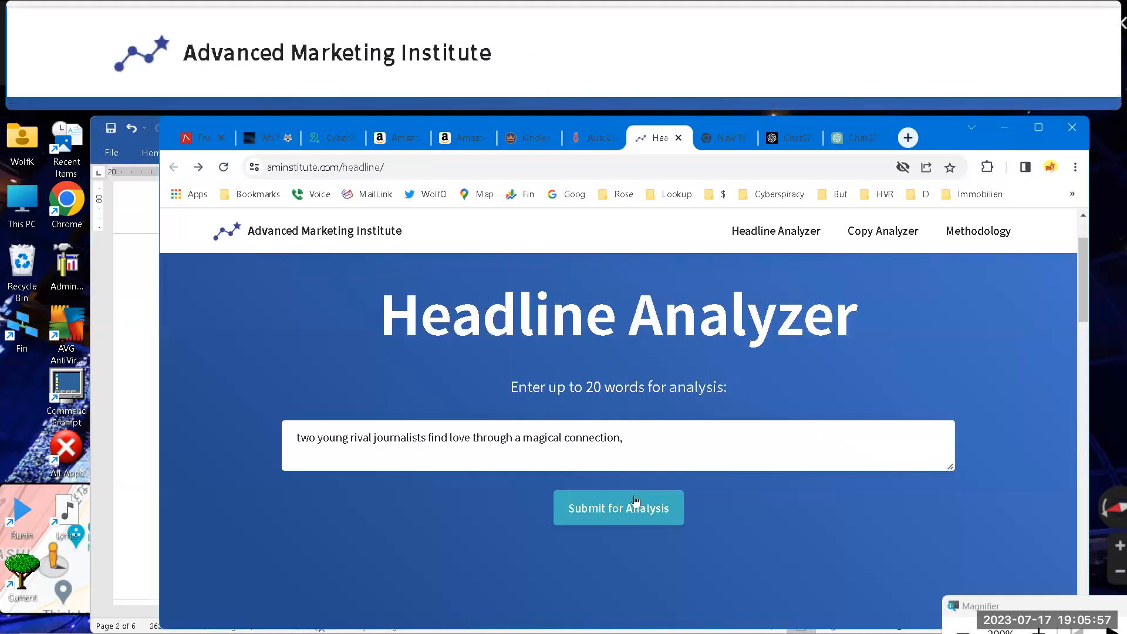
# - Return to the Amazon best sellers list, open the #2 title, Leigh Howard and the Ghosts of Simmons-Pierce Manor, and read its blurb
pyautogui.click(397, 139)
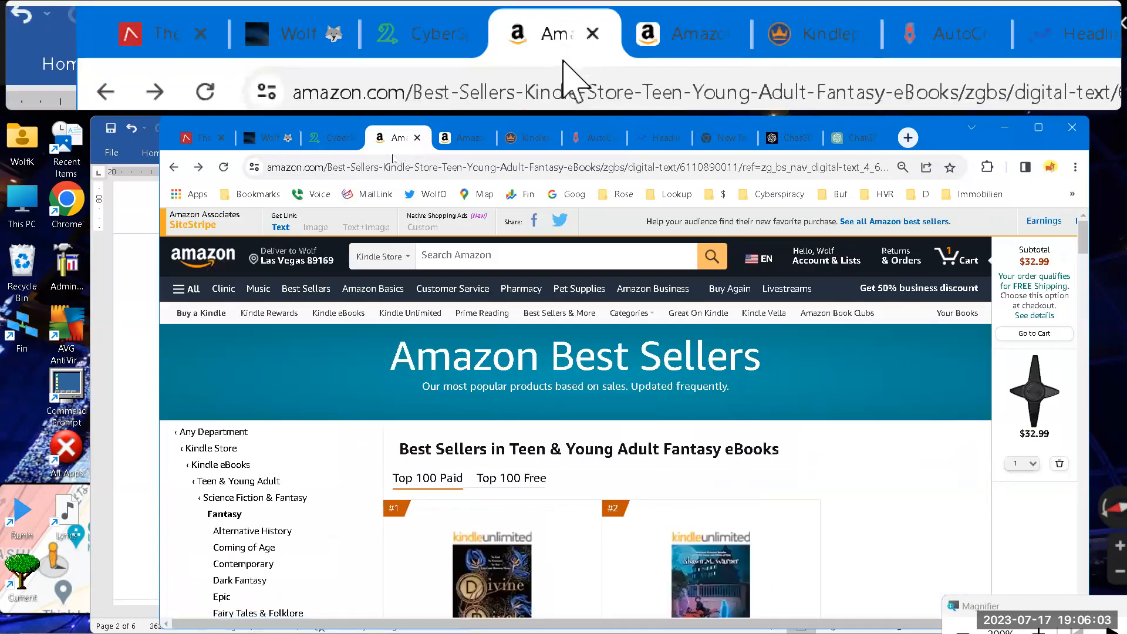
pyautogui.scroll(-2, 391, 272)
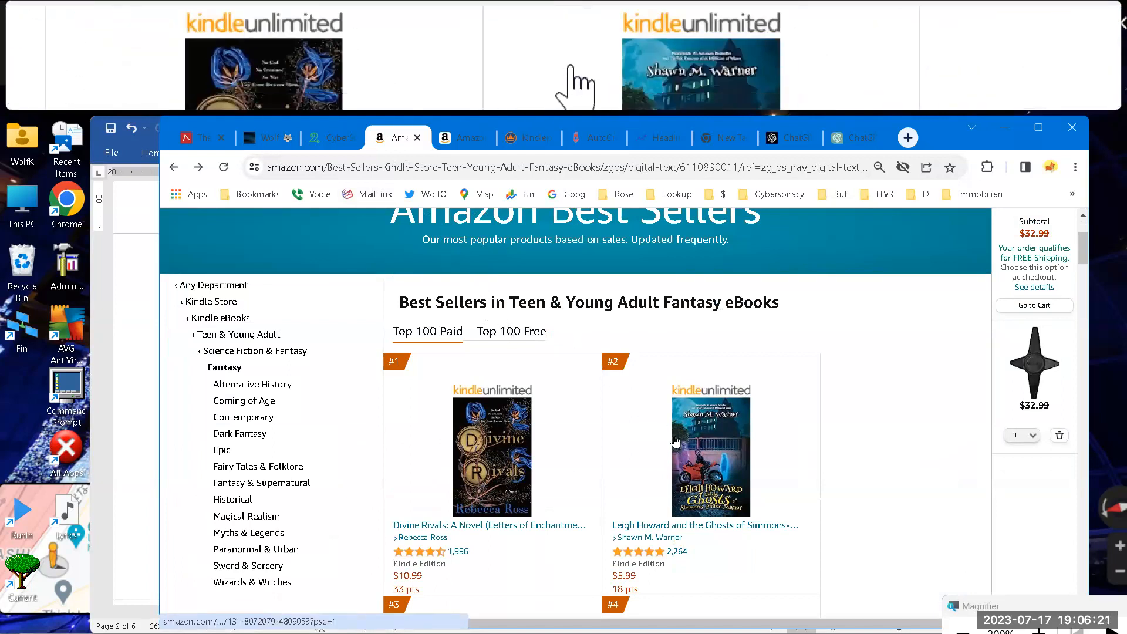
pyautogui.click(689, 451)
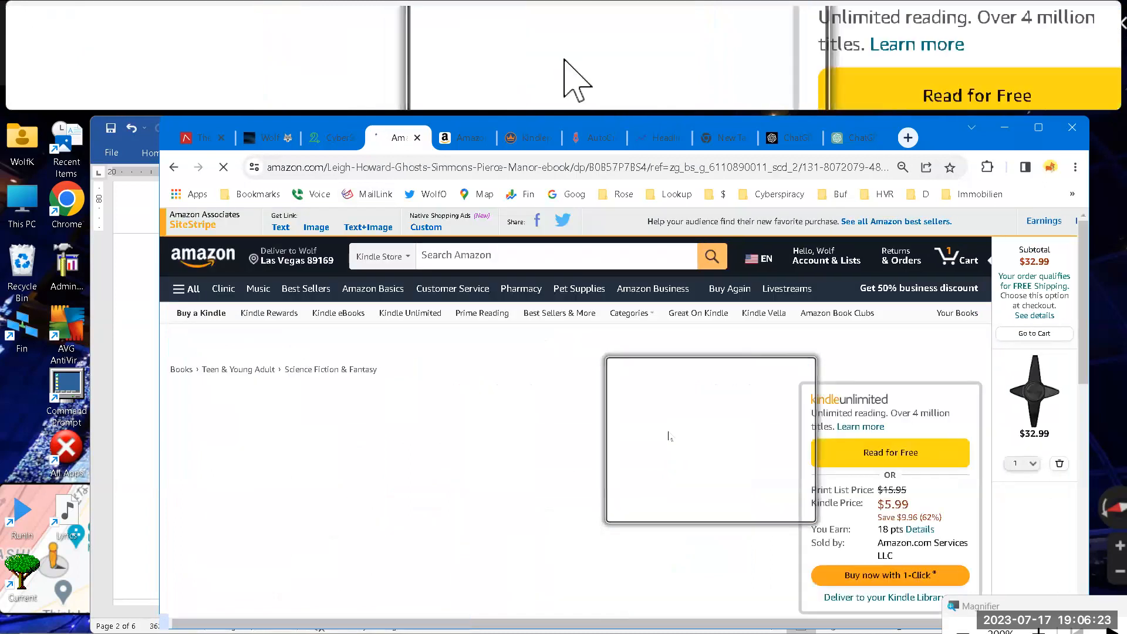
pyautogui.scroll(-5, 638, 432)
pyautogui.scroll(3, 639, 431)
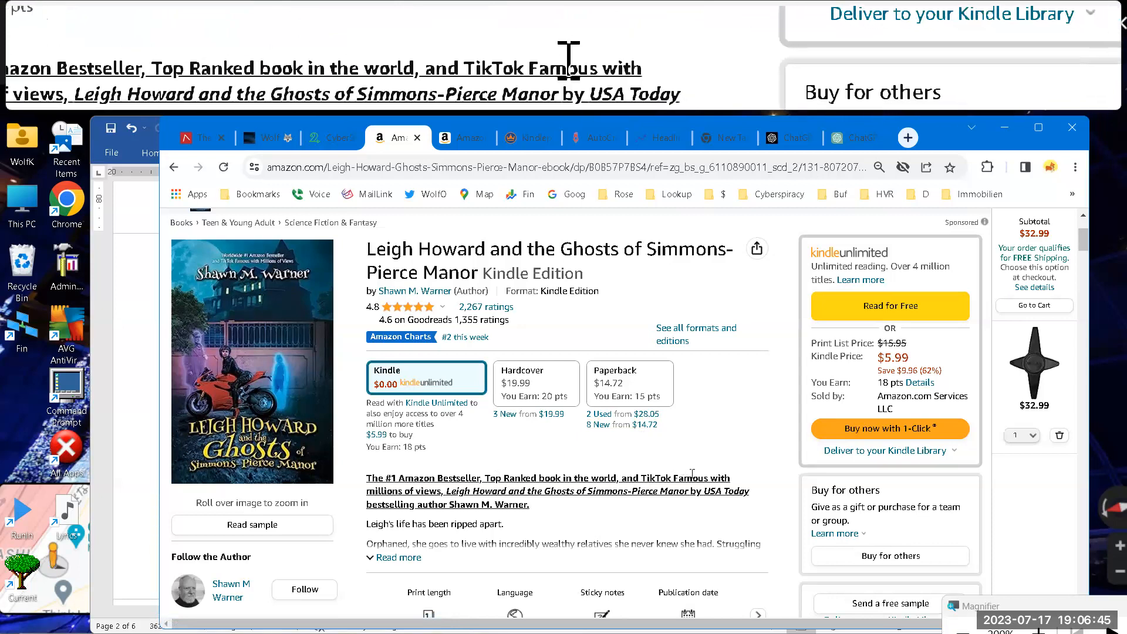
# - Return to the Amazon best sellers list, open the #3 title, Crave, and read its blurb
pyautogui.hotkey('alt', 'Left')
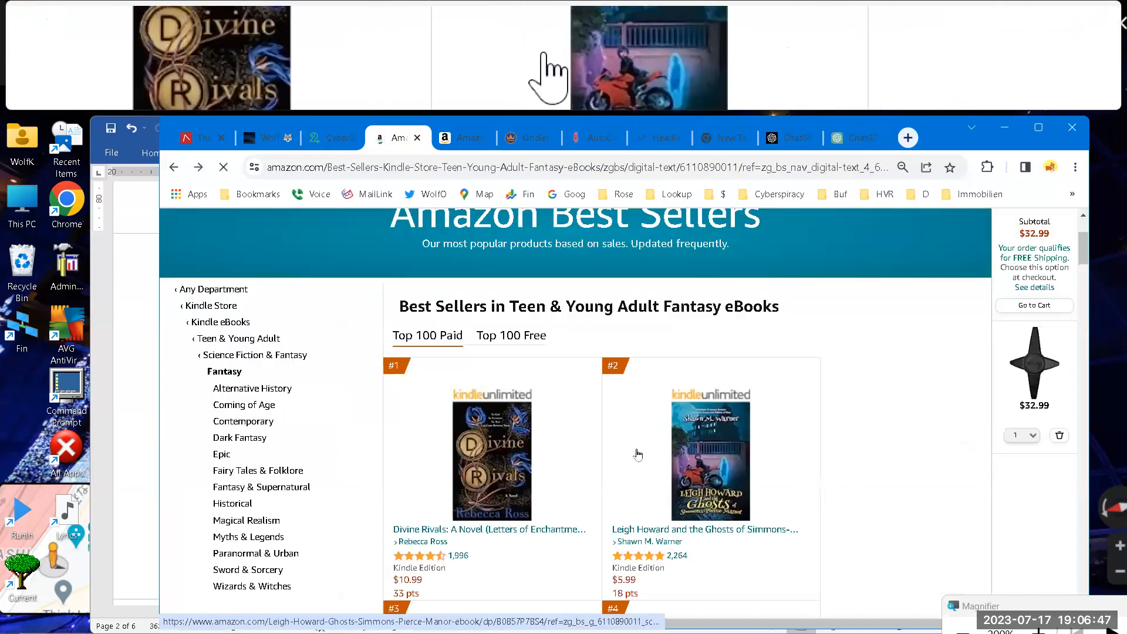
pyautogui.click(500, 421)
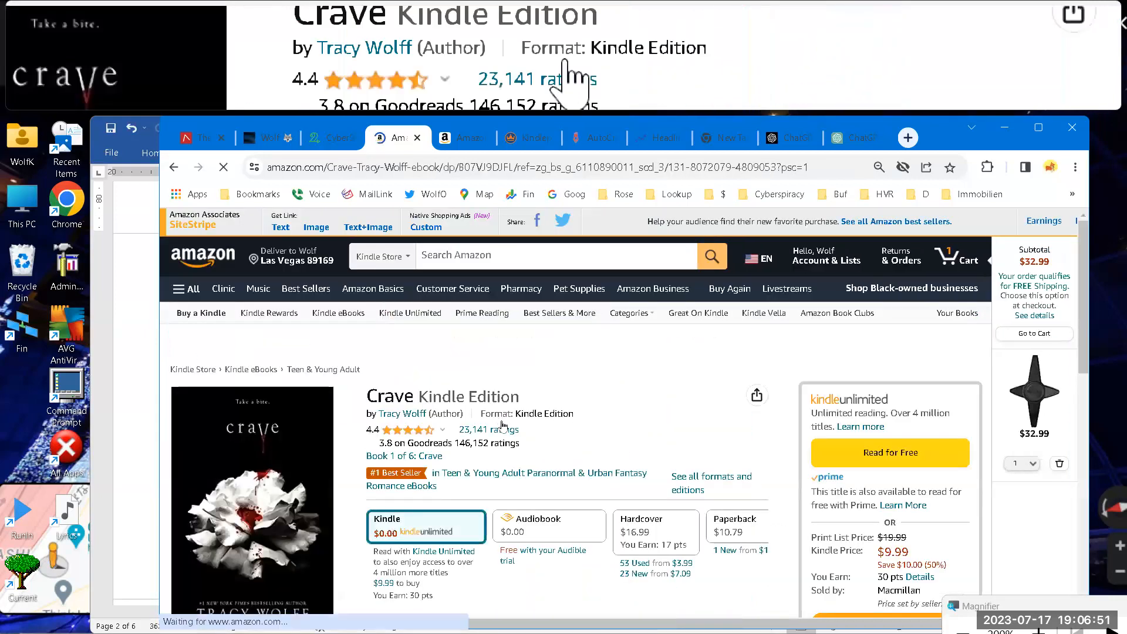
pyautogui.scroll(-5, 502, 423)
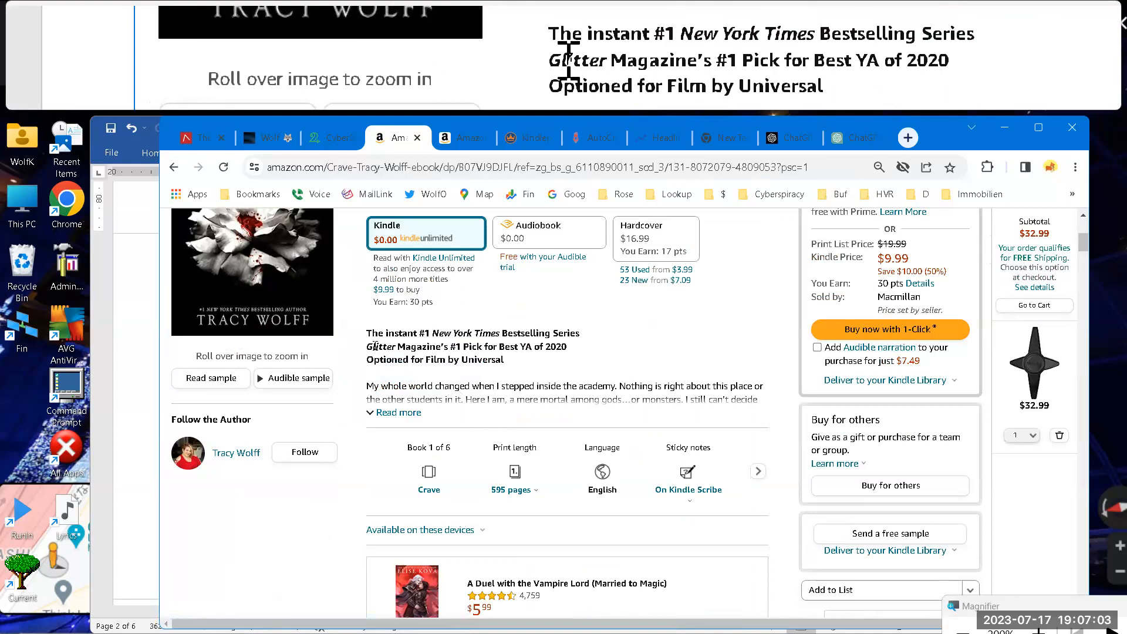
# - Return to the best sellers list, open the #4 title, Harry Potter and the Goblet of Fire, and read its blurb
pyautogui.hotkey('alt', 'Left')
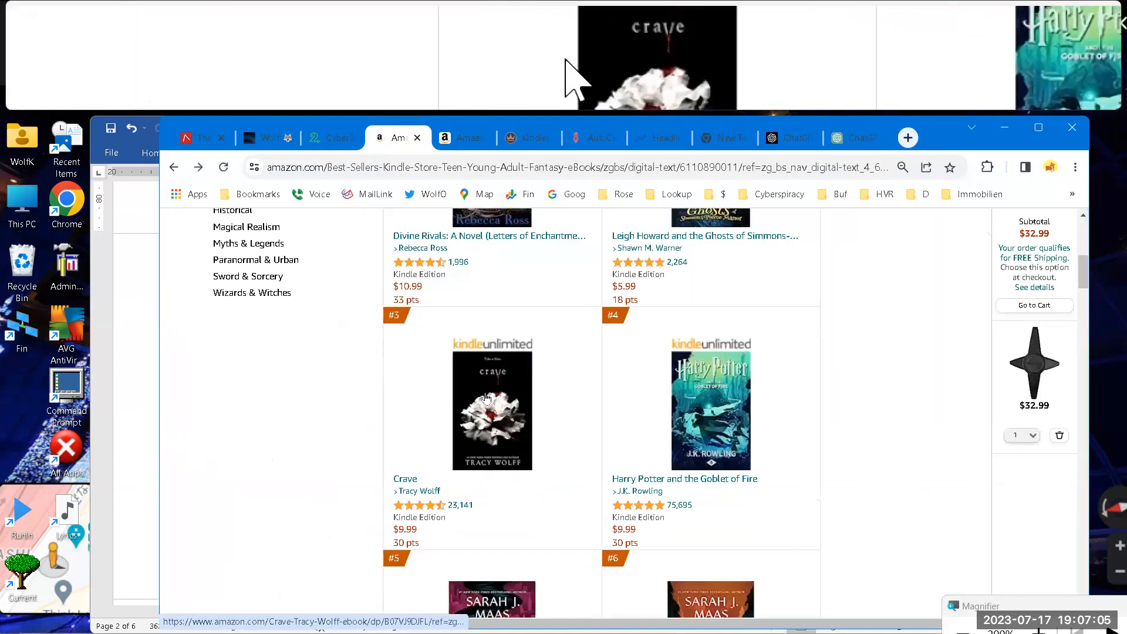
pyautogui.click(667, 384)
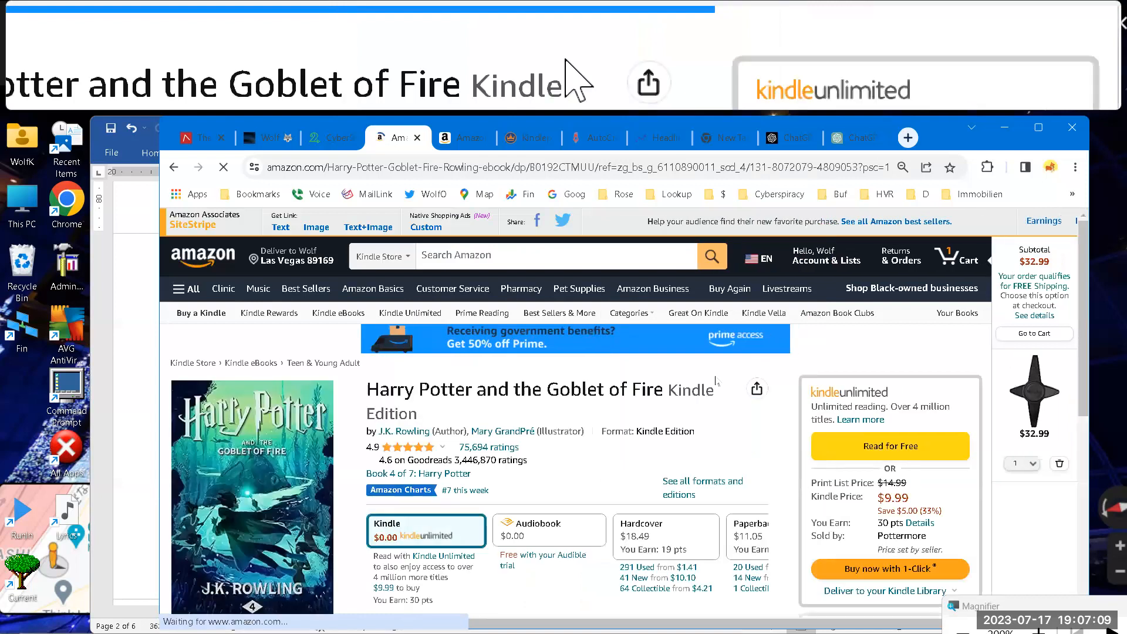
pyautogui.scroll(-2, 666, 377)
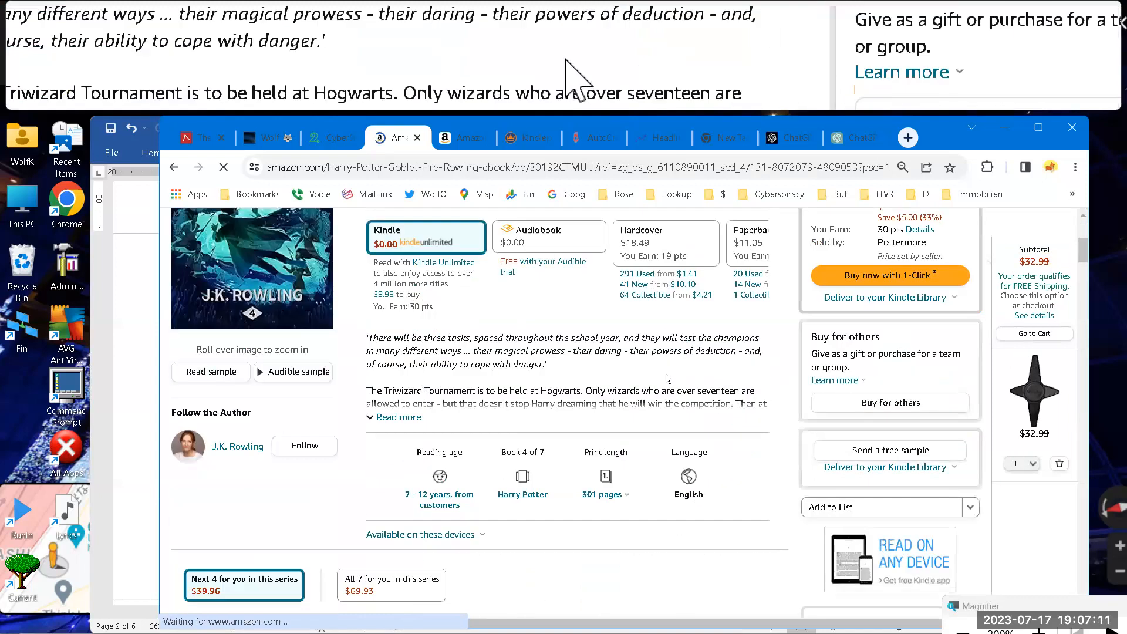
pyautogui.scroll(1, 663, 375)
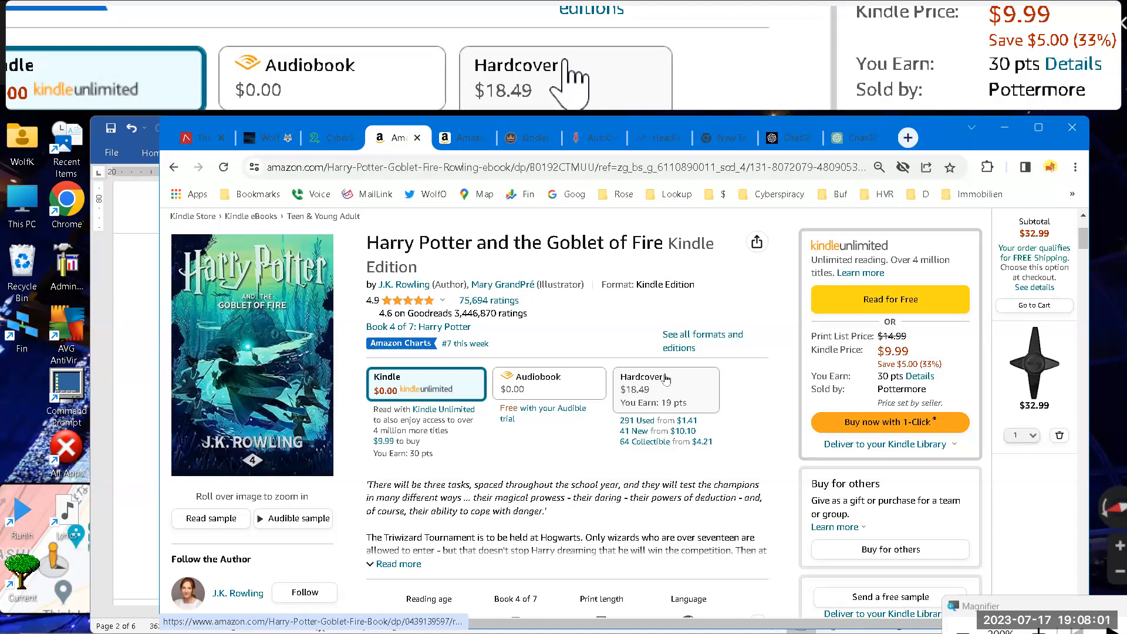
# - Open the #32 title, RE-ROLL, from the best sellers list and copy its blurb headline "A game so real it hurts."
pyautogui.hotkey('alt', 'Left')
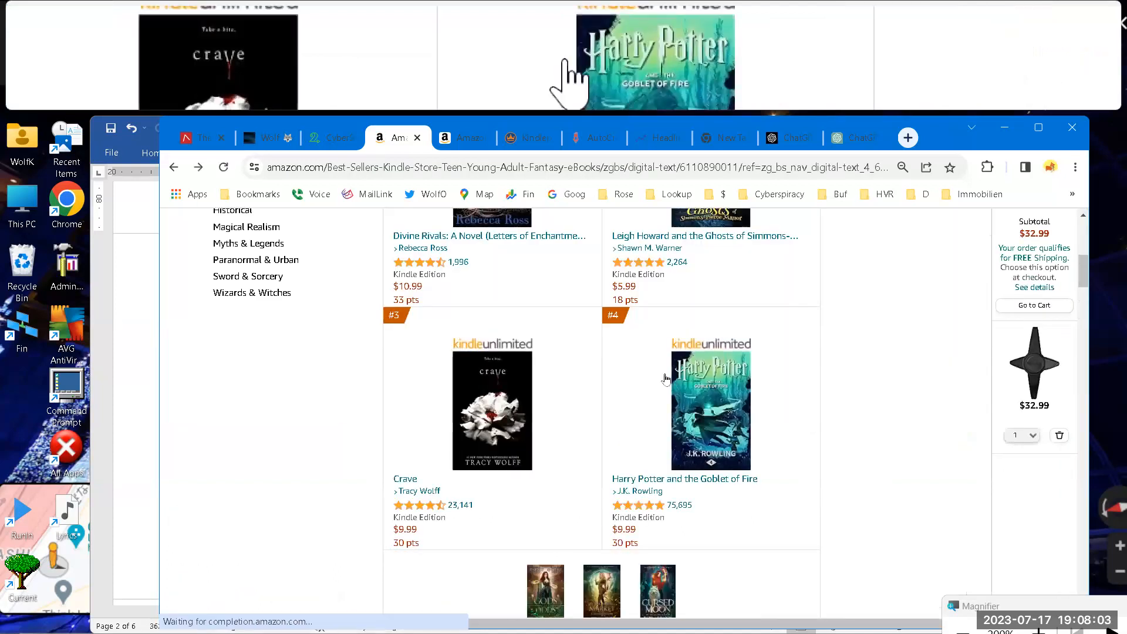
pyautogui.scroll(-8, 660, 382)
pyautogui.scroll(-20, 656, 387)
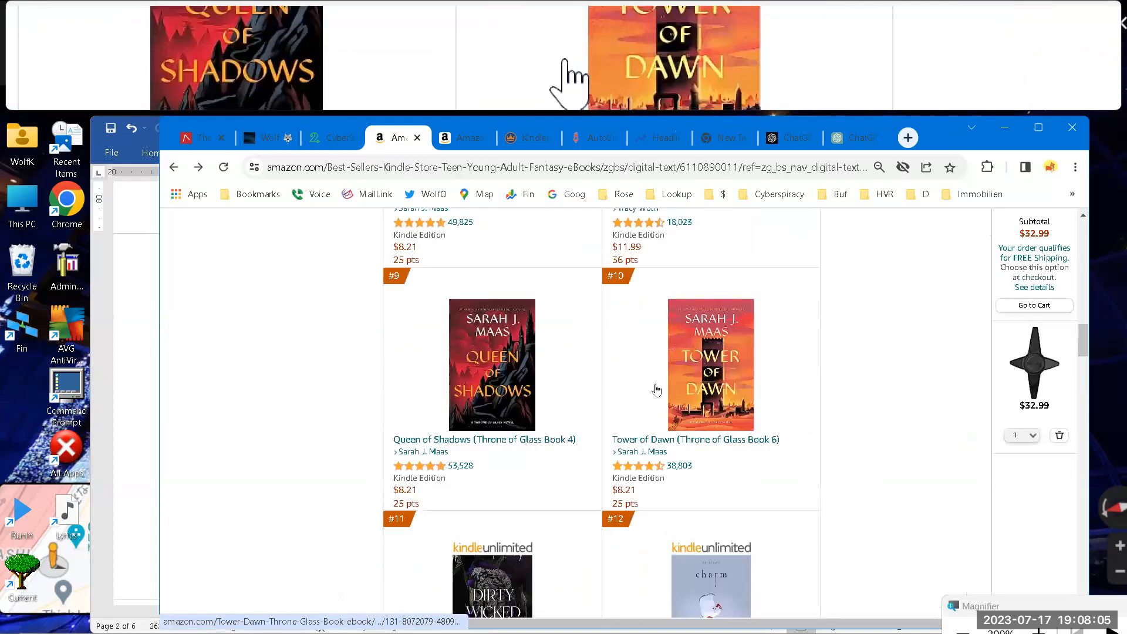
pyautogui.scroll(-12, 658, 390)
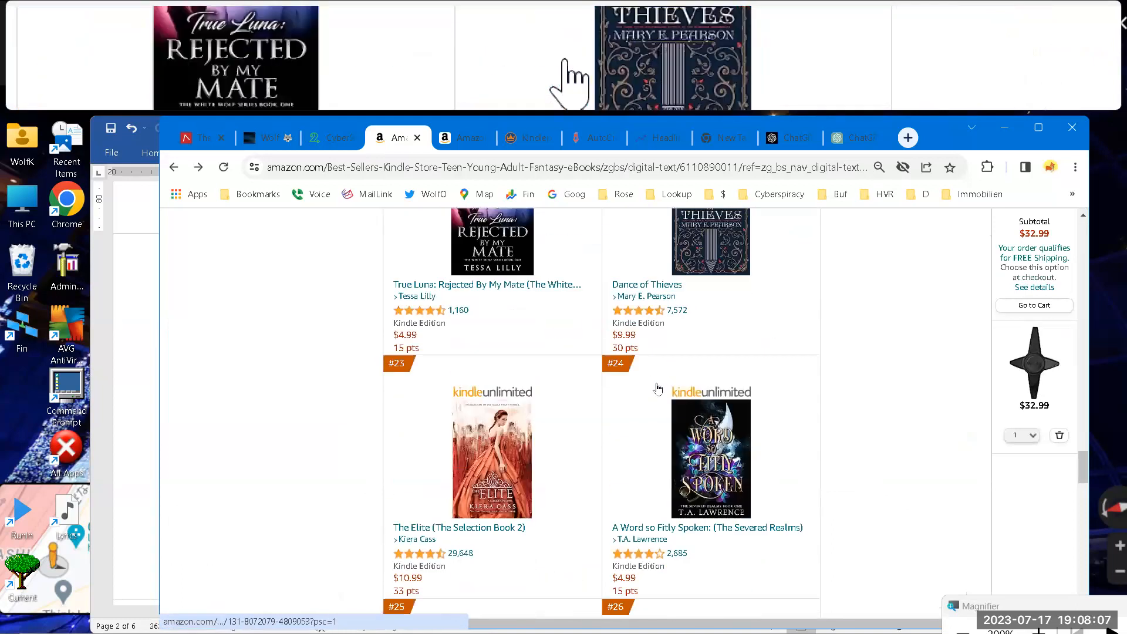
pyautogui.scroll(-6, 684, 427)
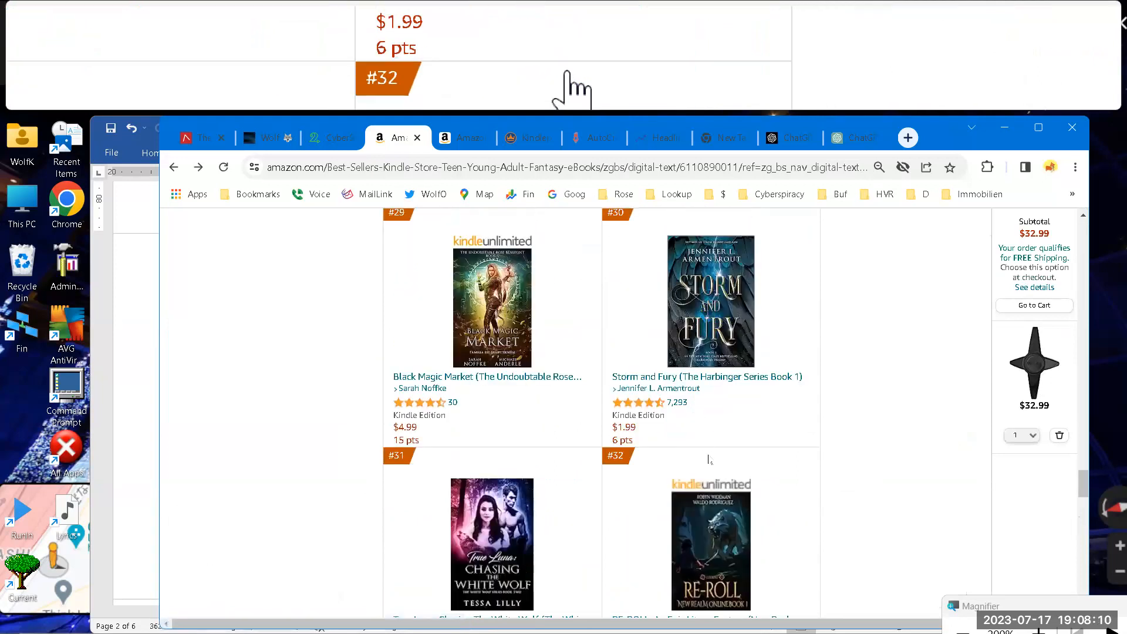
pyautogui.click(710, 524)
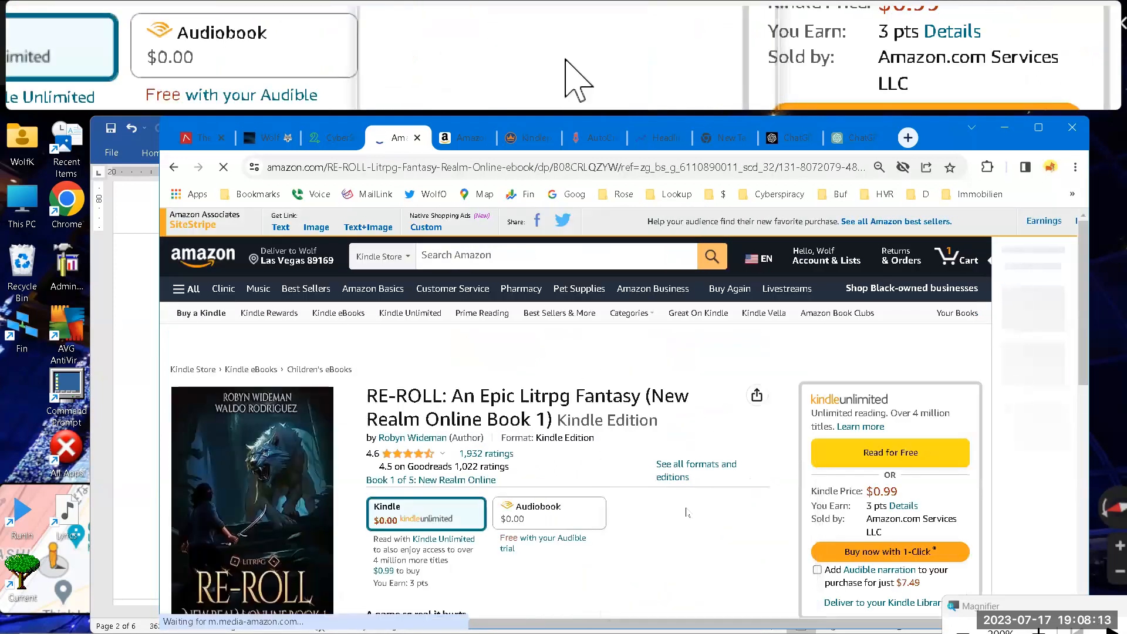
pyautogui.scroll(-2, 593, 477)
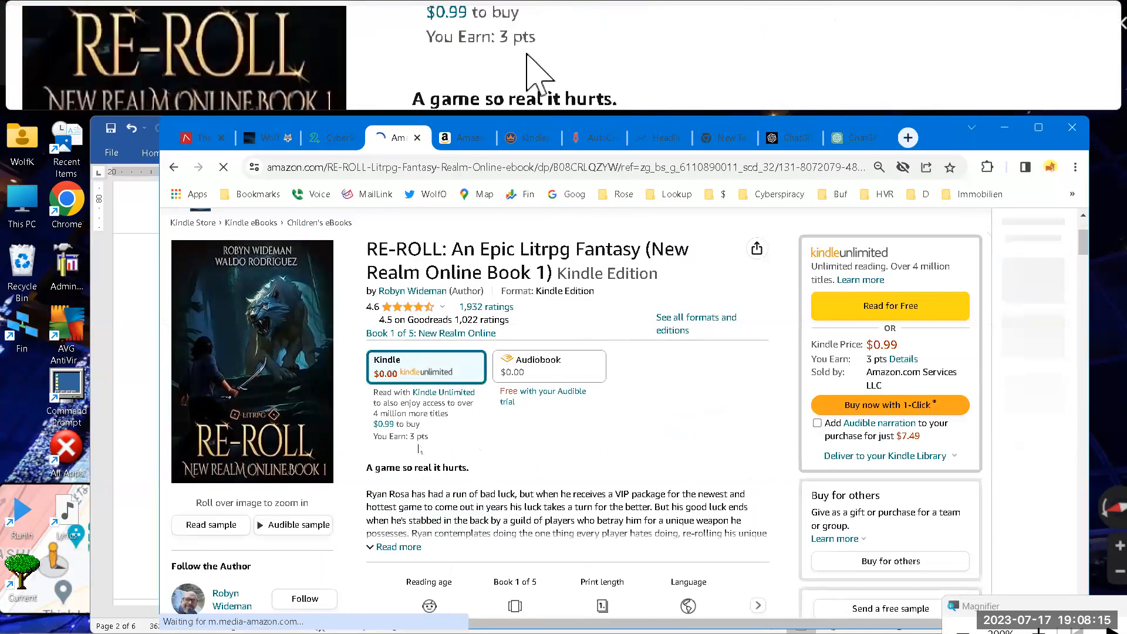
pyautogui.moveTo(367, 467); pyautogui.dragTo(491, 467)
pyautogui.hotkey('ctrl', 'c')
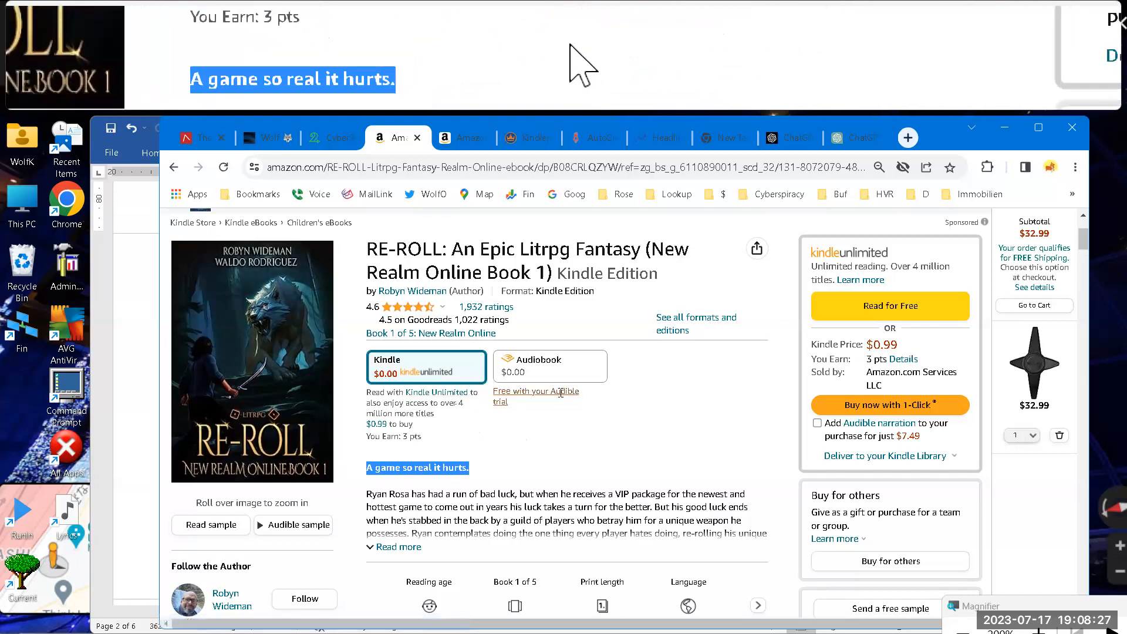
# - Replace the Headline Analyzer text with "A game so real it hurts.", submit it for analysis, and return to the form
pyautogui.click(658, 137)
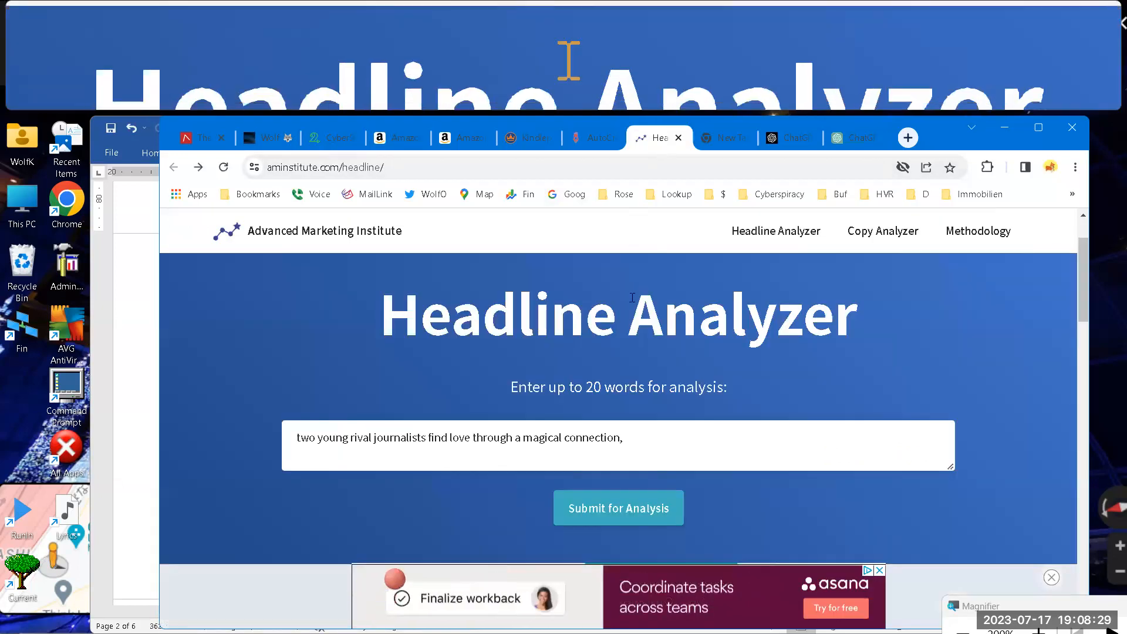
pyautogui.click(674, 442)
pyautogui.hotkey('ctrl', 'a')
pyautogui.hotkey('ctrl', 'v')
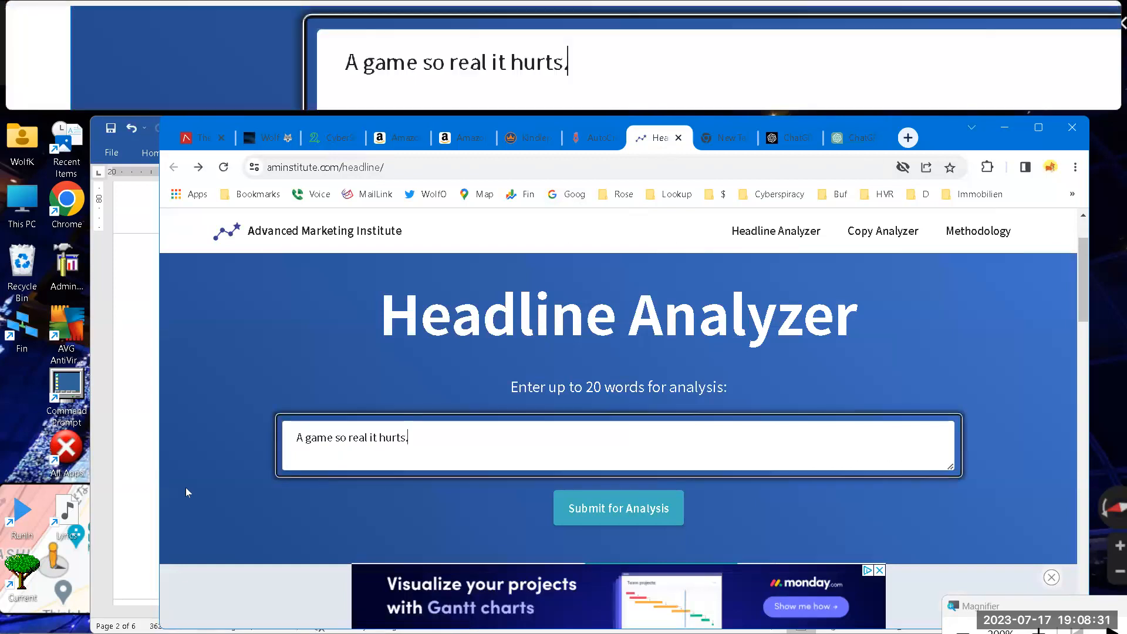
pyautogui.click(638, 497)
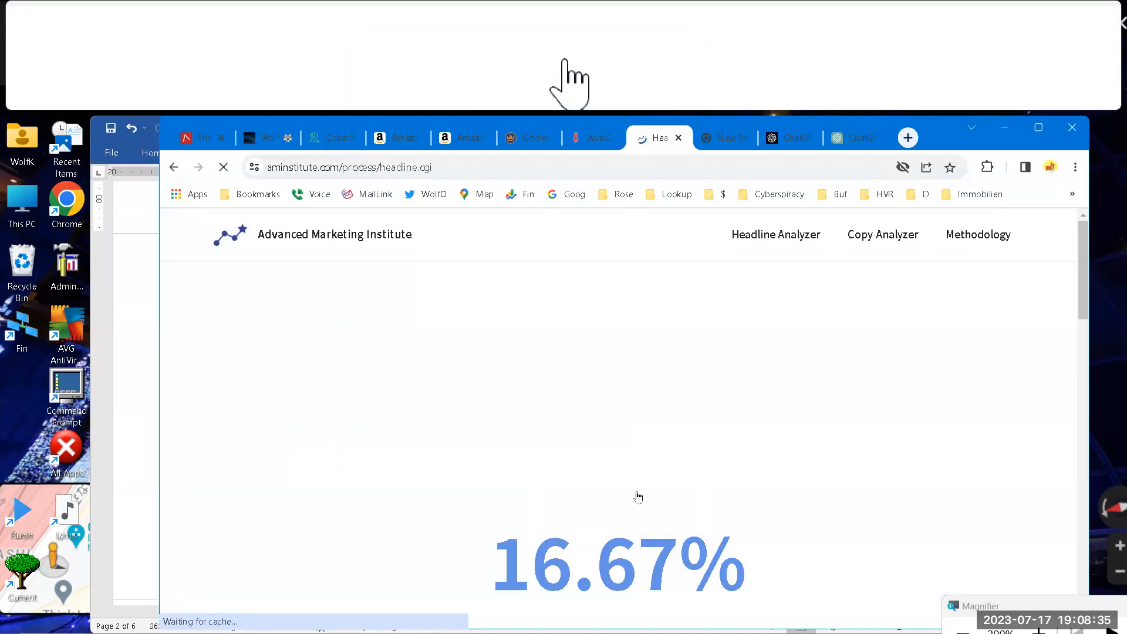
pyautogui.hotkey('alt', 'Left')
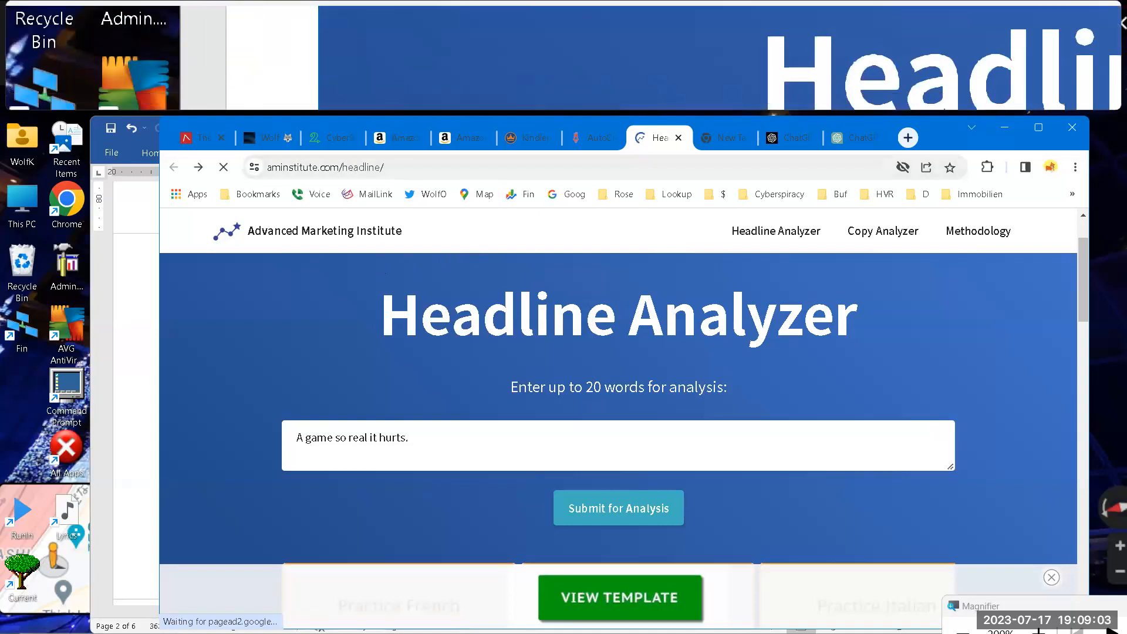
# - Switch to Cost.docx in Word and review its blurb, readability statistics, and per-sentence emotional scores
pyautogui.moveTo(635, 618)
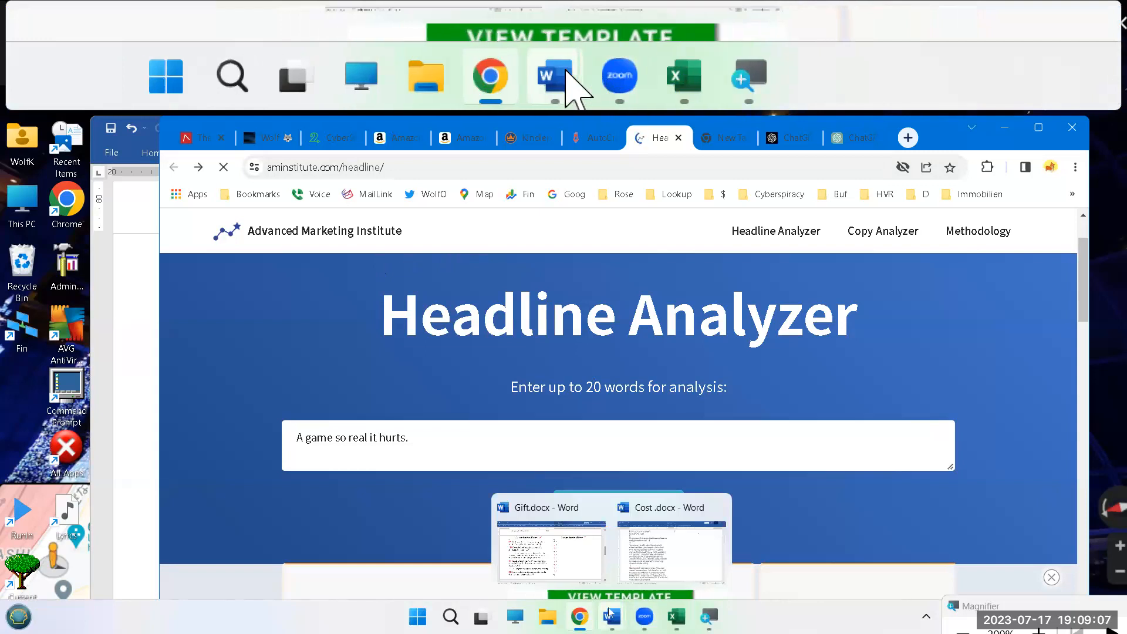
pyautogui.click(655, 551)
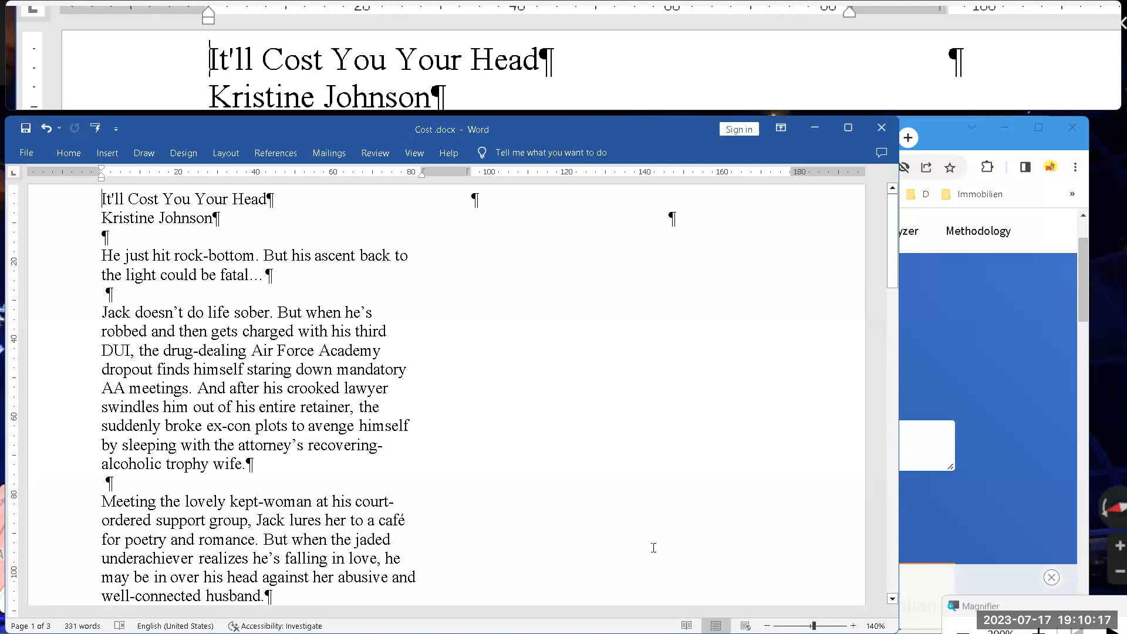
pyautogui.scroll(-7, 653, 548)
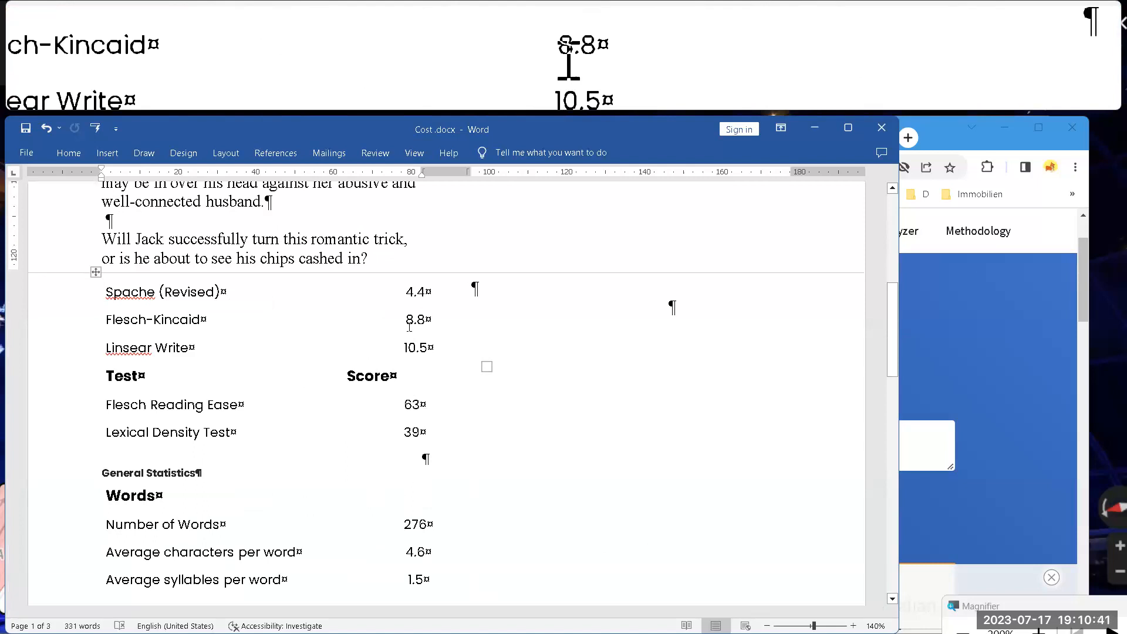
pyautogui.scroll(-3, 430, 414)
pyautogui.scroll(-9, 430, 414)
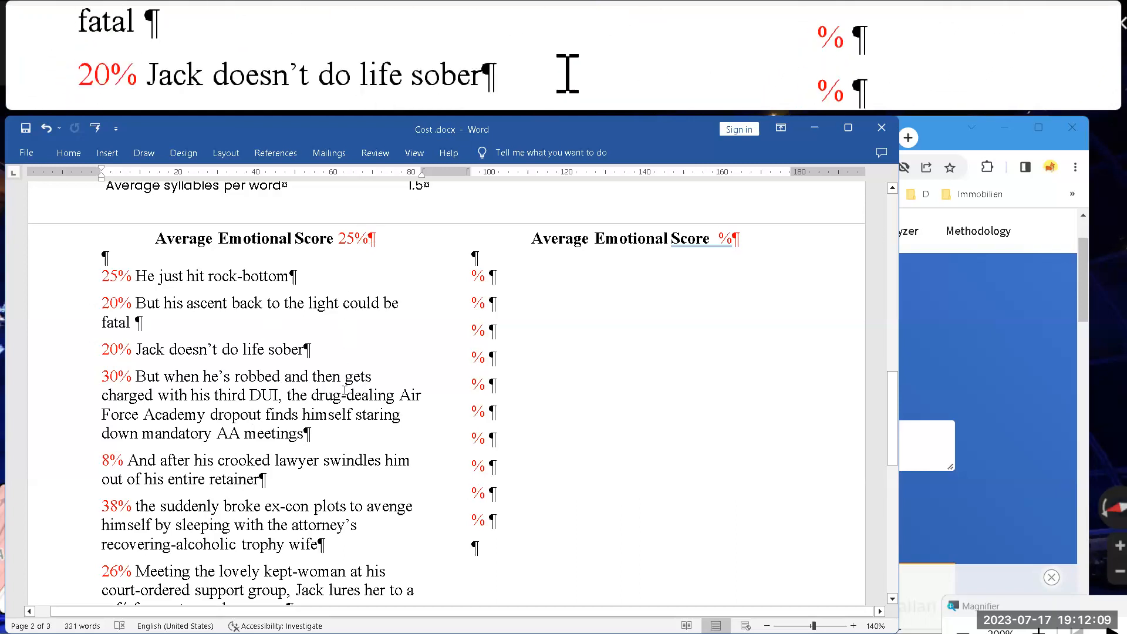
pyautogui.scroll(-2, 338, 444)
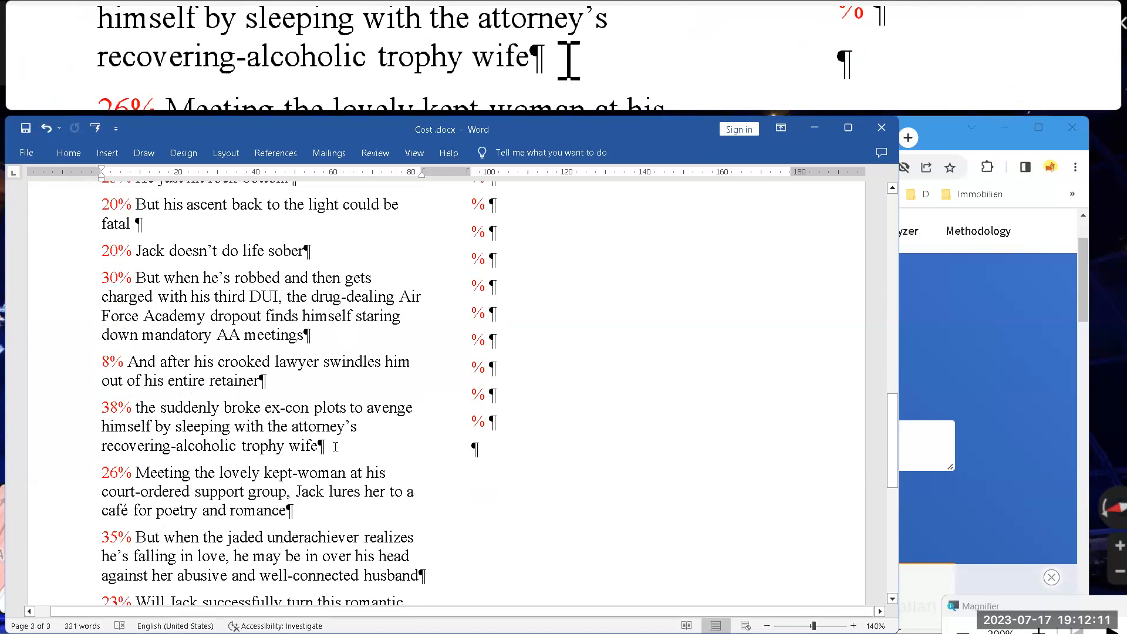
pyautogui.scroll(-2, 334, 446)
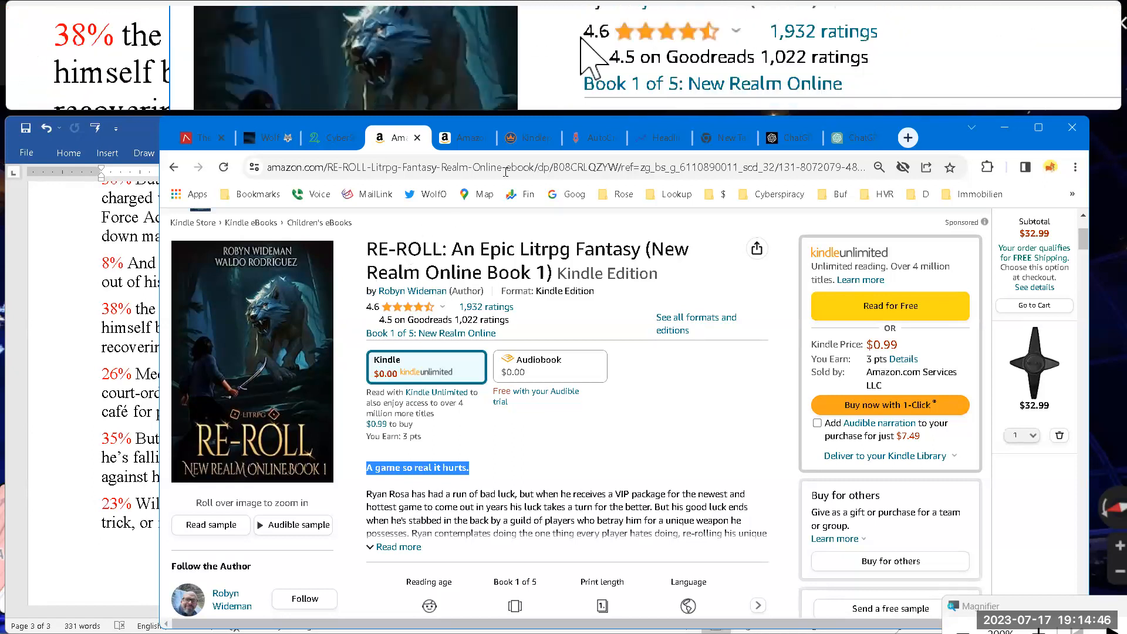
# - Bring up the Kindlepreneur Book Description Generator, switch to Gift.docx in Word, and copy the full blurb from its first page
pyautogui.click(534, 138)
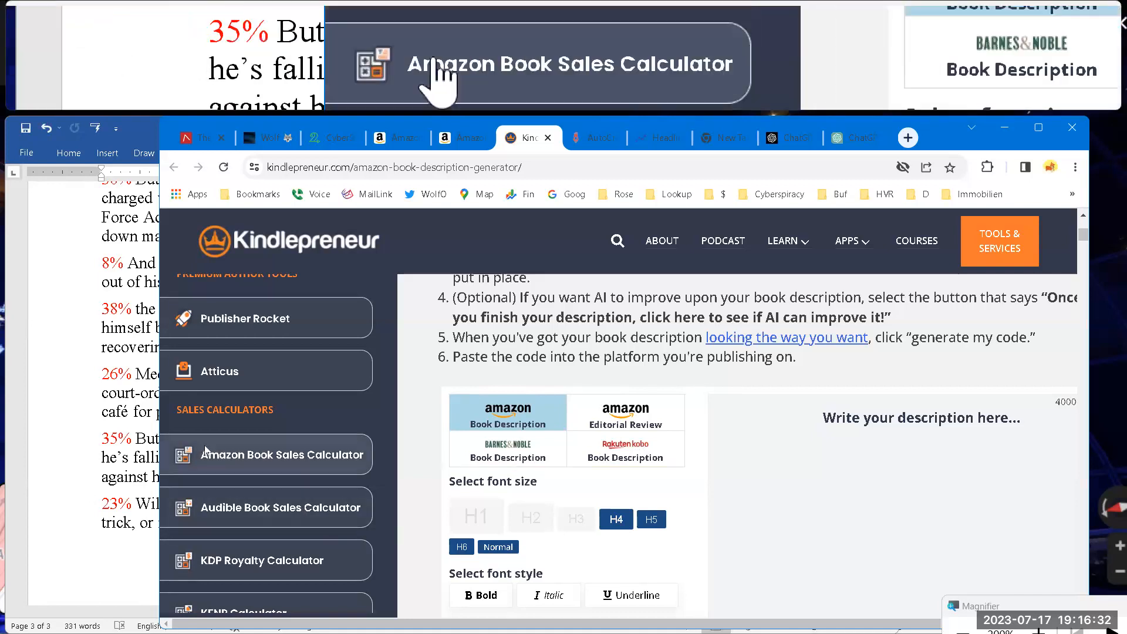
pyautogui.moveTo(579, 616)
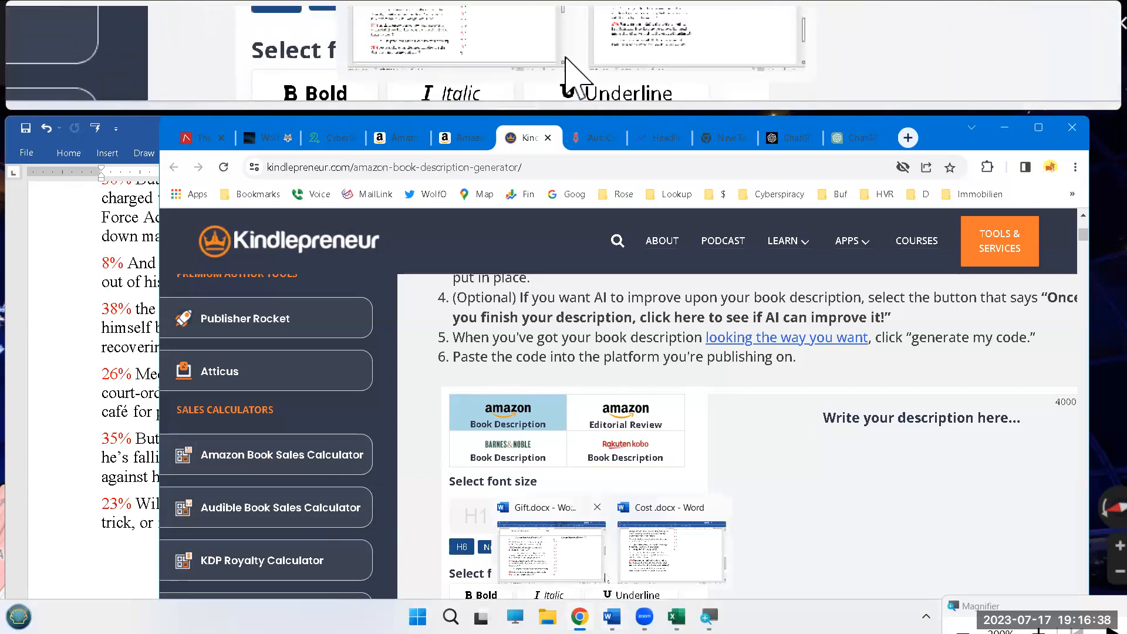
pyautogui.click(603, 578)
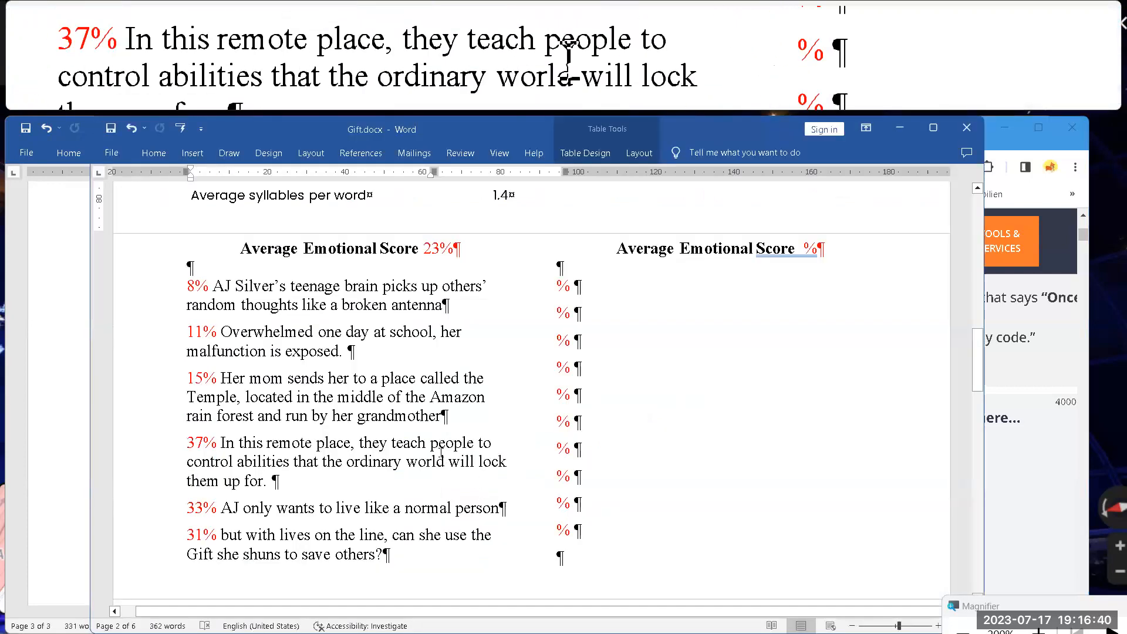
pyautogui.hotkey('ctrl', 'Home')
pyautogui.scroll(-3, 395, 387)
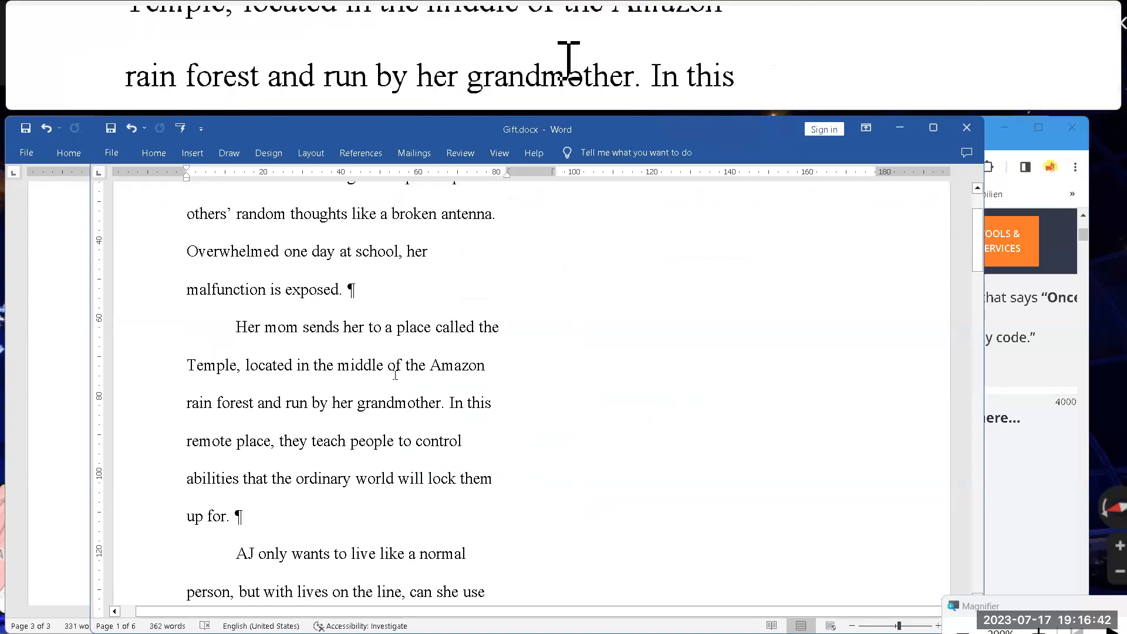
pyautogui.scroll(3, 317, 288)
pyautogui.moveTo(237, 296); pyautogui.dragTo(283, 351)
pyautogui.scroll(-4, 329, 376)
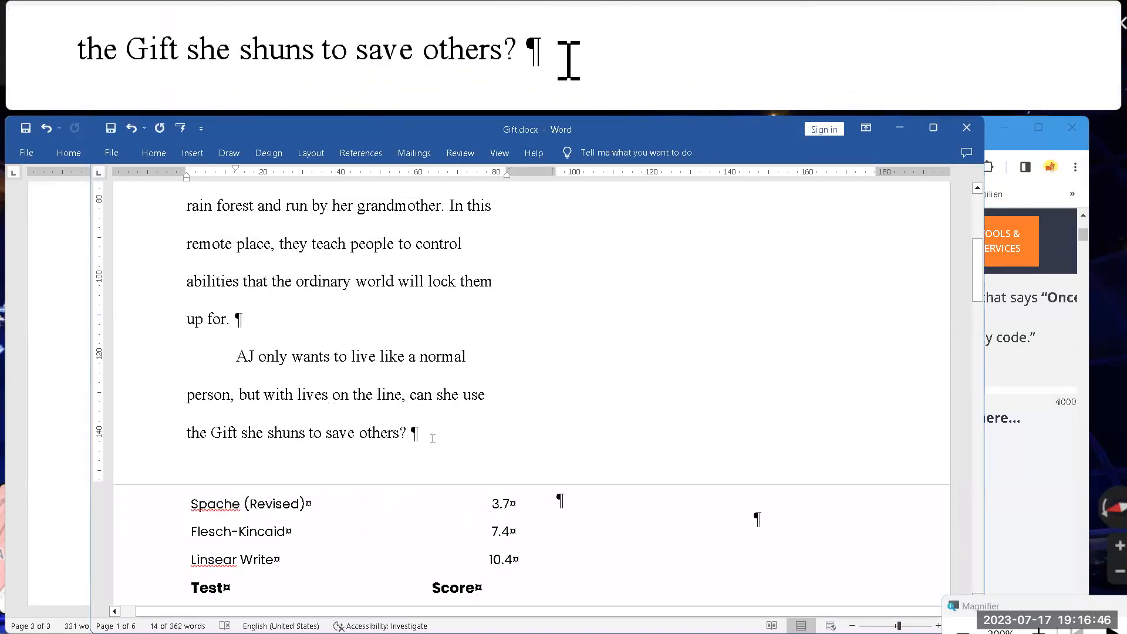
pyautogui.keyDown('shift'); pyautogui.click(432, 438); pyautogui.keyUp('shift')
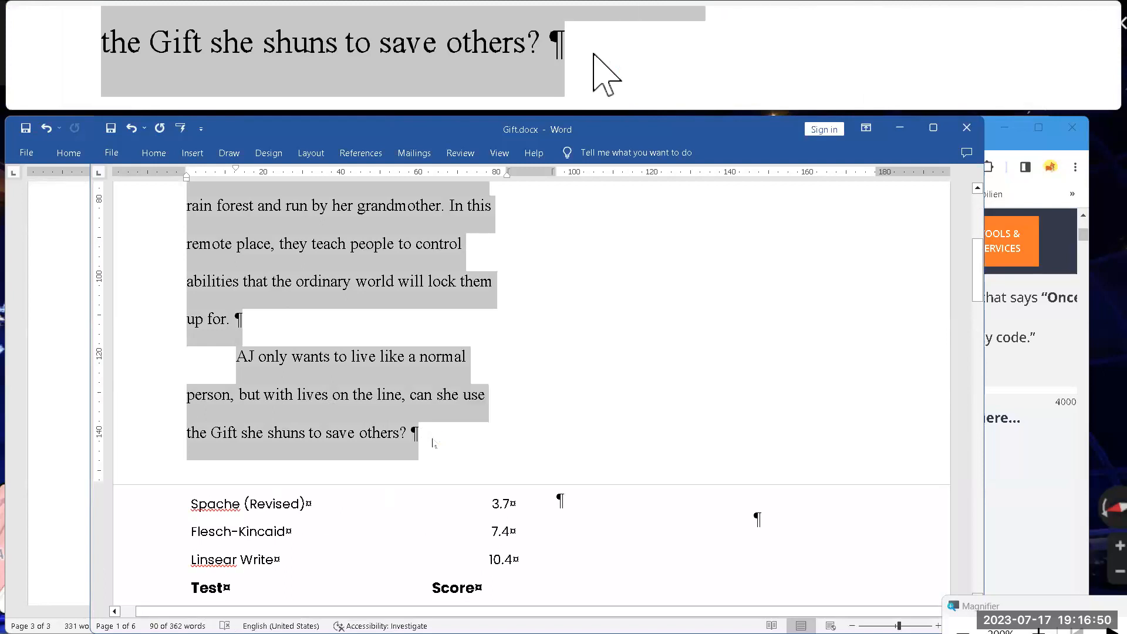
# - Paste the Gift blurb into the Kindlepreneur description box in Chrome and accept the removal of its pre-formatted information
pyautogui.click(1007, 501)
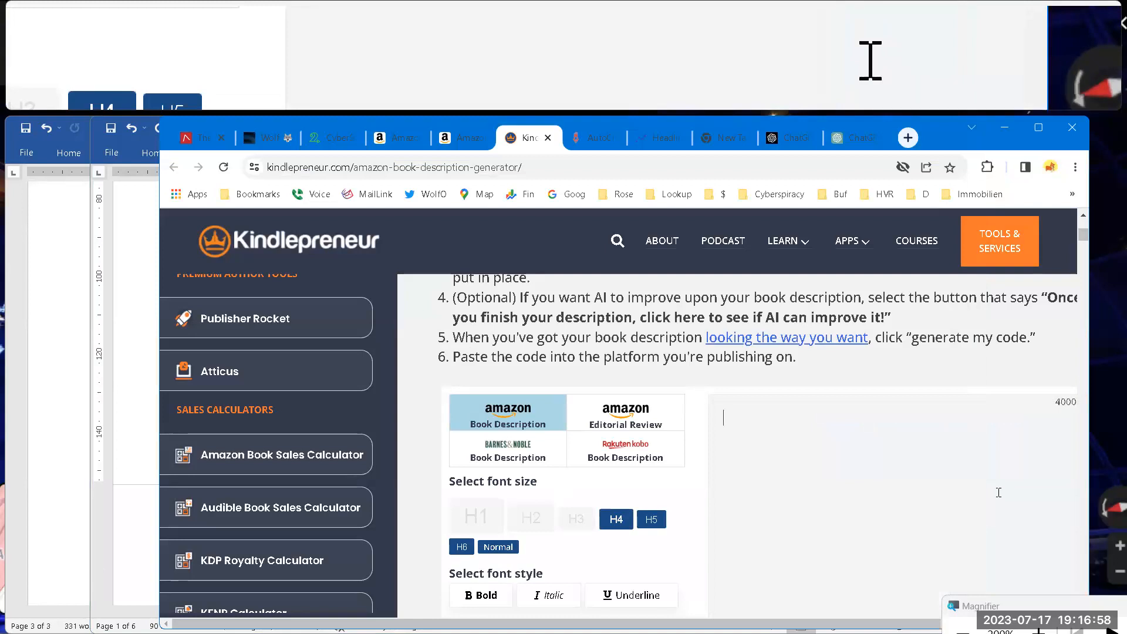
pyautogui.hotkey('ctrl', 'v')
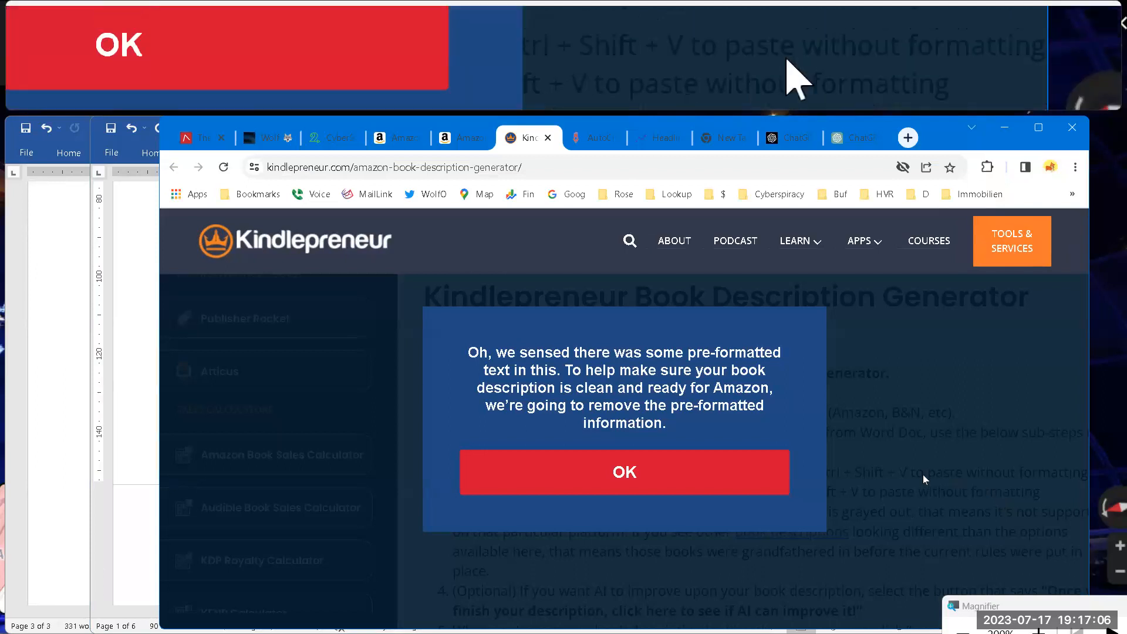
pyautogui.click(624, 479)
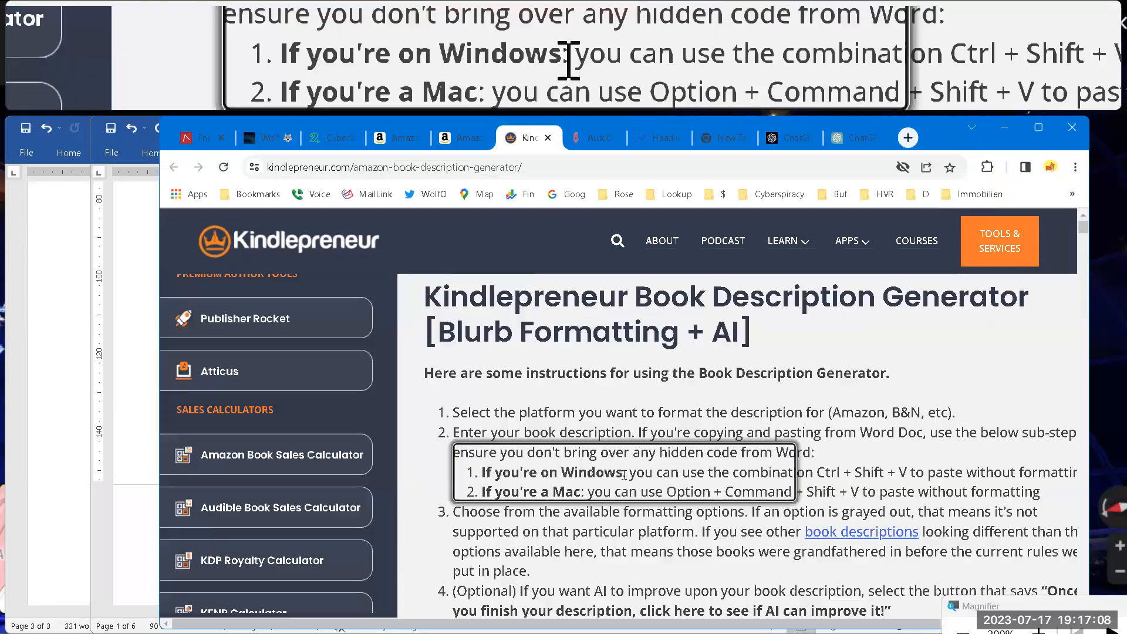
pyautogui.scroll(-5, 692, 510)
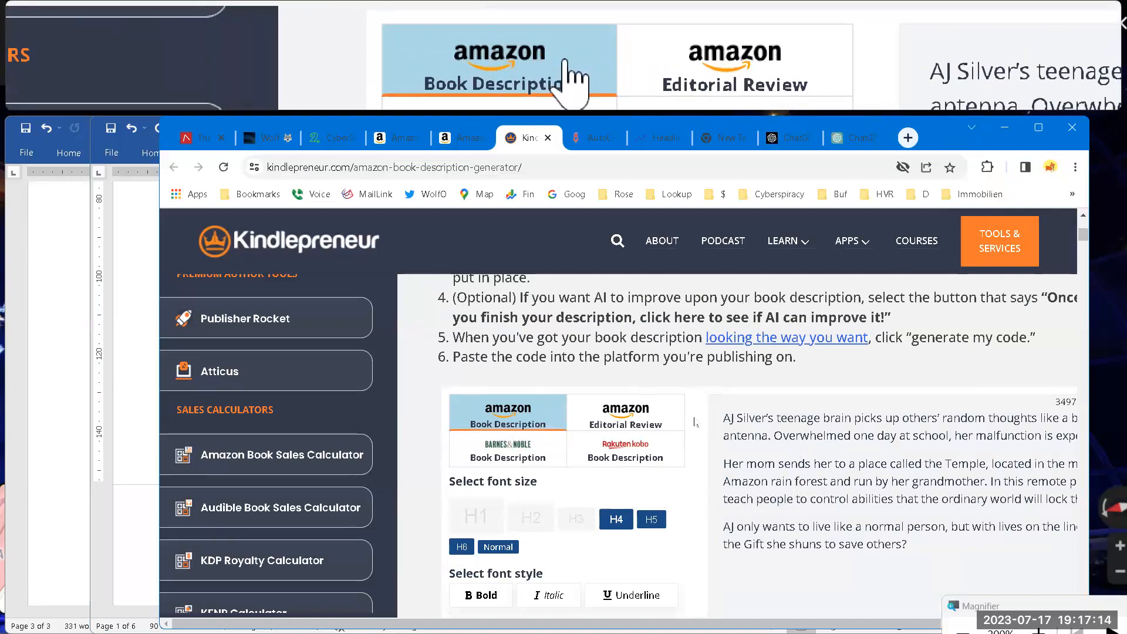
# - Bold the opening paragraph of the Gift blurb in the Kindlepreneur description box
pyautogui.moveTo(723, 417); pyautogui.dragTo(1043, 435)
pyautogui.click(1087, 434)
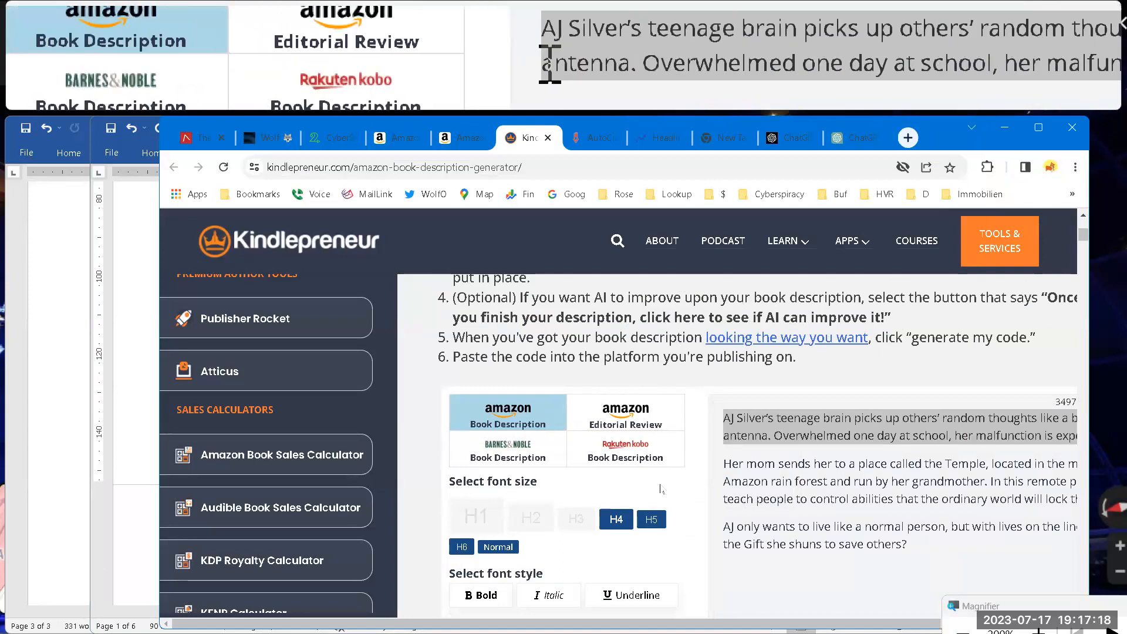
pyautogui.click(469, 595)
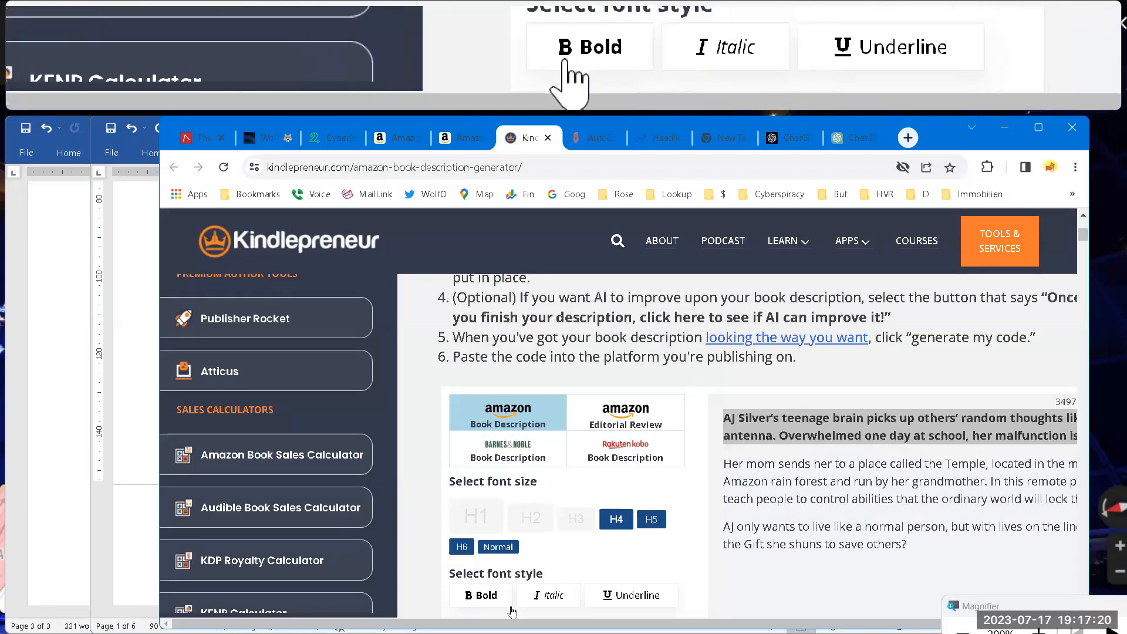
# - Request an AI improvement of the book description, choosing Fiction as the book's category
pyautogui.scroll(-2, 803, 530)
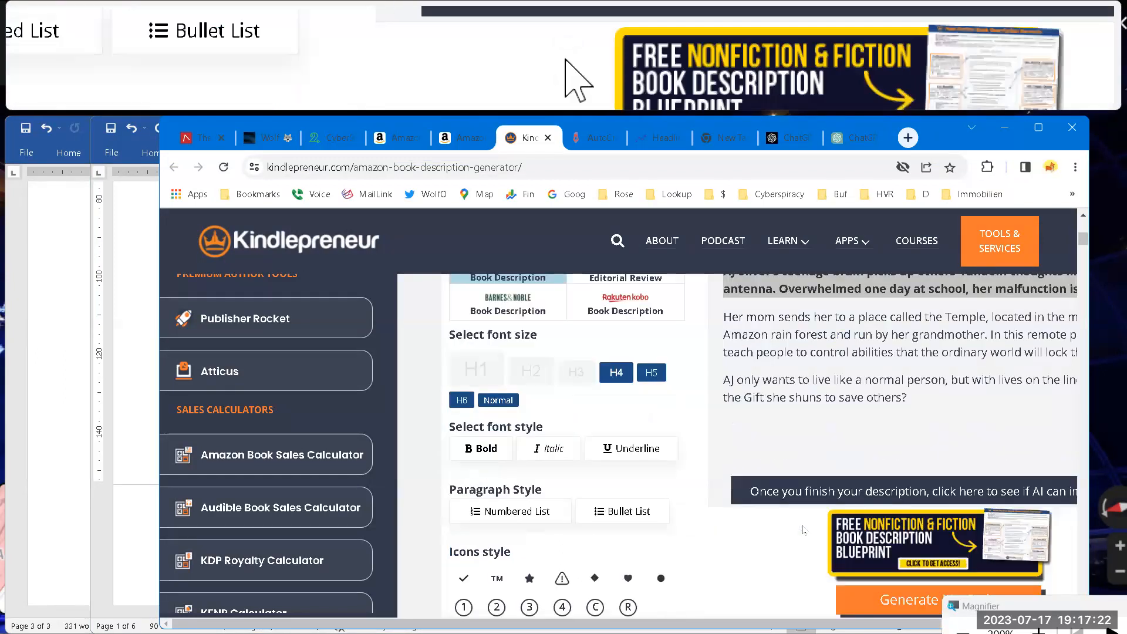
pyautogui.click(894, 494)
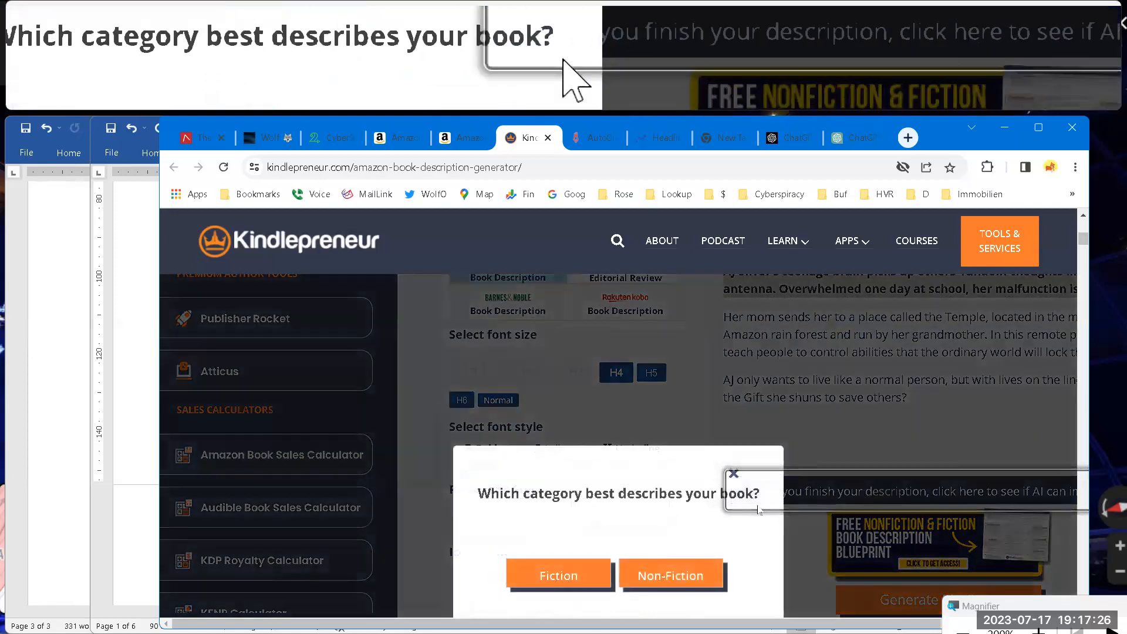
pyautogui.click(550, 574)
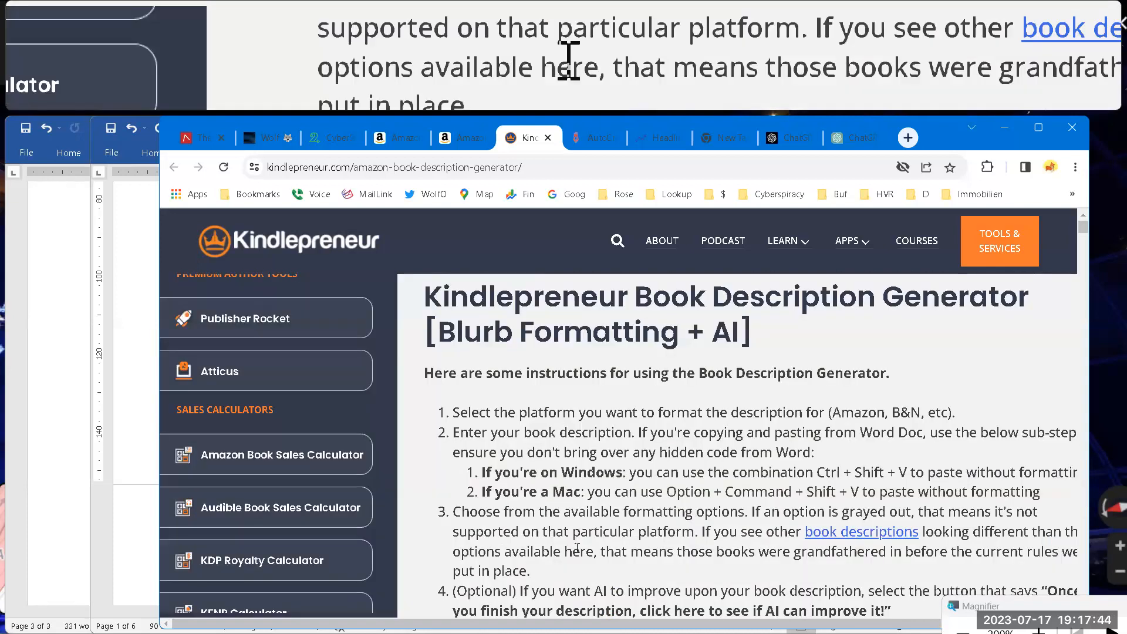
# - Compare the AI-written description with the original blurb, enlarge the browser window to full size, and highlight the original text
pyautogui.scroll(-5, 577, 547)
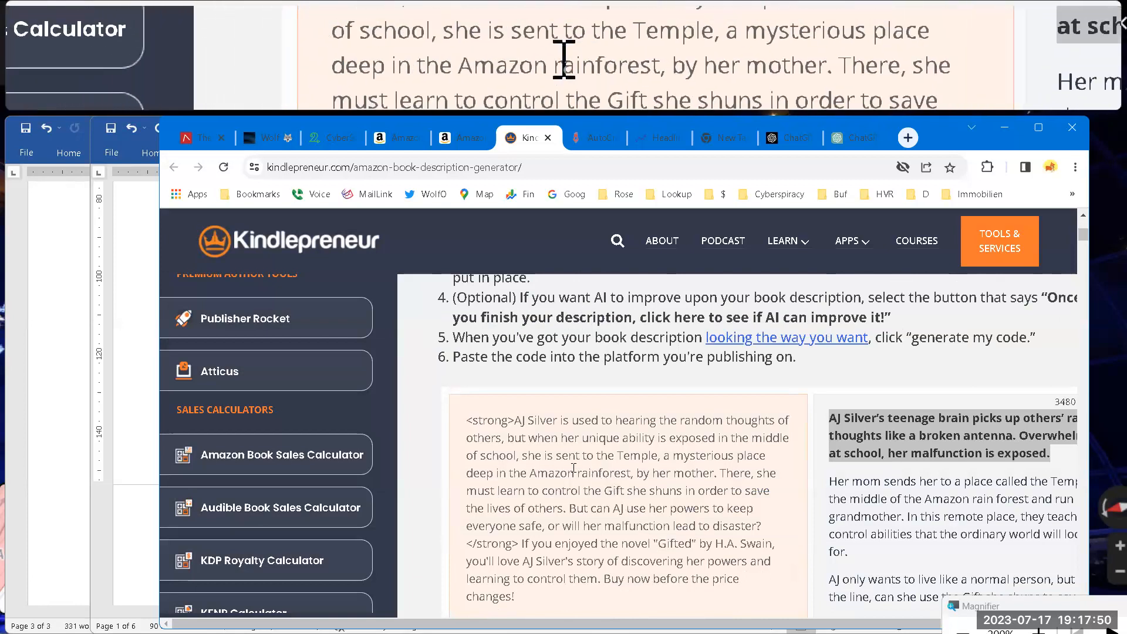
pyautogui.scroll(-3, 558, 464)
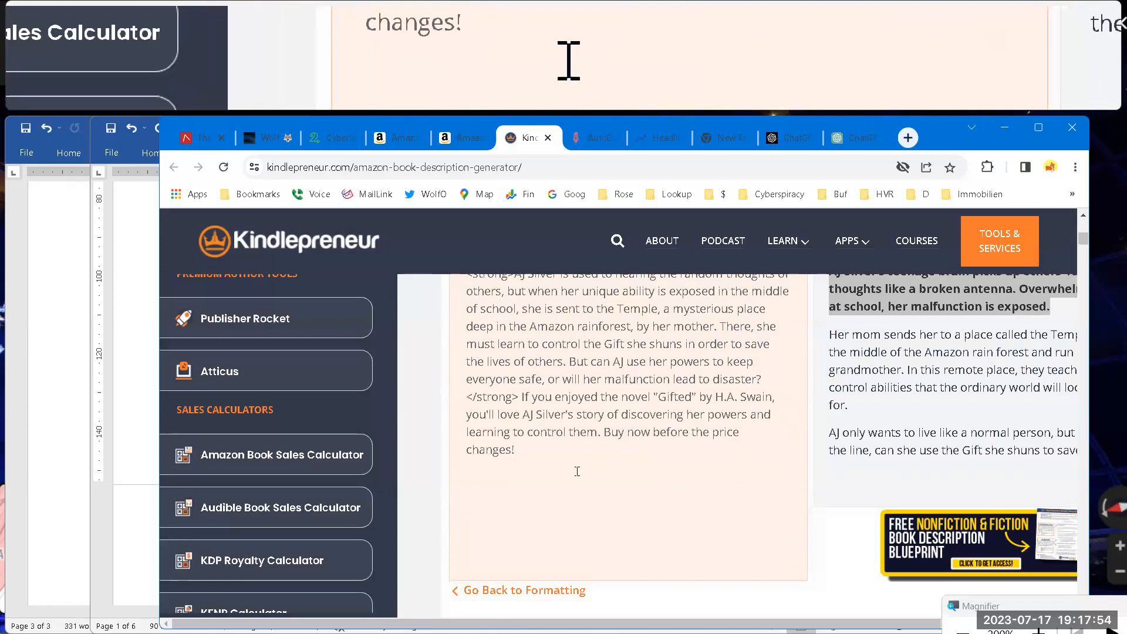
pyautogui.scroll(3, 575, 468)
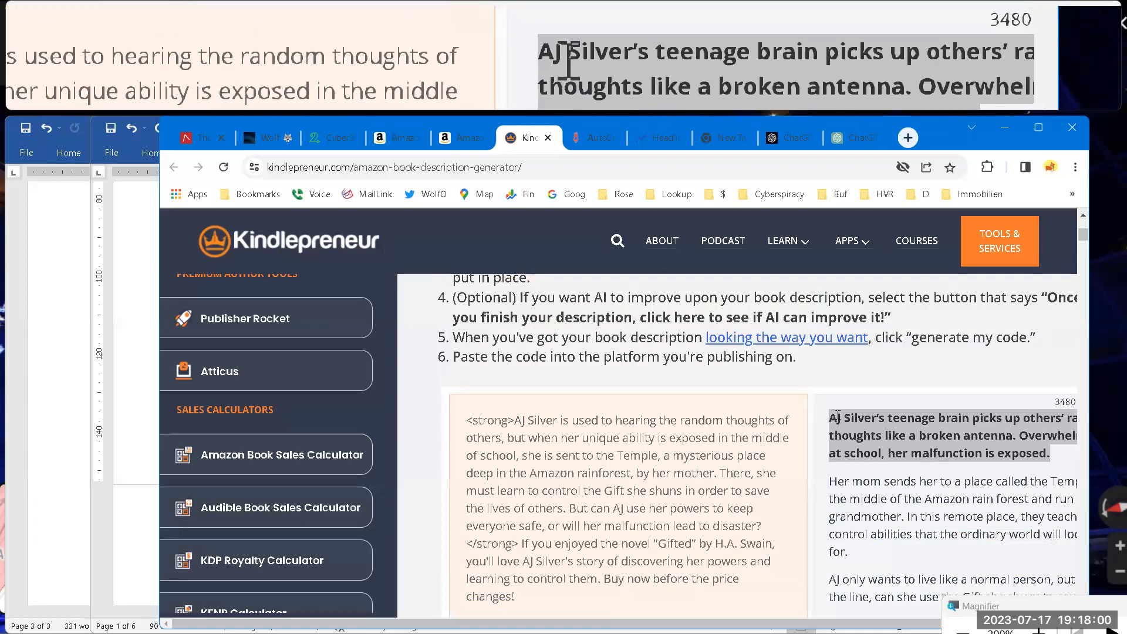
pyautogui.moveTo(832, 417); pyautogui.dragTo(858, 446)
pyautogui.scroll(-3, 880, 480)
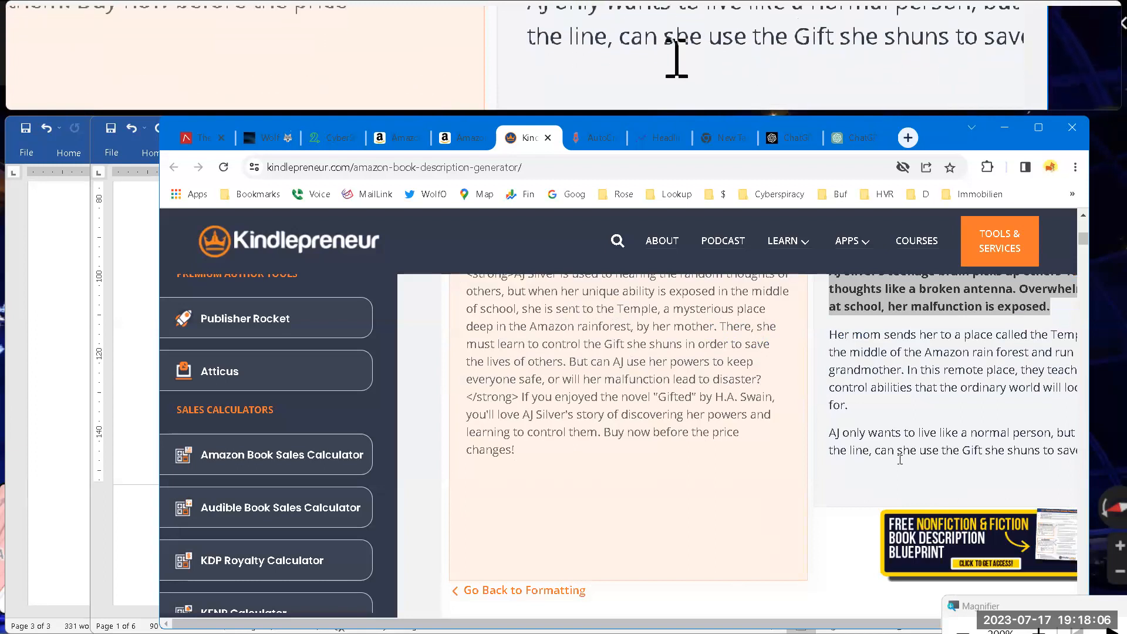
pyautogui.scroll(3, 874, 370)
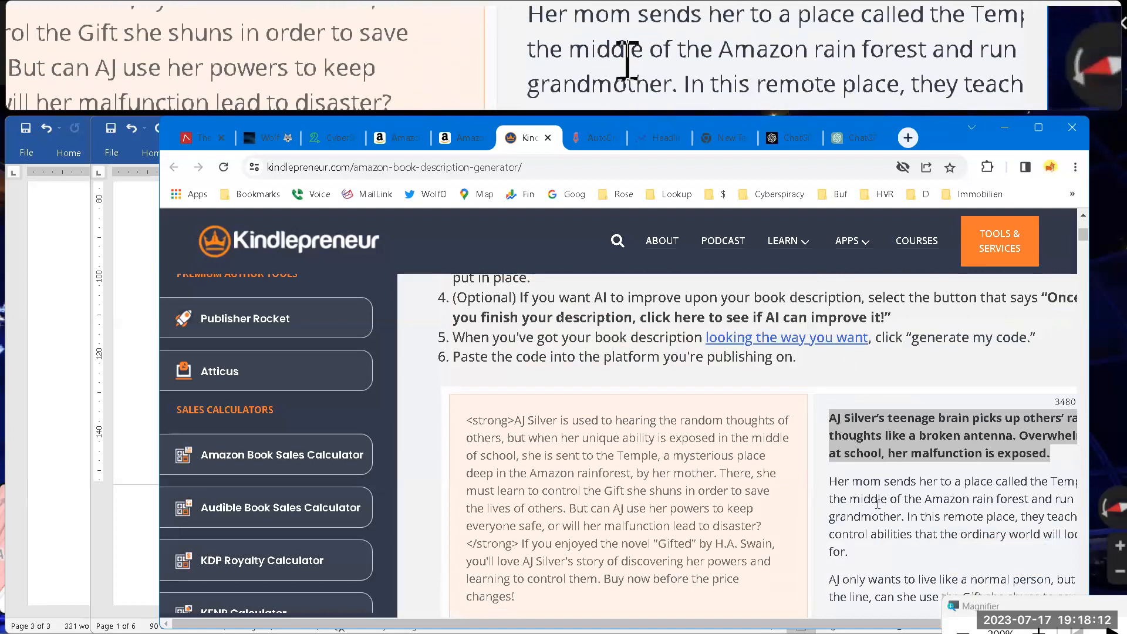
pyautogui.scroll(-3, 878, 503)
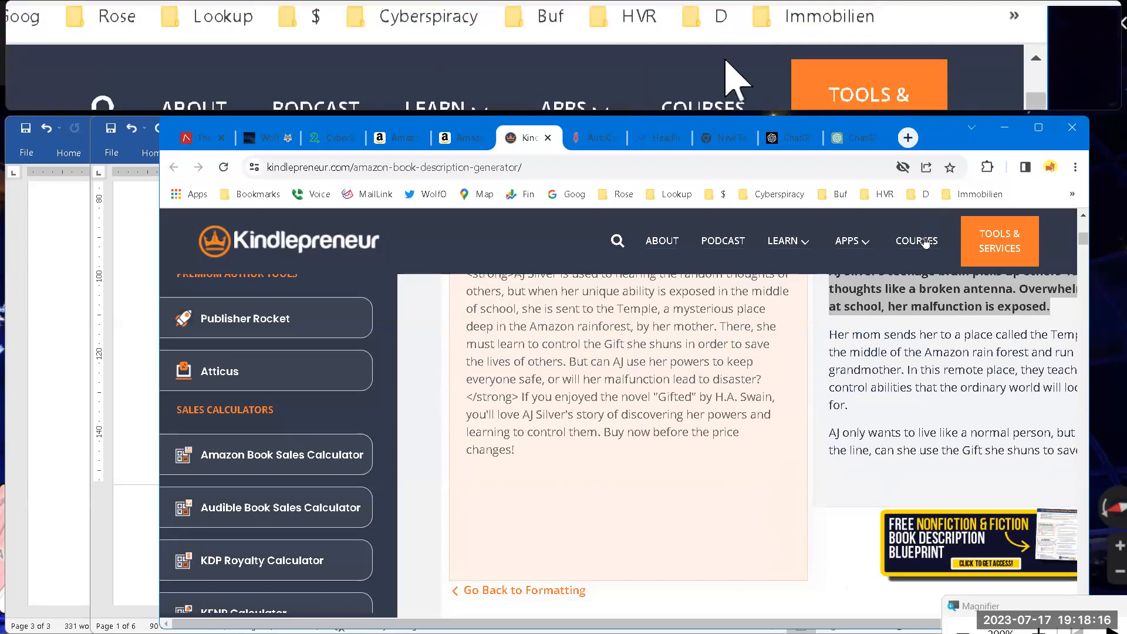
pyautogui.click(1036, 129)
pyautogui.click(968, 440)
pyautogui.moveTo(968, 440); pyautogui.dragTo(664, 268)
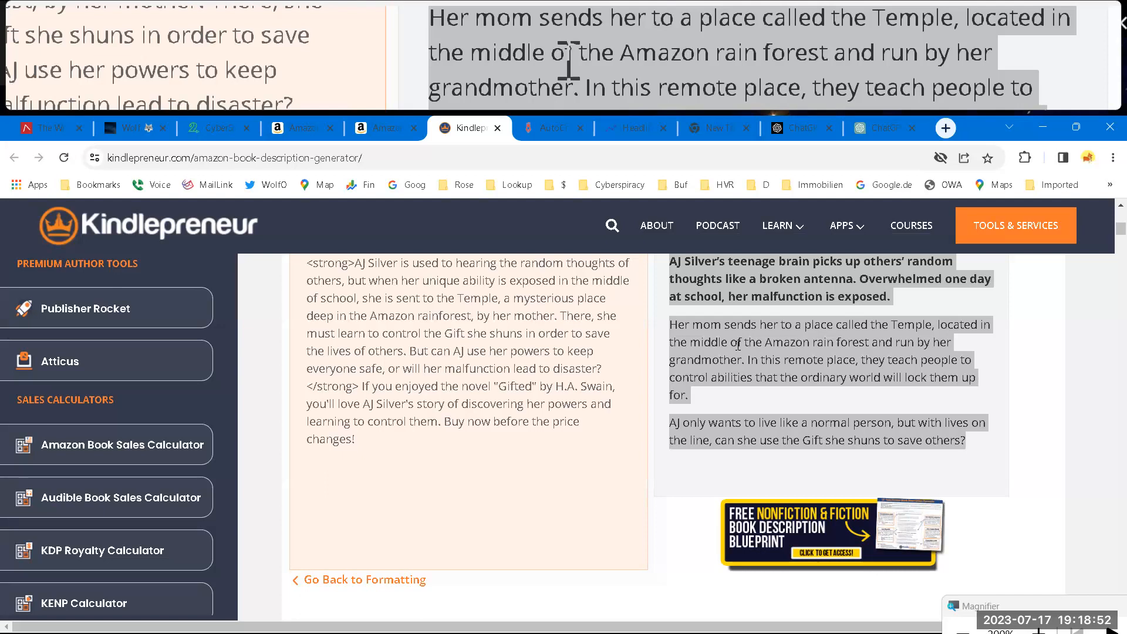
# - Bring up Gift.docx in Word, return to Kindlepreneur, and copy the AI-written blurb without its opening strong tag
pyautogui.moveTo(699, 615)
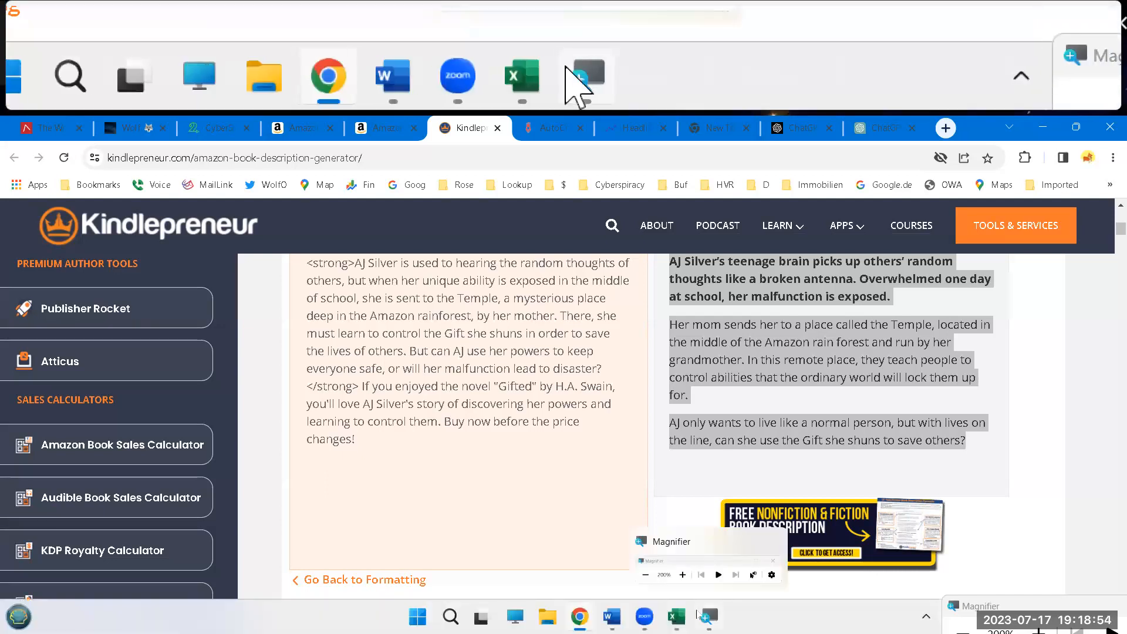
pyautogui.moveTo(608, 615)
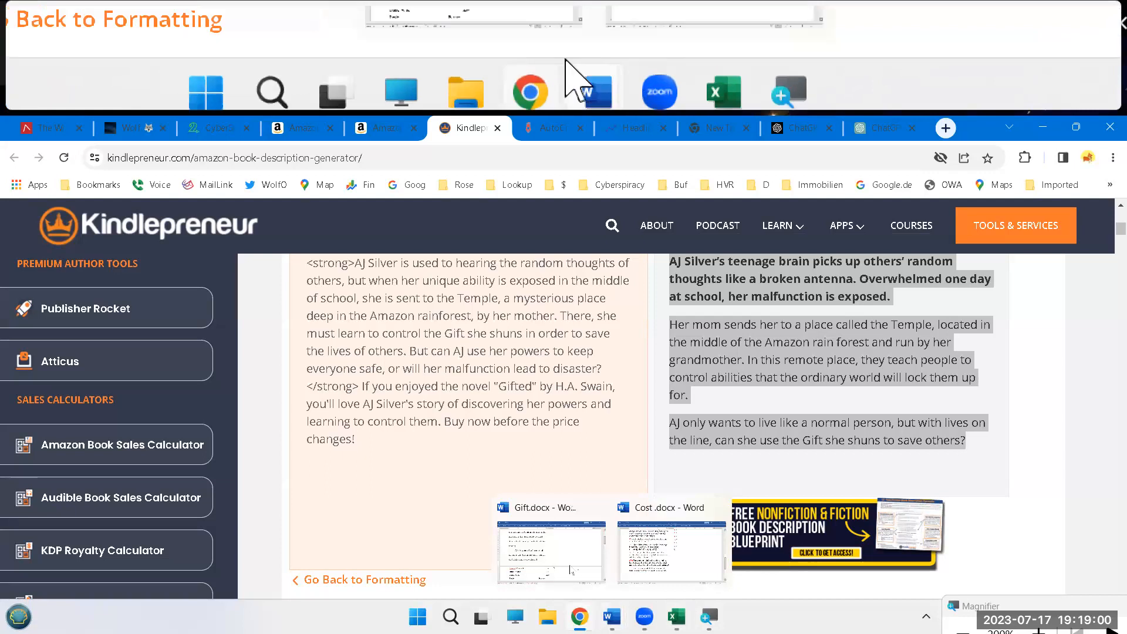
pyautogui.click(557, 541)
pyautogui.scroll(5, 587, 499)
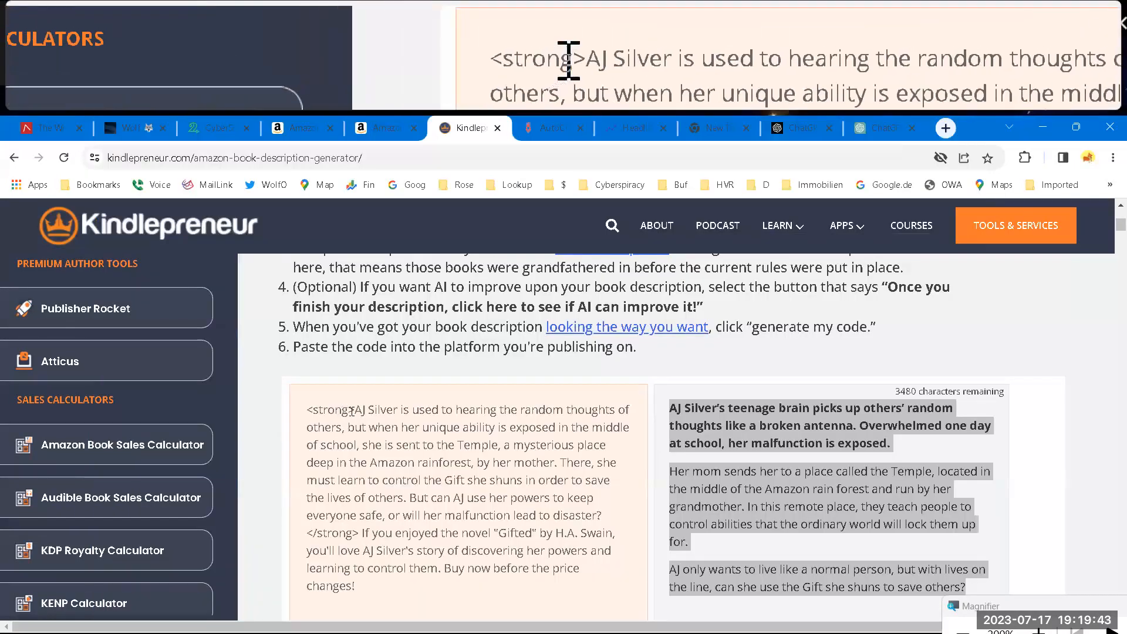
pyautogui.moveTo(354, 409); pyautogui.dragTo(378, 444)
pyautogui.moveTo(408, 517); pyautogui.dragTo(409, 588)
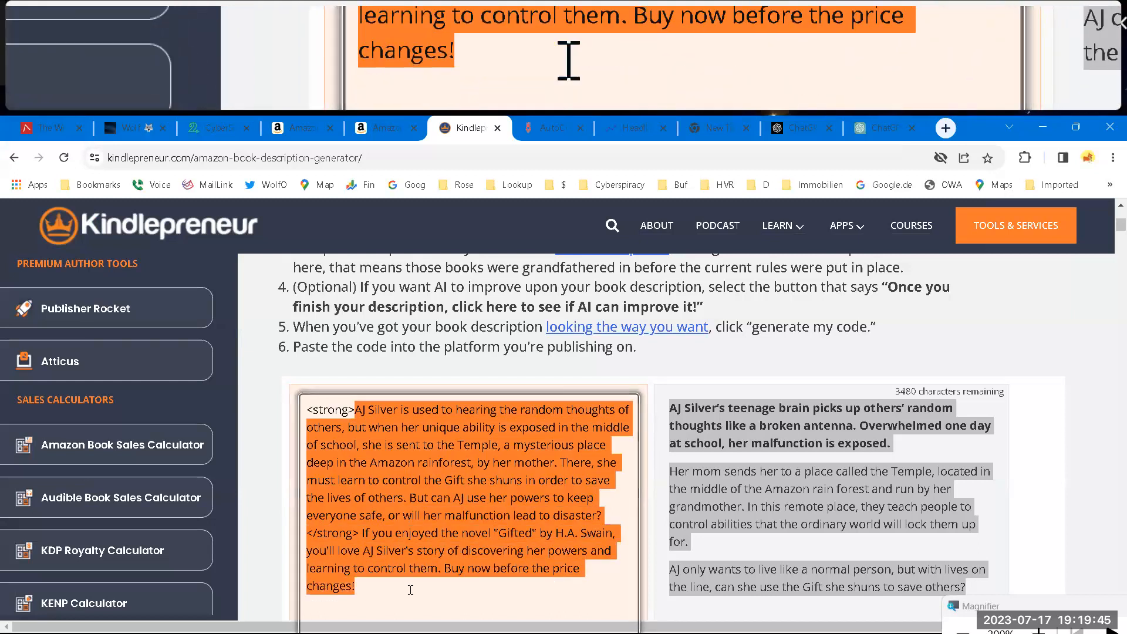
# - Switch to Gift.docx in Word and replace the blurb copy in the second column with the AI-written version
pyautogui.hotkey('alt', 'Tab')
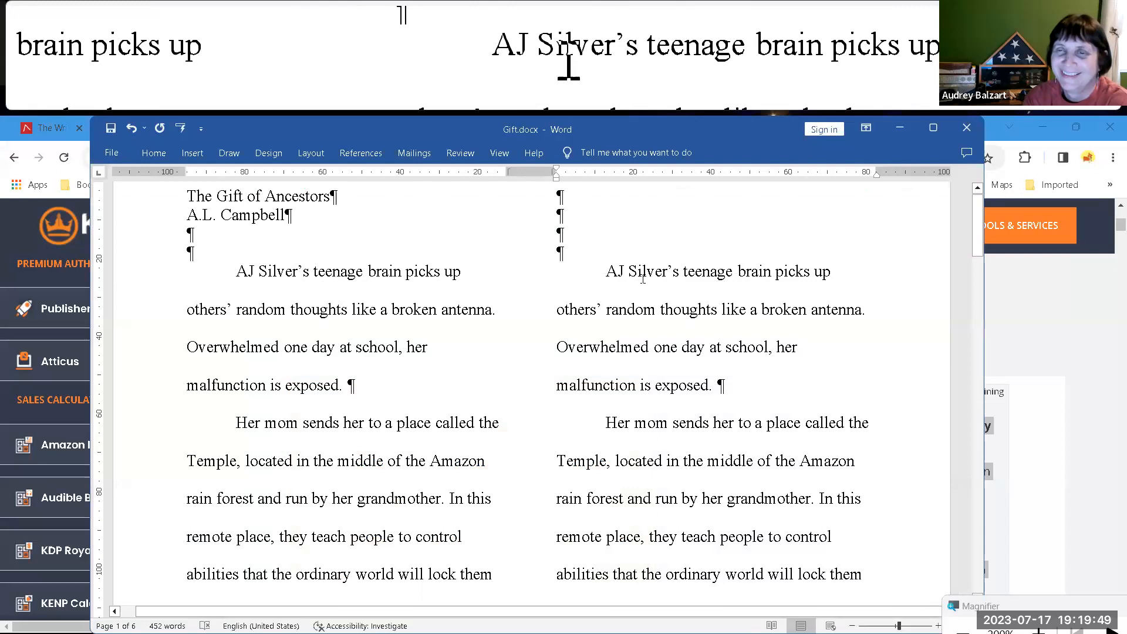
pyautogui.hotkey('ctrl', 'z')
pyautogui.write('AJ Silver is used to hearing the random thoughts of others, but when her unique ability is exposed in the middle of school, she is sent to the Temple, a mysterious place deep in the Amazon rainforest, by her mother. There, she must learn to control the Gift she shuns in order to save the lives of others. But can AJ use her powers to keep everyone safe, or will her malfunction lead to disaster?</strong> If you enjoyed the novel "Gifted" by H.A. Swain, you\'ll love AJ Silver\'s story of discovering her powers and learning to control them. Buy now before the price changes!')
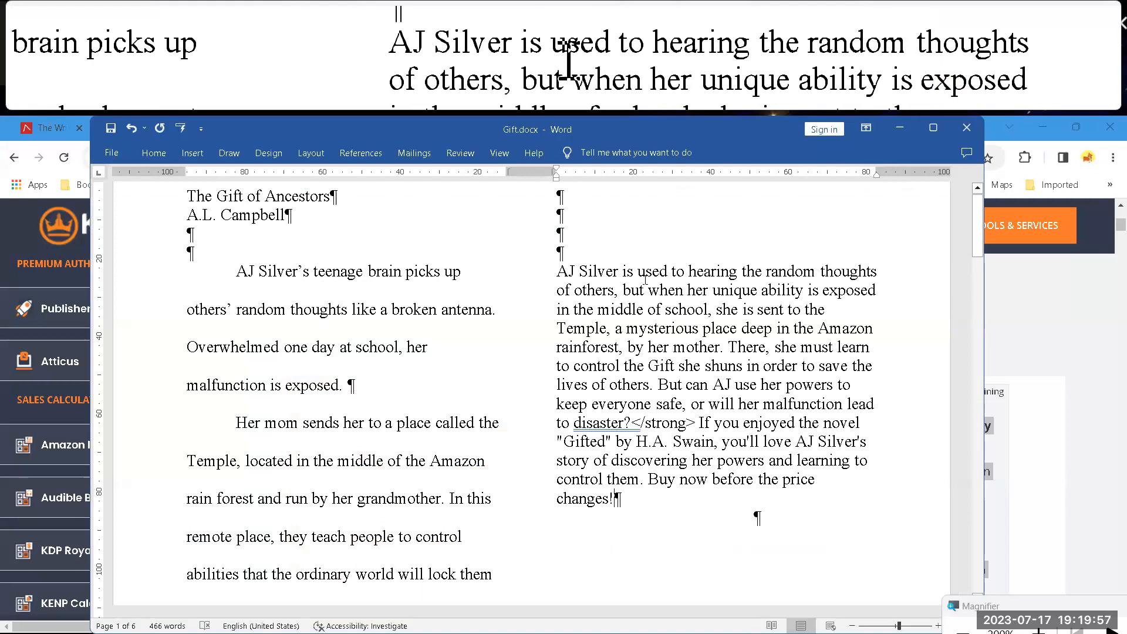
# - Split the AI-written blurb into three paragraphs separated by blank lines, breaking before "Temple, a mysterious place" and "If you enjoyed the novel"
pyautogui.click(558, 329)
pyautogui.press('Return')
pyautogui.press('Return')
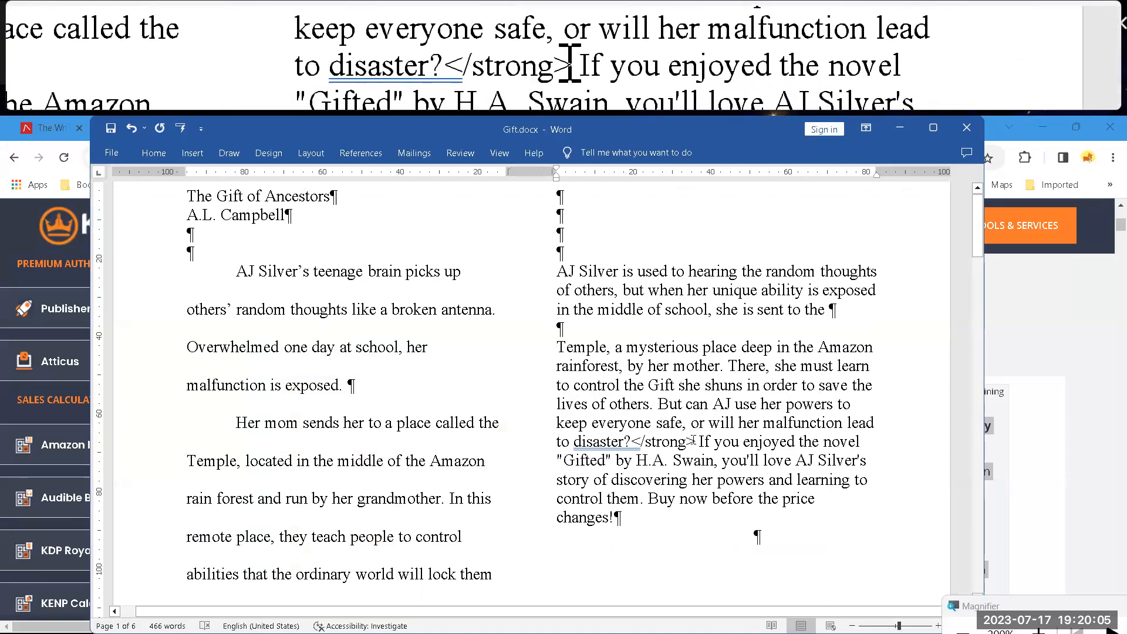
pyautogui.click(702, 443)
pyautogui.press('Return')
pyautogui.press('Return')
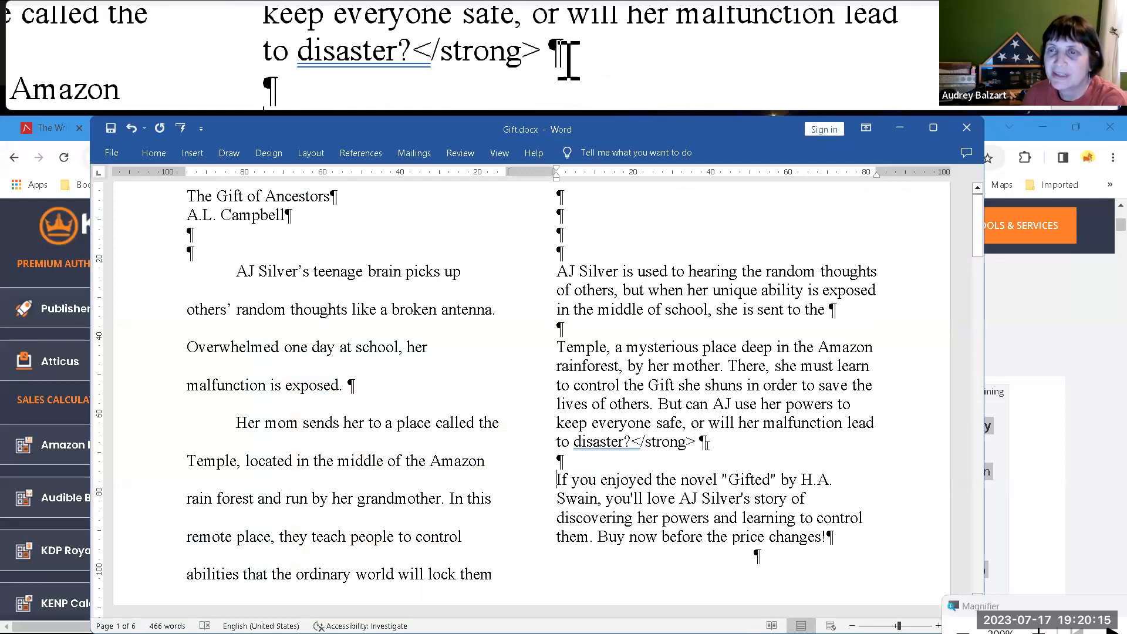
# - Delete the closing </strong> tag after "disaster?" in the AI-written blurb
pyautogui.moveTo(630, 443); pyautogui.dragTo(694, 444)
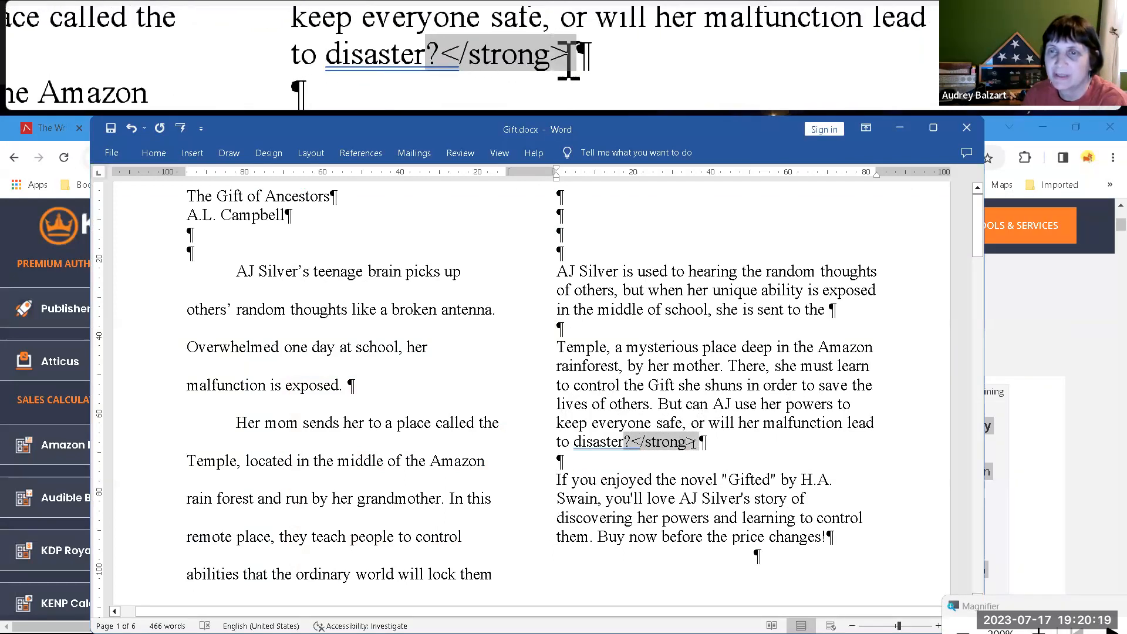
pyautogui.click(694, 444)
pyautogui.hotkey('shift', 'Left')
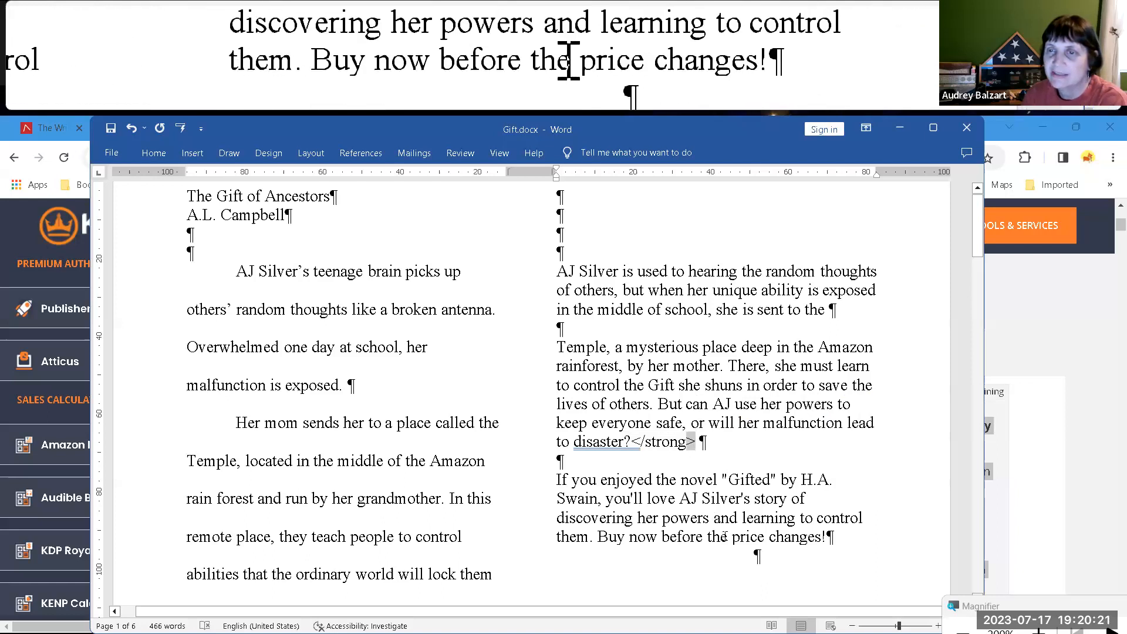
pyautogui.hotkey('shift', 'Left')
pyautogui.hotkey('shift', 'Left')
pyautogui.hotkey('shift', 'Left')
pyautogui.hotkey('shift', 'Left')
pyautogui.hotkey('shift', 'Left')
pyautogui.hotkey('shift', 'Left')
pyautogui.hotkey('shift', 'Left')
pyautogui.hotkey('shift', 'Left')
pyautogui.press('Delete')
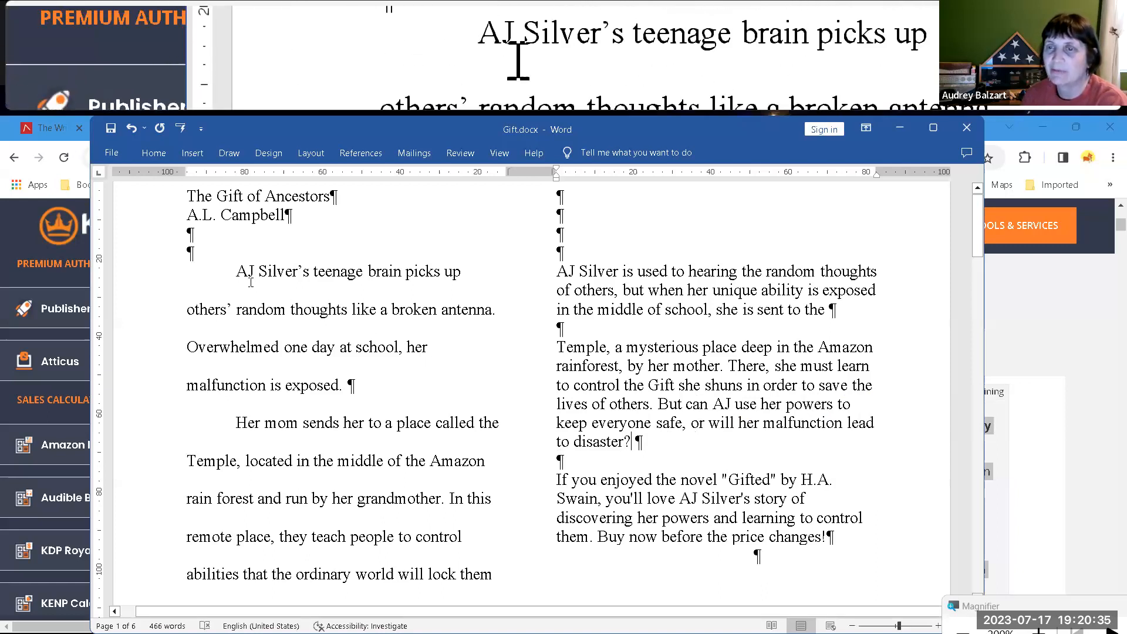
# - Set the first two paragraphs of the original blurb in the first column to single line spacing
pyautogui.moveTo(236, 272); pyautogui.dragTo(495, 574)
pyautogui.rightClick(385, 423)
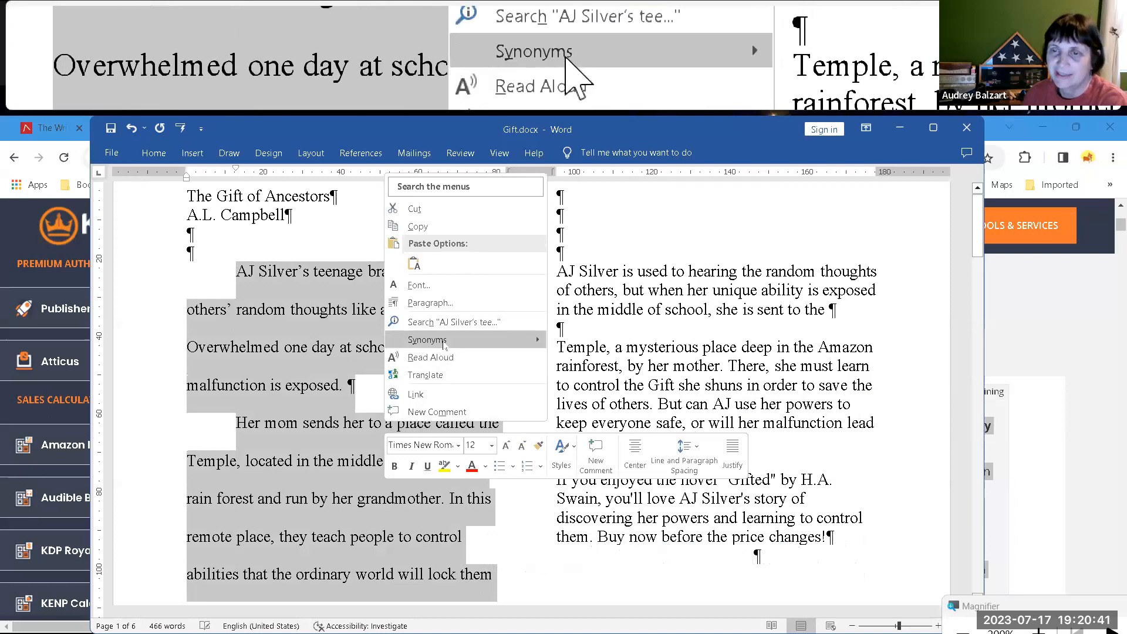
pyautogui.click(440, 303)
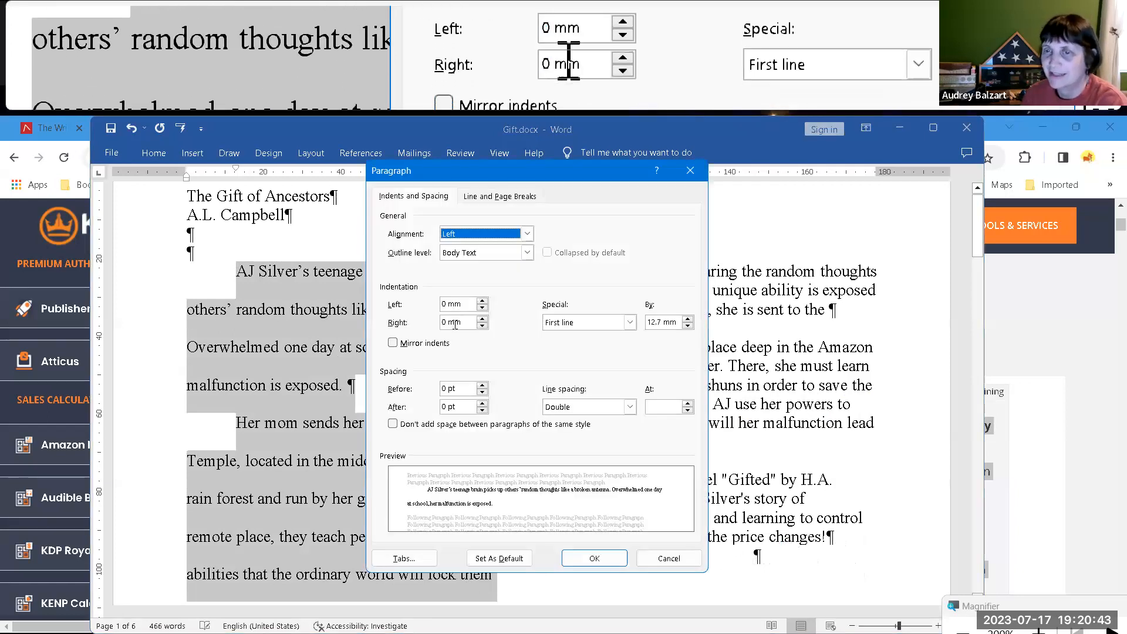
pyautogui.click(562, 411)
pyautogui.click(562, 419)
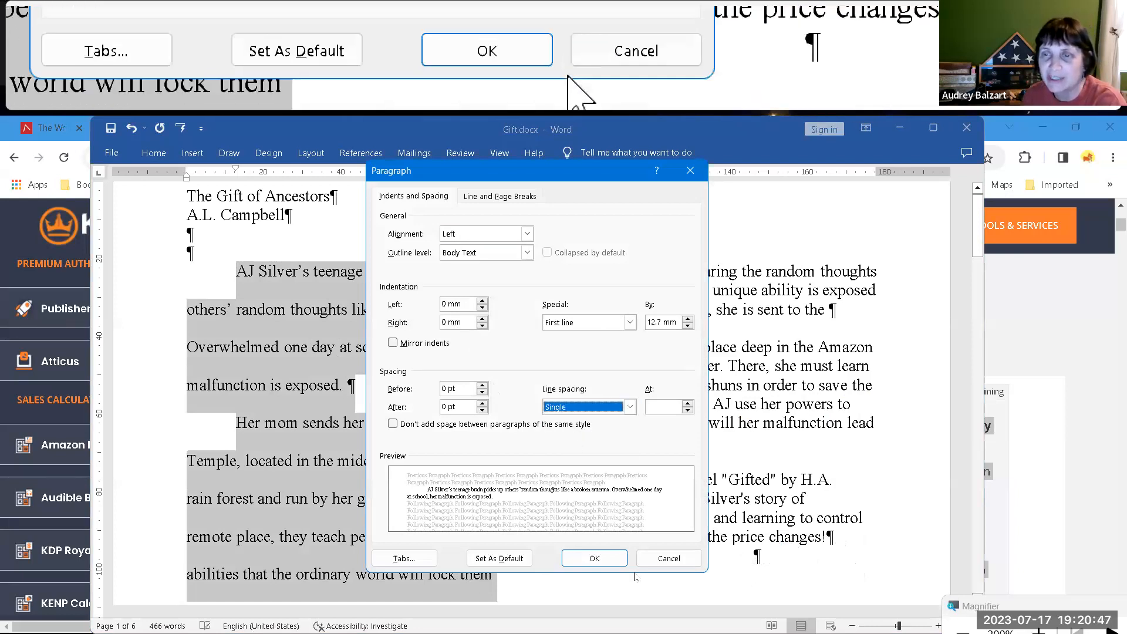
pyautogui.click(590, 558)
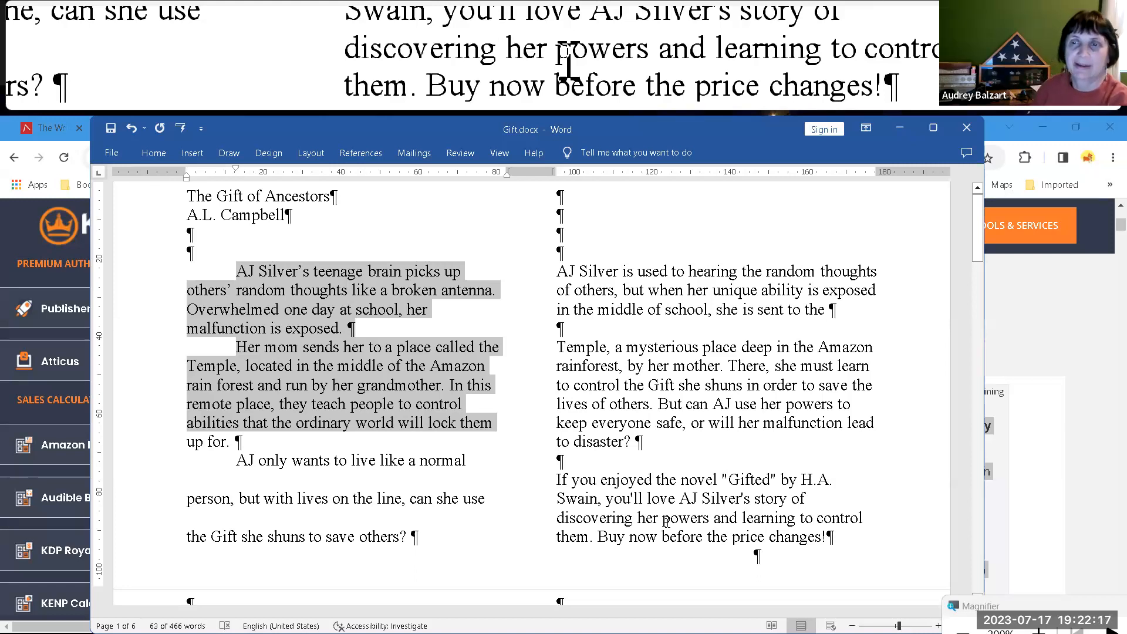
# - Select the title "Gifted" in the AI-written blurb, switch to the Amazon RE-ROLL page in Chrome, and enter "Gifted" in the Kindle Store search
pyautogui.doubleClick(751, 479)
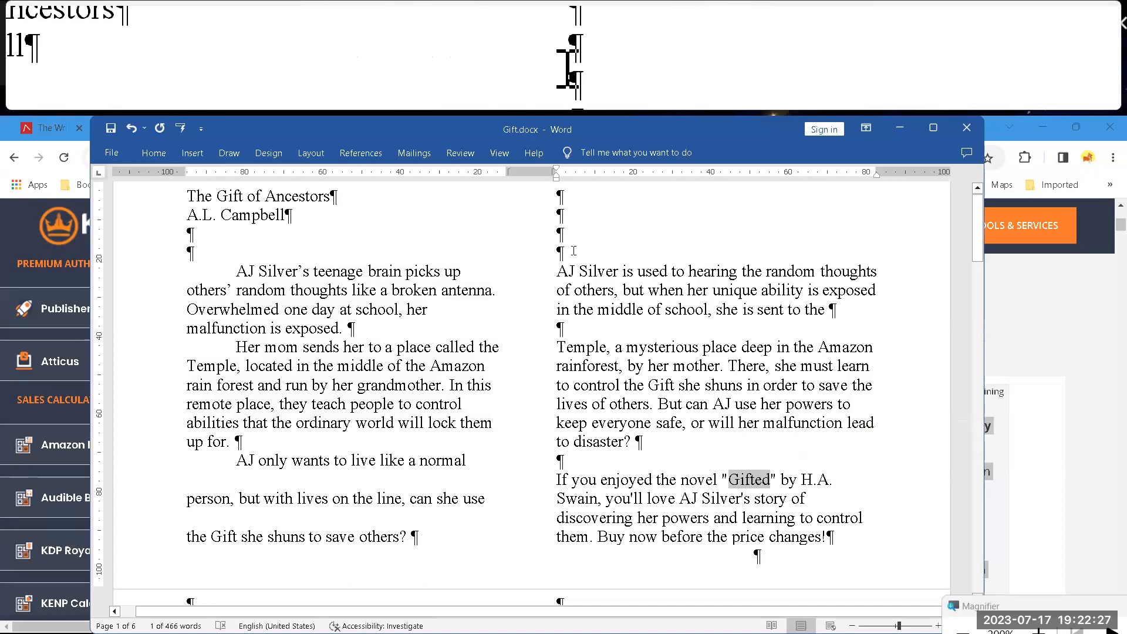
pyautogui.click(1097, 381)
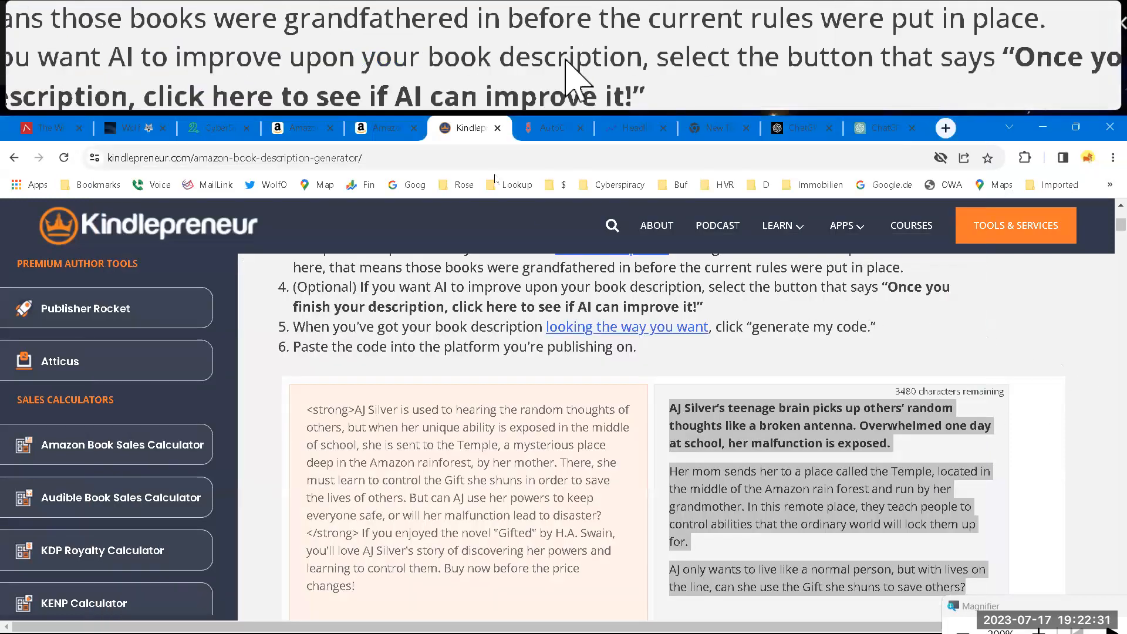
pyautogui.click(302, 126)
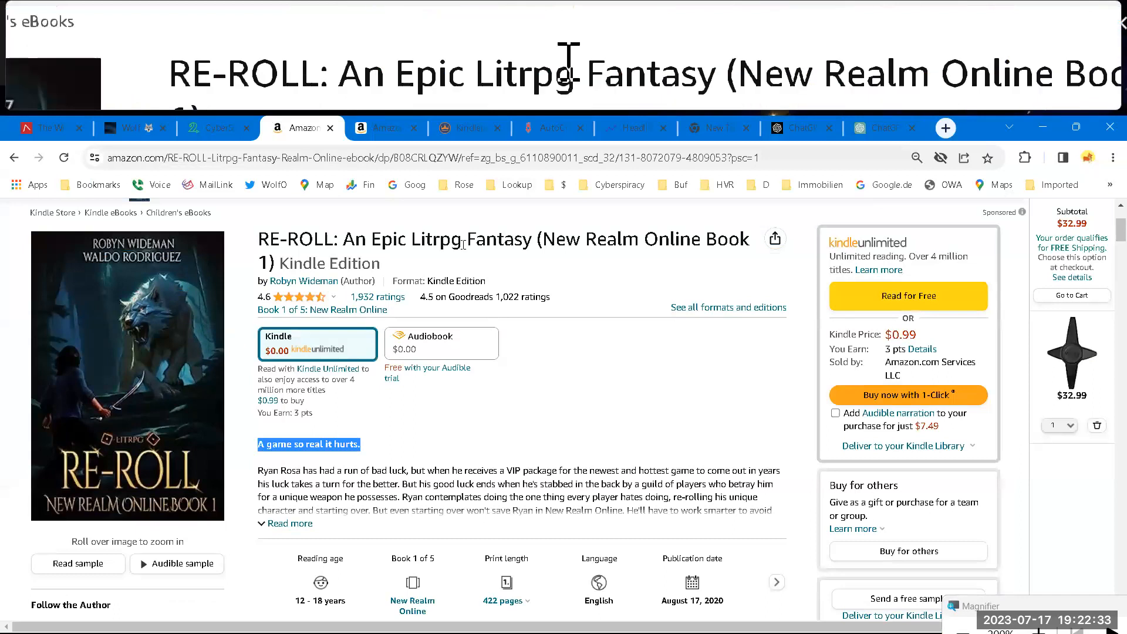
pyautogui.scroll(3, 473, 267)
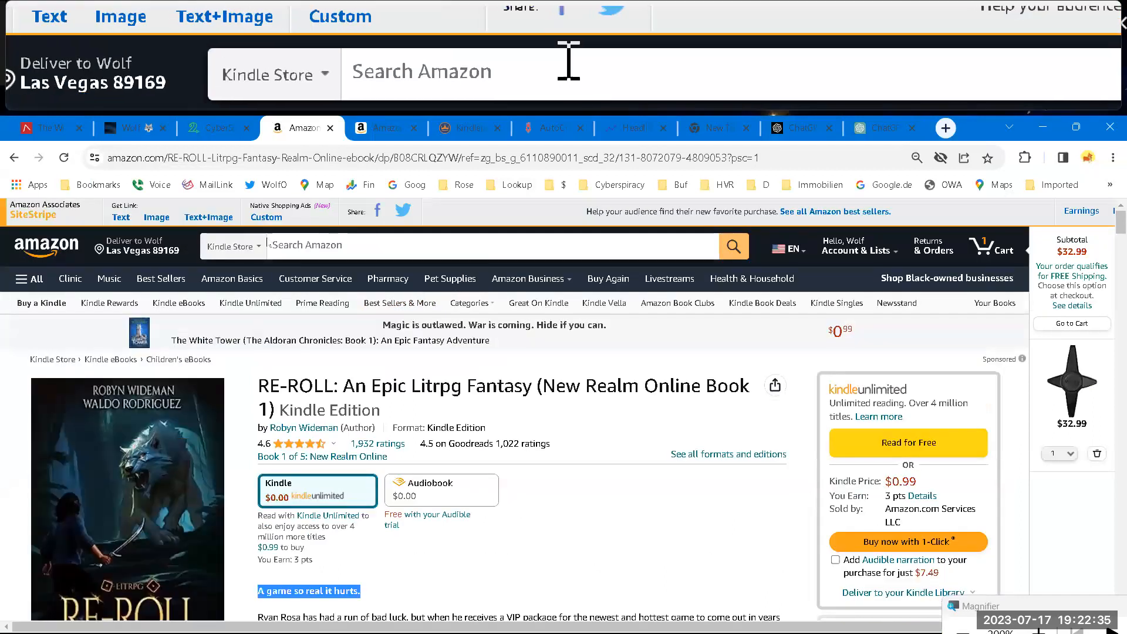
pyautogui.click(271, 247)
pyautogui.write('Gifted')
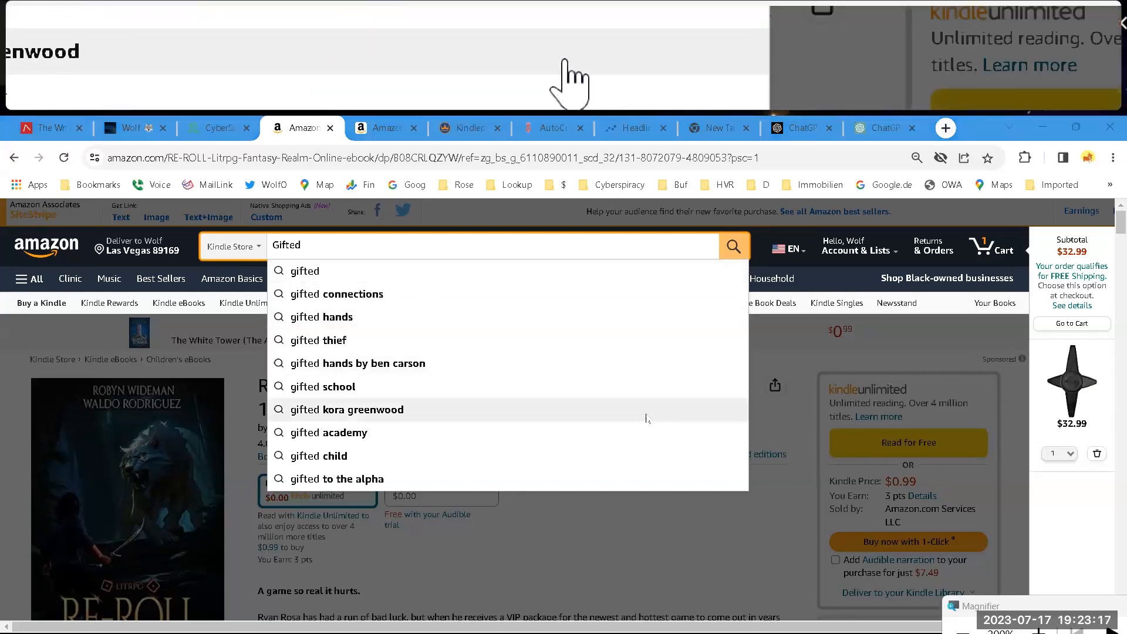
# - Switch to the Gift document in Word and copy the phrase 'Gifted" by H.A. Swain,' from the AI-written blurb
pyautogui.hotkey('alt', 'Tab')
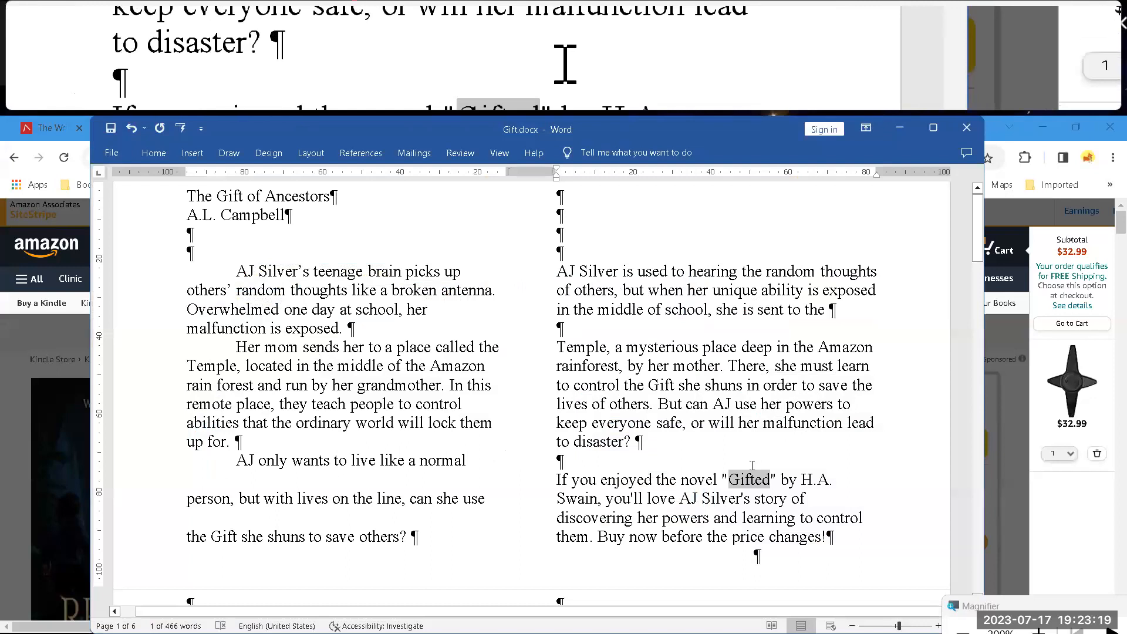
pyautogui.keyDown('shift'); pyautogui.click(604, 499); pyautogui.keyUp('shift')
pyautogui.hotkey('ctrl', 'c')
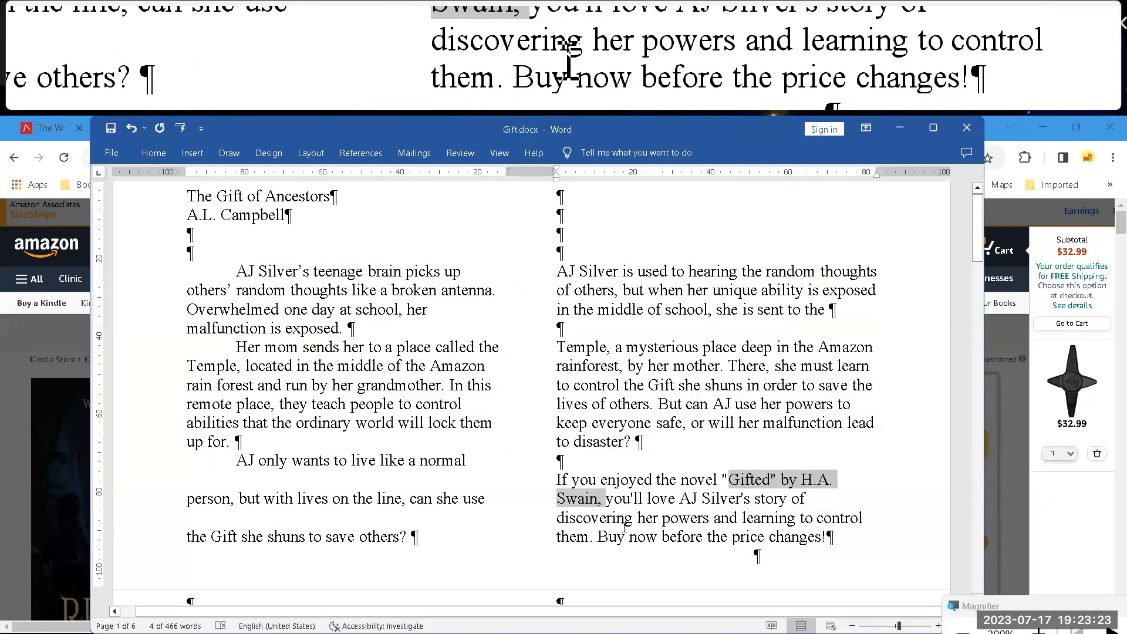
# - Return to Amazon in Chrome, replace the Kindle Store search term with 'Gifted" by H.A. Swain,' and run the search
pyautogui.hotkey('alt', 'Tab')
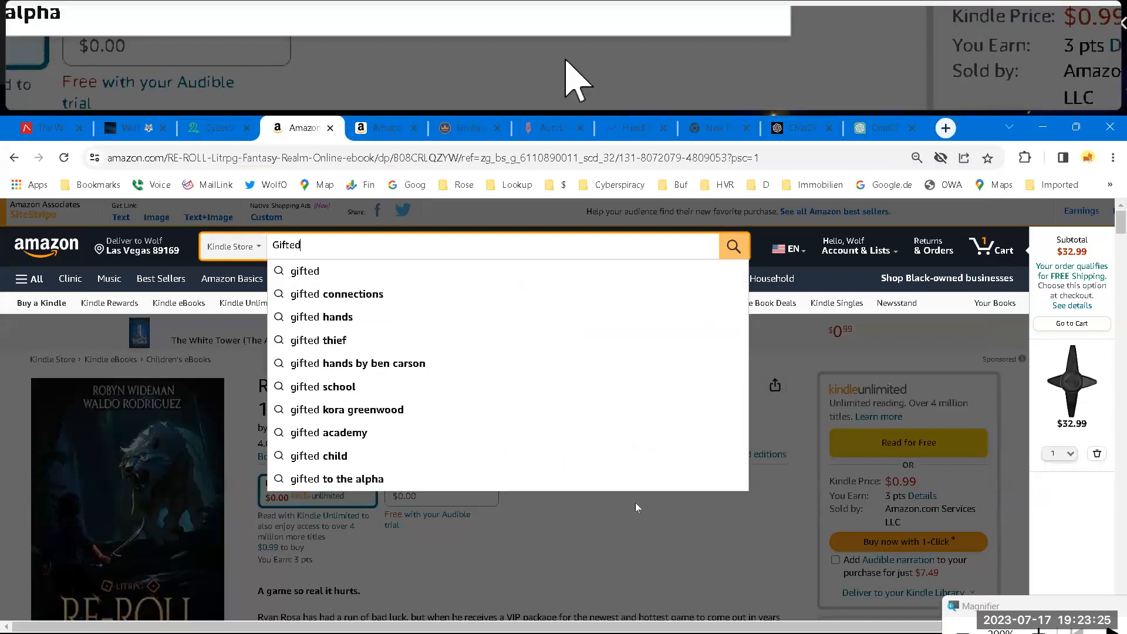
pyautogui.press('BackSpace')
pyautogui.press('BackSpace')
pyautogui.press('BackSpace')
pyautogui.press('BackSpace')
pyautogui.press('BackSpace')
pyautogui.press('BackSpace')
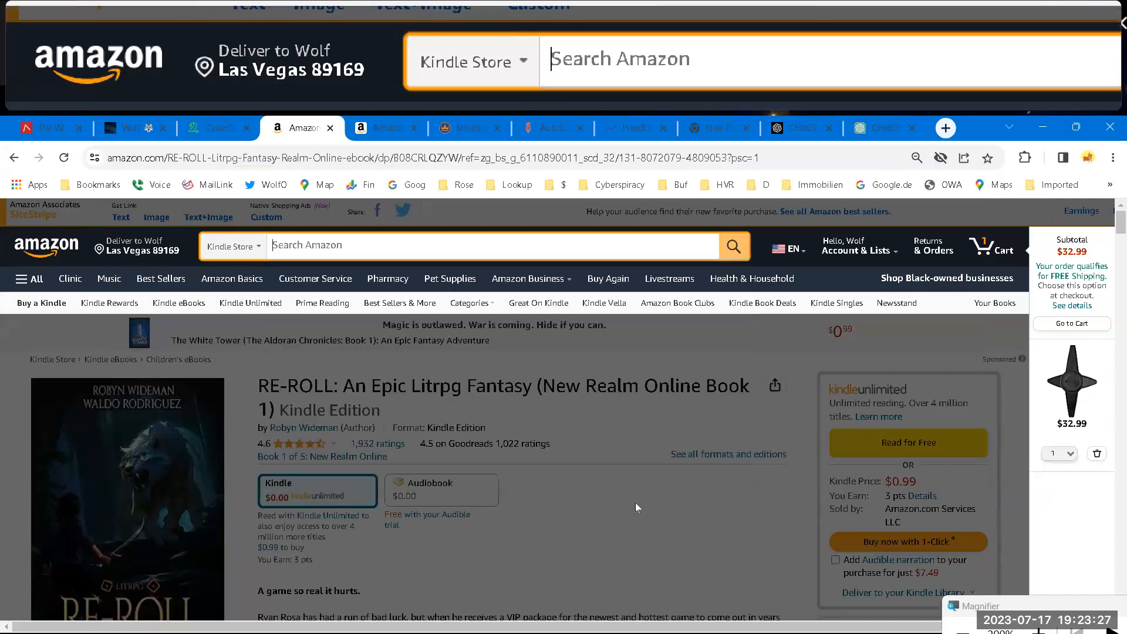
pyautogui.hotkey('ctrl', 'v')
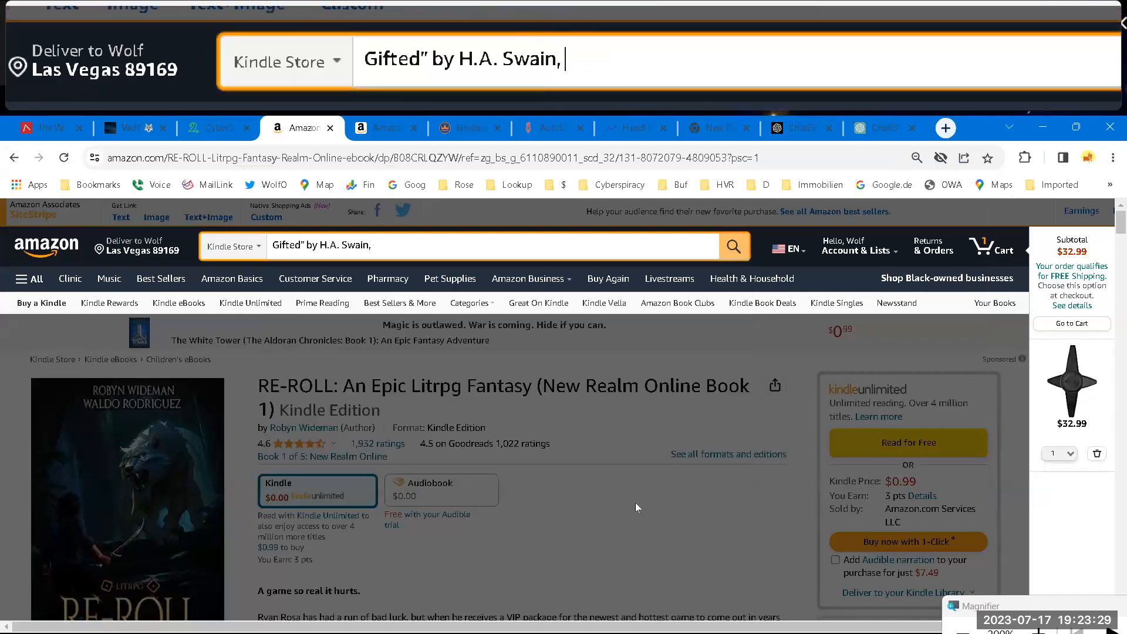
pyautogui.press('BackSpace')
pyautogui.press('Return')
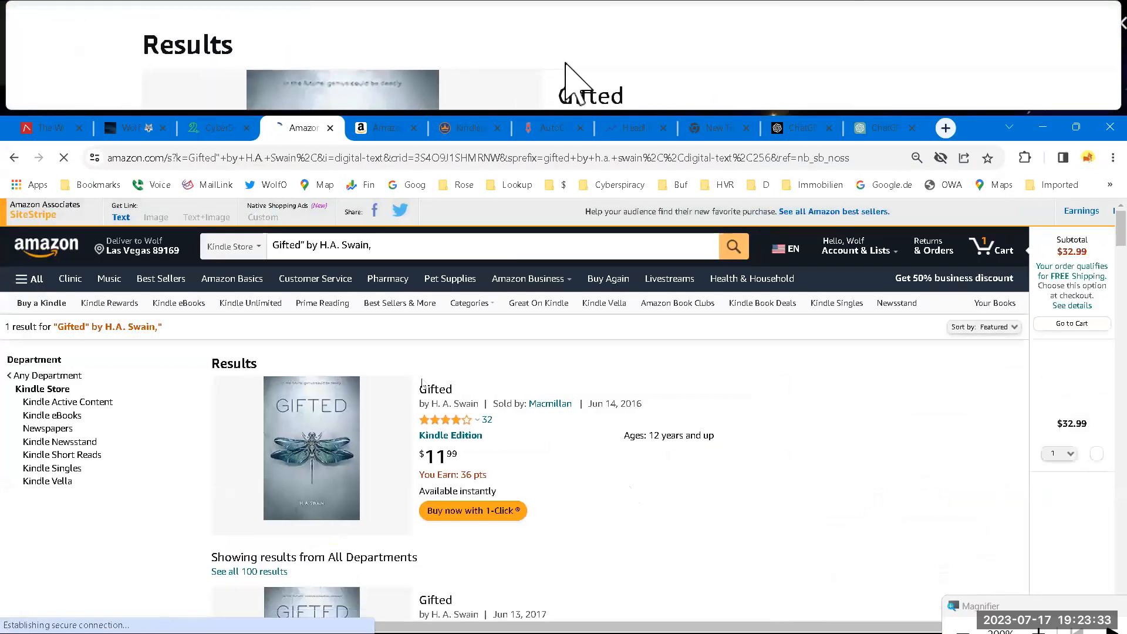
# - Open the Kindle edition of "Gifted" by H.A. Swain and expand its full book description
pyautogui.click(433, 389)
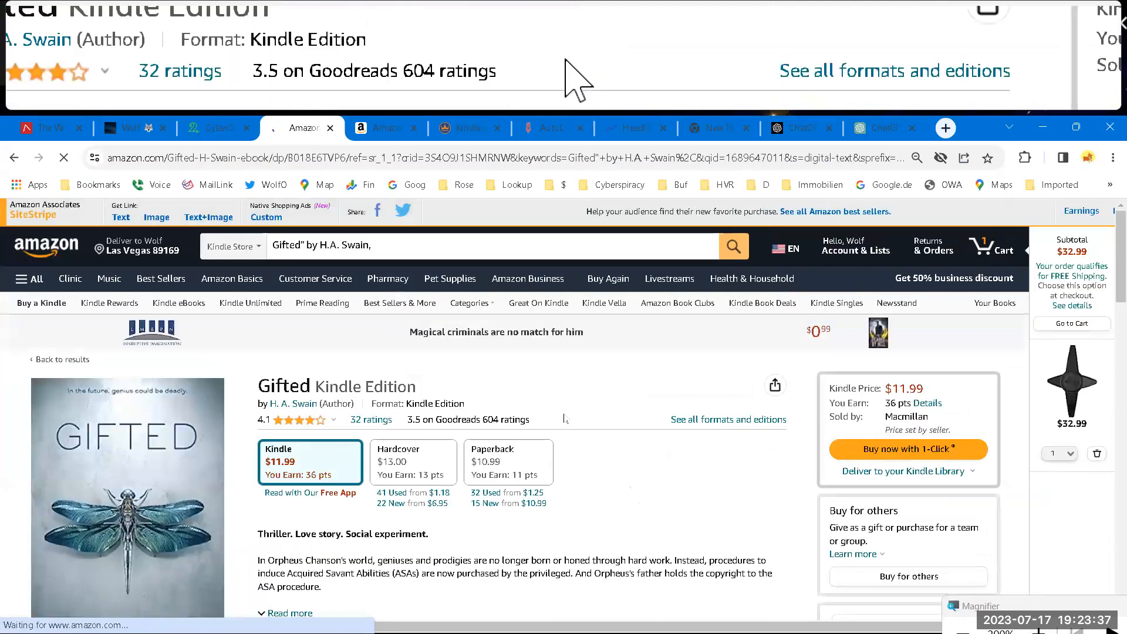
pyautogui.scroll(-3, 564, 416)
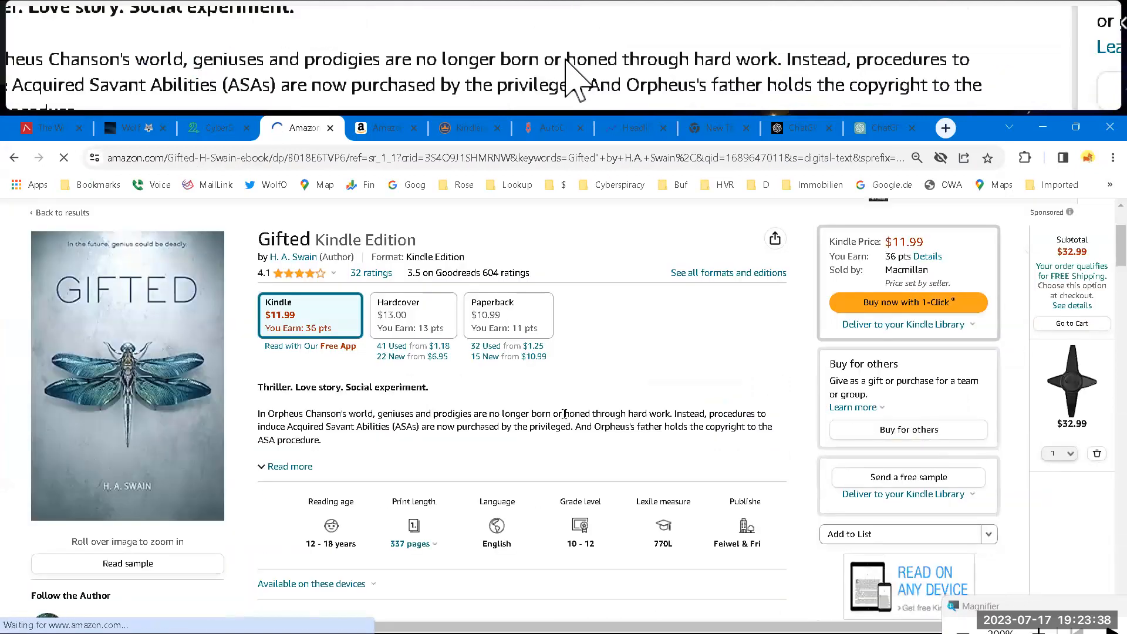
pyautogui.click(290, 466)
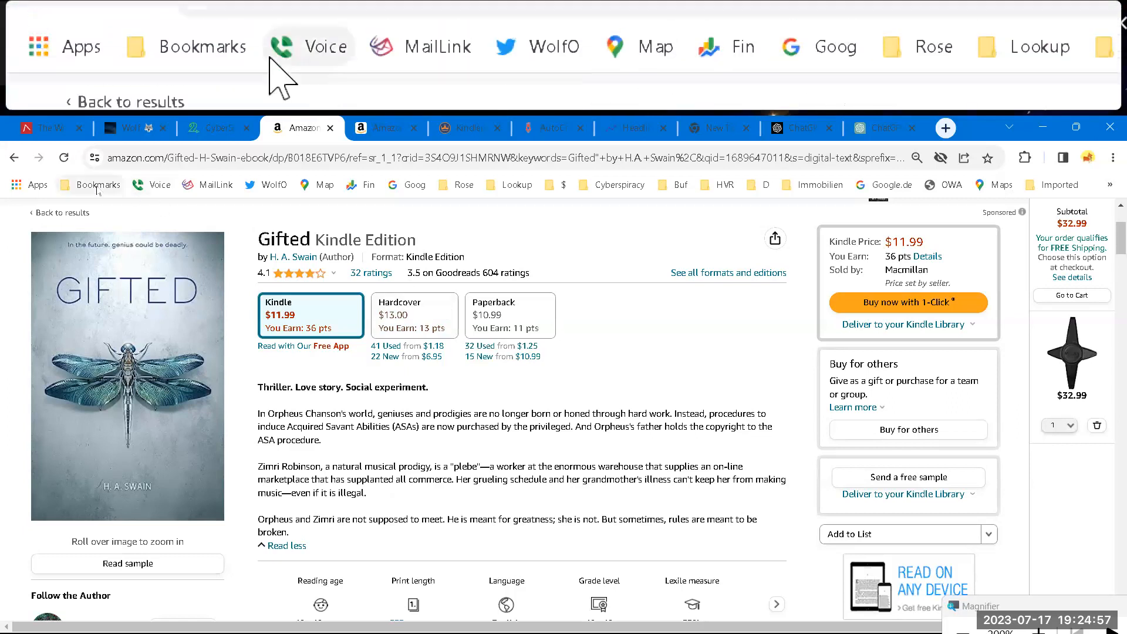
# - Go back to the Teen & Young Adult Fantasy best sellers list and show its first titles beside the full subcategory list
pyautogui.click(12, 158)
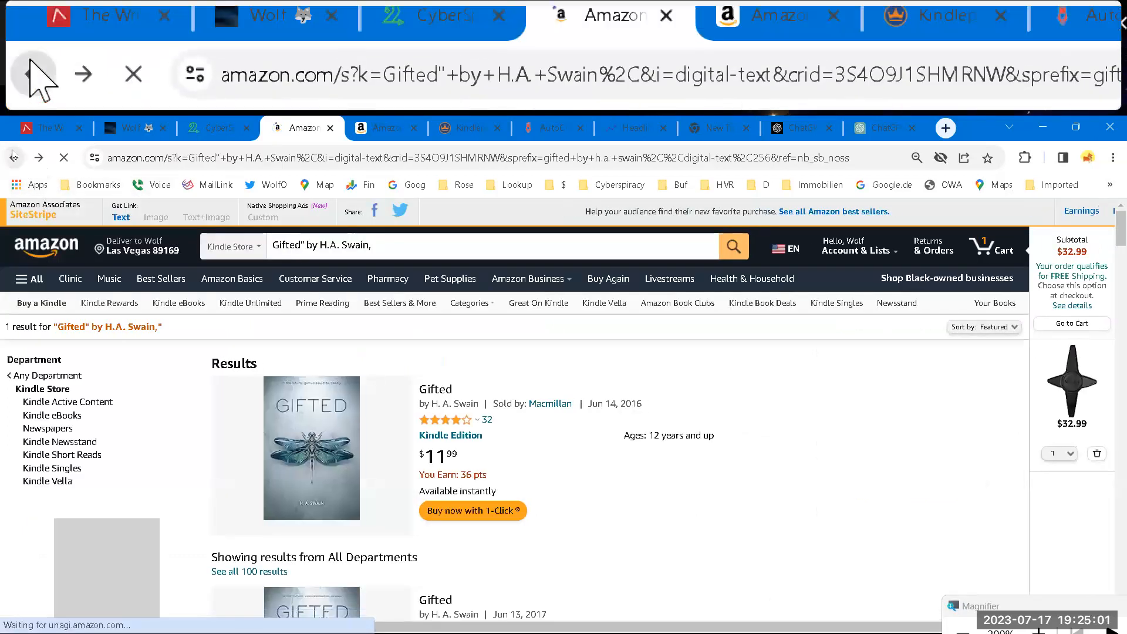
pyautogui.click(13, 158)
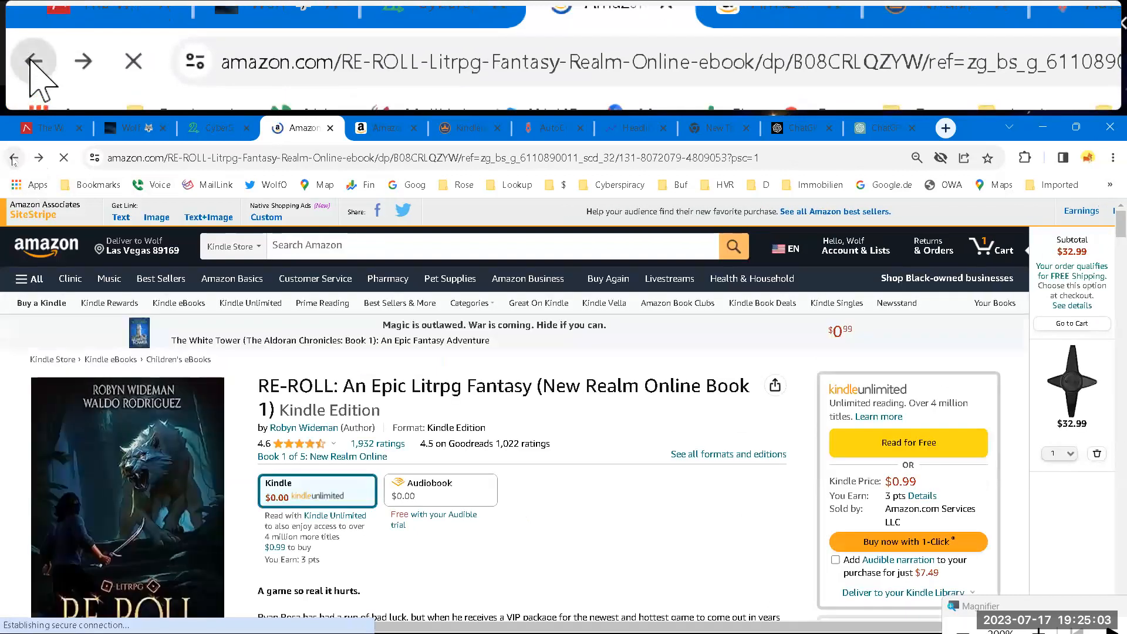
pyautogui.click(14, 158)
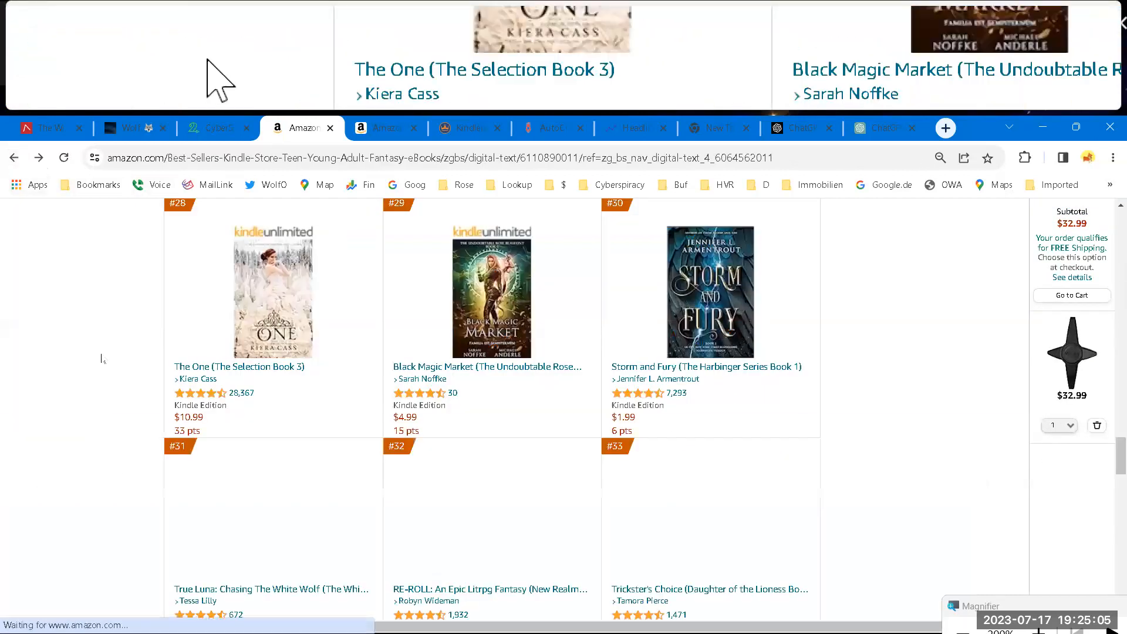
pyautogui.scroll(20, 105, 357)
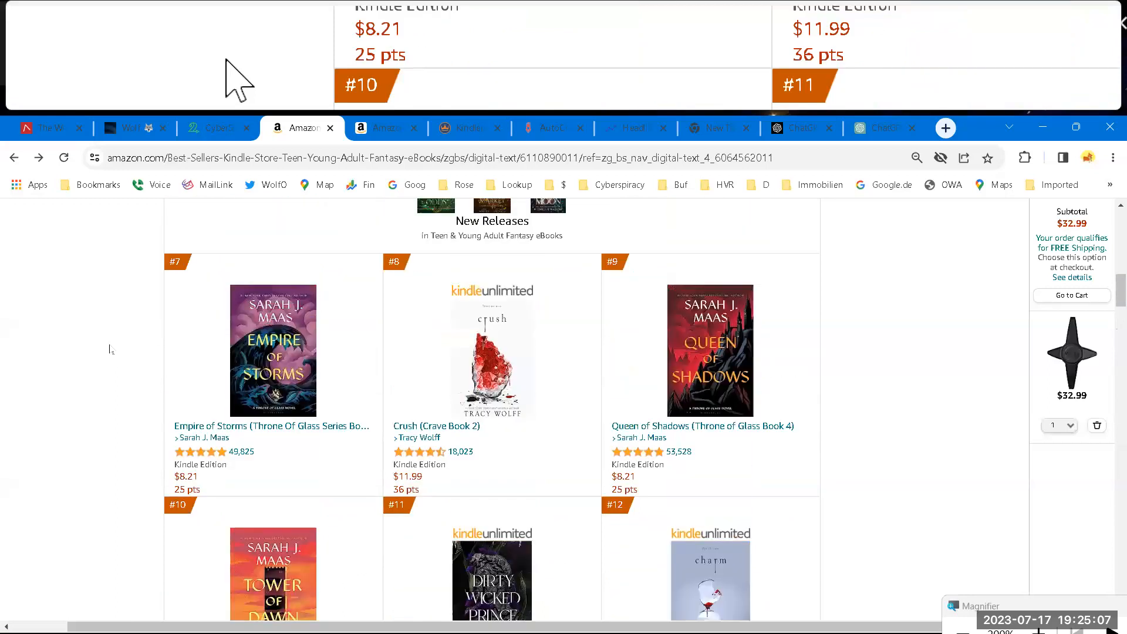
pyautogui.scroll(-3, 110, 375)
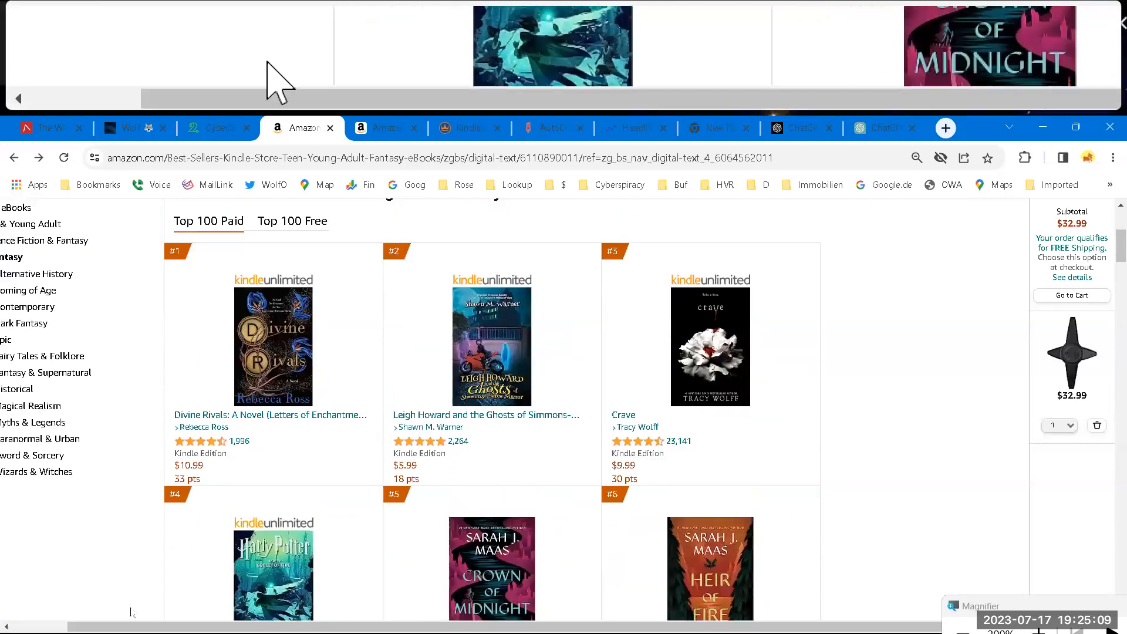
pyautogui.moveTo(124, 626); pyautogui.dragTo(69, 626)
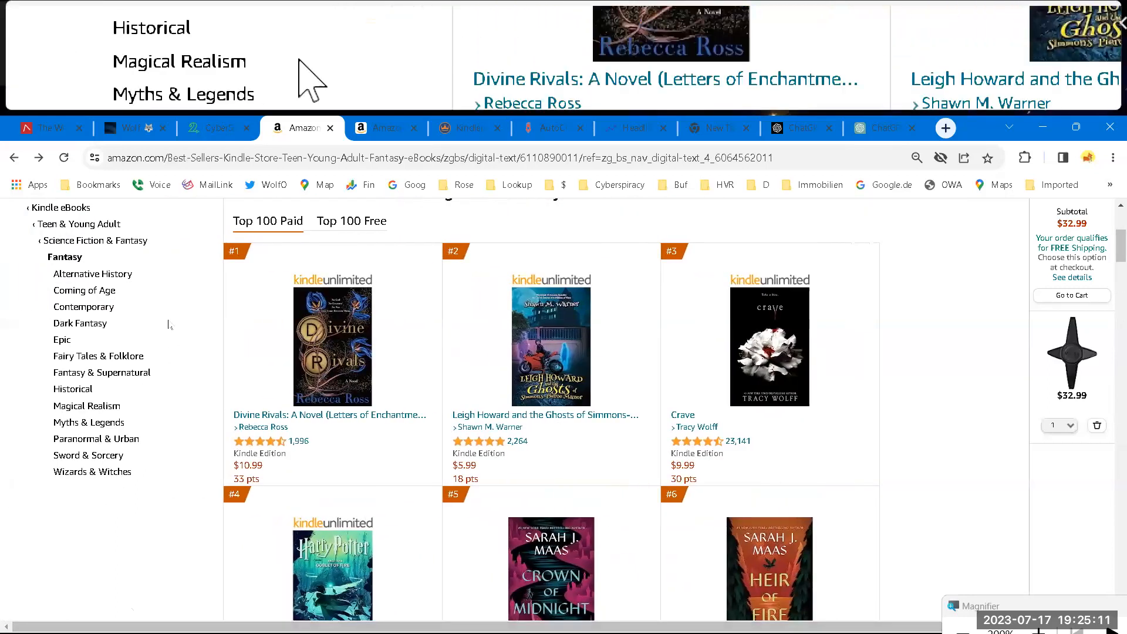
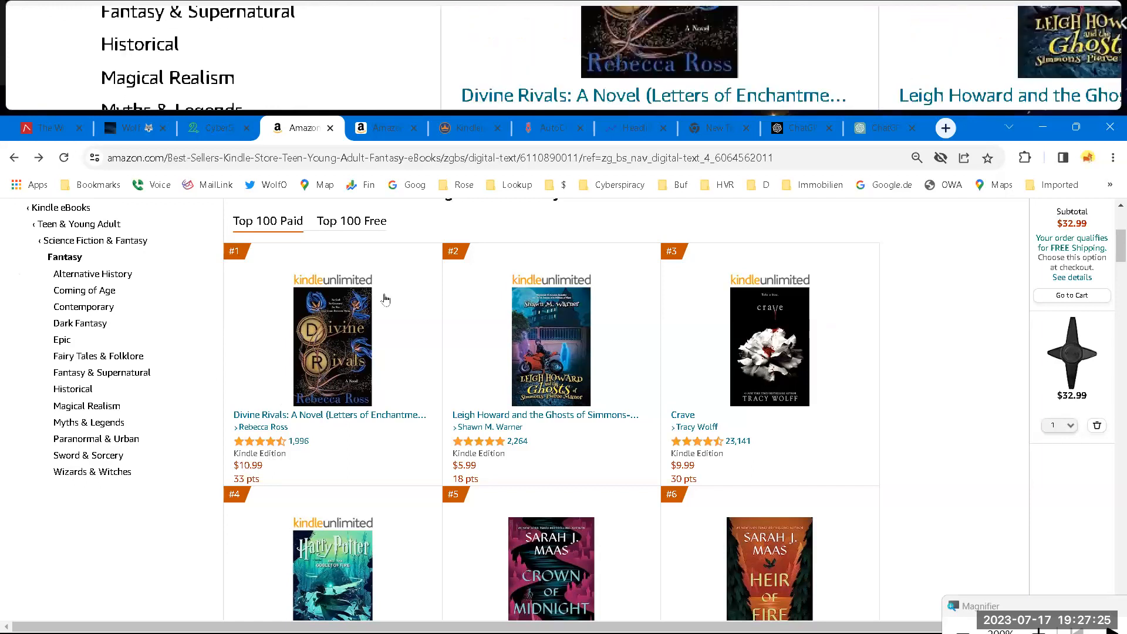
# - In the Word document, copy the AI-written blurb from "AJ Silver is used to hearing" through "lead to disaster?"
pyautogui.hotkey('alt', 'Tab')
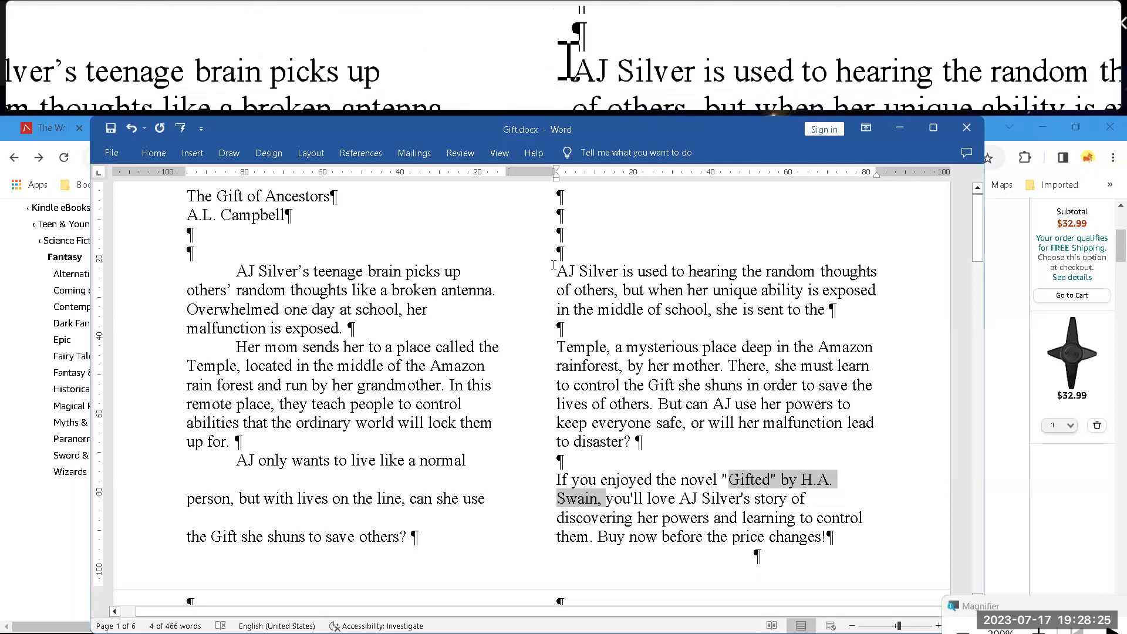
pyautogui.moveTo(556, 270); pyautogui.dragTo(687, 447)
pyautogui.hotkey('ctrl', 'c')
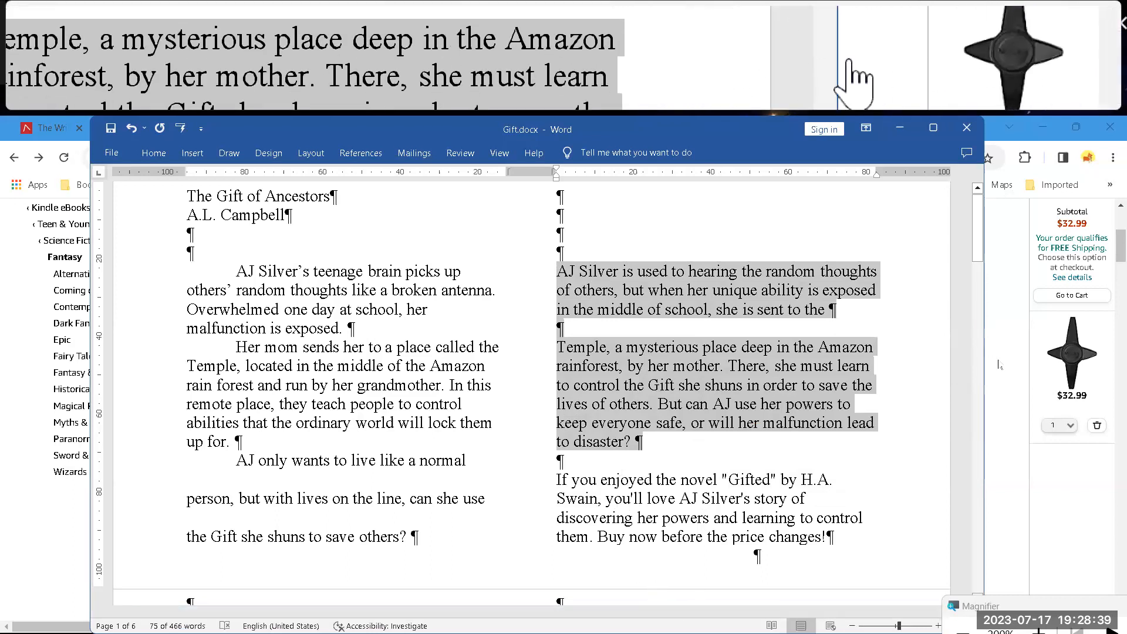
# - Switch to AutoCrit in Chrome, replace the whole editor text with the copied blurb, and remove the empty line between its paragraphs
pyautogui.click(1058, 499)
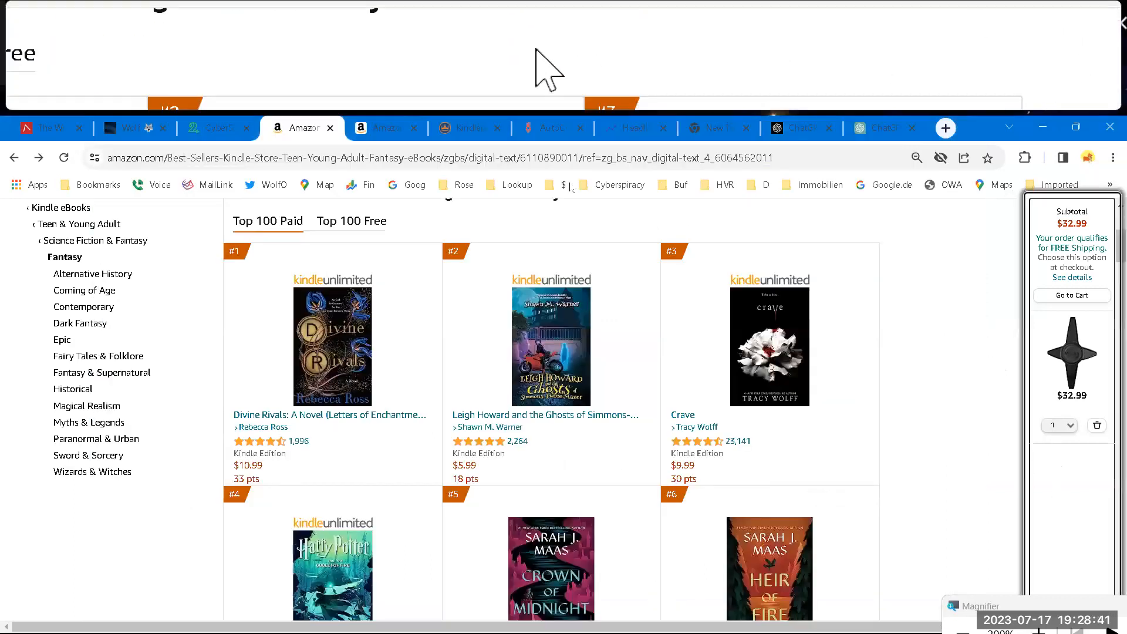
pyautogui.click(545, 129)
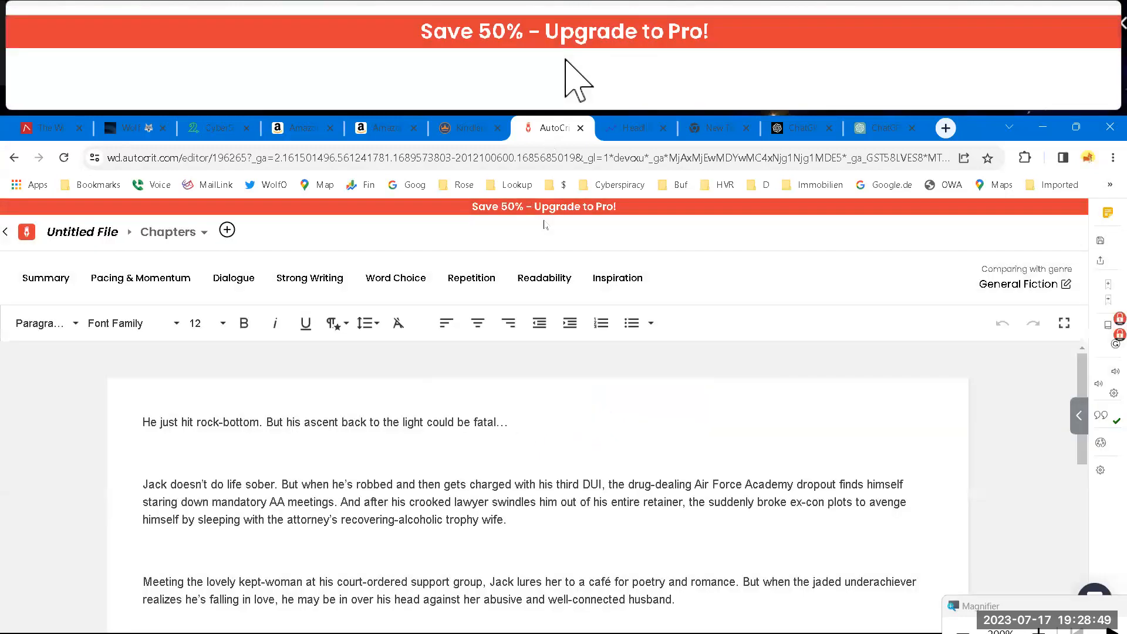
pyautogui.click(464, 440)
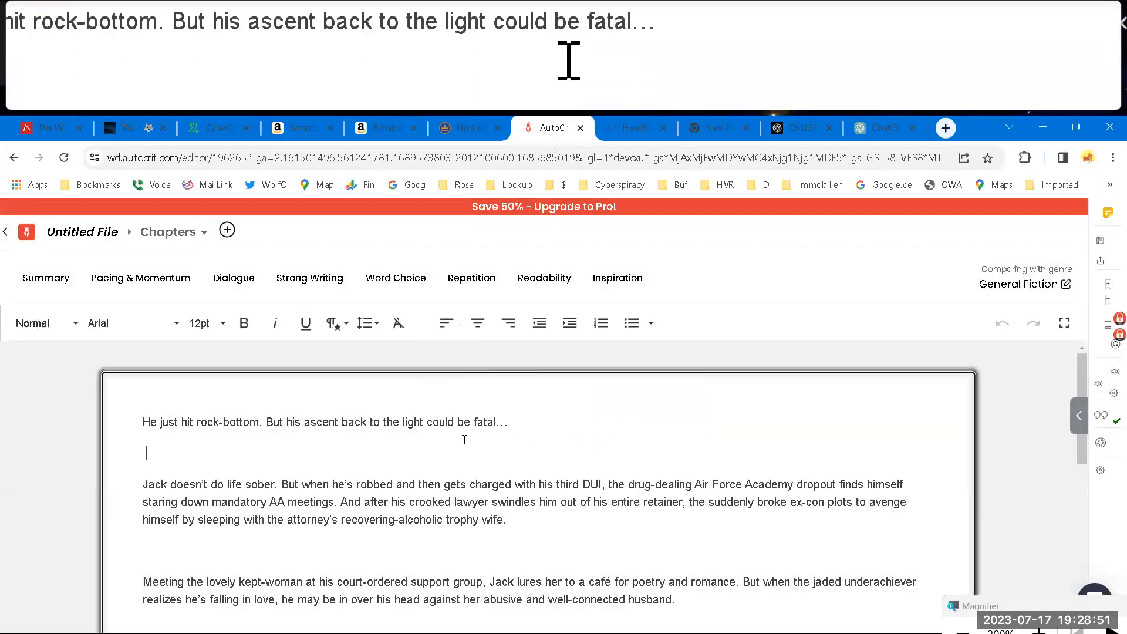
pyautogui.hotkey('ctrl', 'a')
pyautogui.press('Delete')
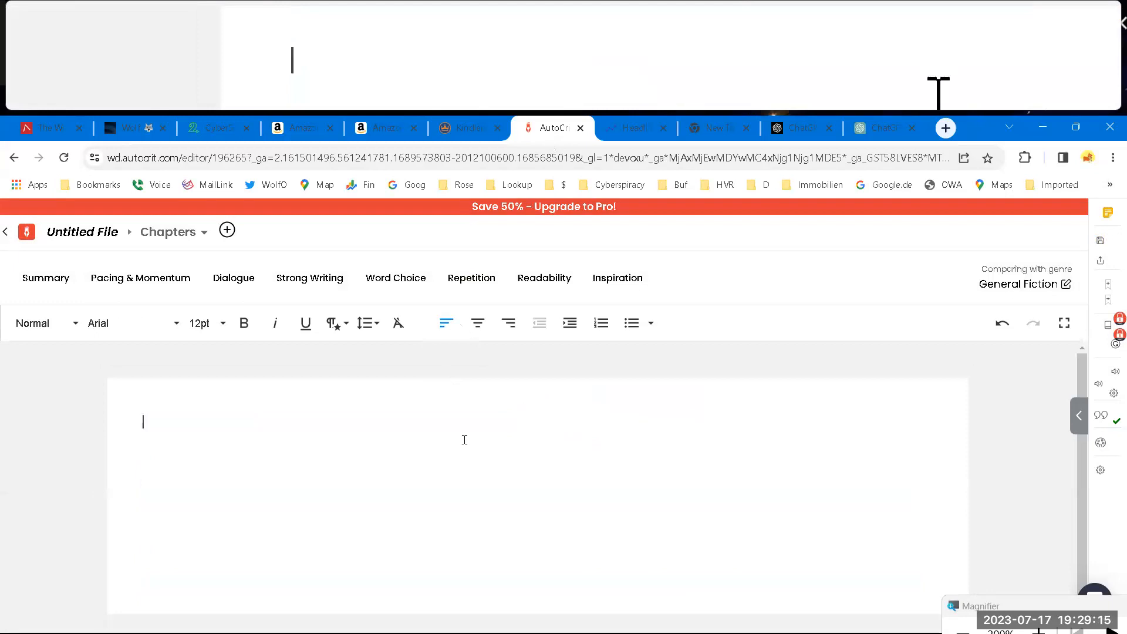
pyautogui.hotkey('ctrl', 'v')
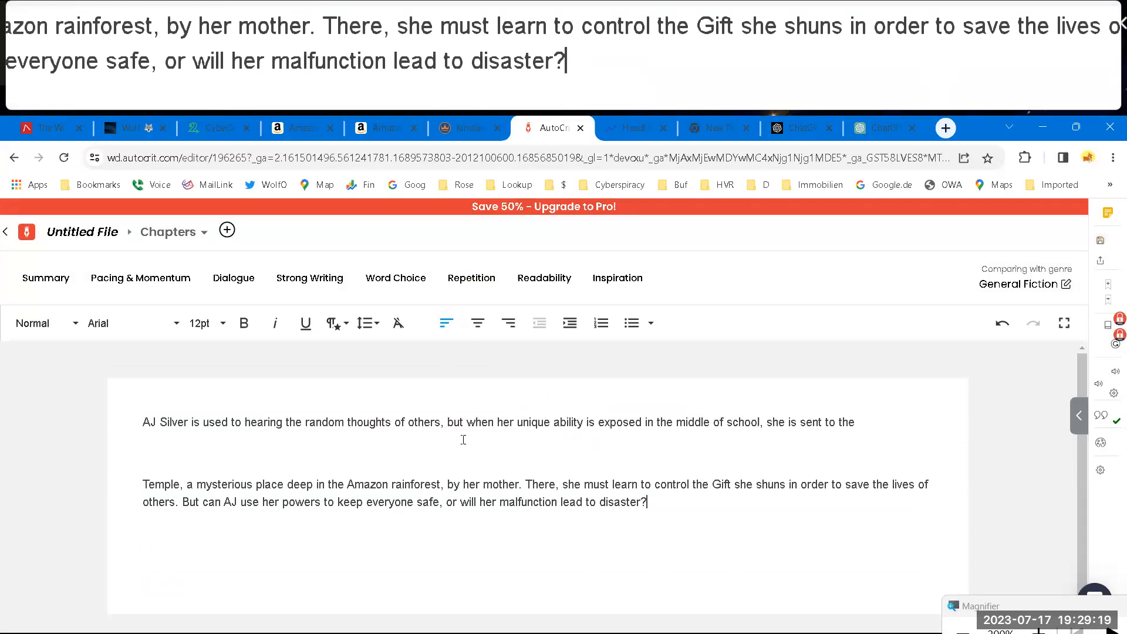
pyautogui.click(416, 456)
pyautogui.press('BackSpace')
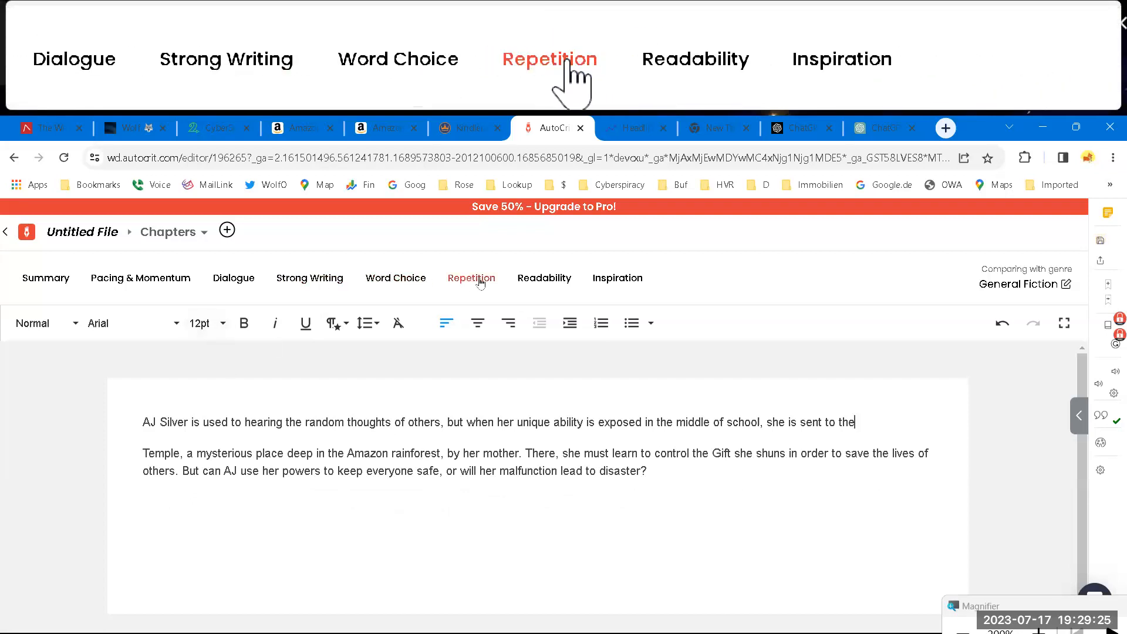
# - Try to run the Readability Statistics report on the blurb and dismiss the resulting dialog
pyautogui.click(545, 278)
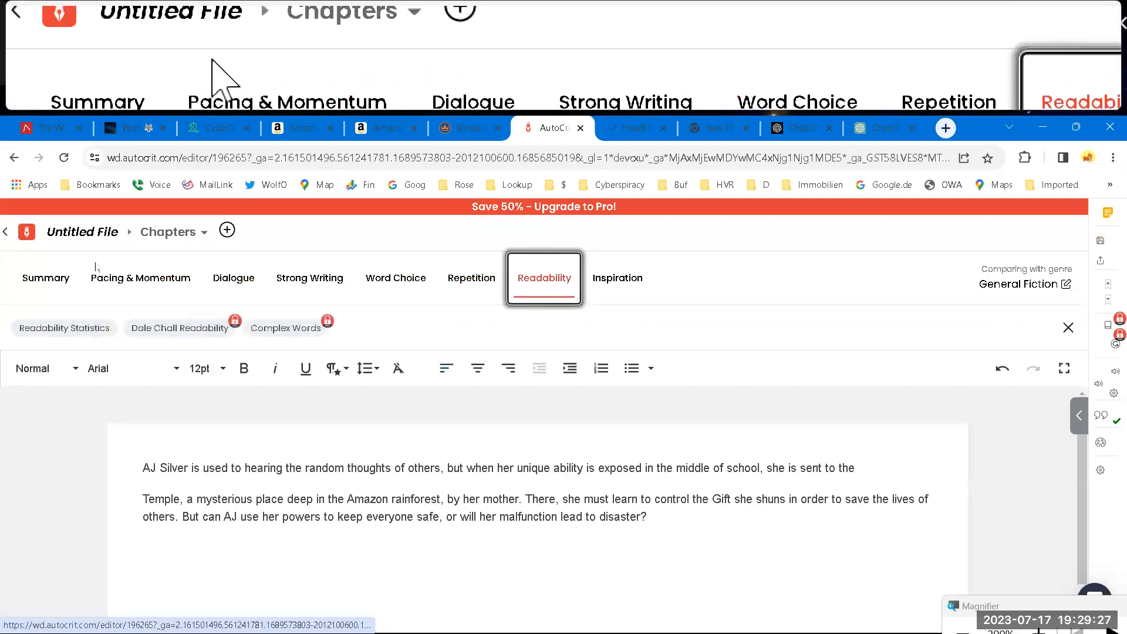
pyautogui.click(59, 329)
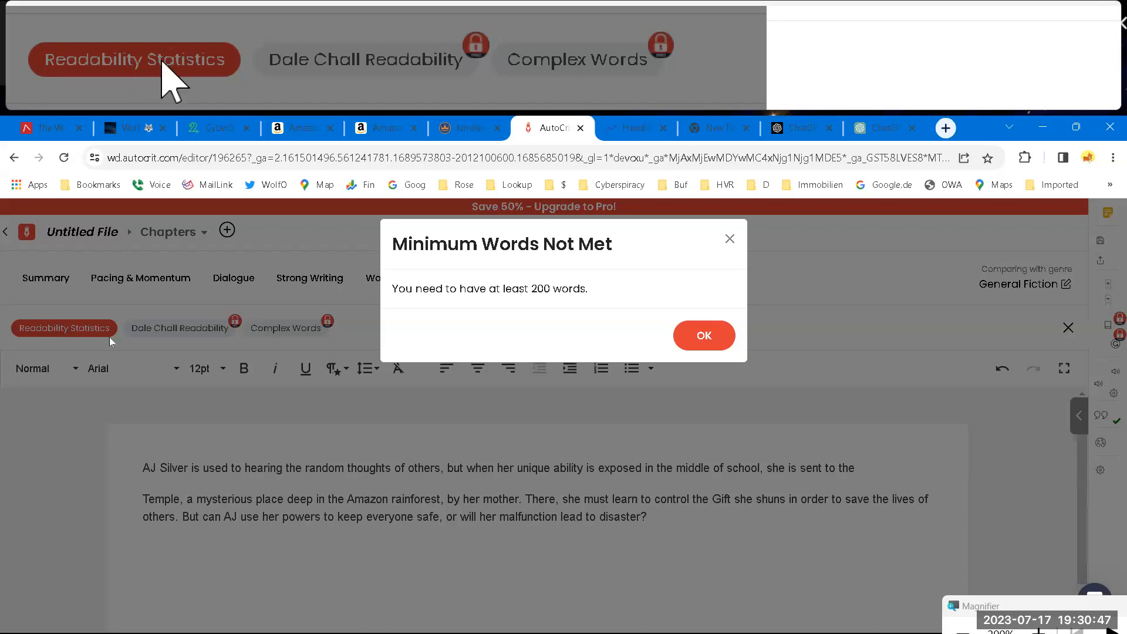
pyautogui.click(690, 332)
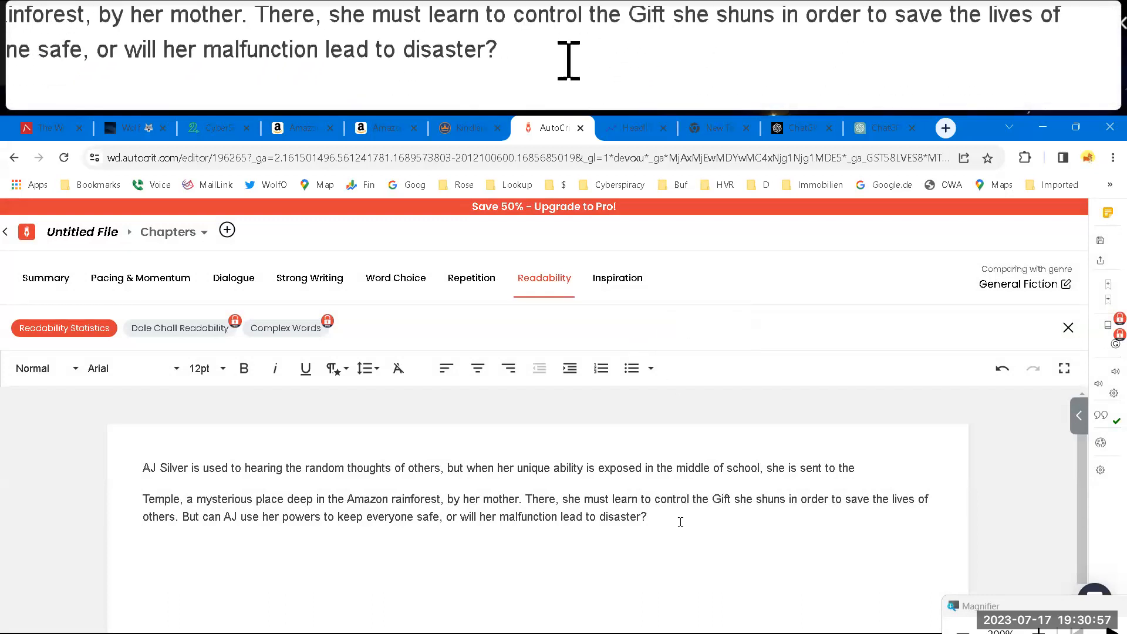
# - Add a second copy of the blurb below the first without its empty line, and try the Readability Statistics report again
pyautogui.click(692, 516)
pyautogui.press('Return')
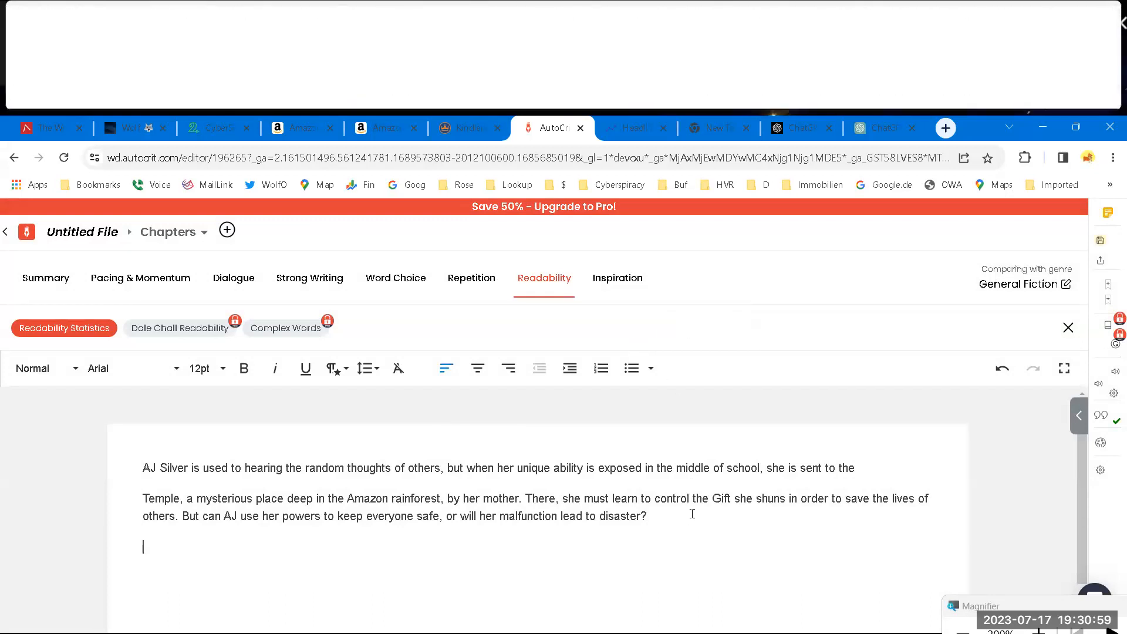
pyautogui.hotkey('ctrl', 'v')
pyautogui.click(575, 577)
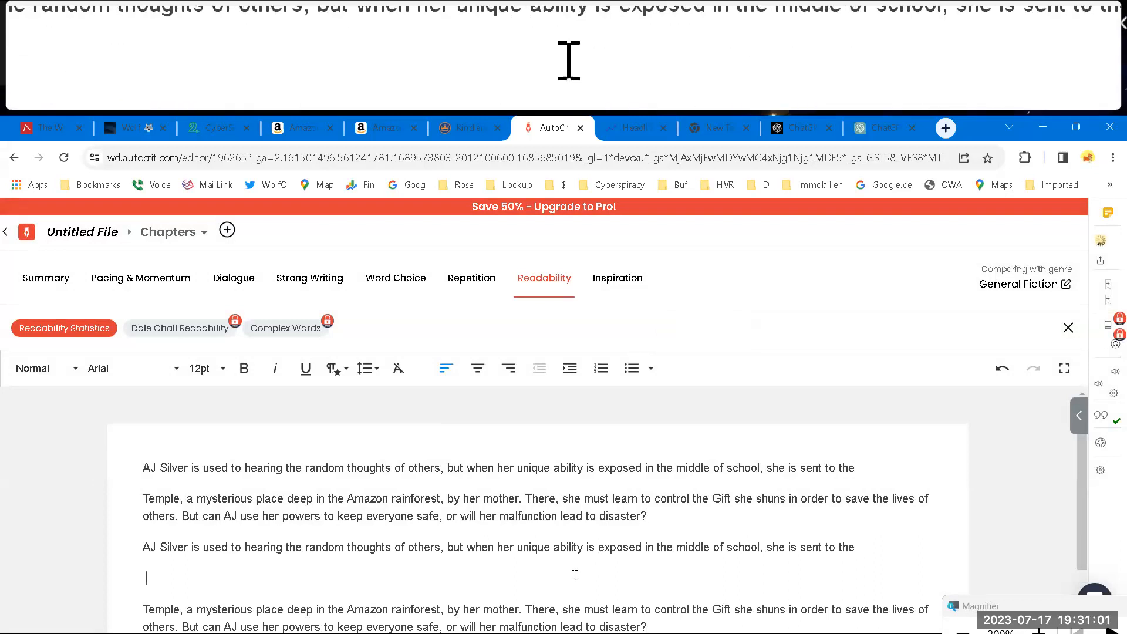
pyautogui.press('BackSpace')
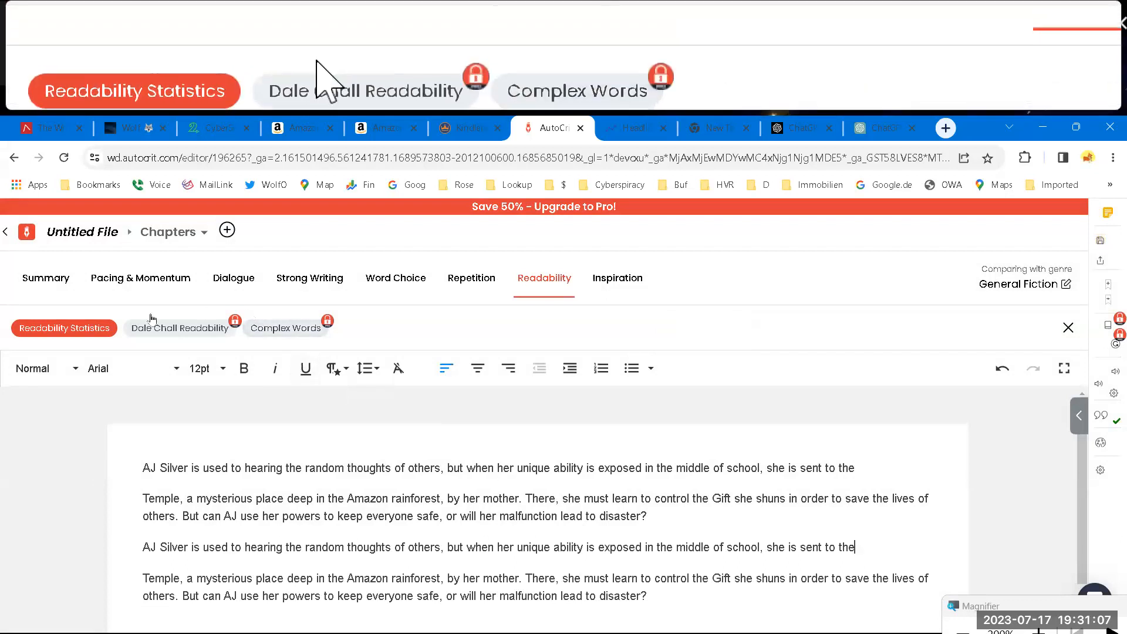
pyautogui.click(51, 335)
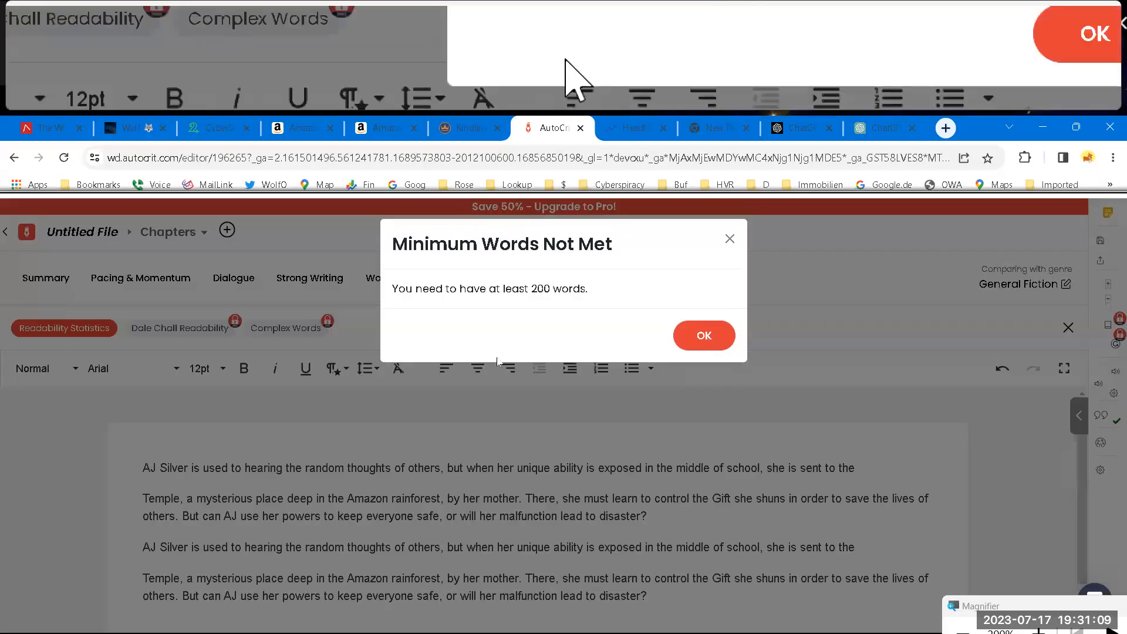
pyautogui.click(700, 335)
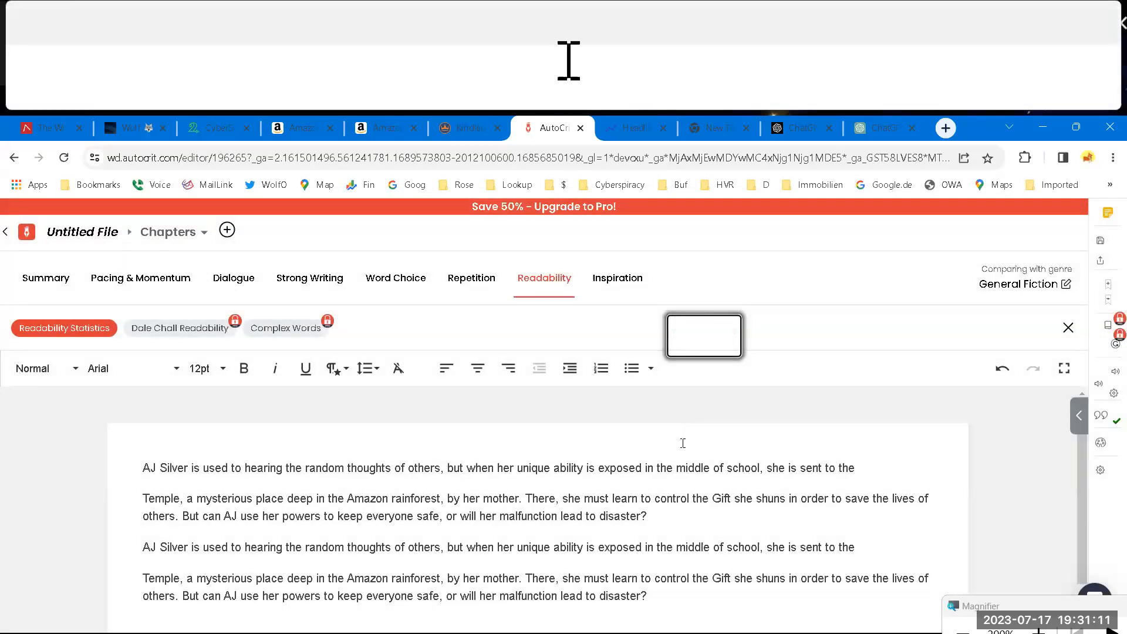
# - Add a third copy of the blurb at the end of the text and run the Readability Statistics report
pyautogui.click(688, 549)
pyautogui.press('Return')
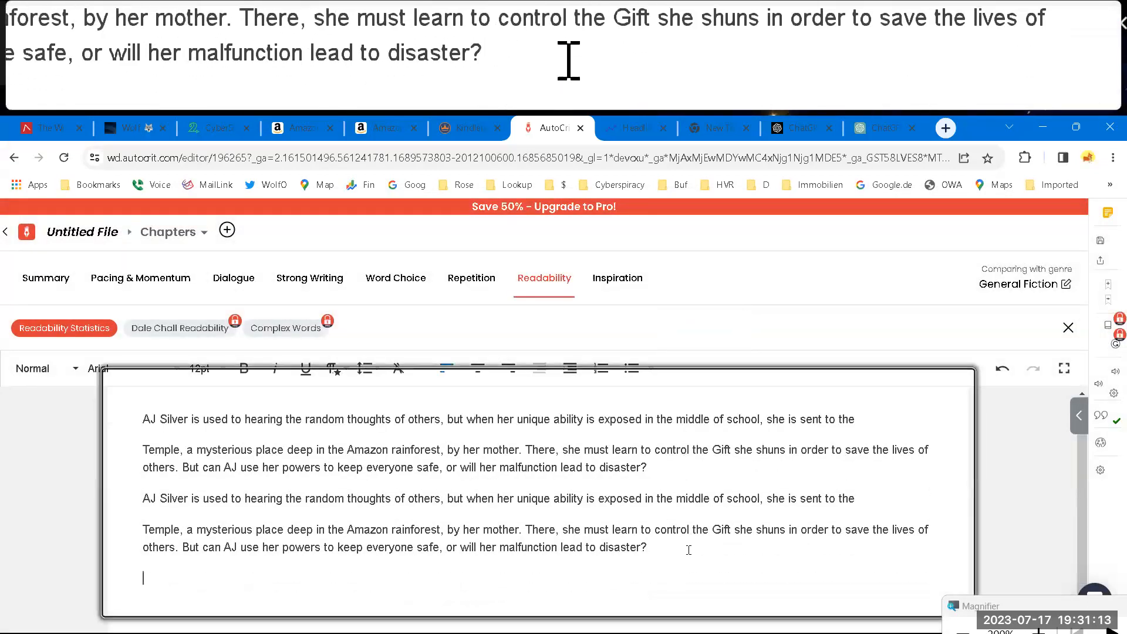
pyautogui.hotkey('ctrl', 'v')
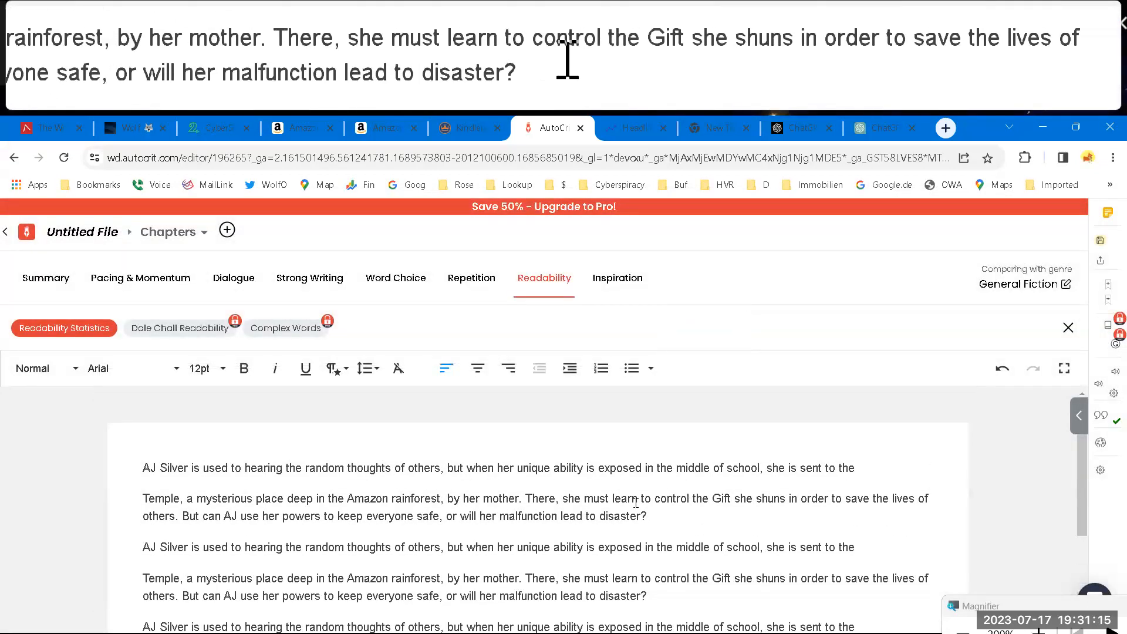
pyautogui.click(88, 330)
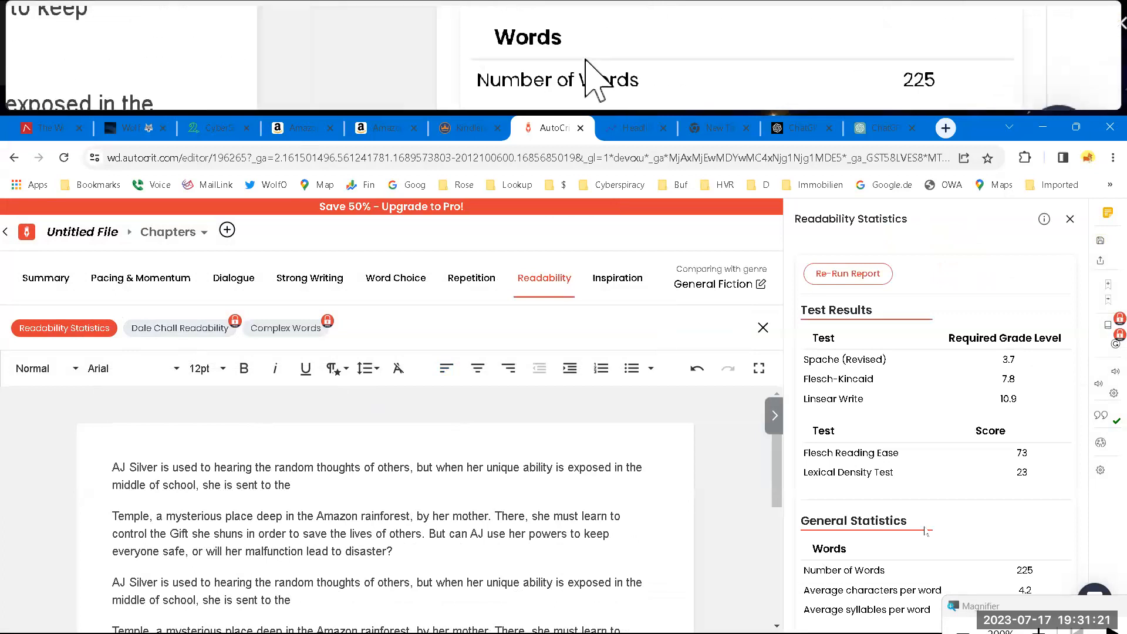
# - Copy the Readability Statistics results from the Spache (Revised) row through the Average syllables per word row
pyautogui.moveTo(797, 365); pyautogui.dragTo(925, 624)
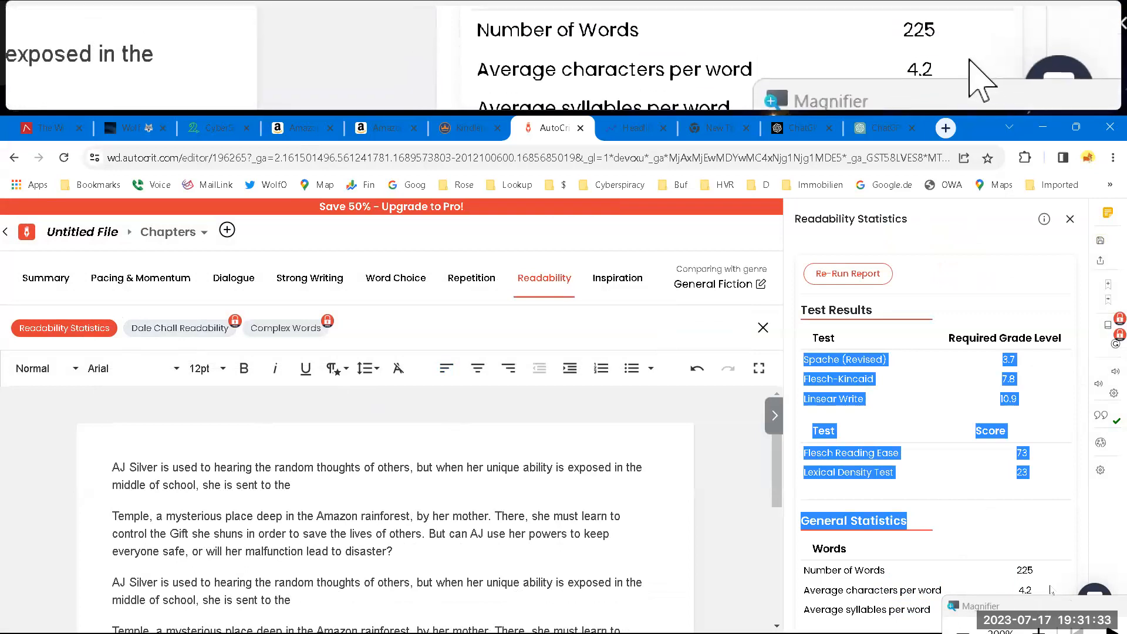
pyautogui.click(1022, 603)
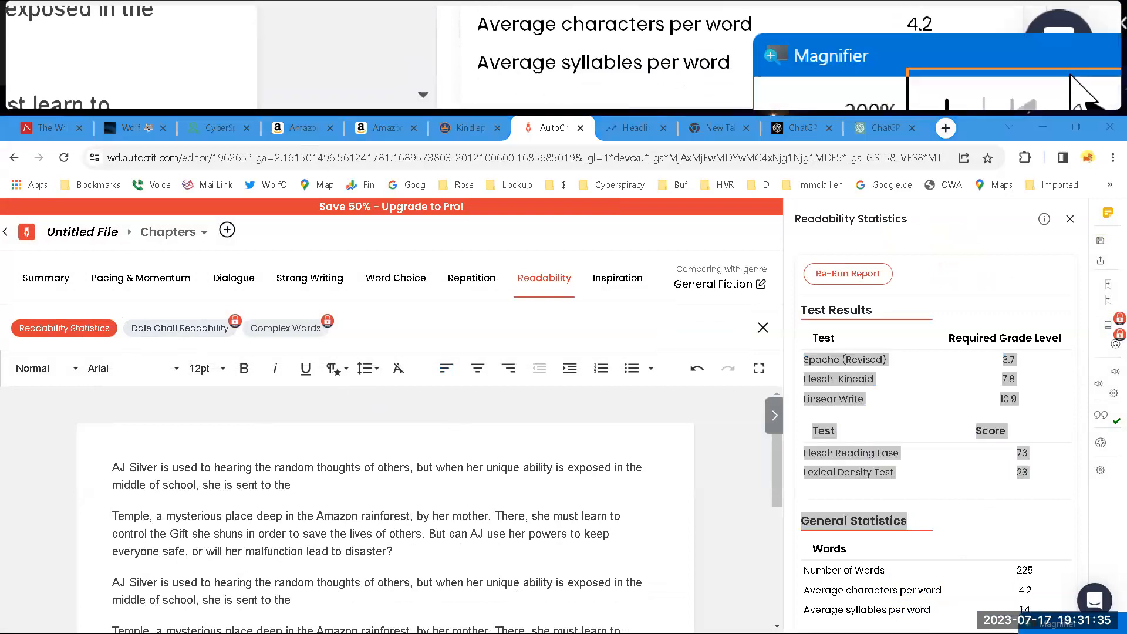
pyautogui.keyDown('shift'); pyautogui.click(1036, 611); pyautogui.keyUp('shift')
pyautogui.hotkey('ctrl', 'c')
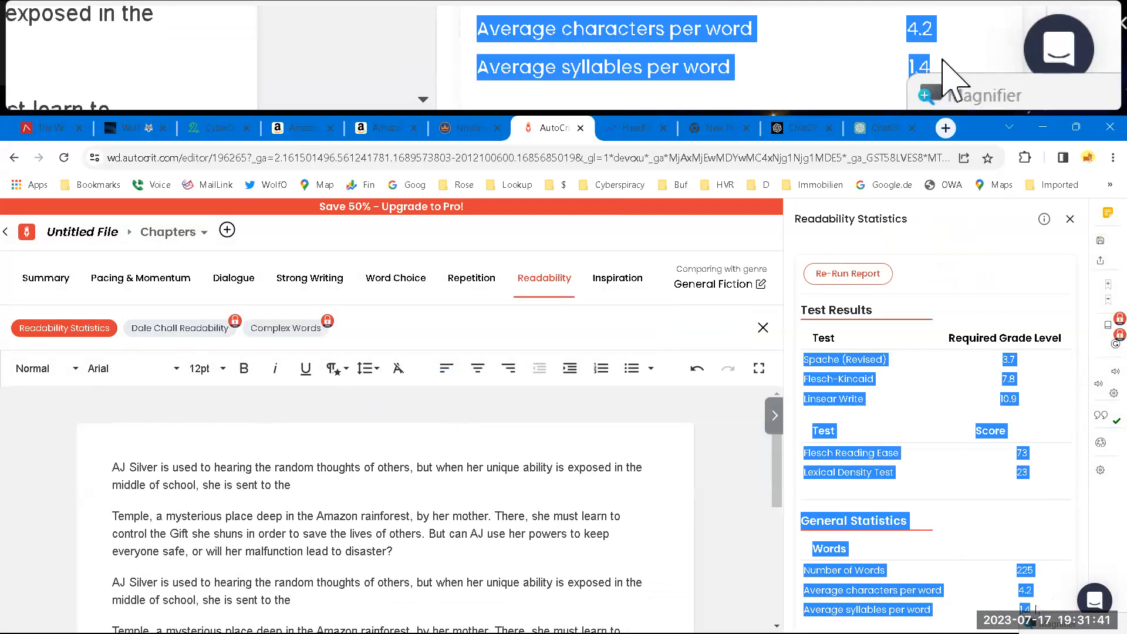
# - Switch to Gift.docx in Word and paste the results into the second column, beside the original blurb's readability statistics
pyautogui.hotkey('alt', 'Tab')
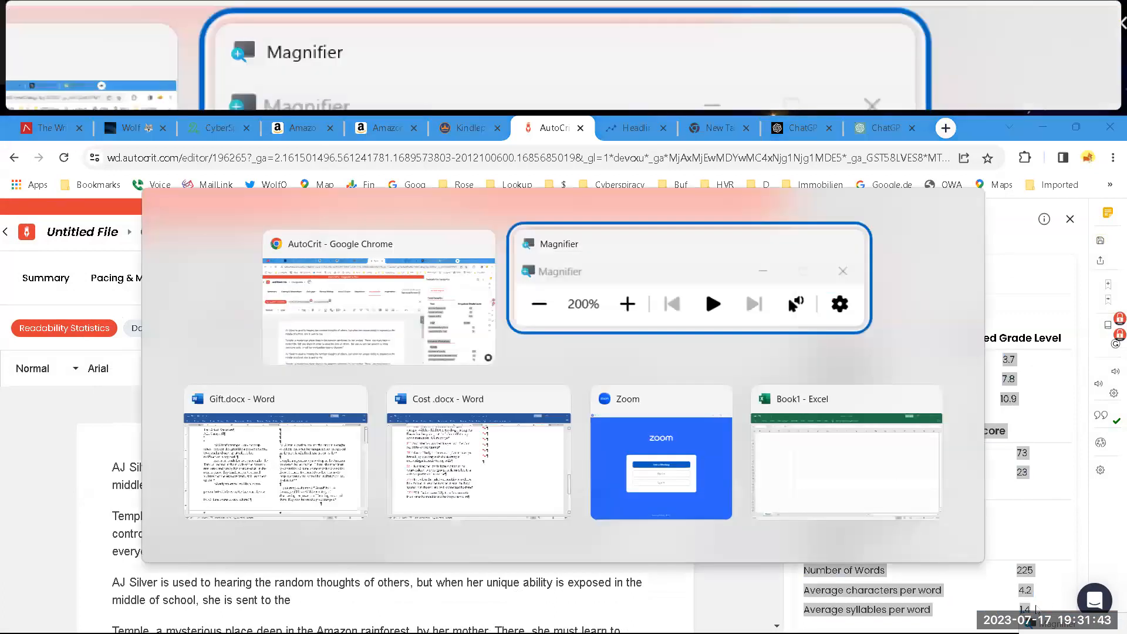
pyautogui.hotkey('alt', 'Tab')
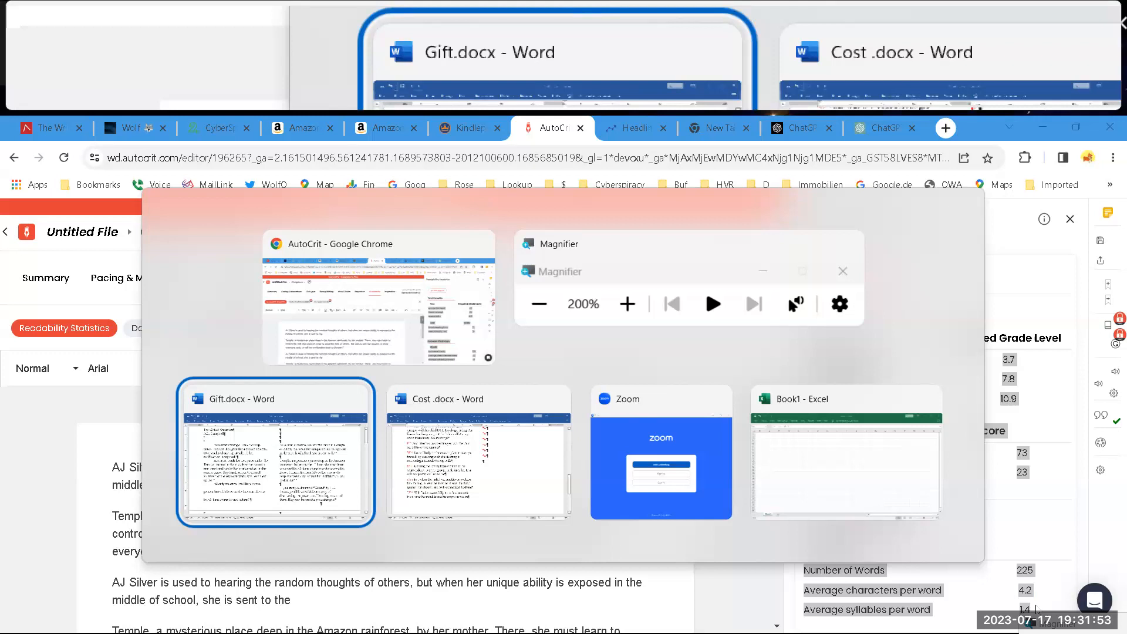
pyautogui.hotkey('alt', 'Tab')
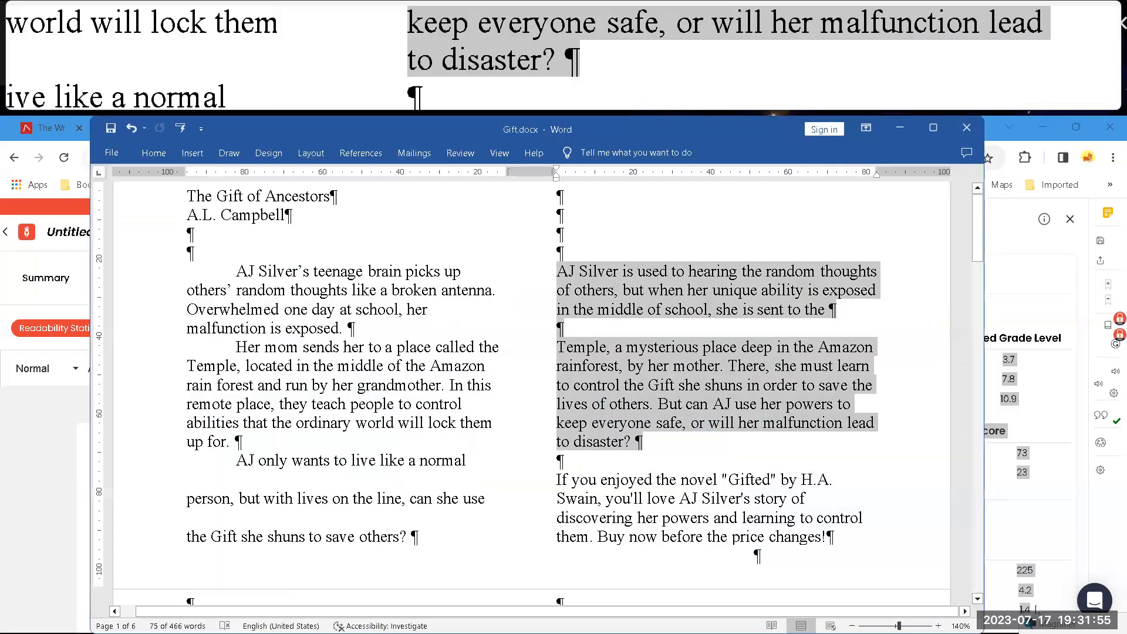
pyautogui.scroll(-5, 874, 476)
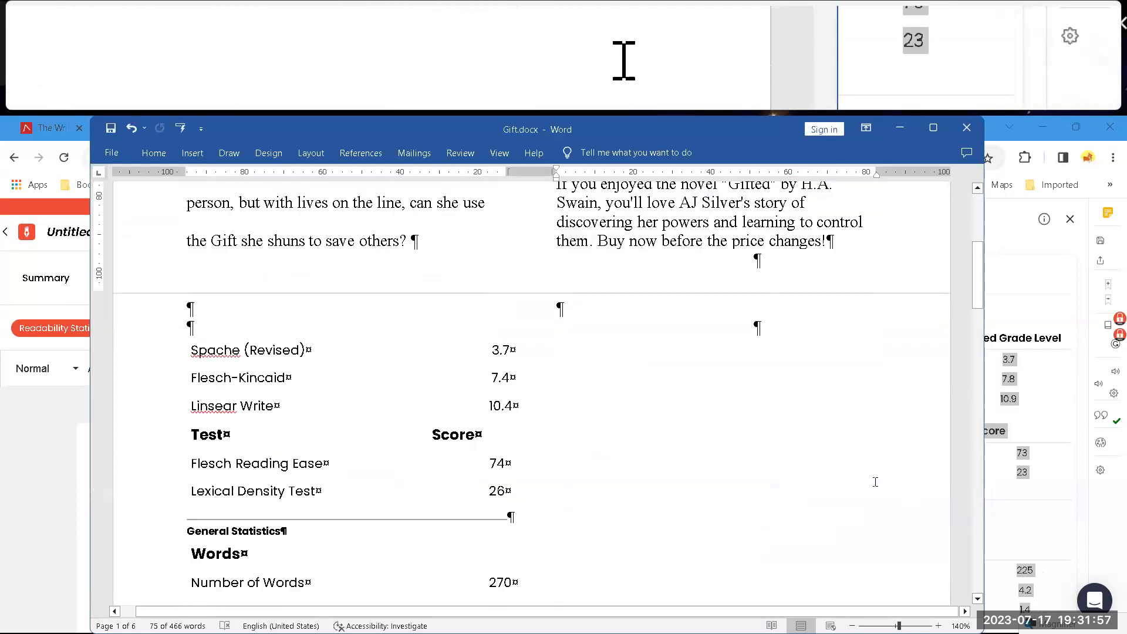
pyautogui.click(559, 307)
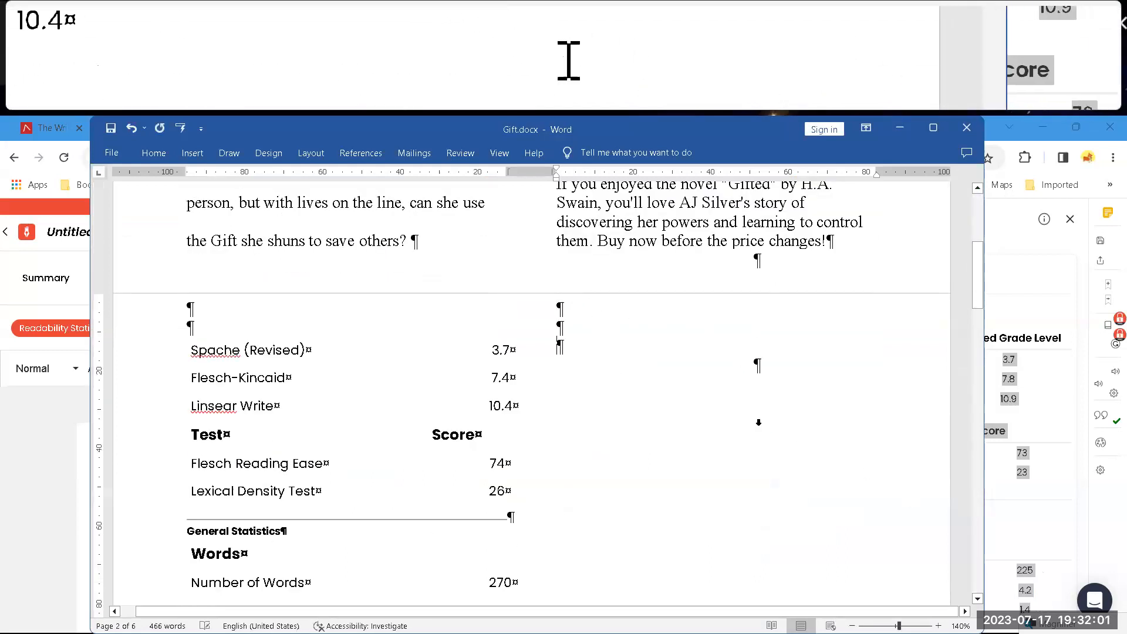
pyautogui.hotkey('ctrl', 'v')
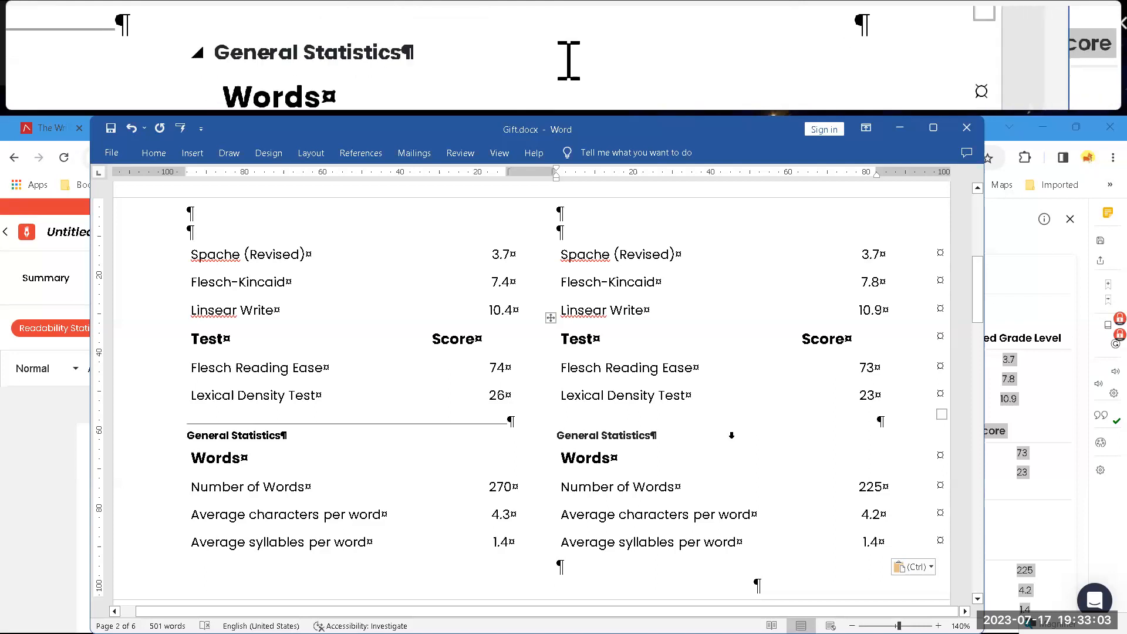
pyautogui.scroll(-3, 725, 446)
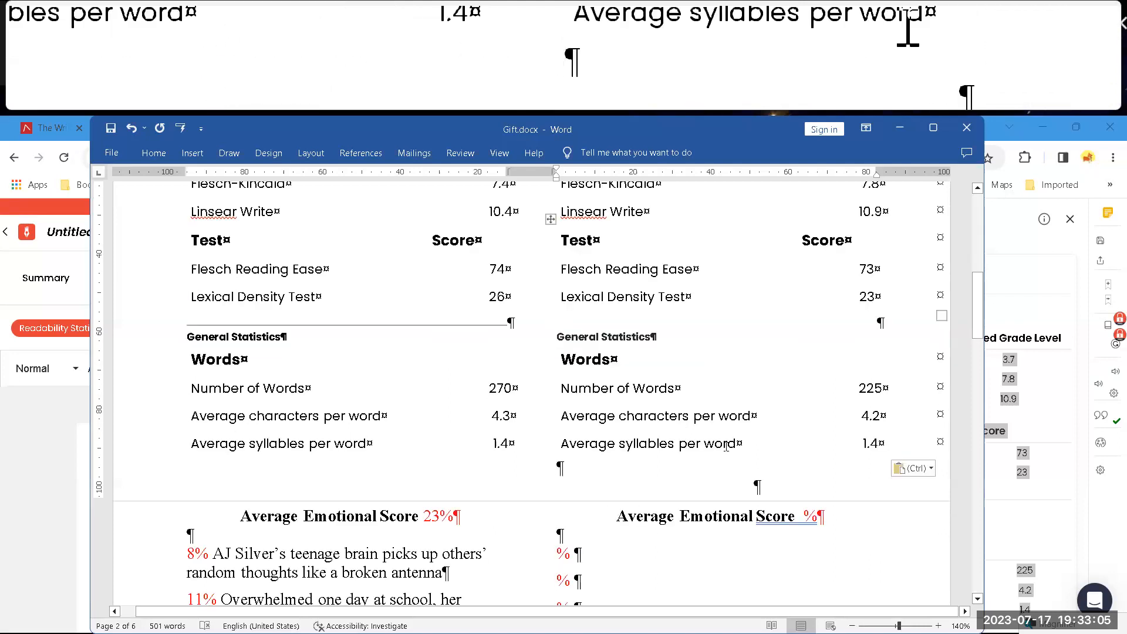
# - Switch back to AutoCrit in Chrome and join the two paragraphs of the first blurb copy after "she is sent to the"
pyautogui.hotkey('alt', 'Tab')
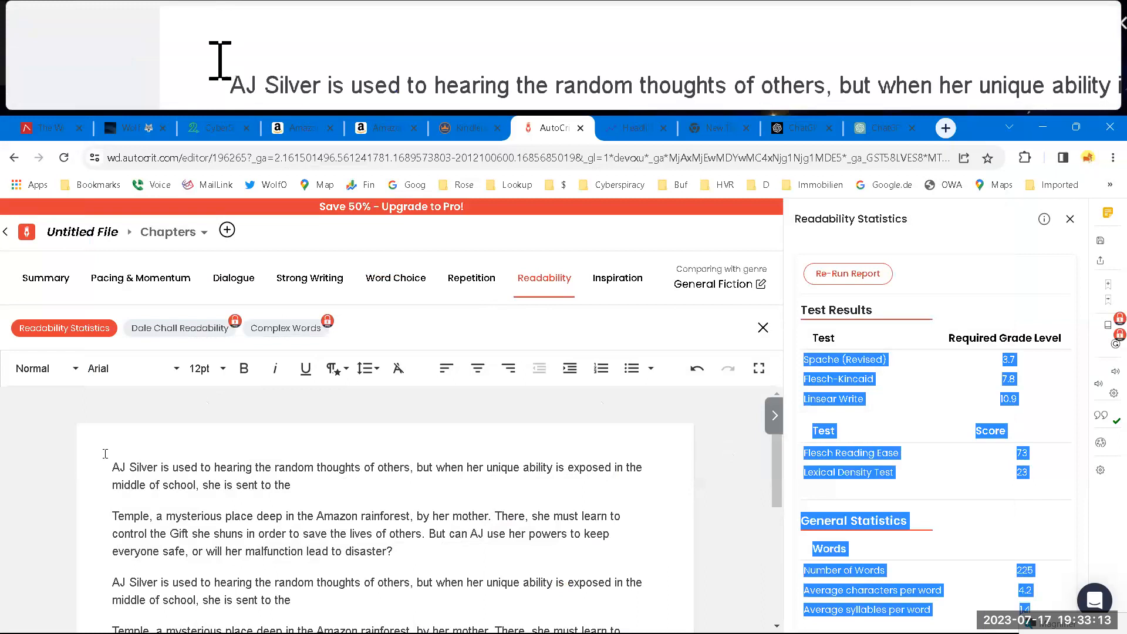
pyautogui.moveTo(111, 467); pyautogui.dragTo(399, 479)
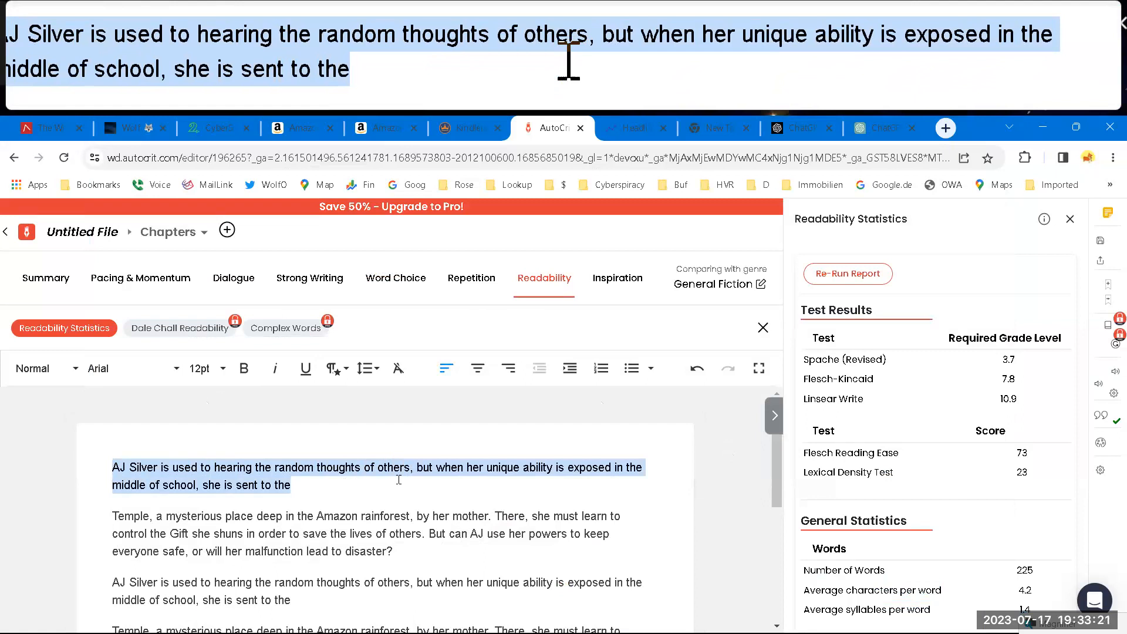
pyautogui.click(396, 480)
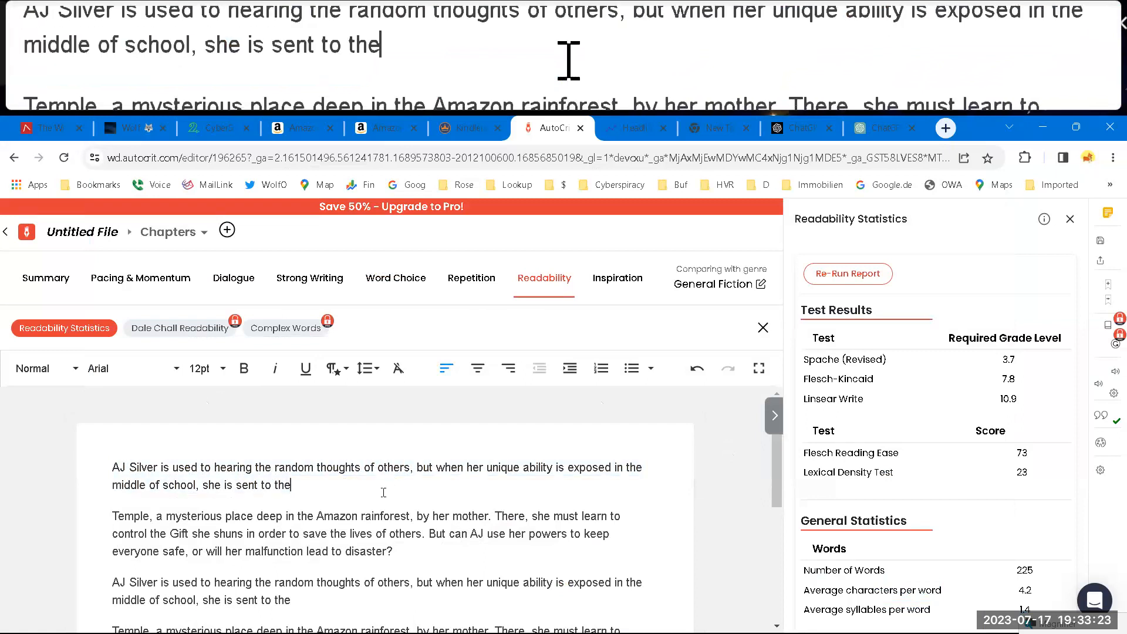
pyautogui.press('Delete')
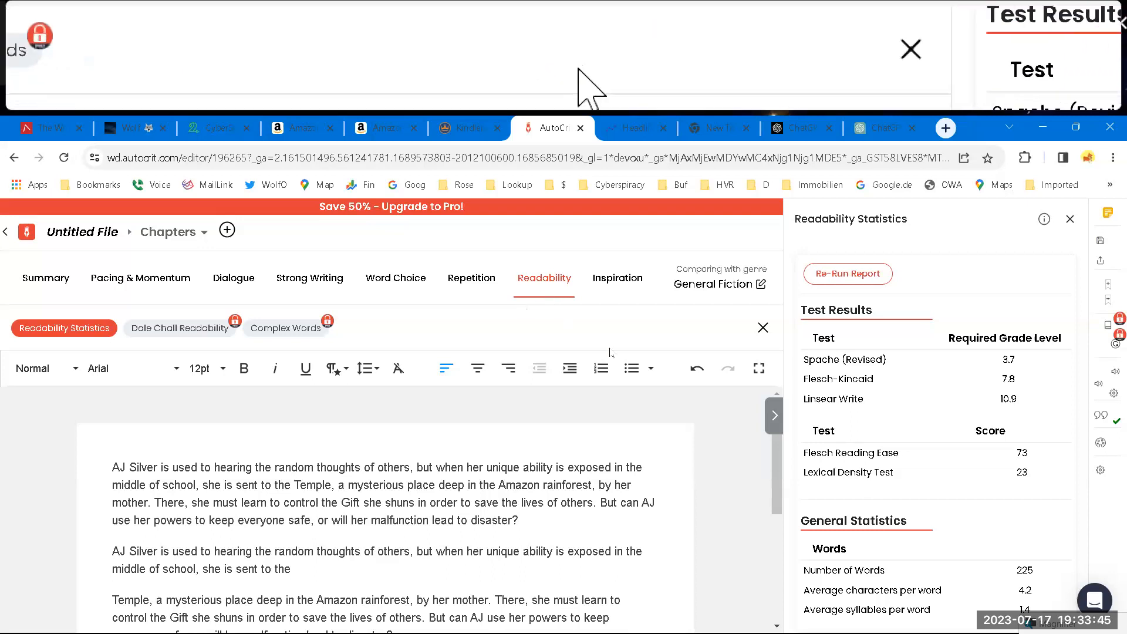
# - Open the Headline Analyzer page in Chrome, and split the Gift.docx window in Word into two panes
pyautogui.click(641, 133)
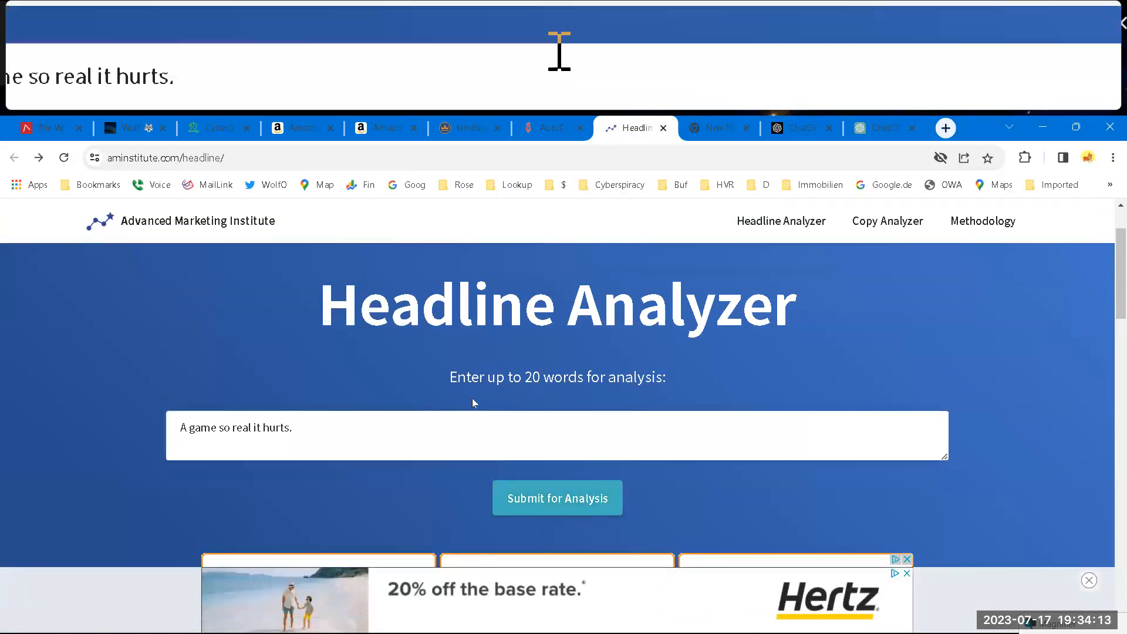
pyautogui.hotkey('alt', 'Tab')
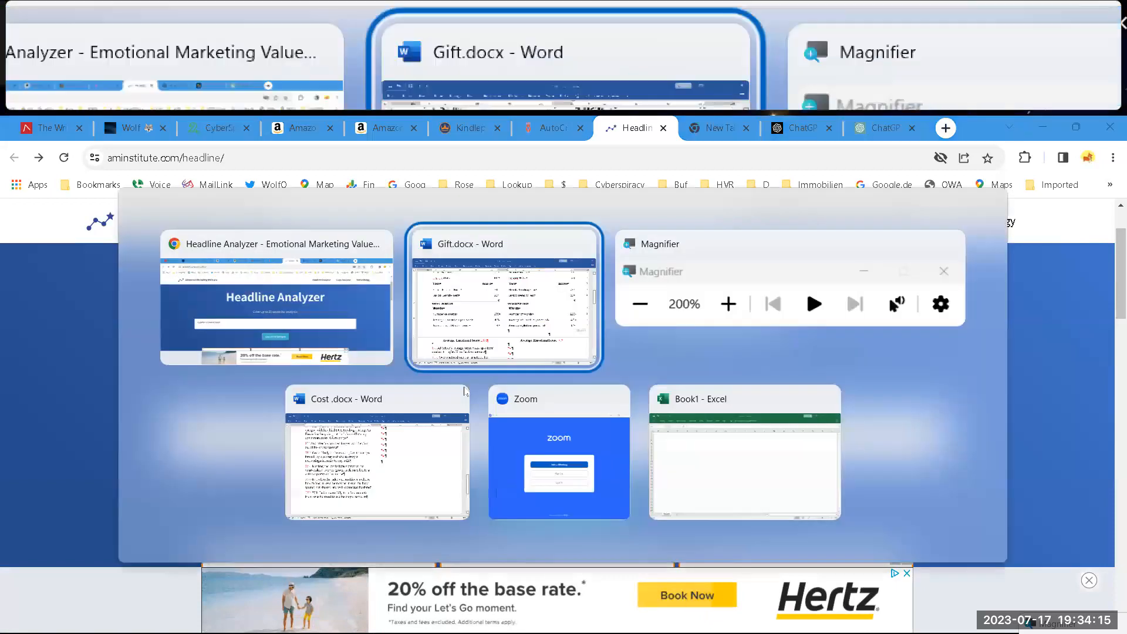
pyautogui.scroll(-5, 464, 386)
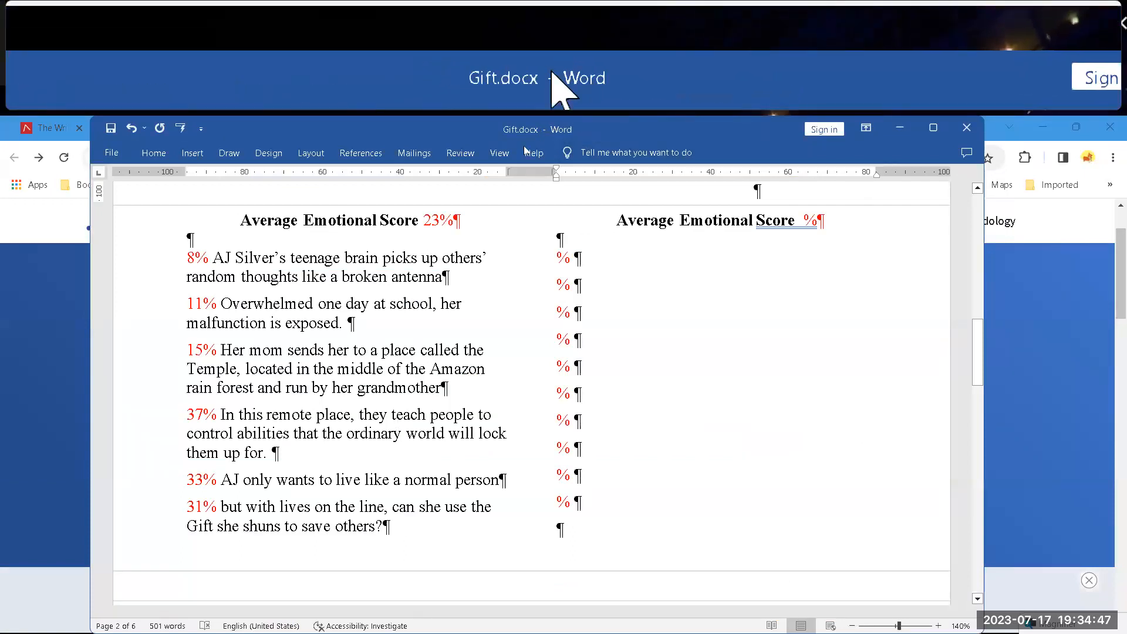
pyautogui.click(500, 152)
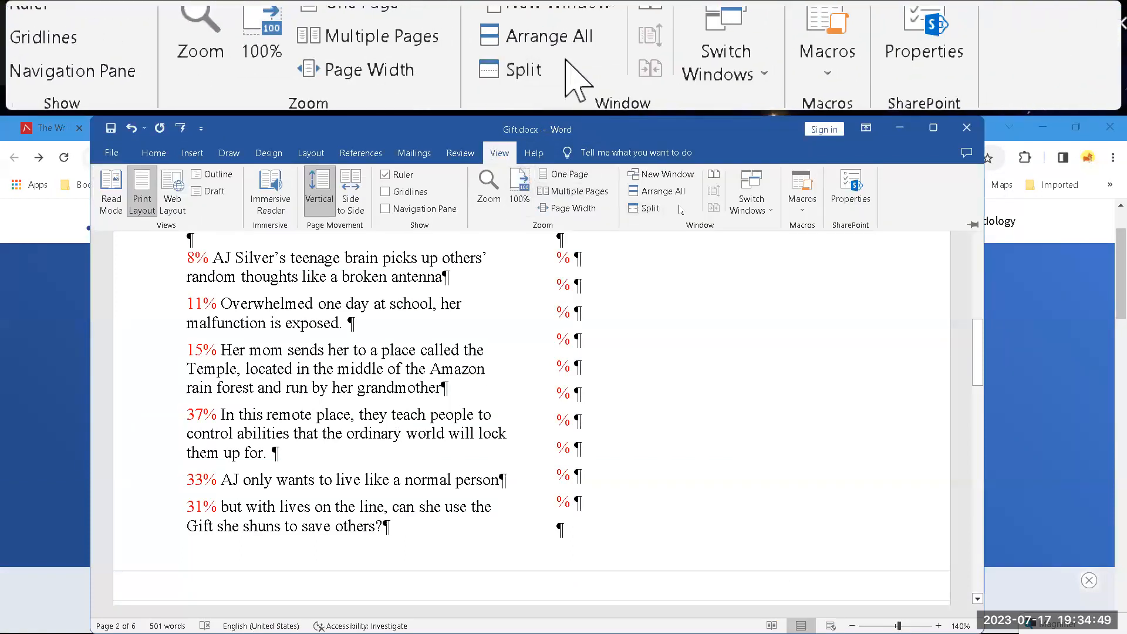
pyautogui.click(656, 208)
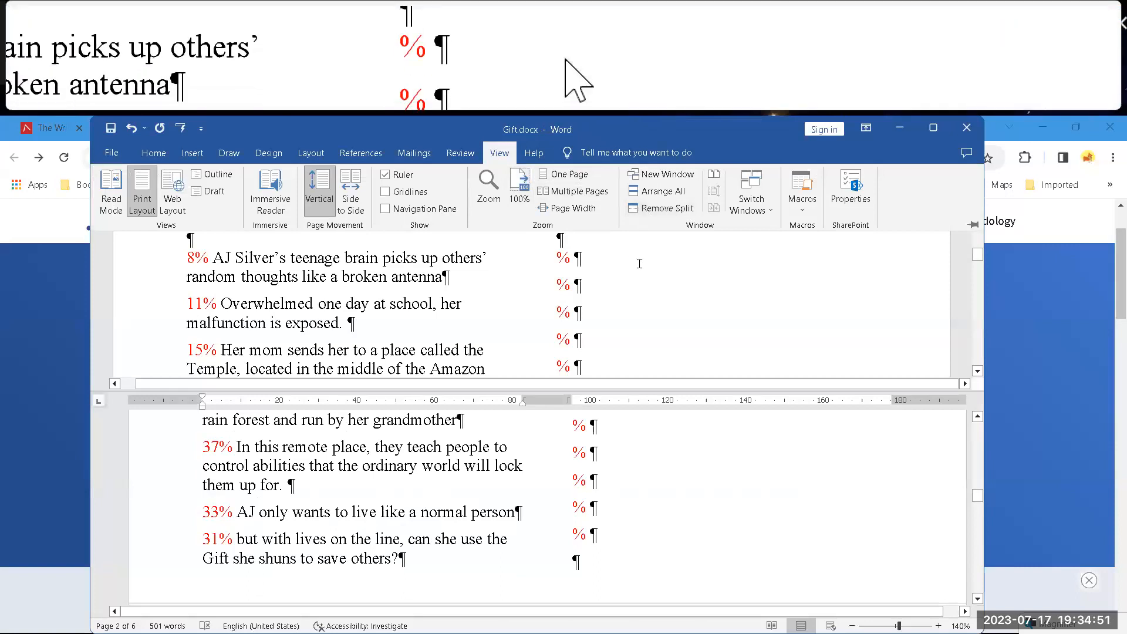
# - Show the AI-written blurb in the upper pane and copy its opening clause up to "thoughts of others"
pyautogui.click(639, 263)
pyautogui.scroll(15, 634, 264)
pyautogui.scroll(-2, 632, 267)
pyautogui.scroll(2, 632, 267)
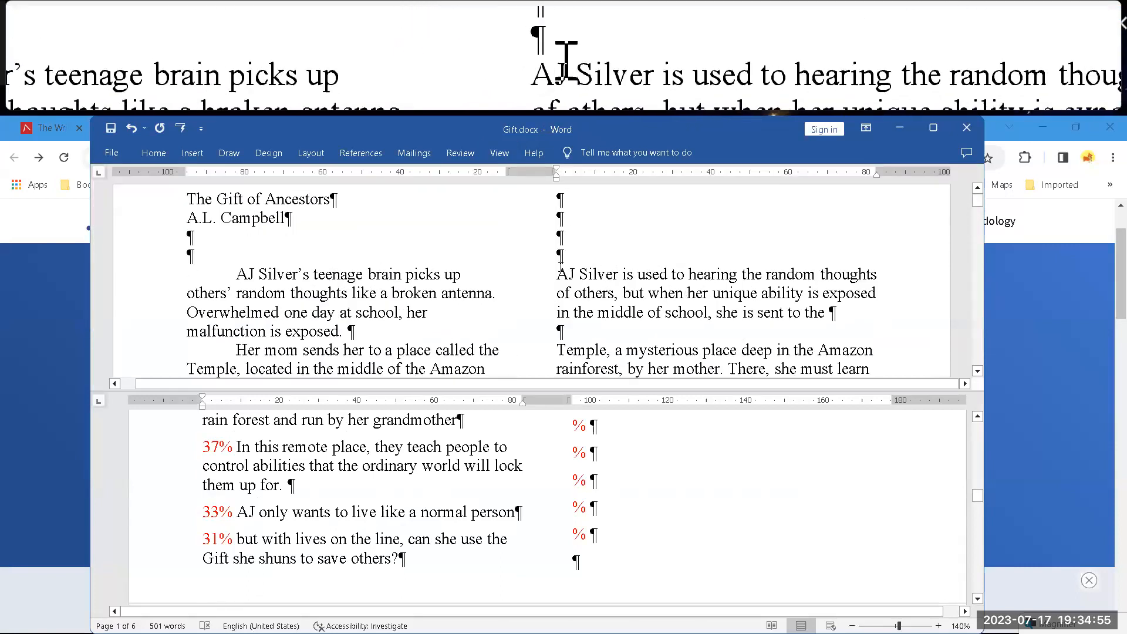
pyautogui.moveTo(558, 274); pyautogui.dragTo(614, 293)
pyautogui.hotkey('ctrl', 'c')
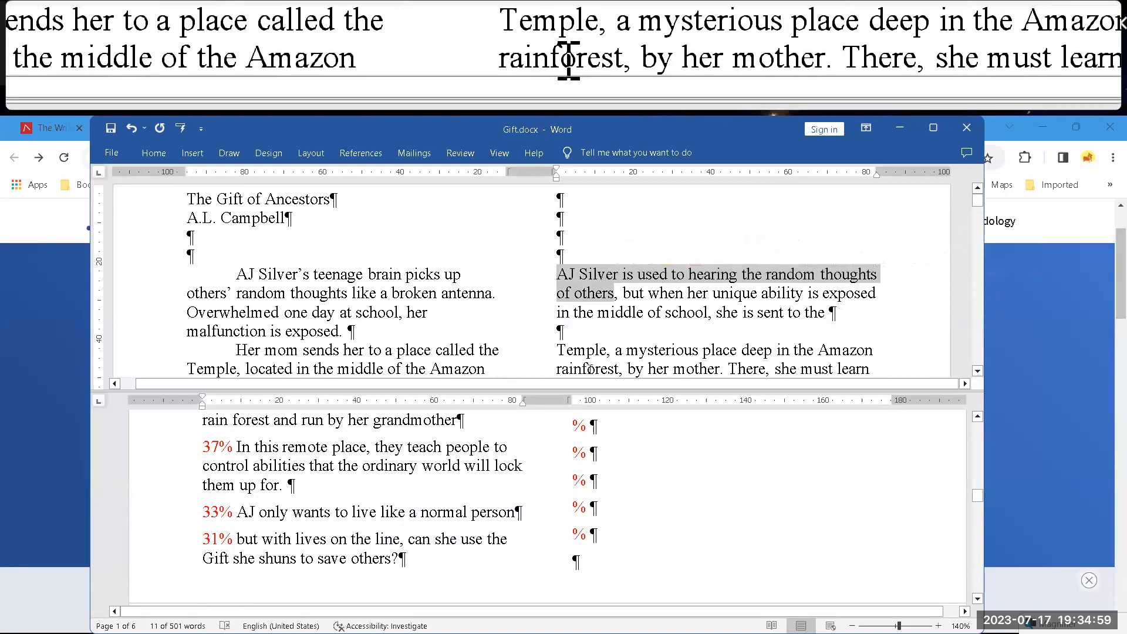
# - Switch to the Headline Analyzer in Chrome, replace its text with the copied clause, and submit it for analysis
pyautogui.click(697, 508)
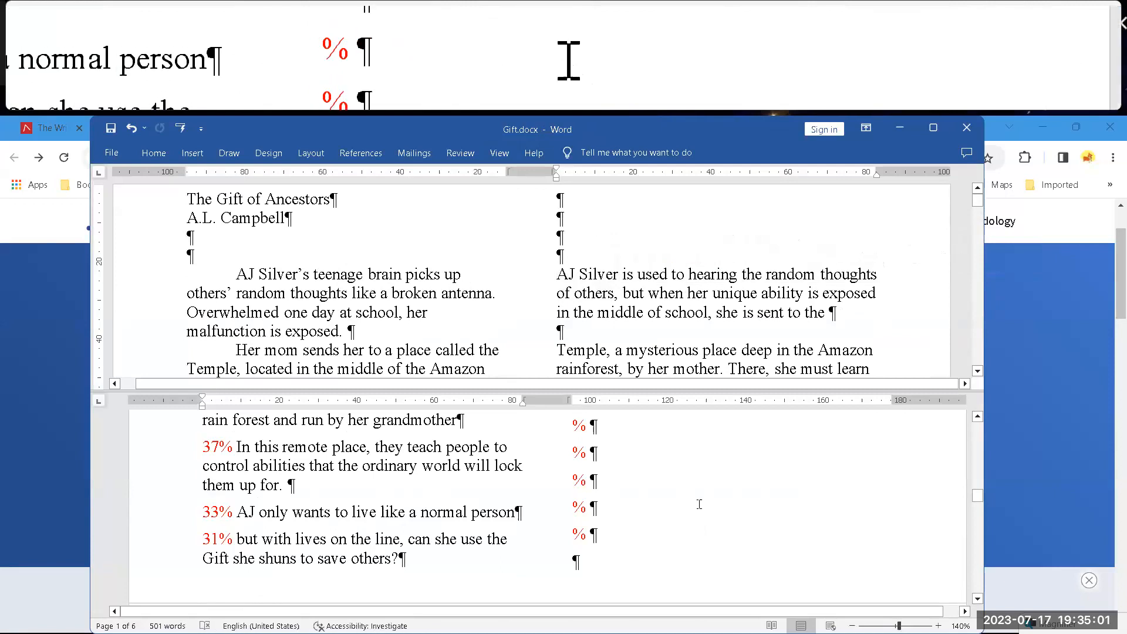
pyautogui.click(1049, 378)
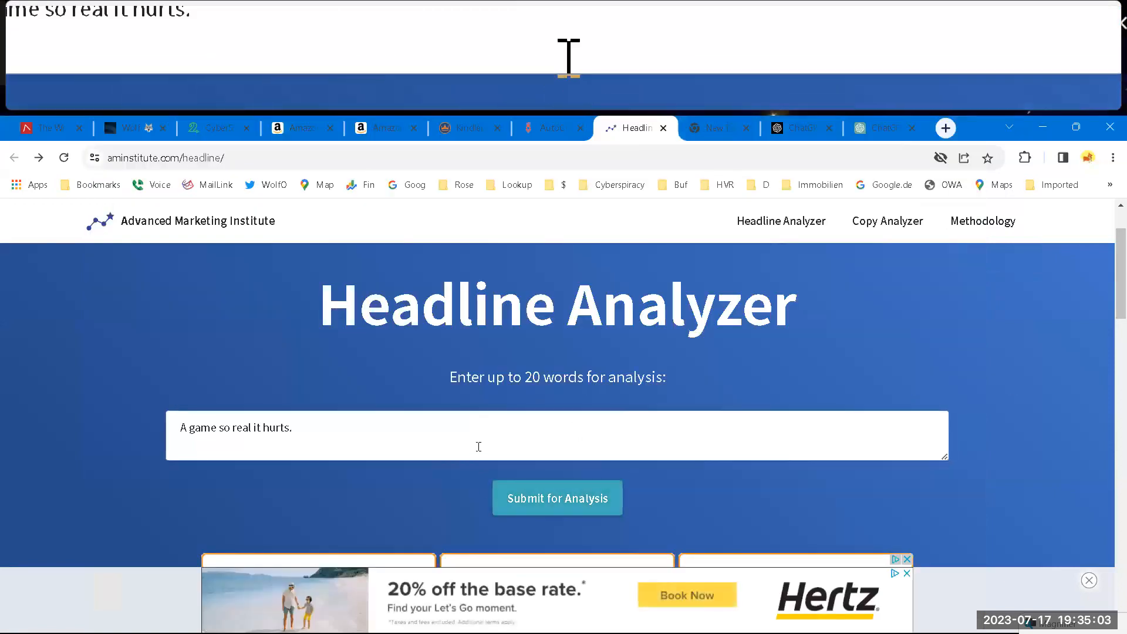
pyautogui.click(478, 446)
pyautogui.hotkey('ctrl', 'a')
pyautogui.hotkey('ctrl', 'v')
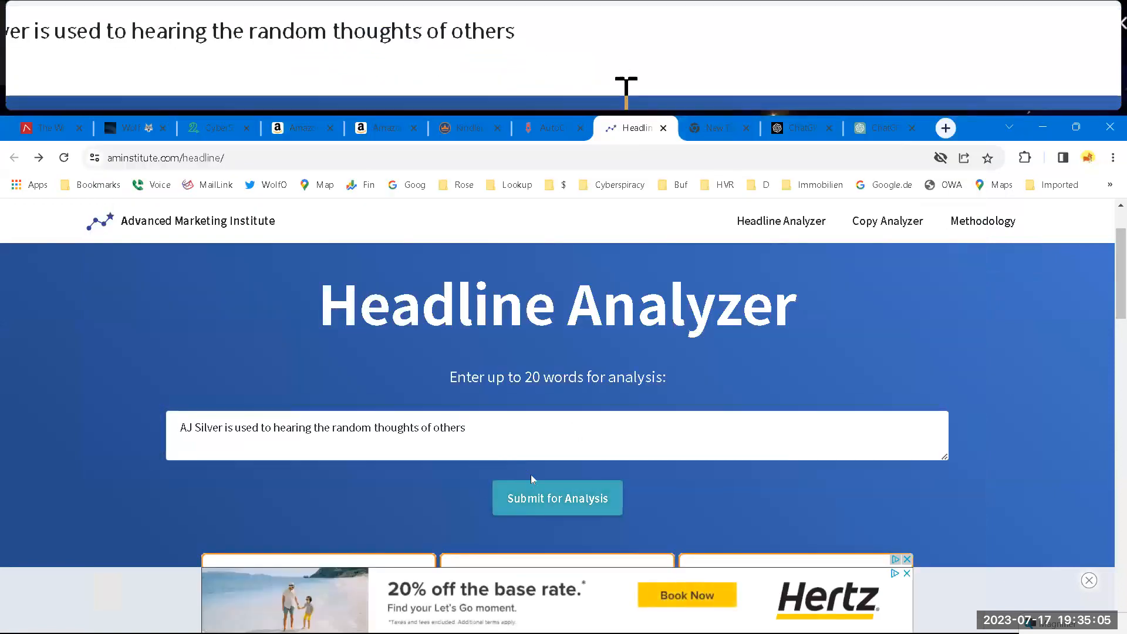
pyautogui.click(545, 497)
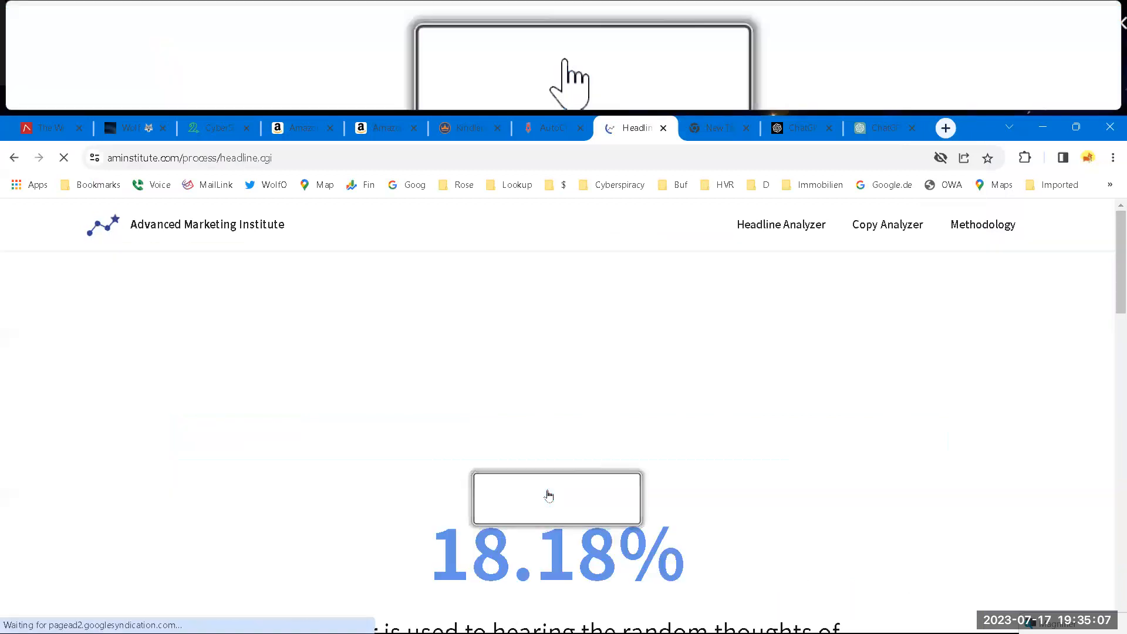
# - Return to Gift.docx and paste the clause after the first % sign under the second column's Average Emotional Score heading
pyautogui.hotkey('alt', 'Tab')
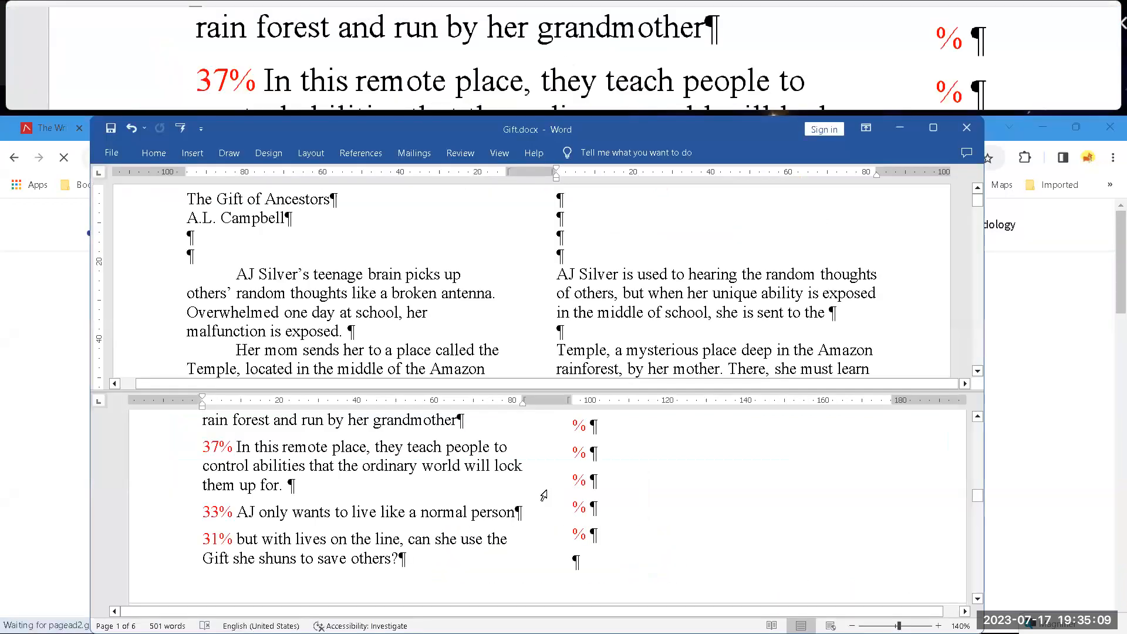
pyautogui.click(672, 475)
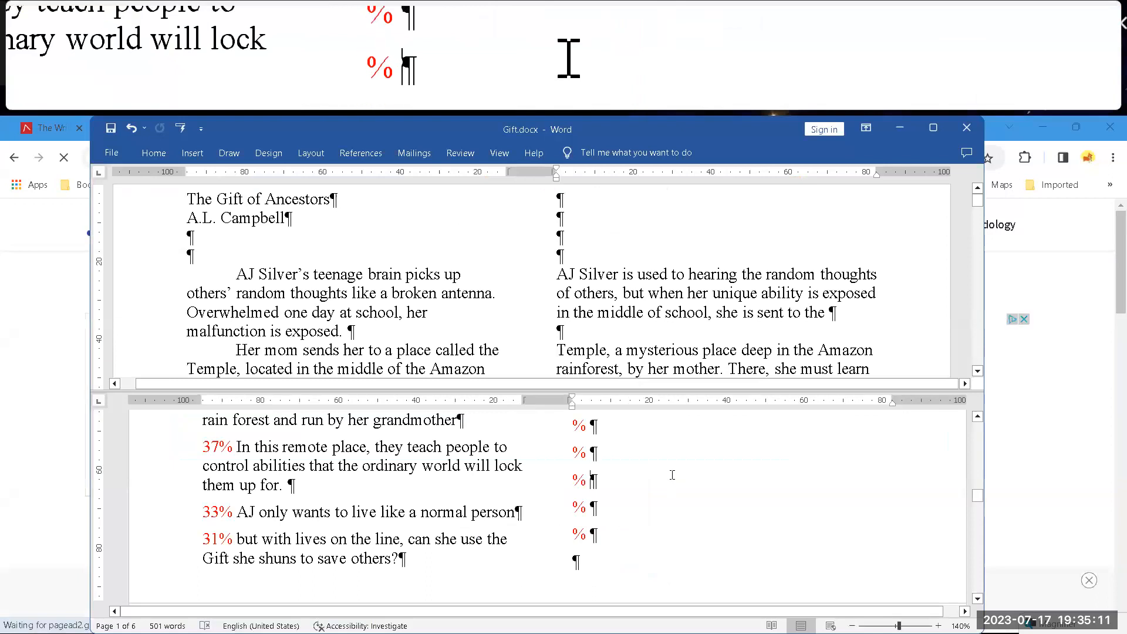
pyautogui.scroll(10, 672, 474)
pyautogui.click(601, 487)
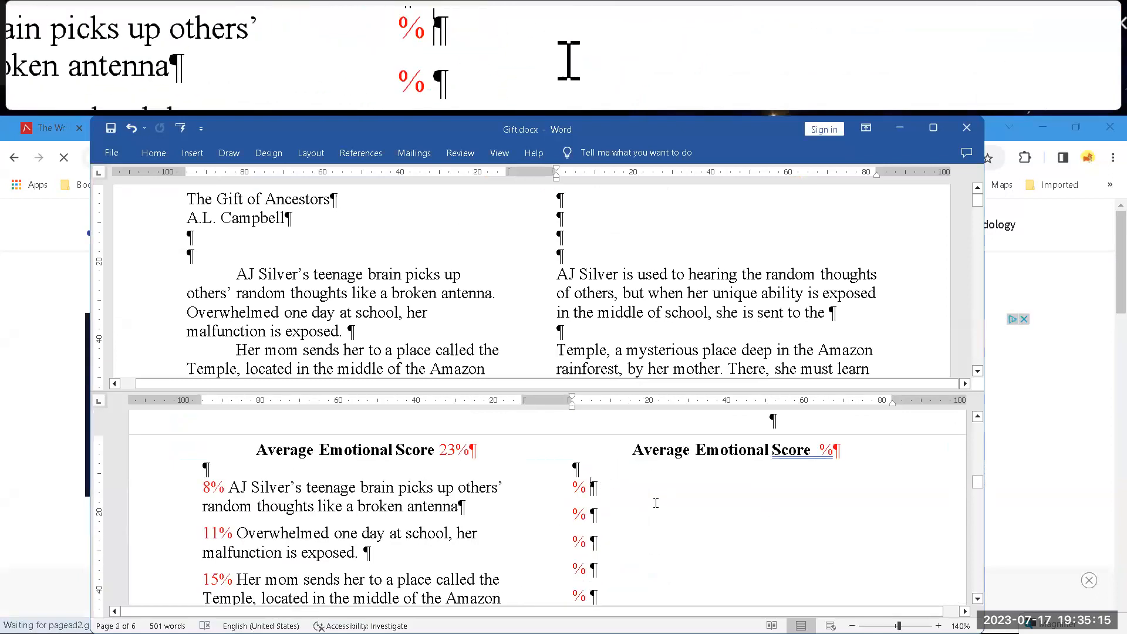
pyautogui.hotkey('ctrl', 'v')
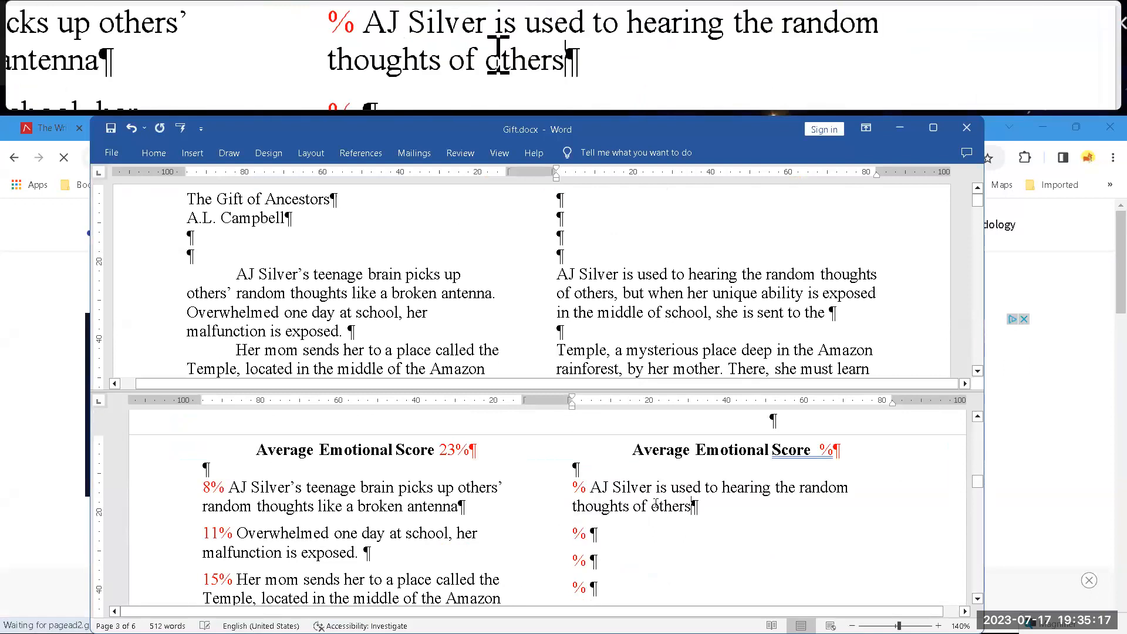
# - Enter 18 before the % sign as the emotional score of the pasted clause
pyautogui.press('Up')
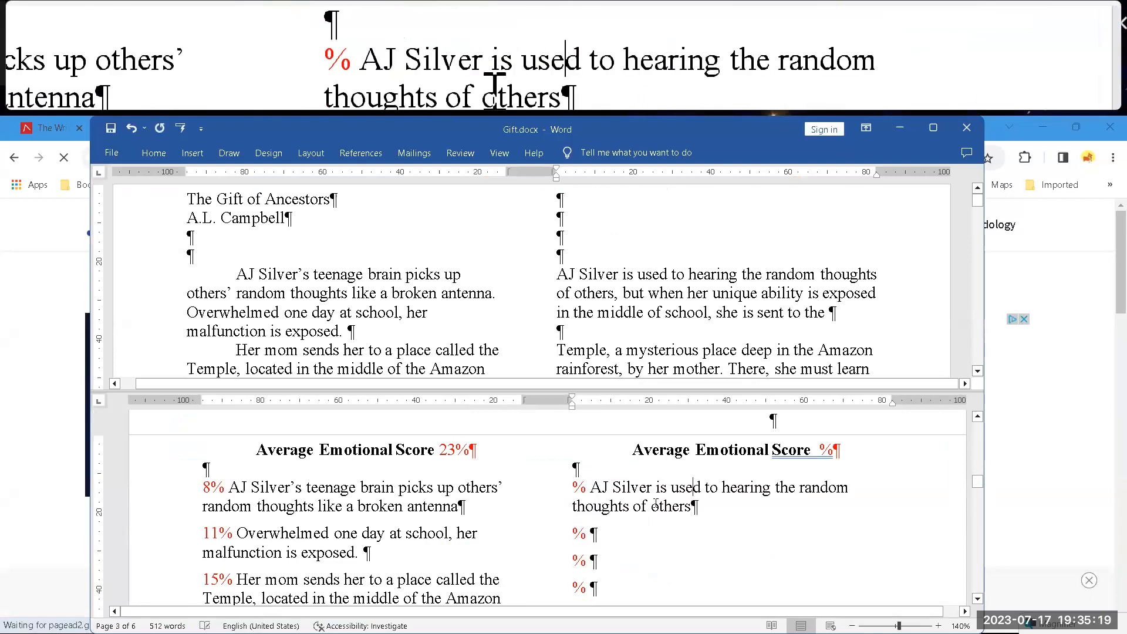
pyautogui.press('Home')
pyautogui.write('19')
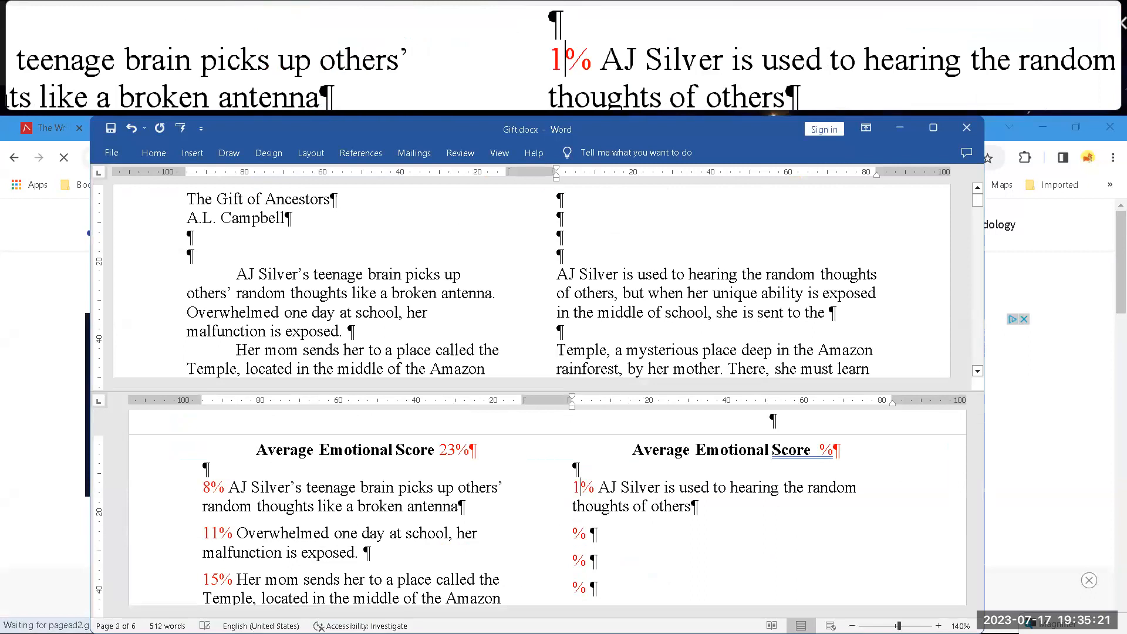
pyautogui.press('BackSpace')
pyautogui.write('8')
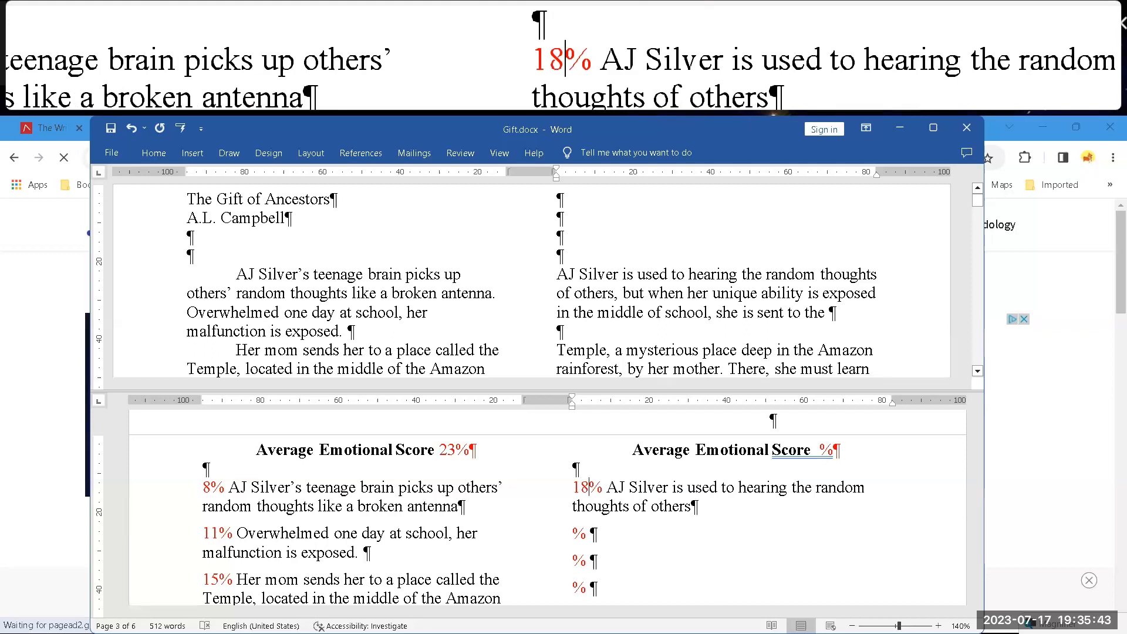
# - Join the AI-written blurb's two paragraphs after "she is sent to the", removing the empty line between them
pyautogui.click(625, 293)
pyautogui.click(624, 294)
pyautogui.moveTo(655, 300); pyautogui.dragTo(759, 309)
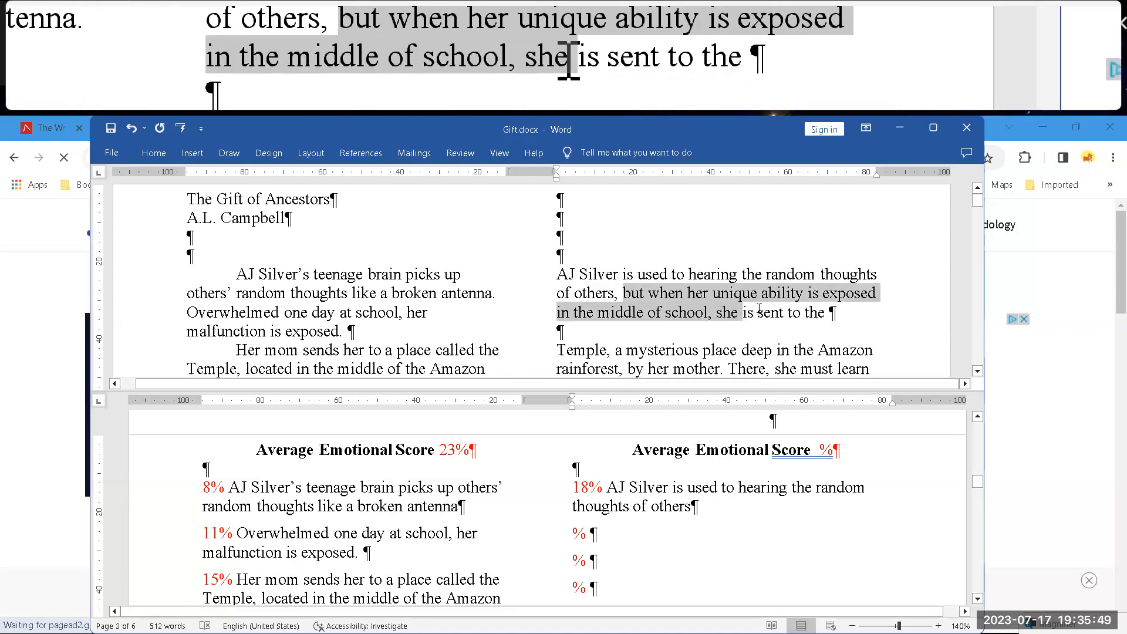
pyautogui.click(840, 312)
pyautogui.press('Delete')
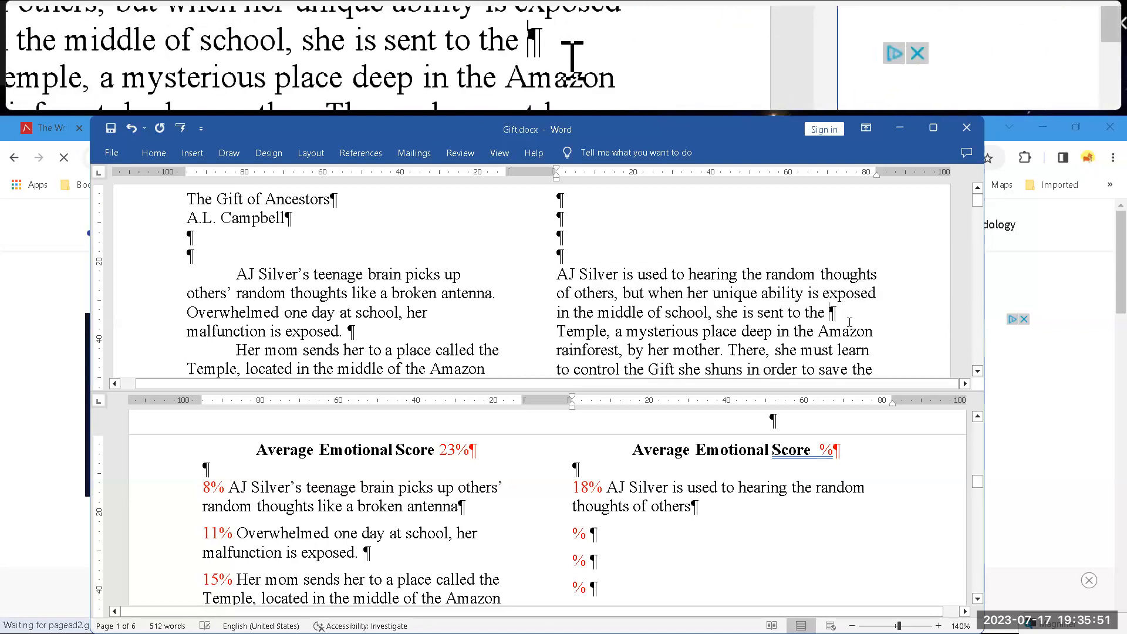
pyautogui.press('Delete')
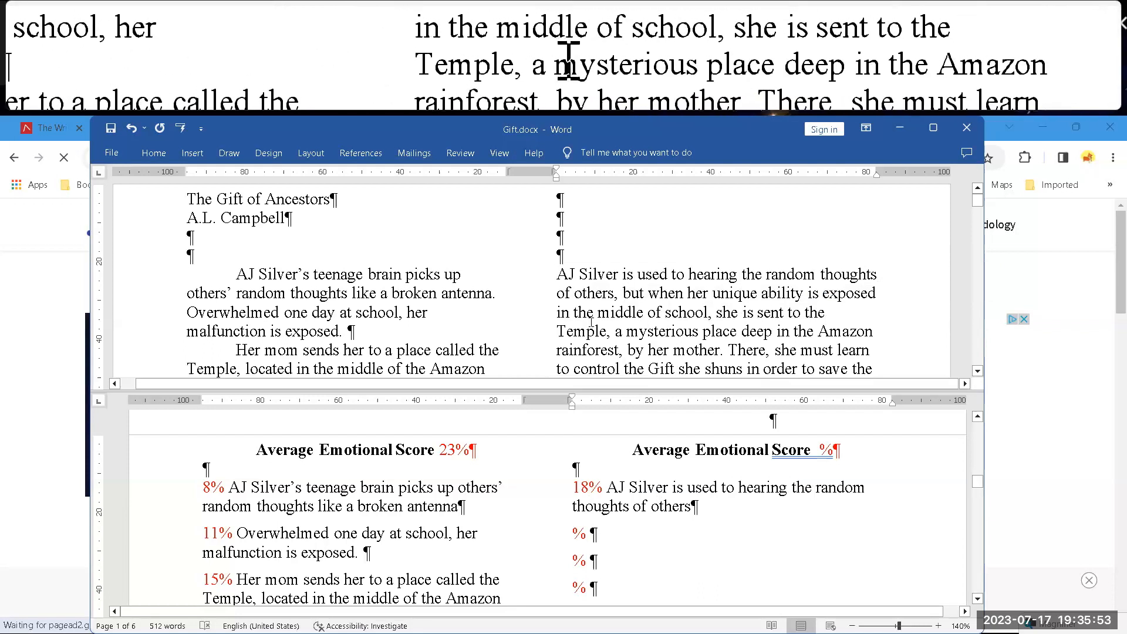
# - Copy the clause from "but when her unique ability" through "she is sent to the Temple" in the AI-written blurb
pyautogui.moveTo(622, 293); pyautogui.dragTo(605, 332)
pyautogui.hotkey('ctrl', 'c')
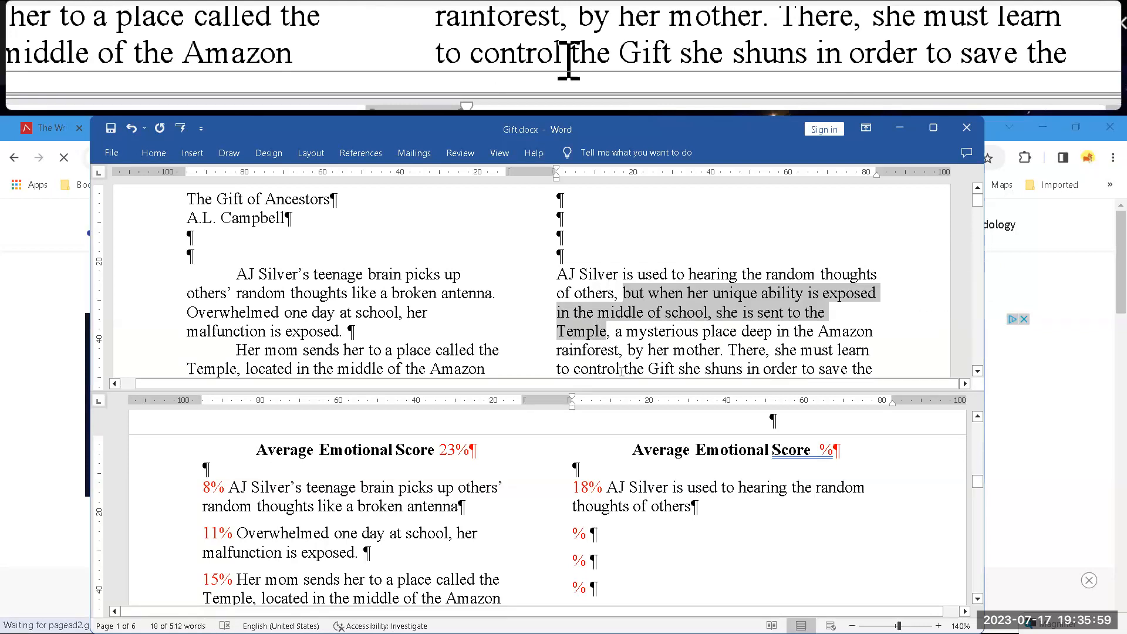
pyautogui.click(622, 369)
# - Switch to Chrome, go back to the Headline Analyzer form, replace its text with the copied clause about the Temple, and submit it for analysis
pyautogui.hotkey('alt', 'Tab')
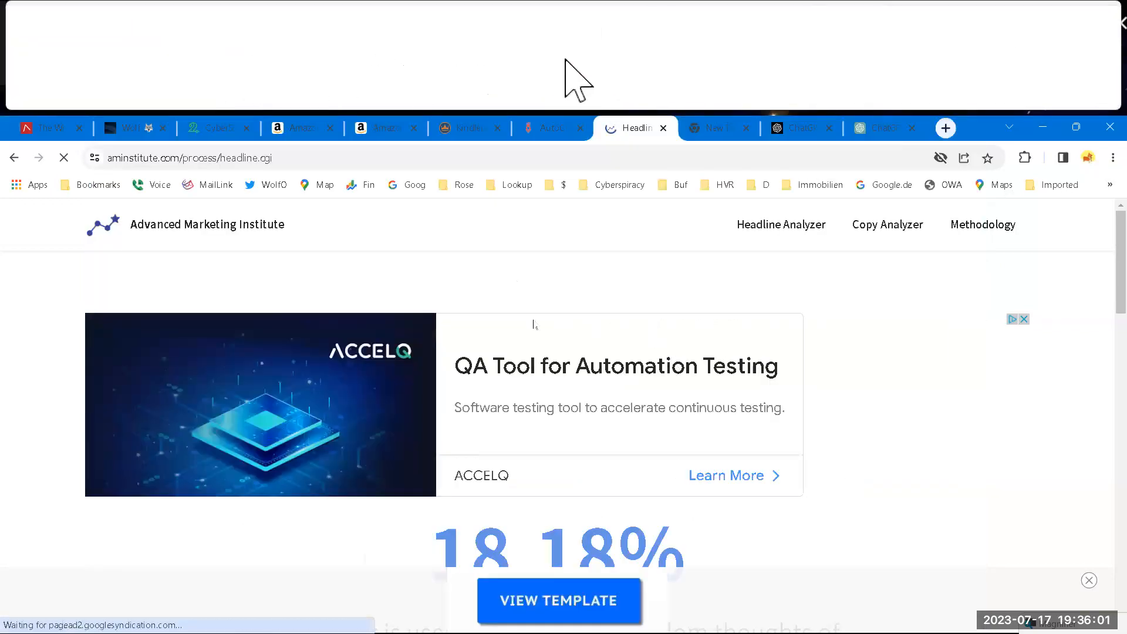
pyautogui.scroll(-3, 552, 394)
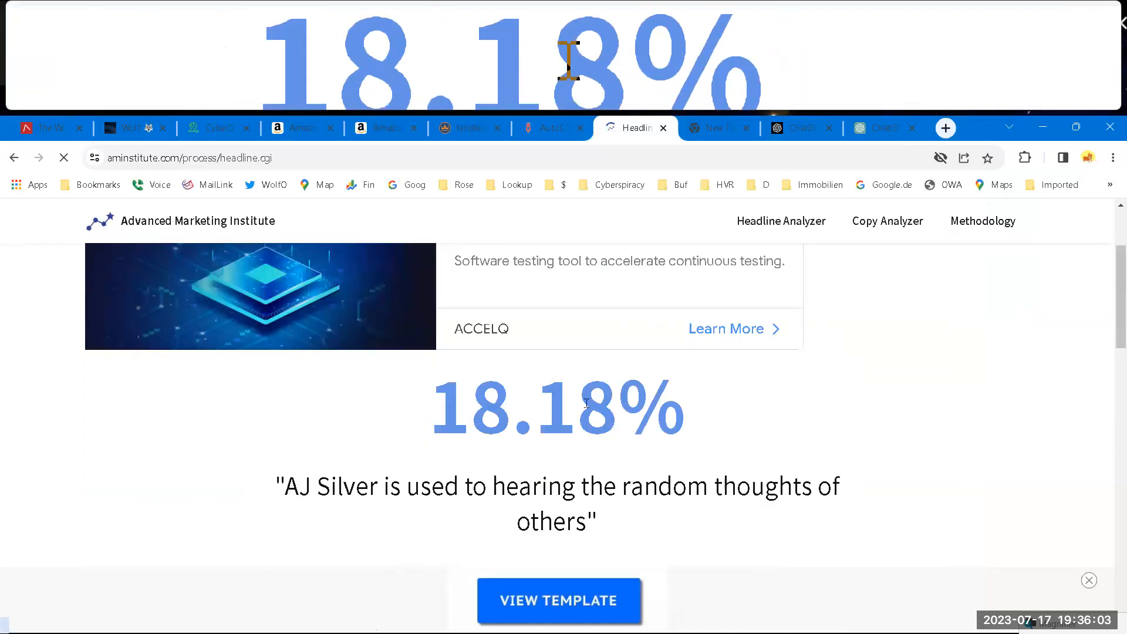
pyautogui.hotkey('alt', 'Left')
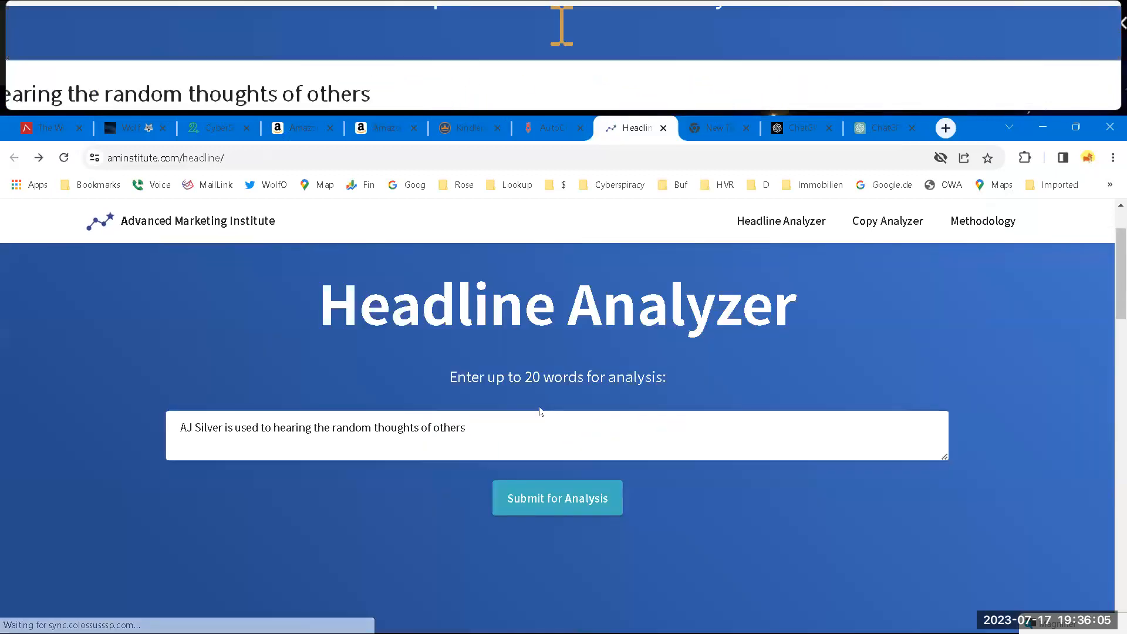
pyautogui.tripleClick(297, 446)
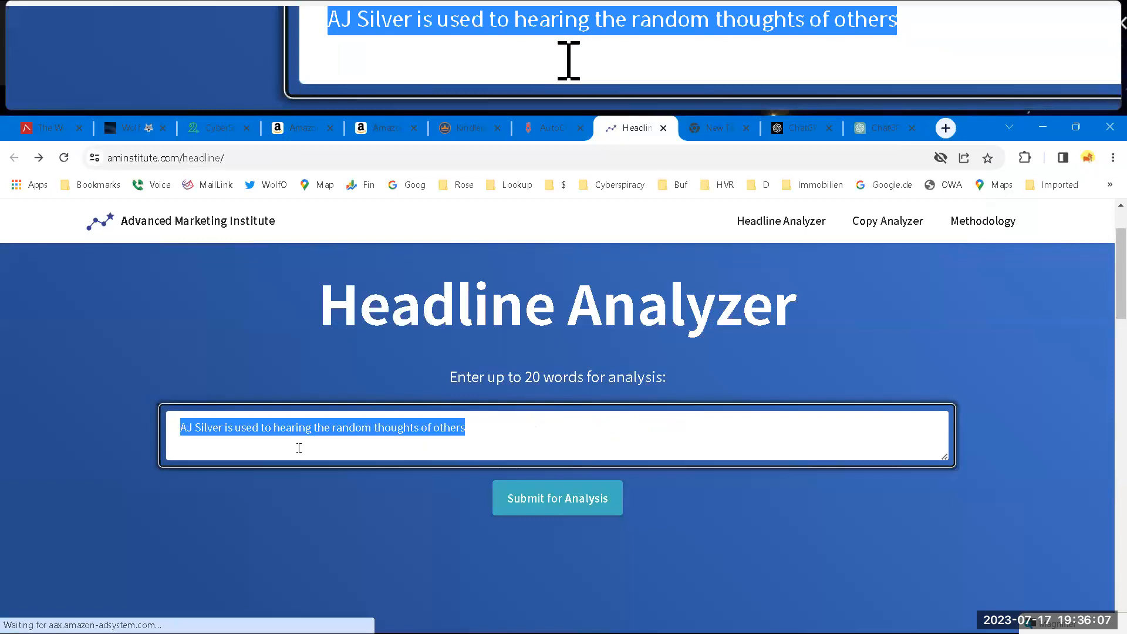
pyautogui.hotkey('ctrl', 'v')
pyautogui.click(548, 503)
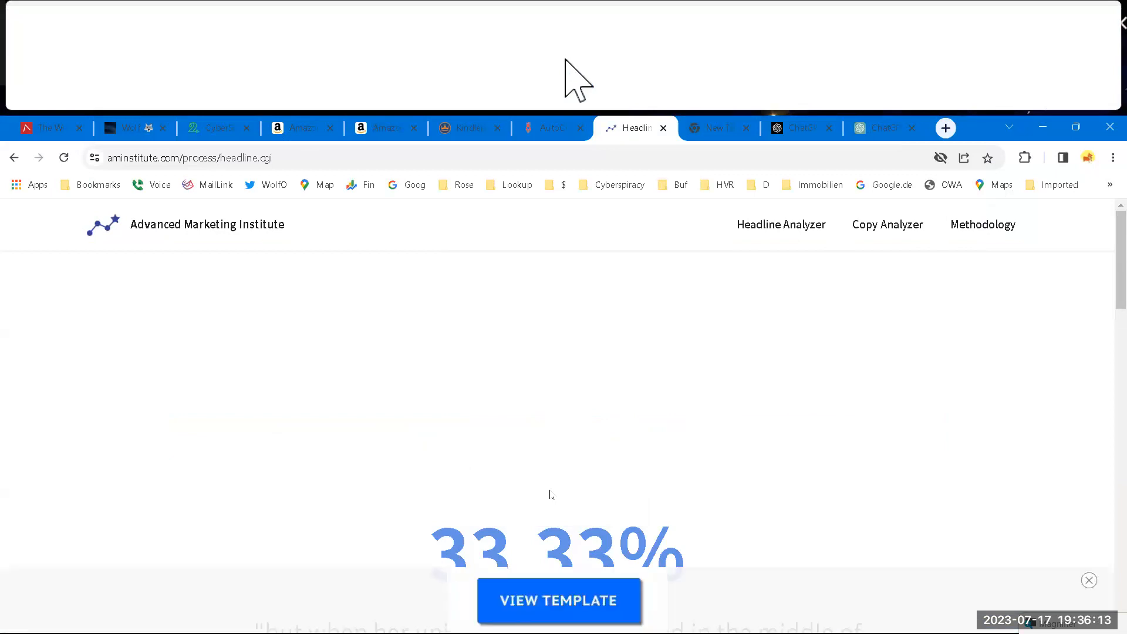
# - Return to Gift.docx, paste the clause after the second column's first unfilled % sign, and enter 33 before that sign as its emotional score
pyautogui.hotkey('alt', 'Tab')
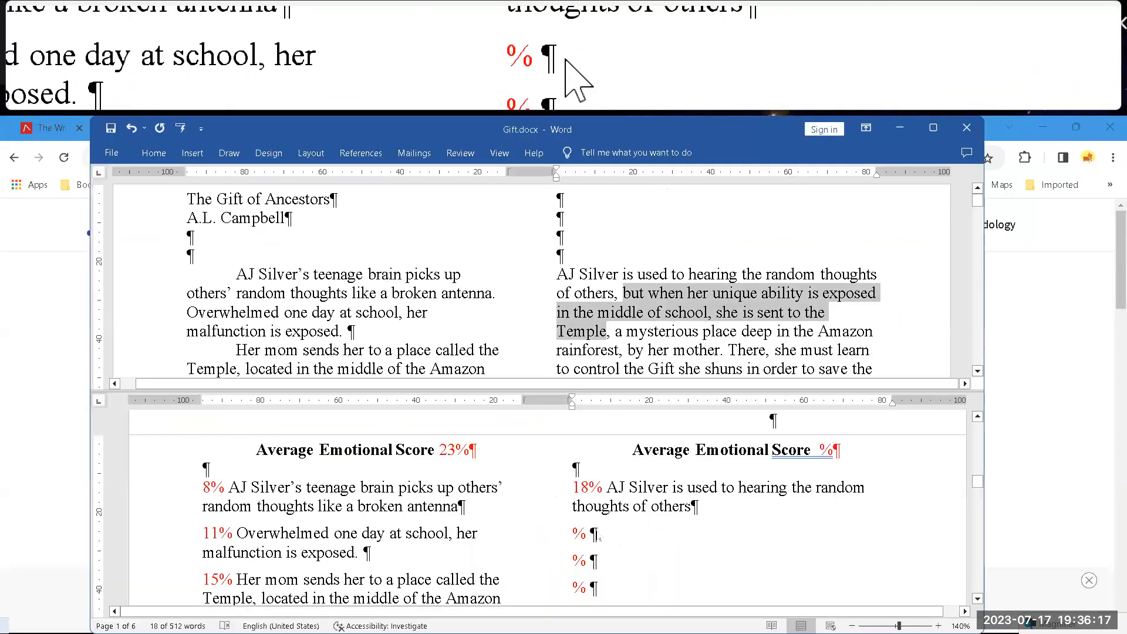
pyautogui.click(588, 487)
pyautogui.click(594, 534)
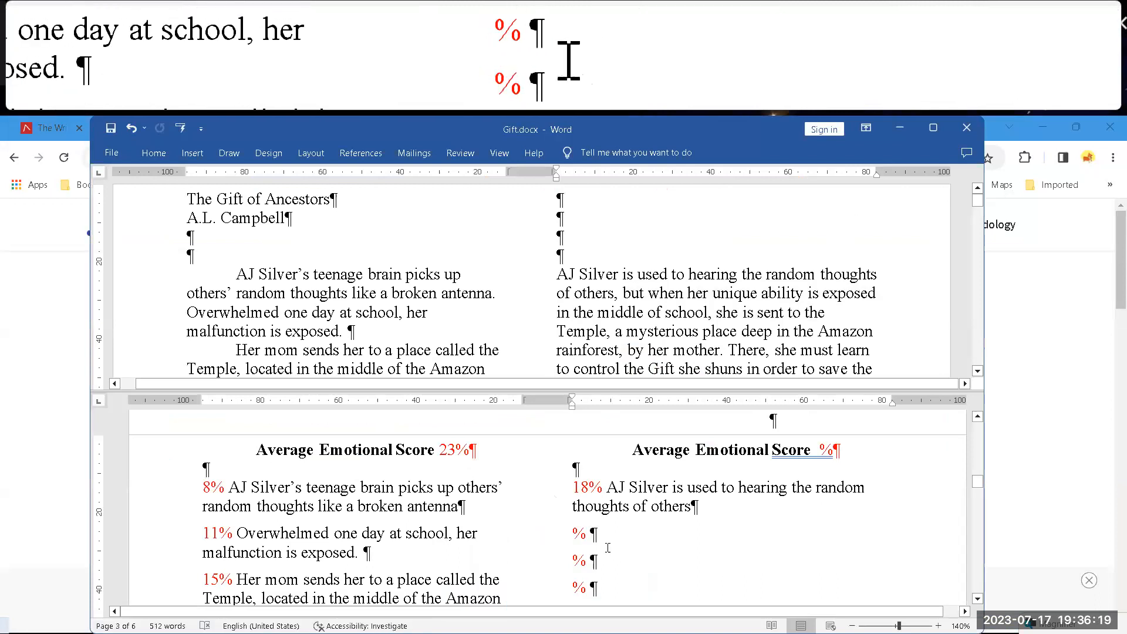
pyautogui.hotkey('ctrl', 'v')
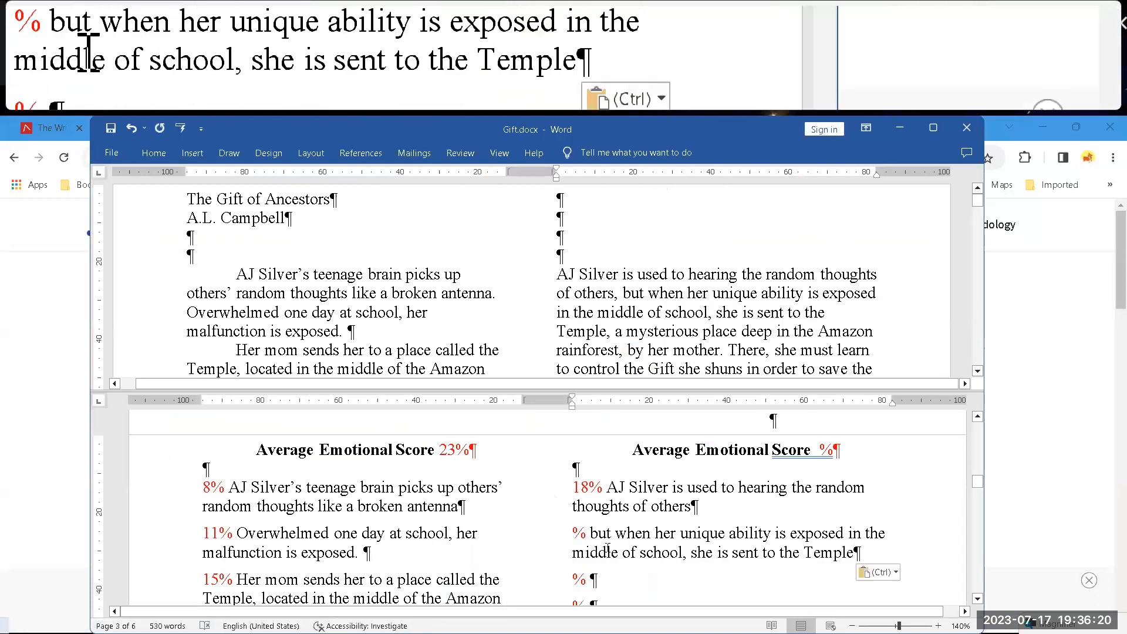
pyautogui.click(574, 533)
pyautogui.write('33')
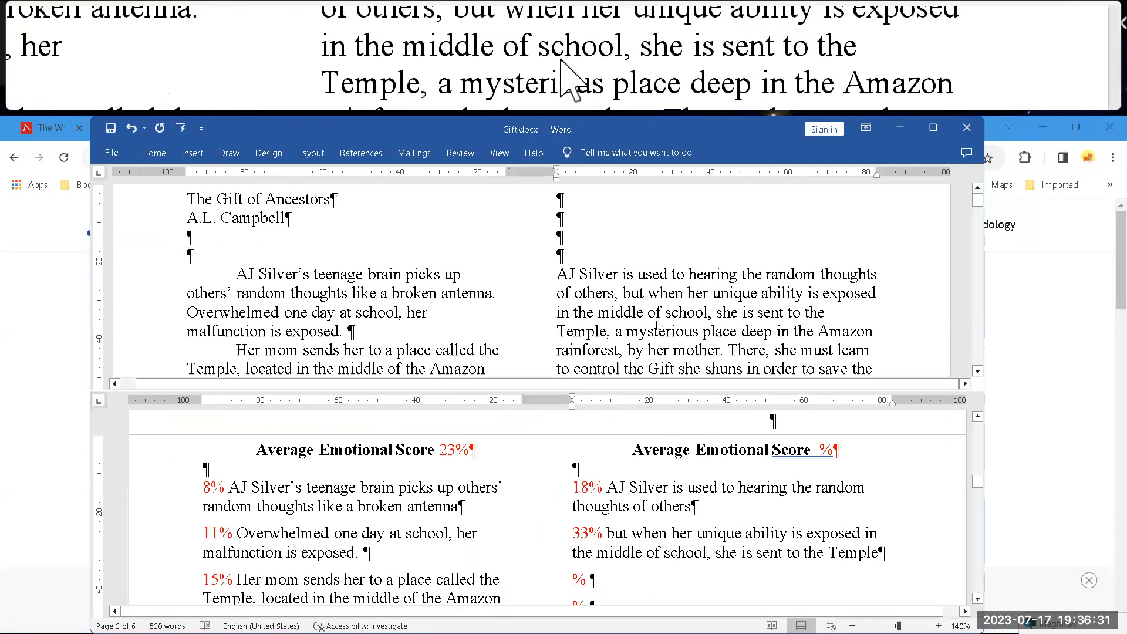
# - Copy "a mysterious place deep in the Amazon rainforest, by her mother" from the AI-written blurb and switch to Chrome to replace the Headline Analyzer text
pyautogui.moveTo(628, 293); pyautogui.dragTo(714, 352)
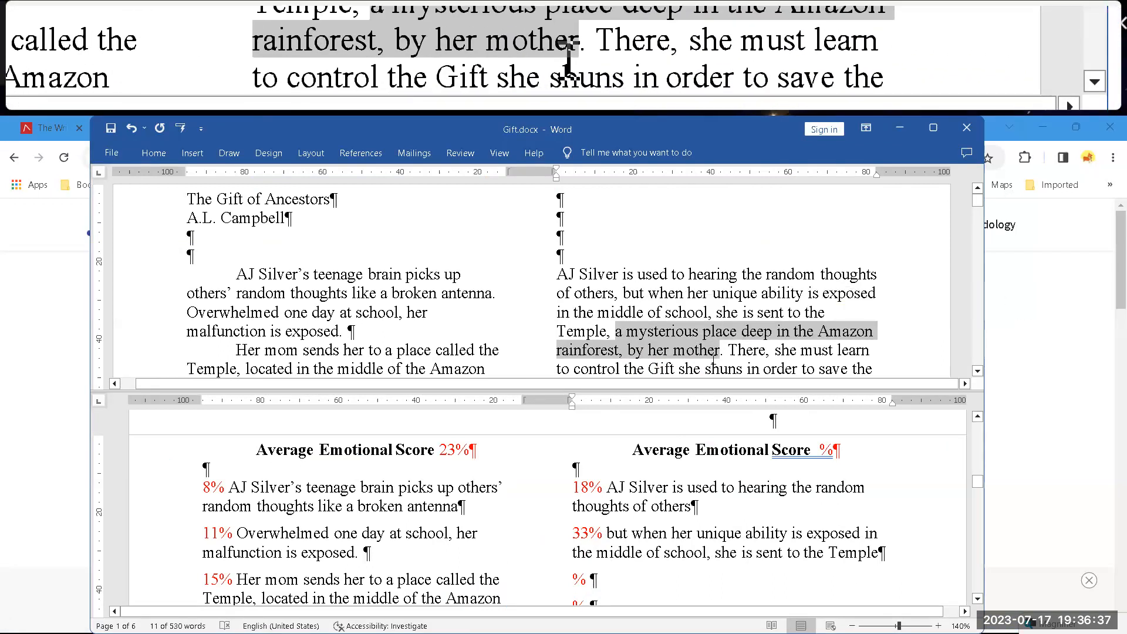
pyautogui.hotkey('alt', 'Tab')
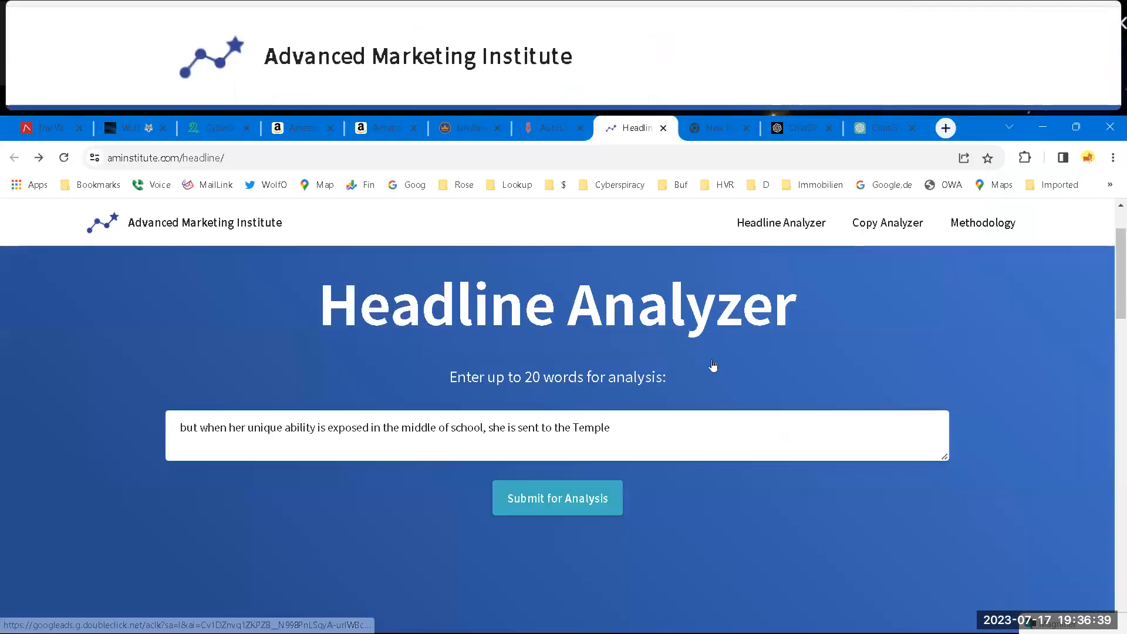
pyautogui.moveTo(649, 435); pyautogui.dragTo(474, 429)
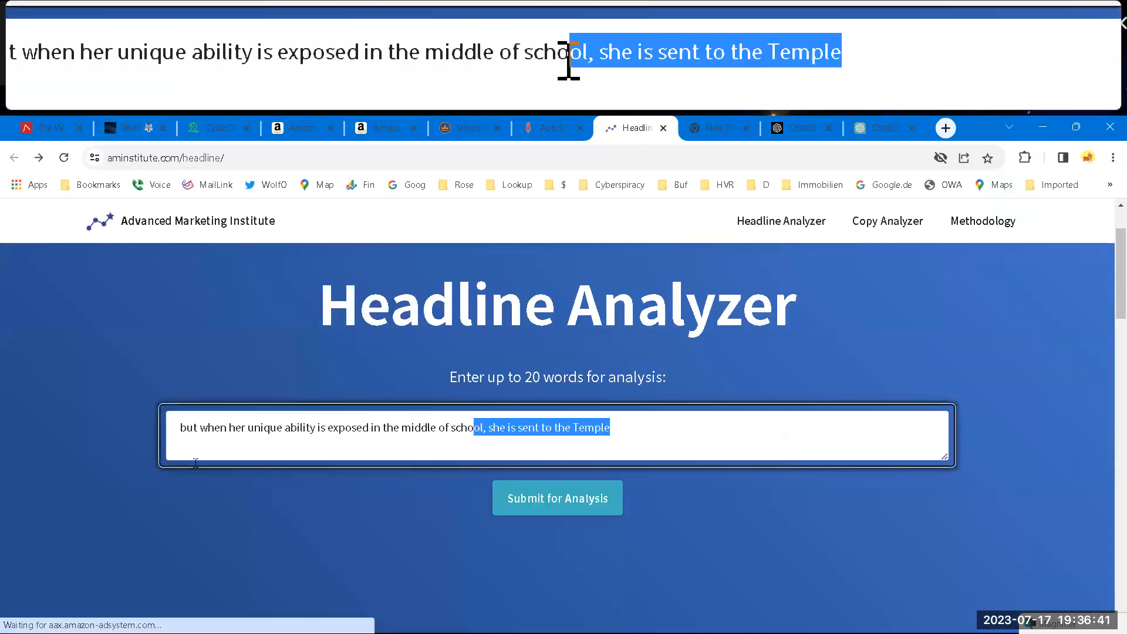
# - Replace the headline text with "a mysterious place deep in the Amazon rainforest, by her mother" and submit it for analysis
pyautogui.hotkey('ctrl', 'a')
pyautogui.write('a mysterious place deep in the Amazon rainforest, by her mother')
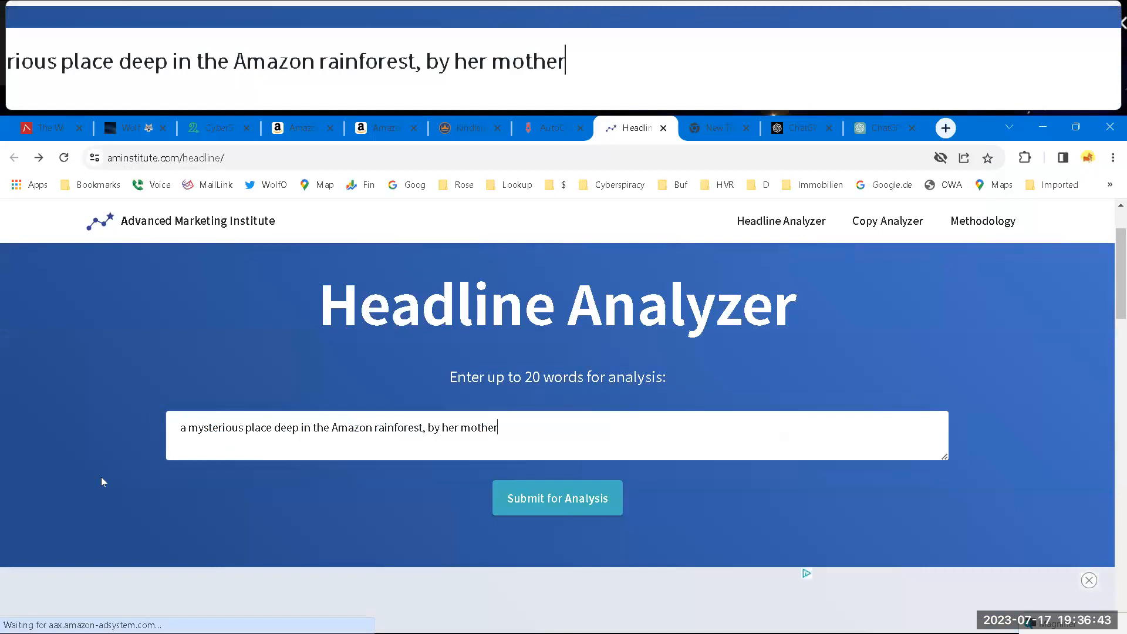
pyautogui.click(527, 500)
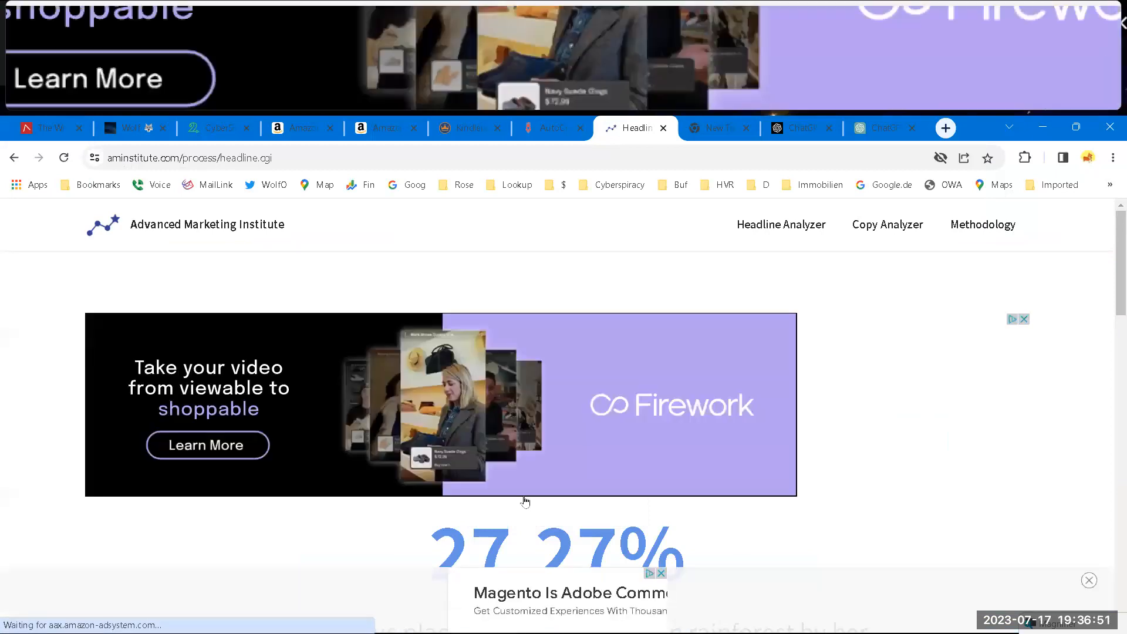
# - Switch to Gift.docx in Word and fill the second blurb's first empty score line with 27% and "a mysterious place deep in the Amazon rainforest, by her mother"
pyautogui.hotkey('alt', 'Tab')
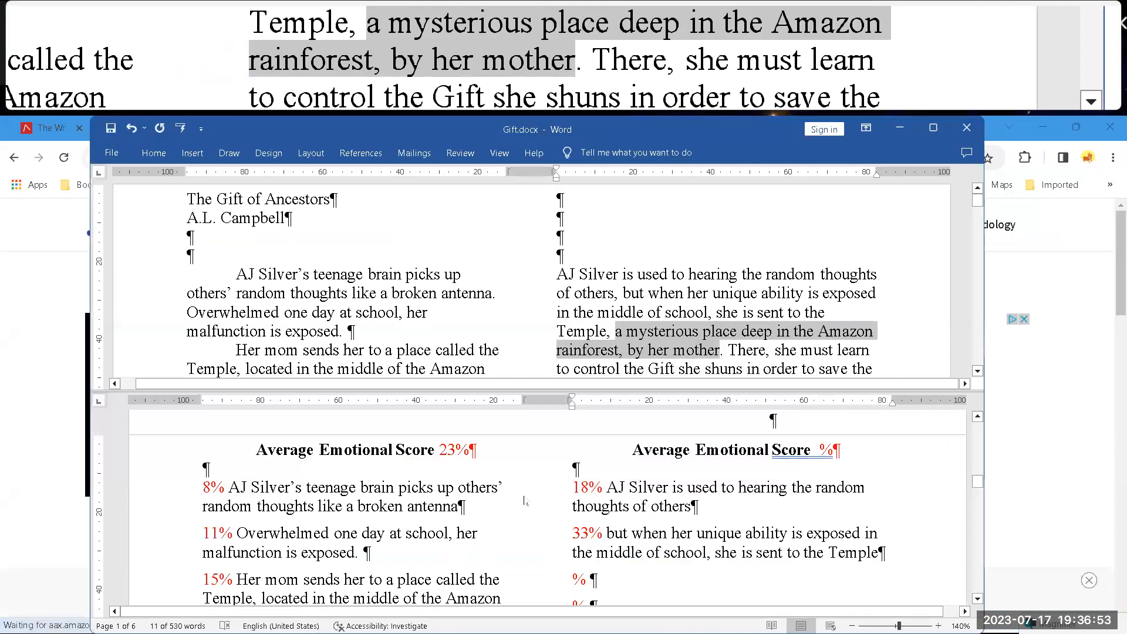
pyautogui.press('Down')
pyautogui.press('Down')
pyautogui.click(579, 578)
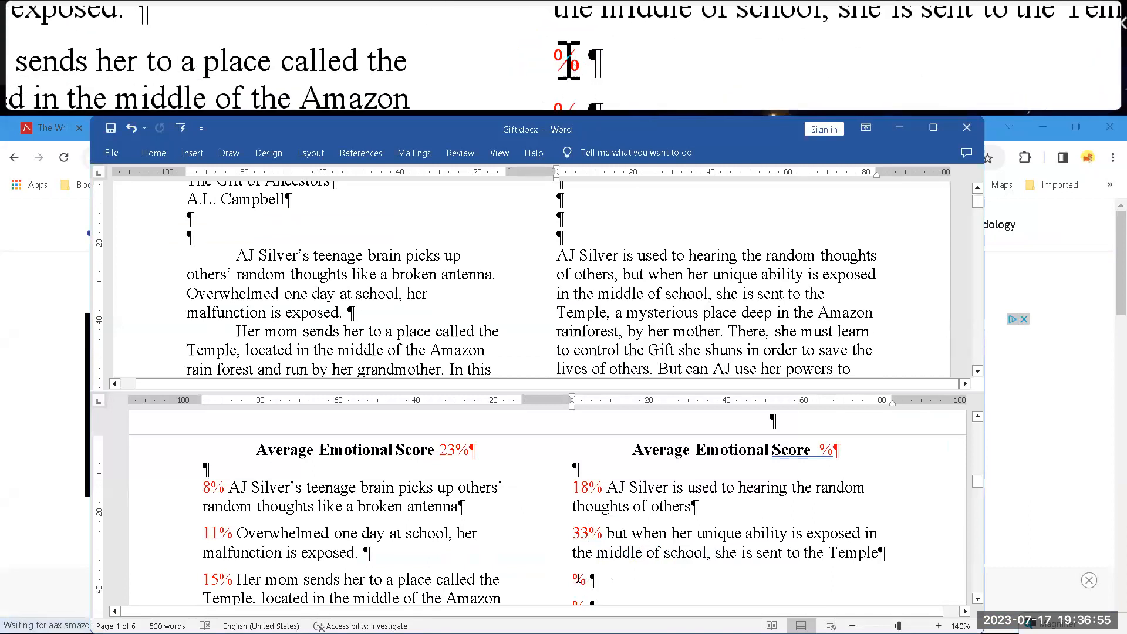
pyautogui.click(575, 580)
pyautogui.write('27')
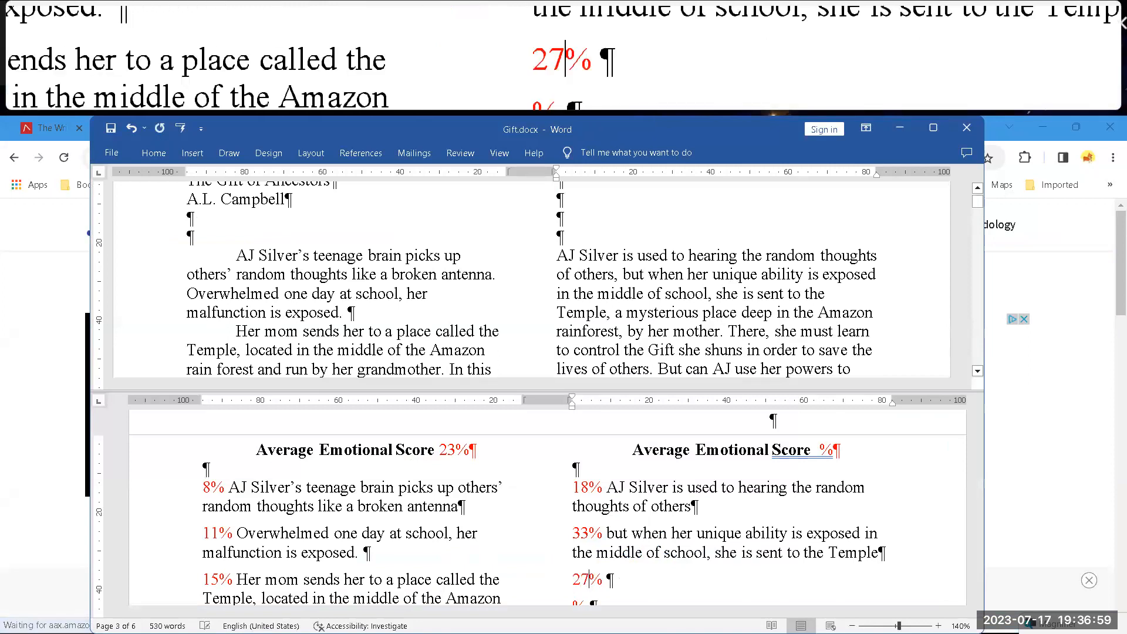
pyautogui.write('a mysterious place deep in the Amazon rainforest, by her mother')
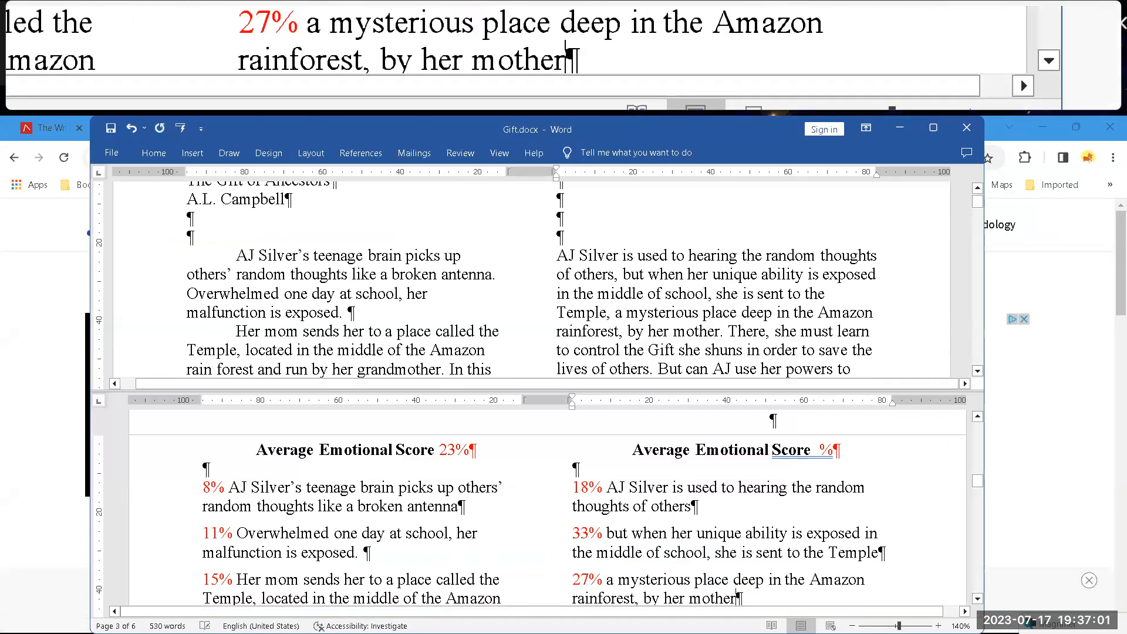
# - Copy "There, she must learn to control the Gift she shuns in order to save the lives of others" from the second blurb
pyautogui.scroll(-2, 643, 583)
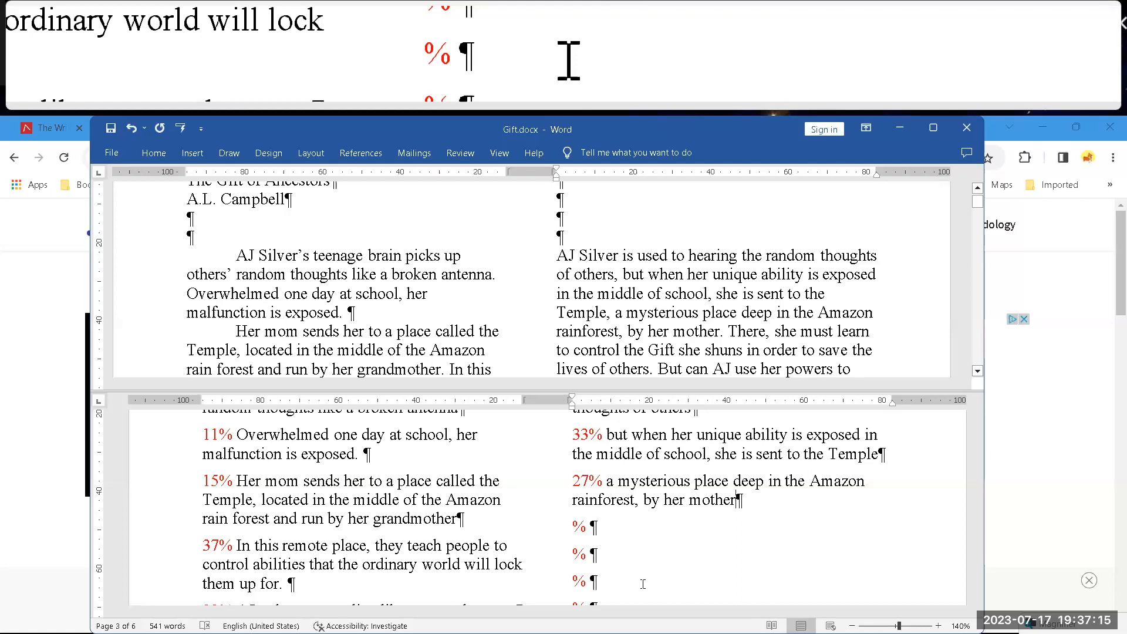
pyautogui.hotkey('alt', 'Tab')
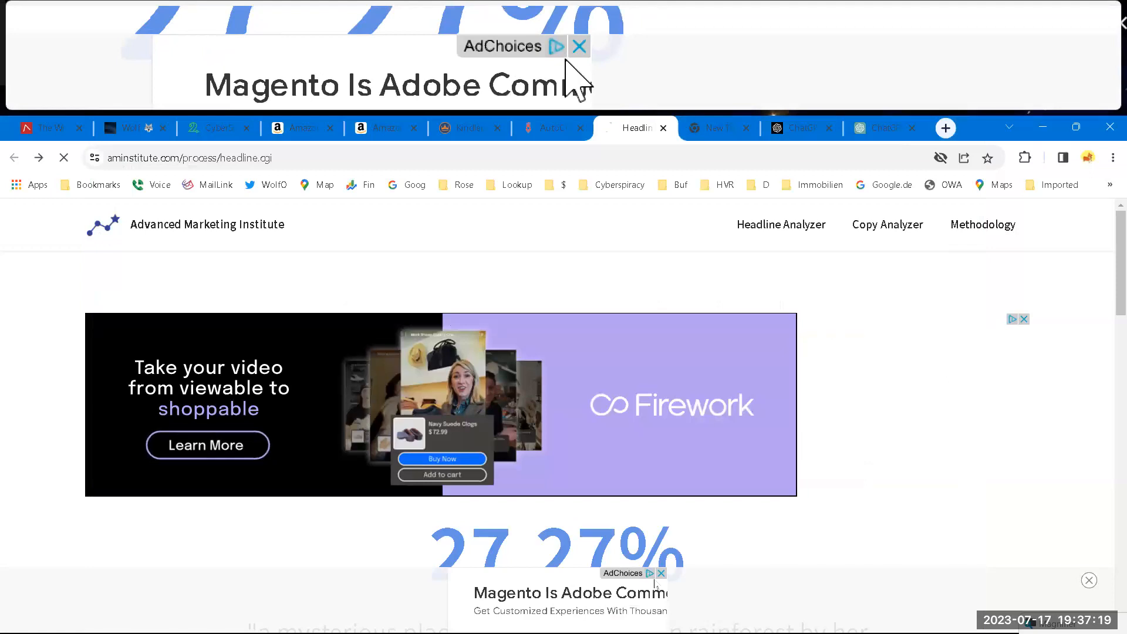
pyautogui.hotkey('alt', 'Tab')
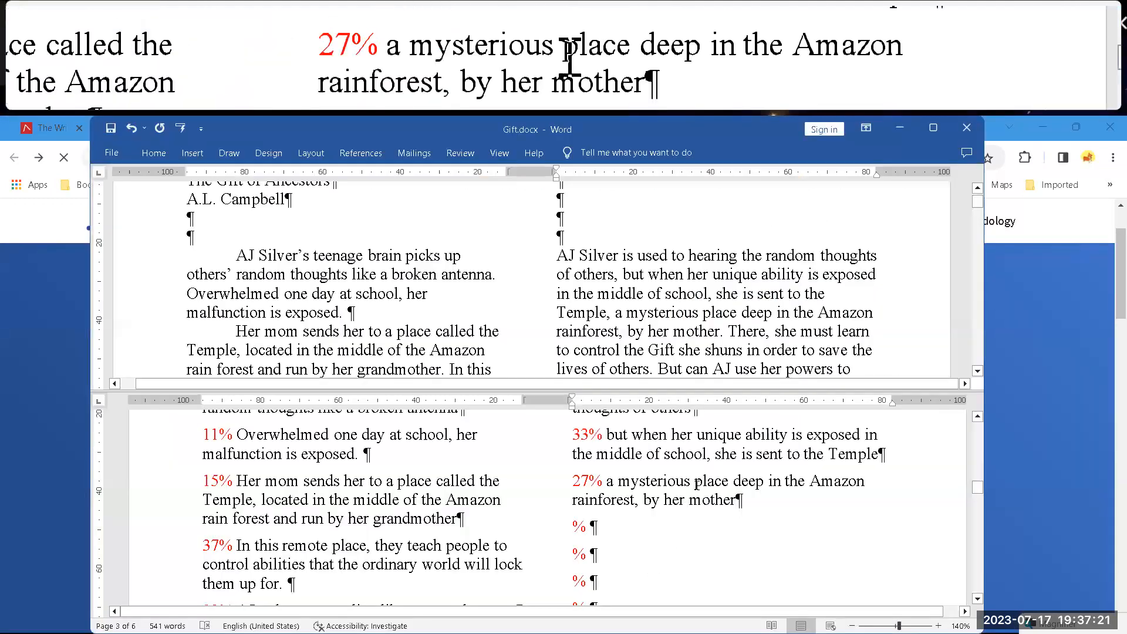
pyautogui.scroll(1, 680, 372)
pyautogui.scroll(5, 671, 484)
pyautogui.scroll(-2, 670, 485)
pyautogui.scroll(-10, 670, 485)
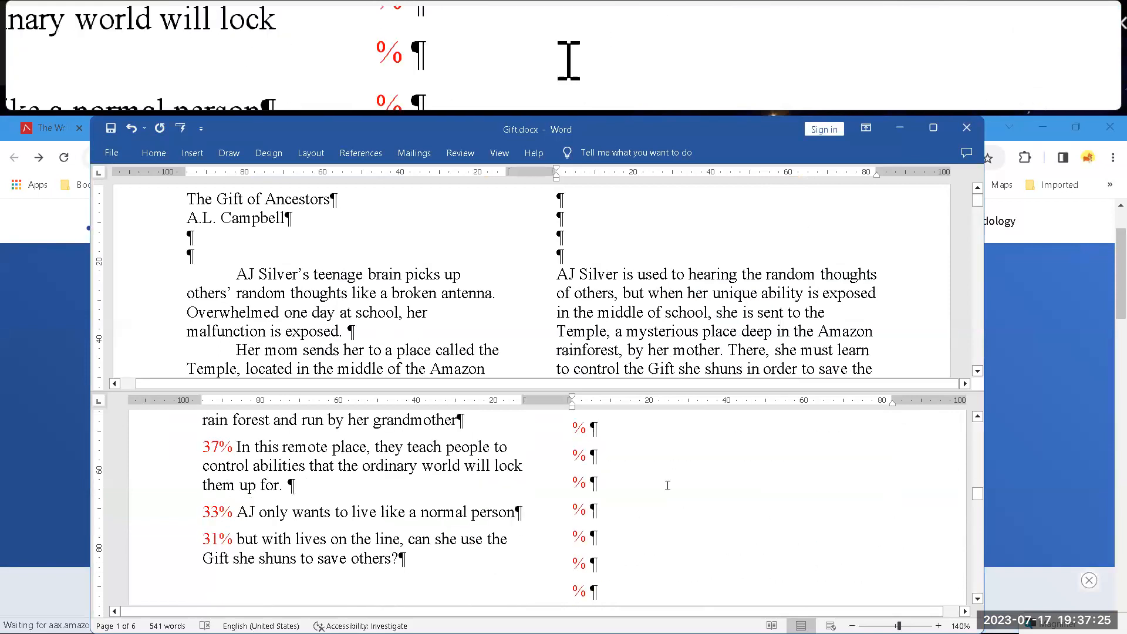
pyautogui.scroll(2, 668, 485)
pyautogui.scroll(-2, 650, 312)
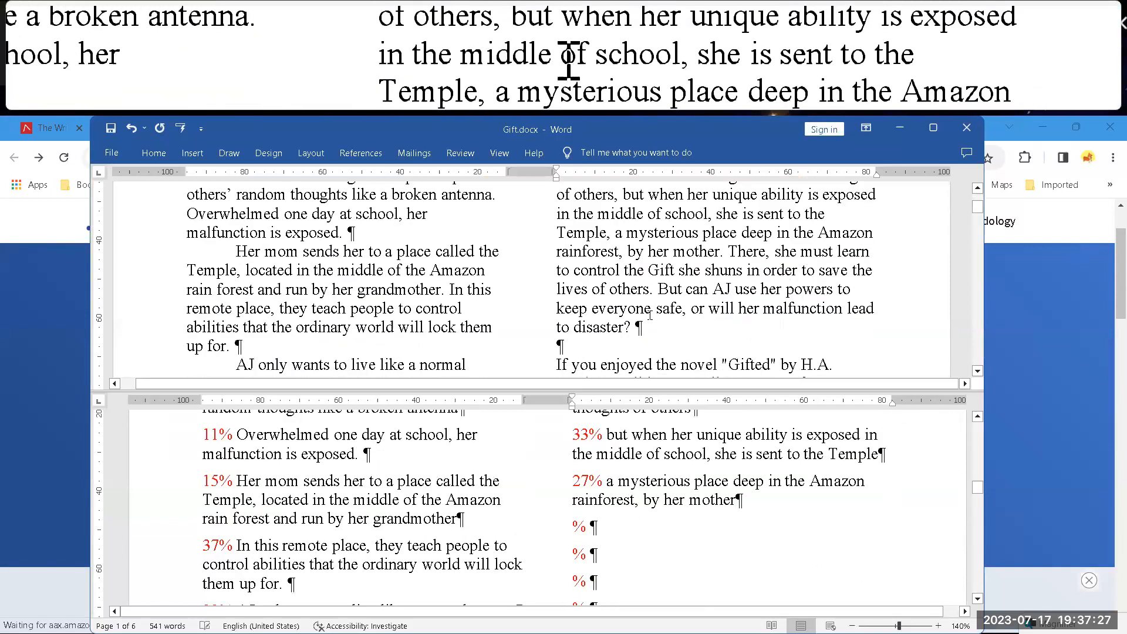
pyautogui.moveTo(729, 251); pyautogui.dragTo(651, 290)
pyautogui.hotkey('ctrl', 'c')
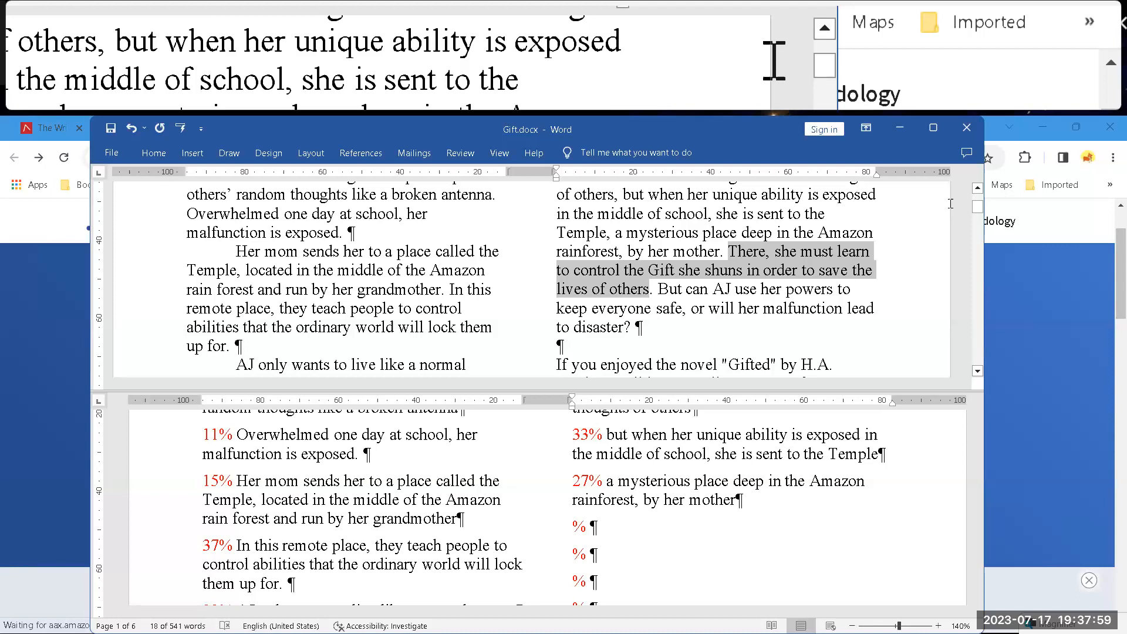
# - Switch to the Headline Analyzer in the browser, replace the headline text with the copied "There, she must learn" sentence and submit it for analysis
pyautogui.click(1043, 451)
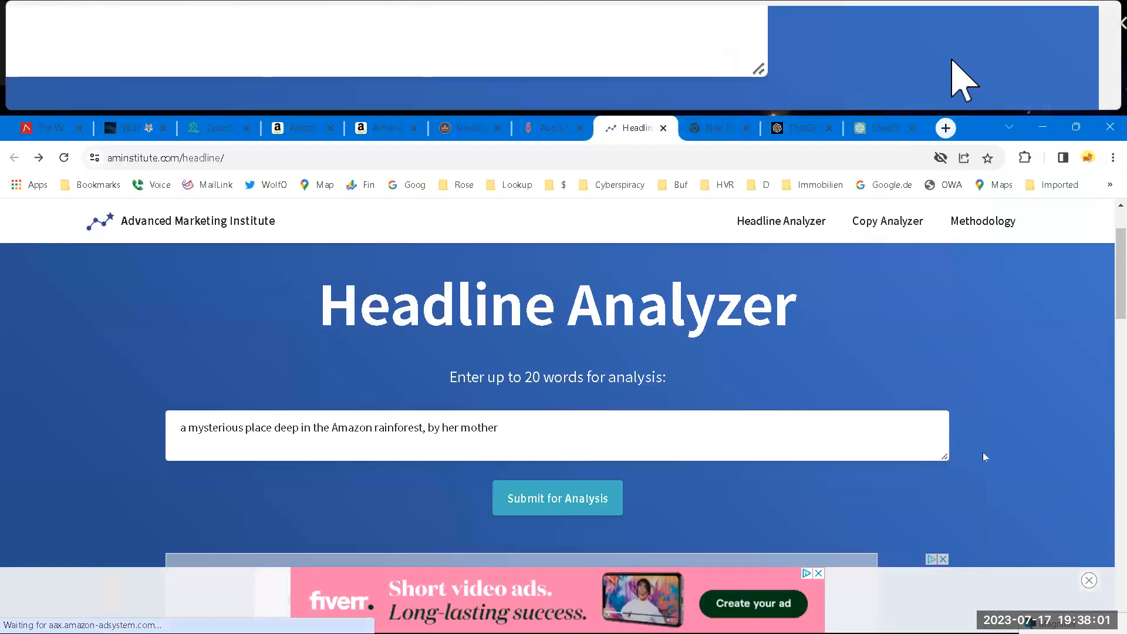
pyautogui.moveTo(557, 431); pyautogui.dragTo(166, 544)
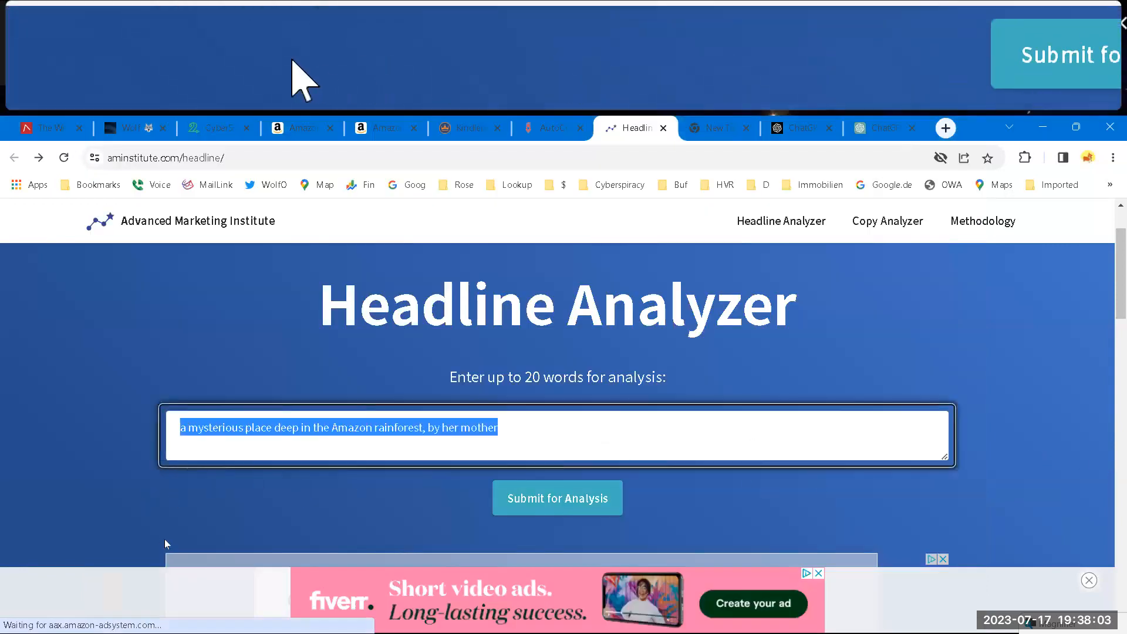
pyautogui.hotkey('ctrl', 'v')
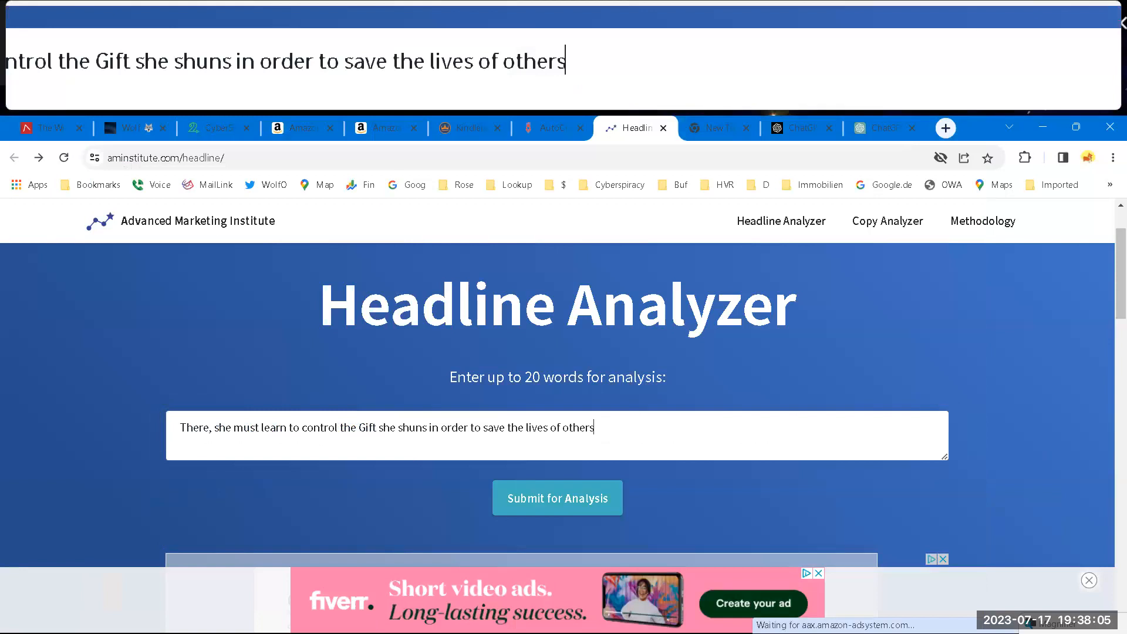
pyautogui.click(527, 501)
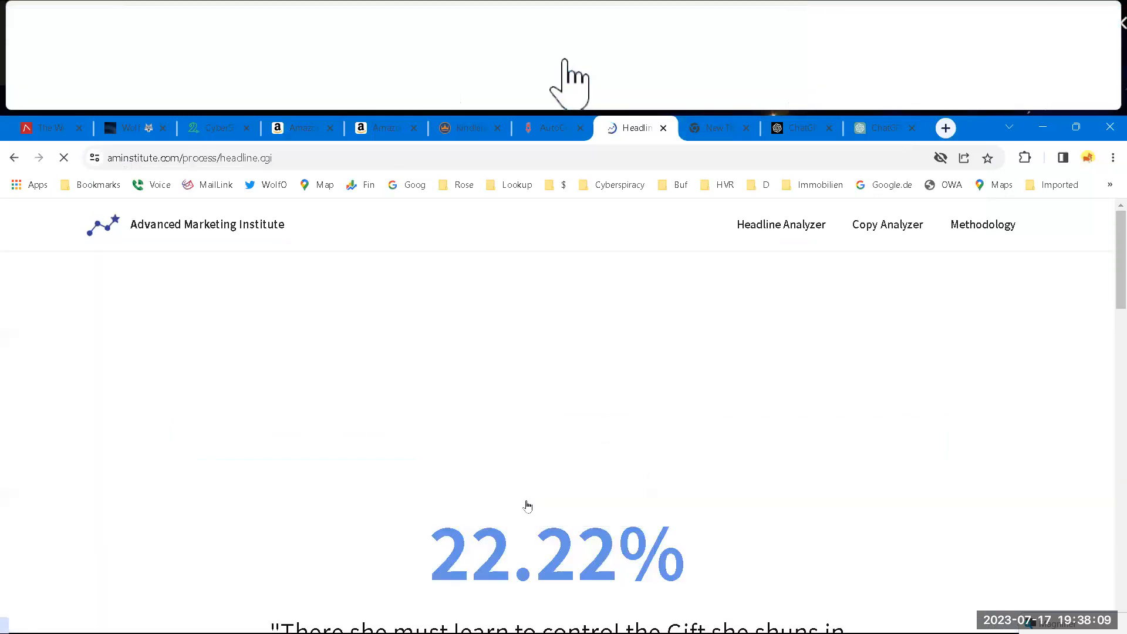
# - Back in the Word document, enter 22% on the next empty score line and paste the "There, she must learn" sentence after it
pyautogui.hotkey('alt', 'Tab')
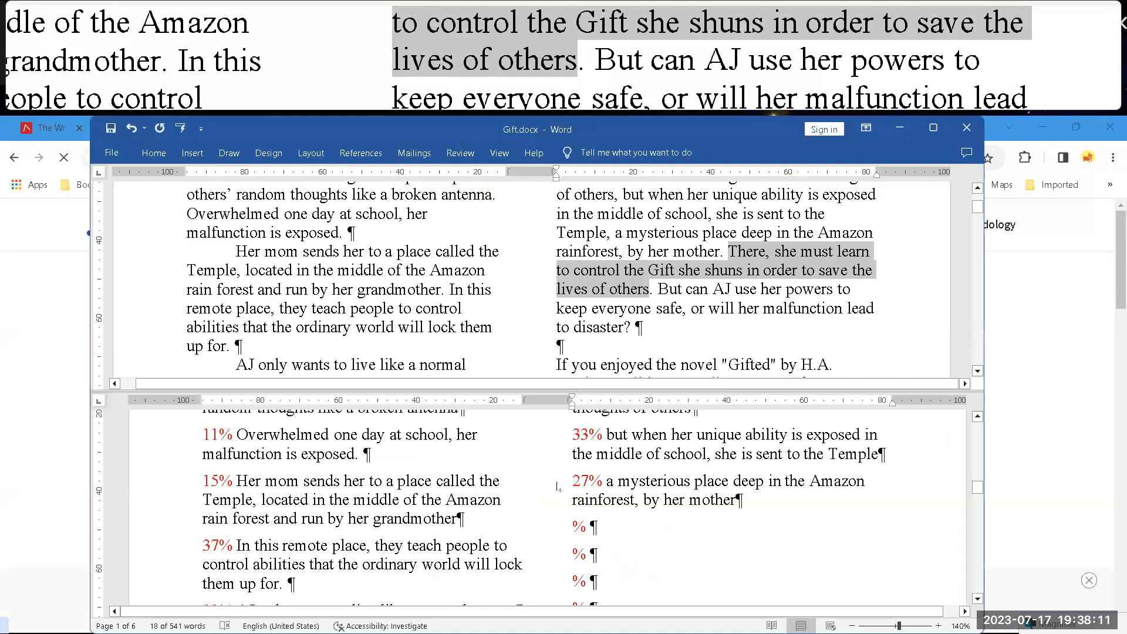
pyautogui.click(574, 522)
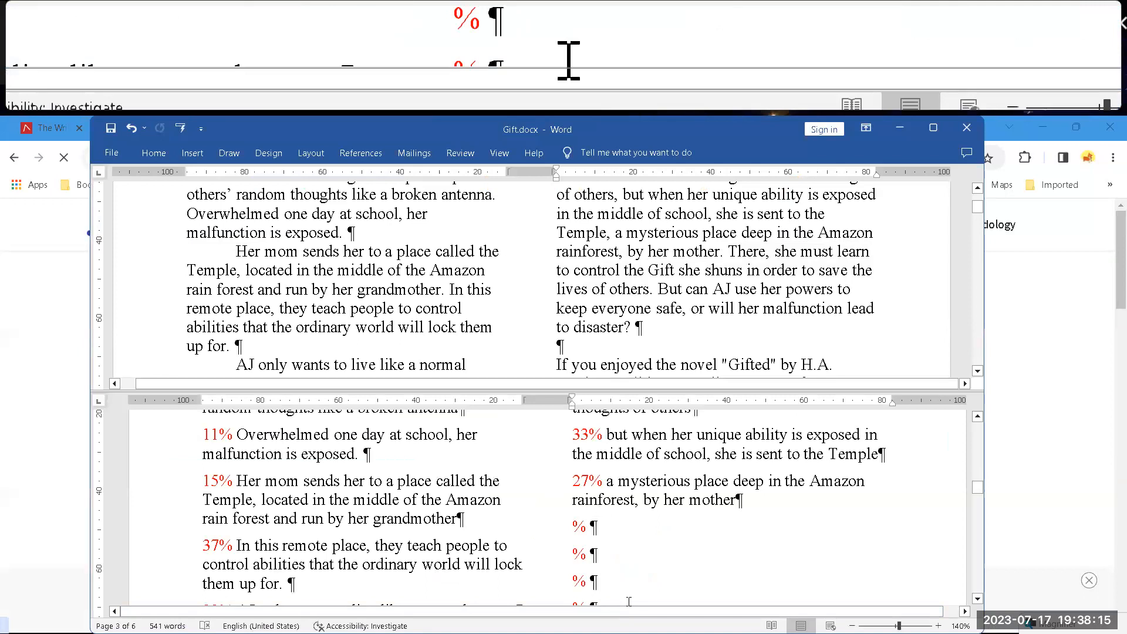
pyautogui.write('22')
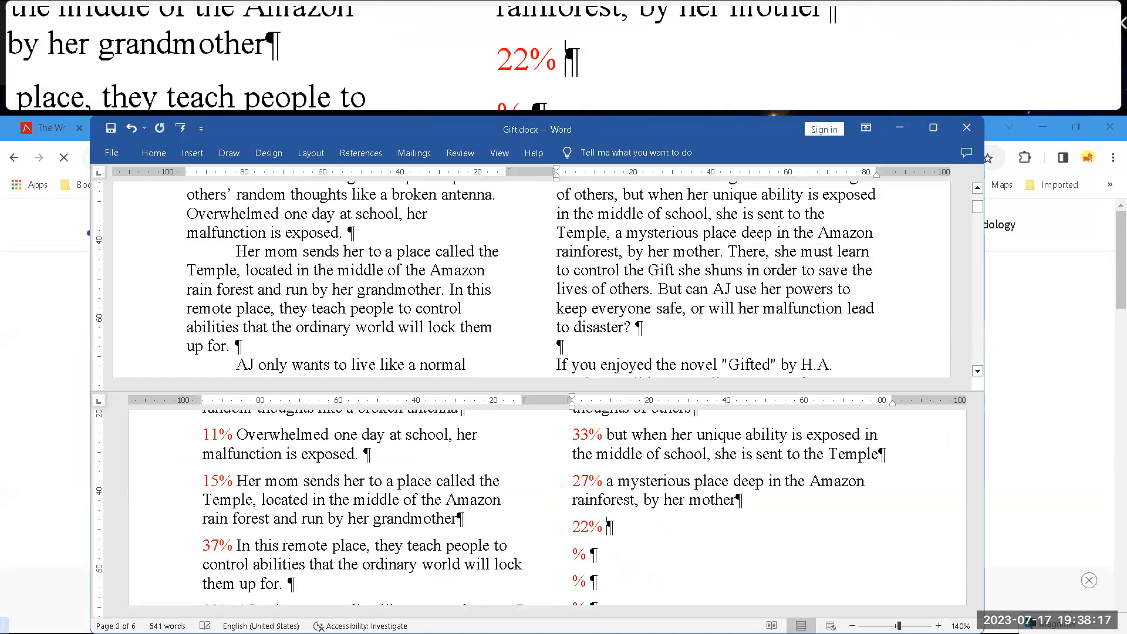
pyautogui.hotkey('ctrl', 'v')
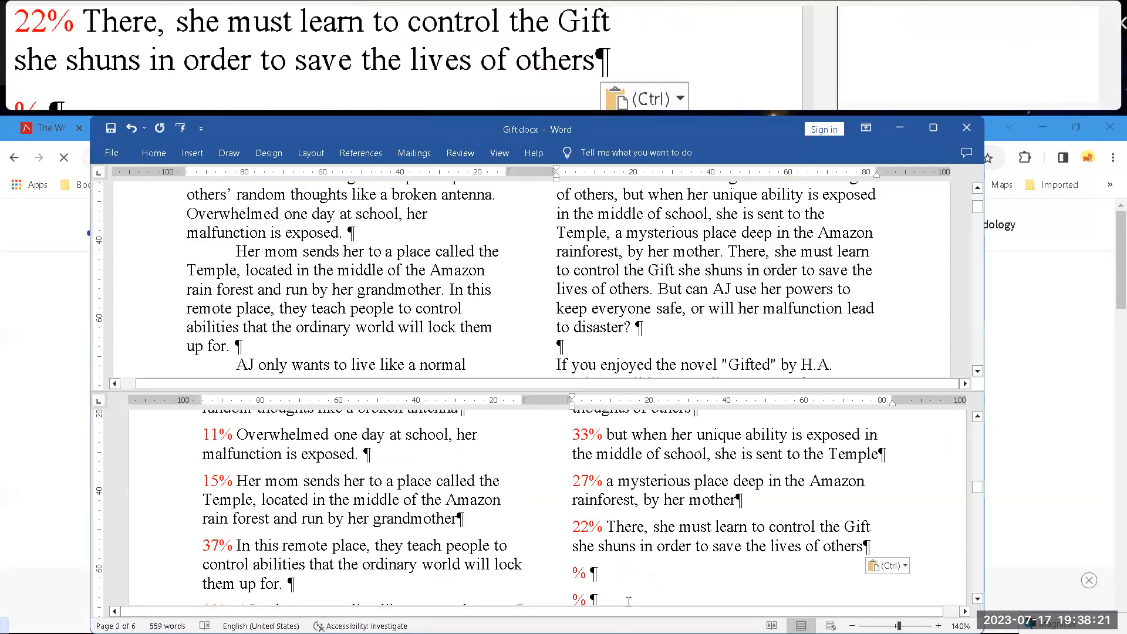
# - Copy "But can AJ use her powers to keep everyone safe, or will her malfunction lead to disaster" from the second blurb, without the question mark
pyautogui.hotkey('alt', 'Tab')
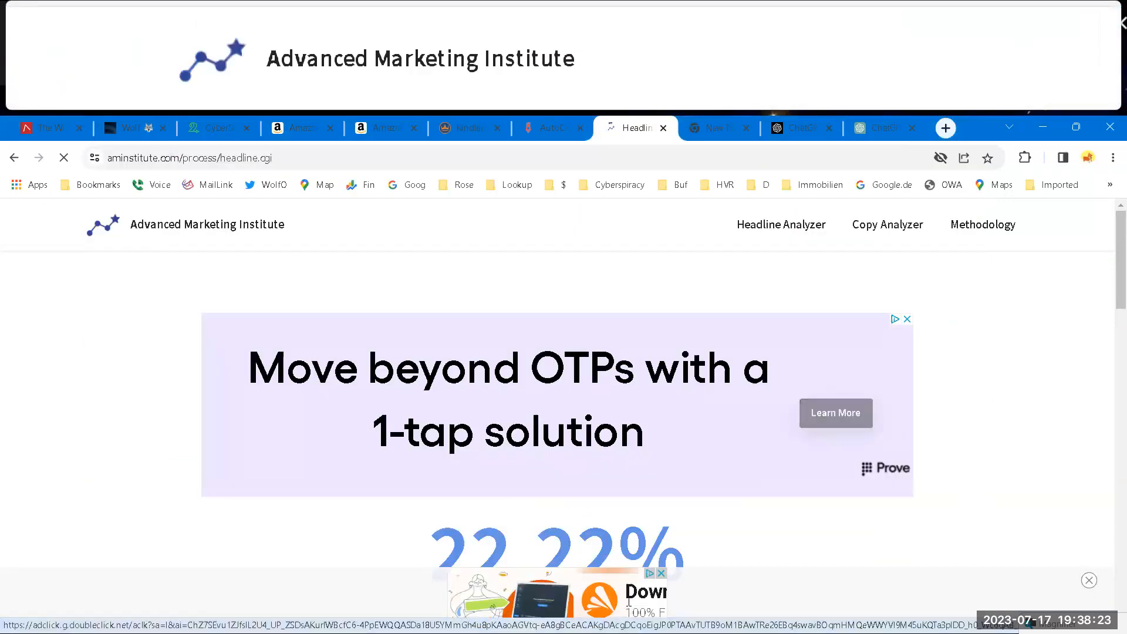
pyautogui.hotkey('alt', 'Tab')
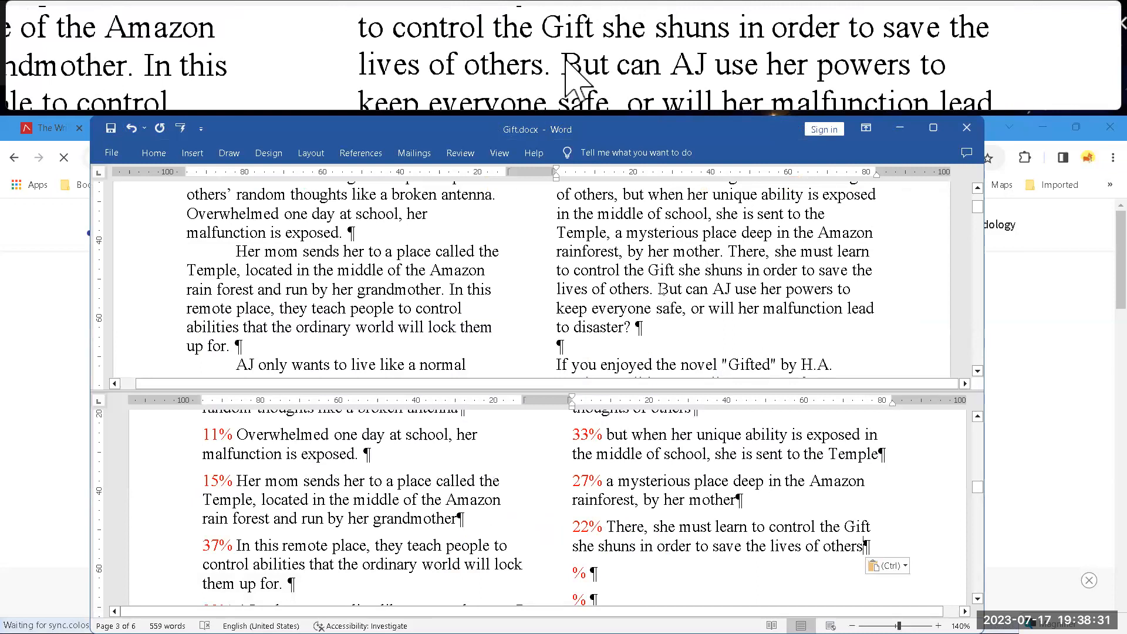
pyautogui.keyDown('ctrl'); pyautogui.click(657, 290); pyautogui.keyUp('ctrl')
pyautogui.moveTo(658, 289); pyautogui.dragTo(626, 329)
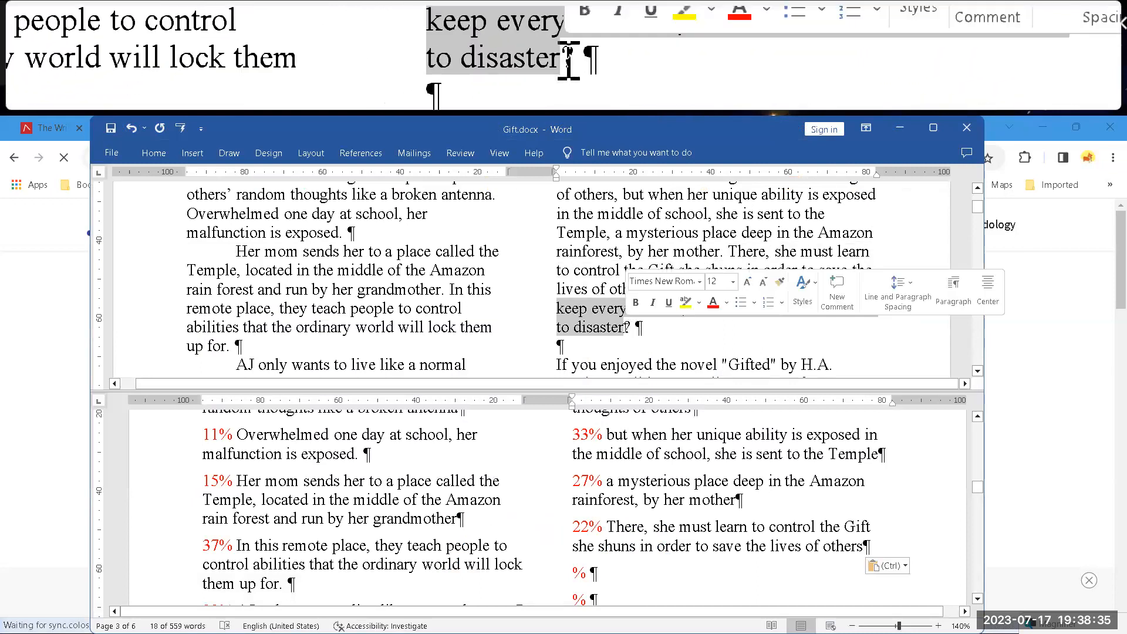
pyautogui.hotkey('ctrl', 'c')
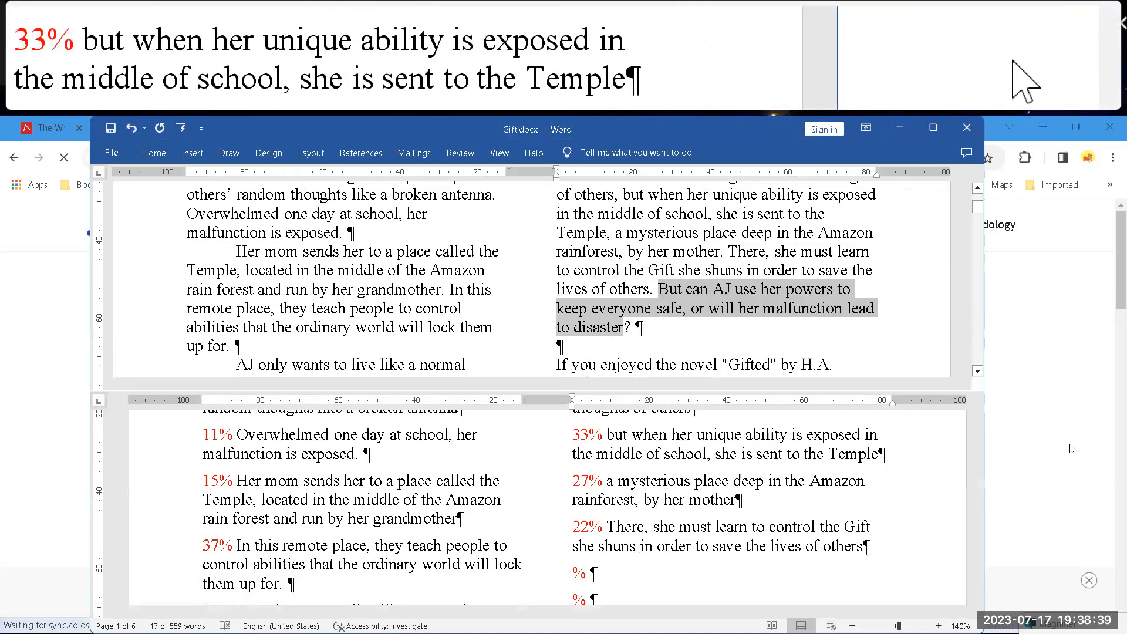
# - Switch to the browser, return to the Headline Analyzer form, replace its text with the copied "But can AJ use her powers" sentence and submit it
pyautogui.hotkey('alt', 'Tab')
pyautogui.hotkey('alt', 'Left')
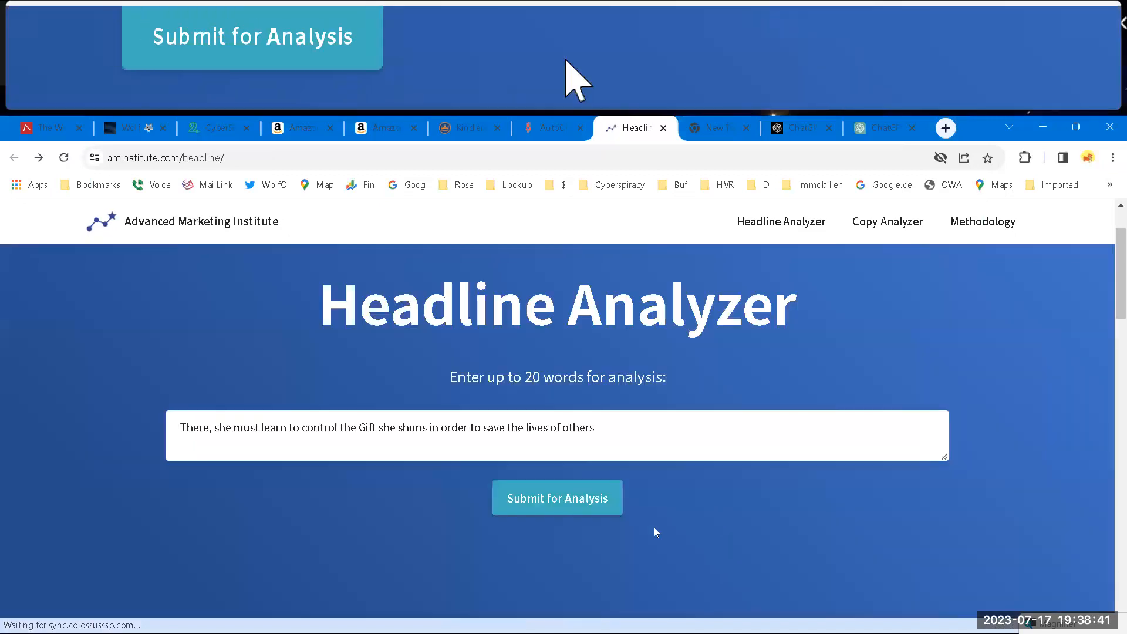
pyautogui.moveTo(605, 428); pyautogui.dragTo(103, 436)
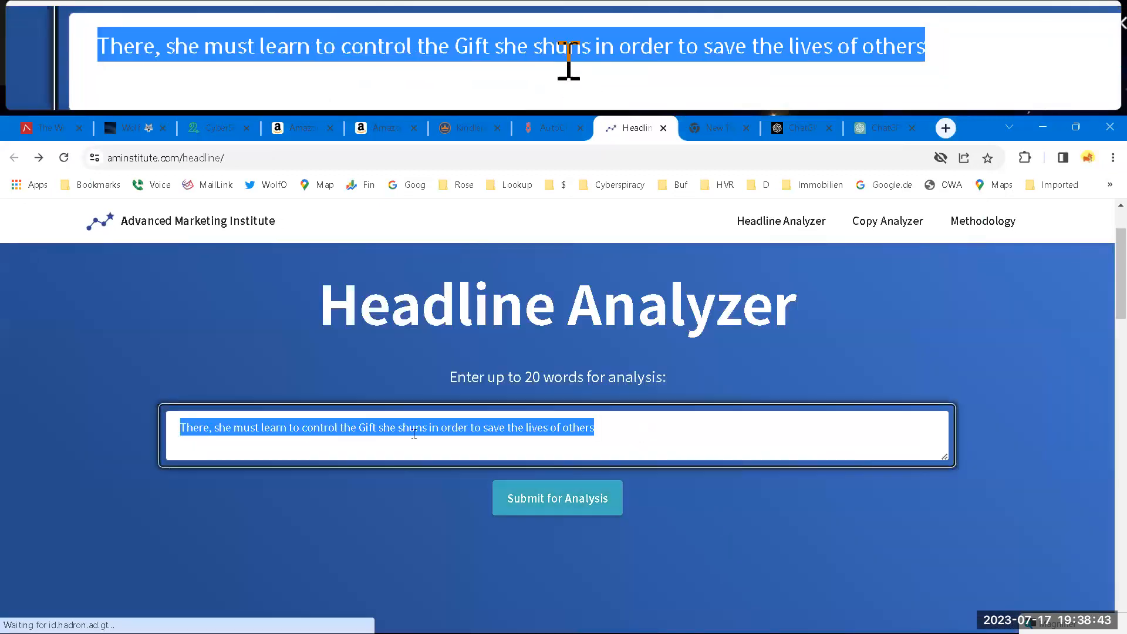
pyautogui.hotkey('ctrl', 'v')
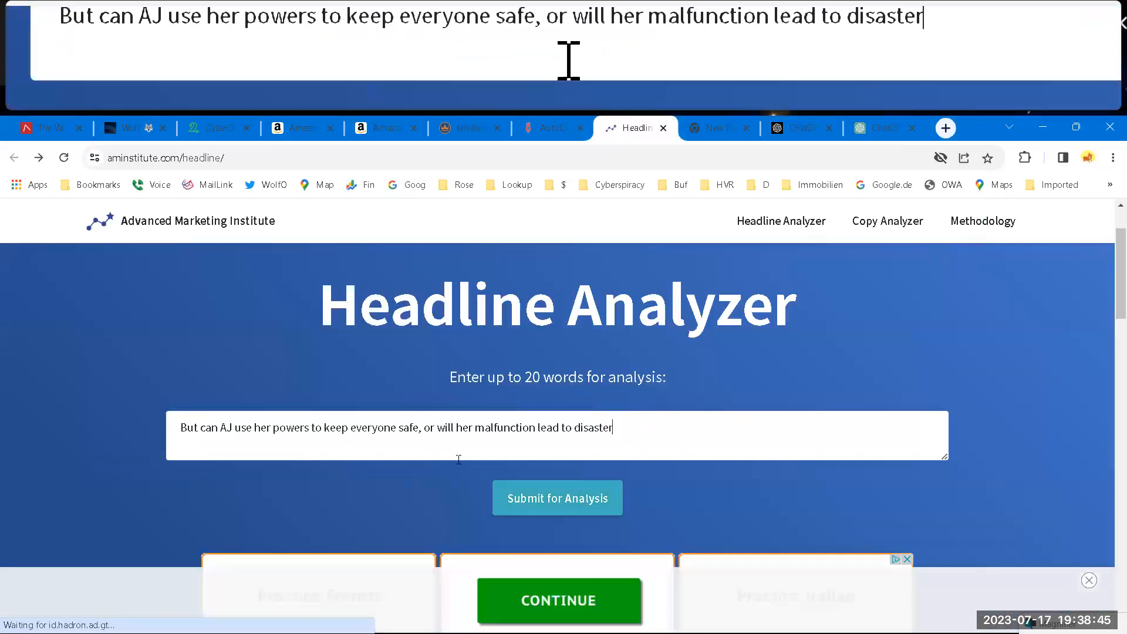
pyautogui.click(558, 507)
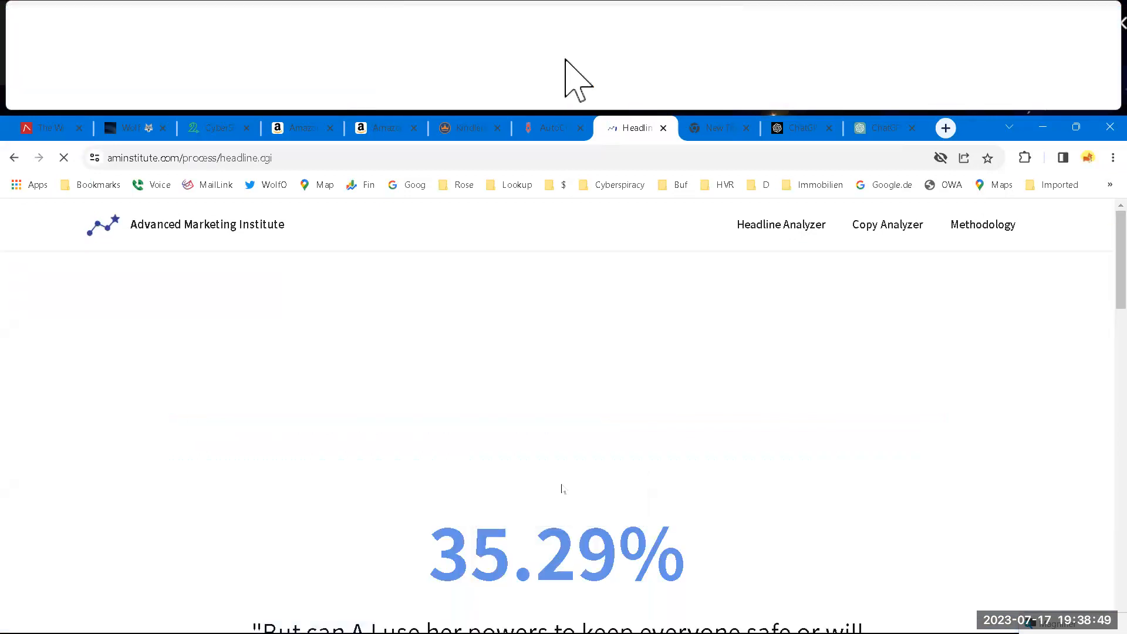
# - Back in the Word document, paste the "But can AJ use her powers" sentence on the next empty score line and put 35 before its percent sign
pyautogui.hotkey('alt', 'Tab')
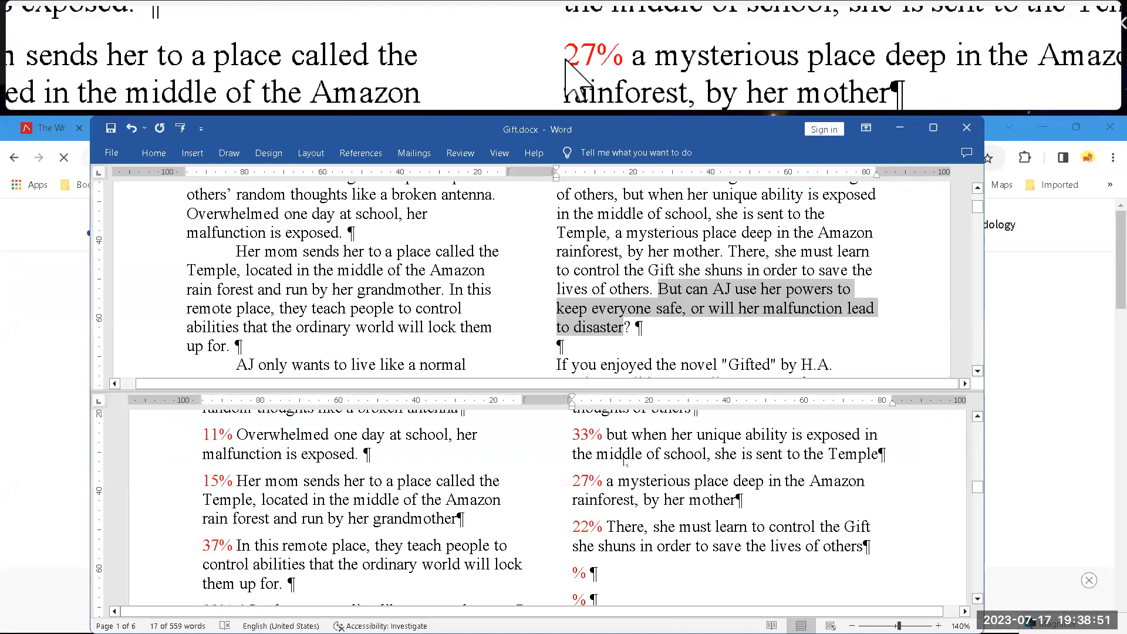
pyautogui.click(594, 570)
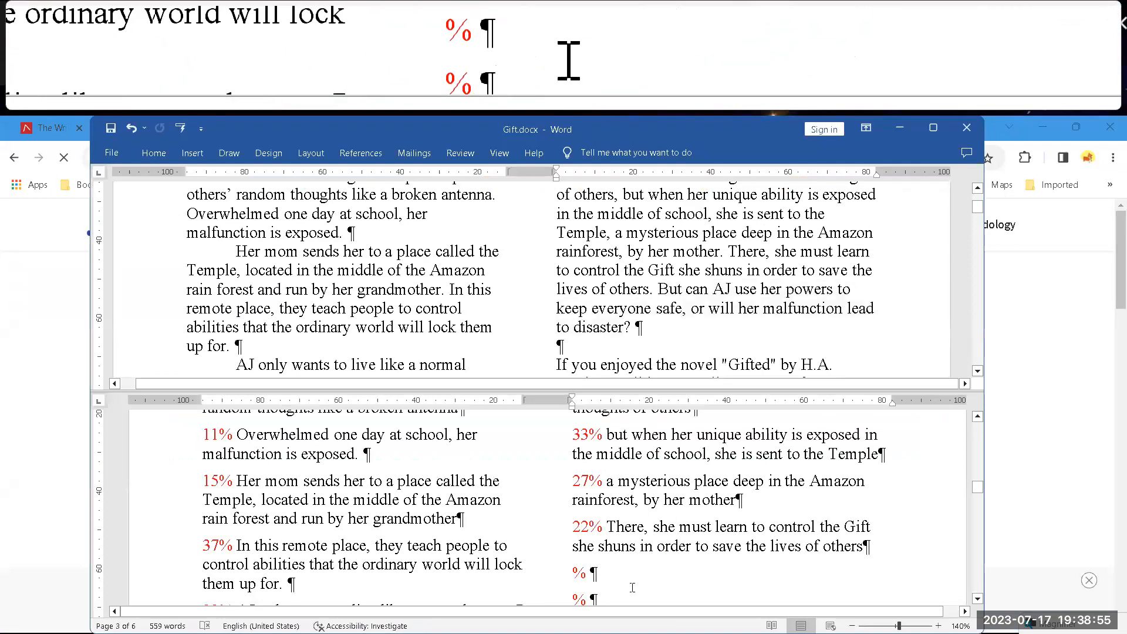
pyautogui.hotkey('ctrl', 'v')
pyautogui.press('Up')
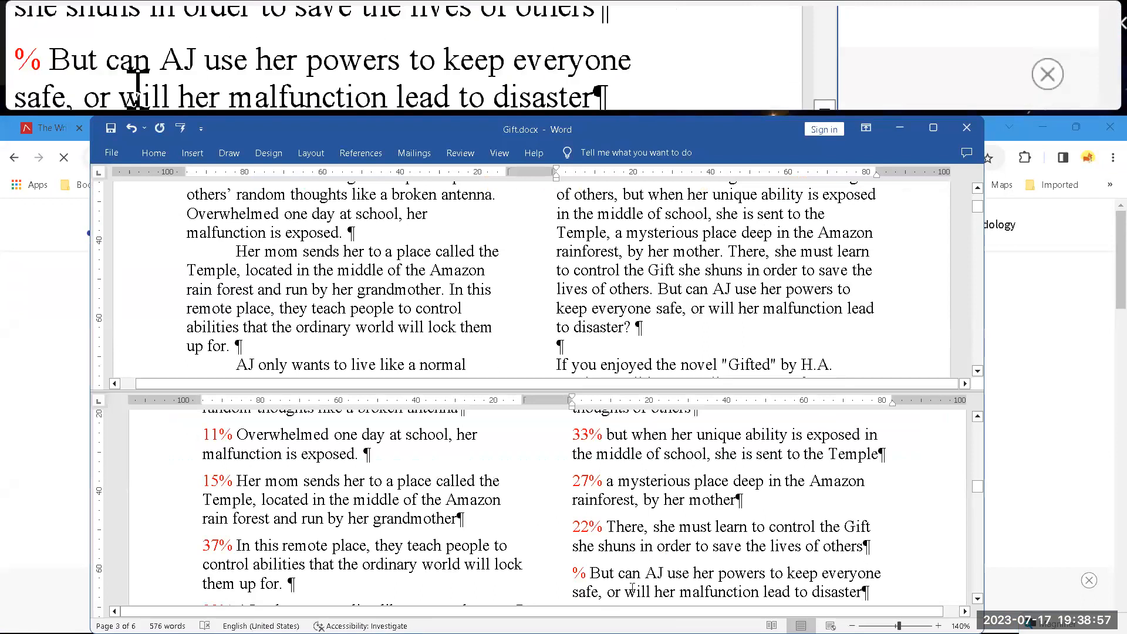
pyautogui.press('Home')
pyautogui.write('35')
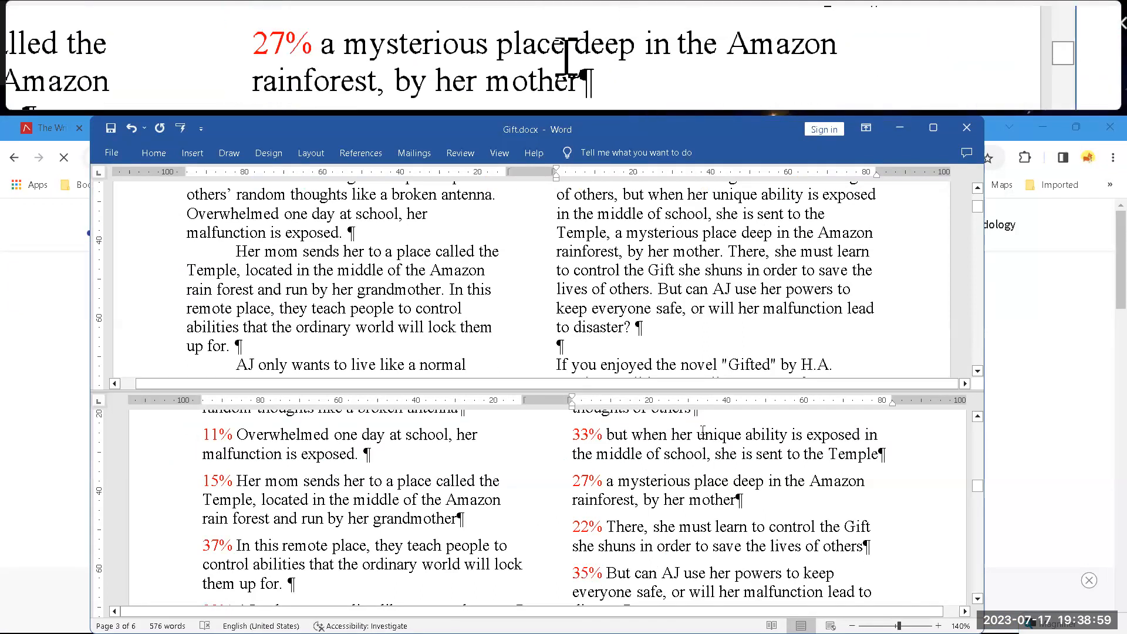
# - Remove the split from the document window and go to the Average Emotional Score comparison
pyautogui.click(499, 151)
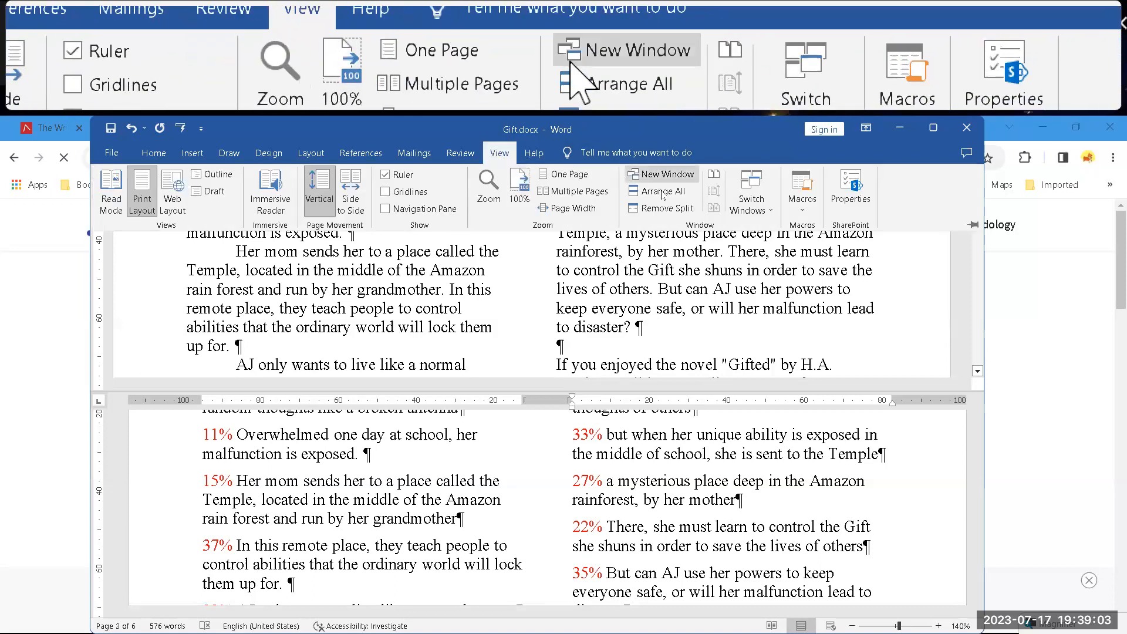
pyautogui.click(666, 208)
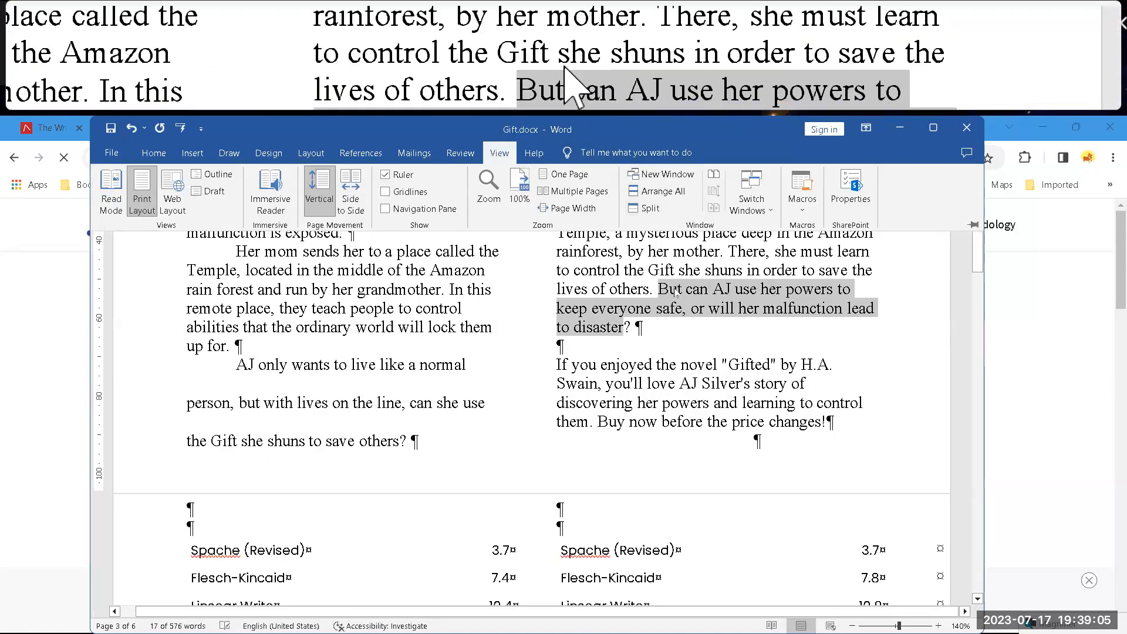
pyautogui.scroll(-12, 676, 292)
pyautogui.scroll(2, 669, 364)
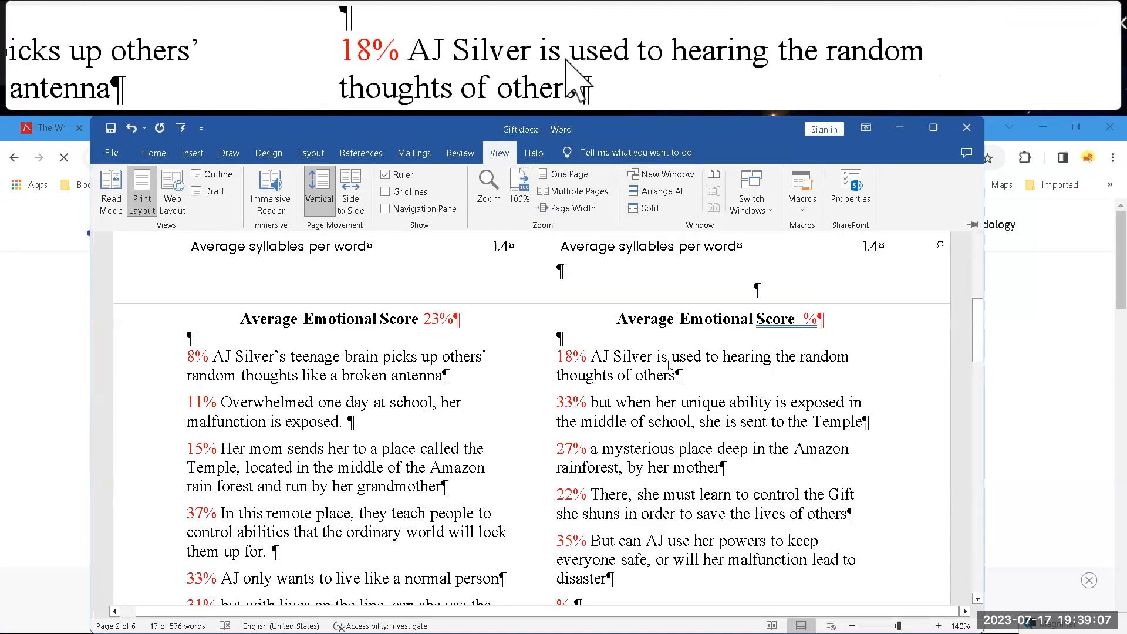
# - Copy the rewritten blurb's five scored sentences with their percentages, switch to the blank Excel workbook and paste them starting in A1
pyautogui.click(976, 320)
pyautogui.moveTo(977, 320); pyautogui.dragTo(977, 315)
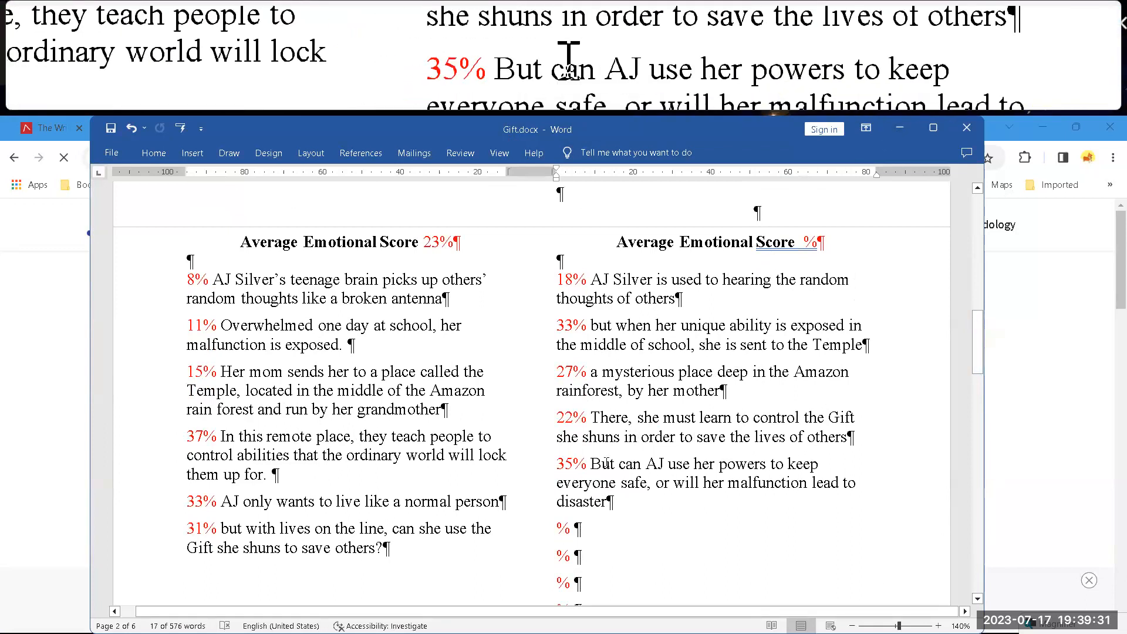
pyautogui.moveTo(589, 463); pyautogui.dragTo(623, 500)
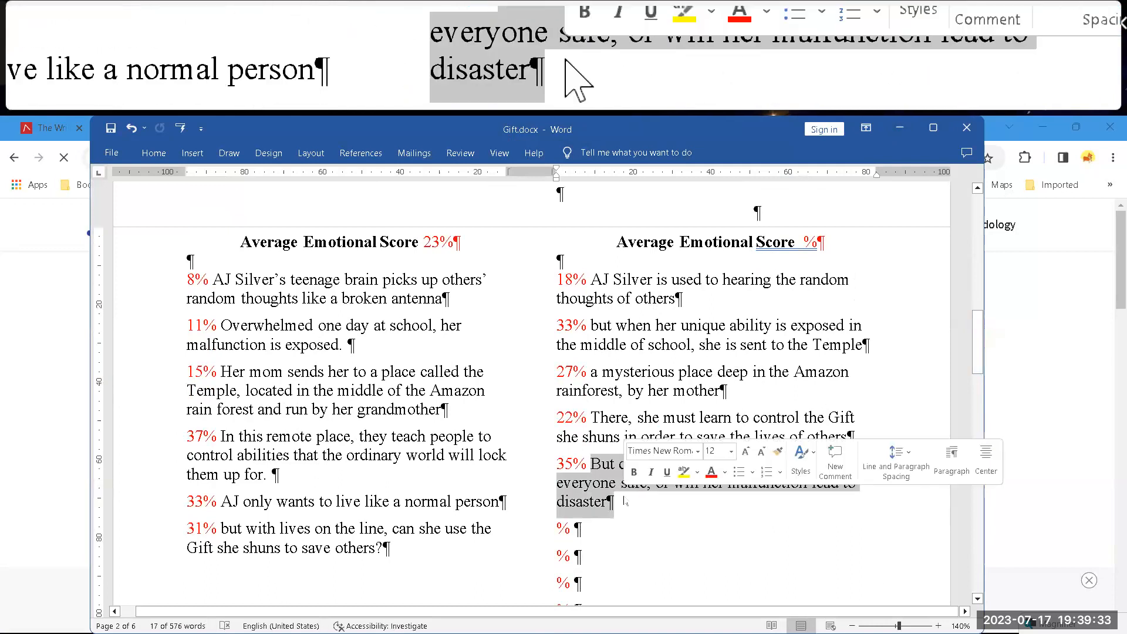
pyautogui.click(671, 346)
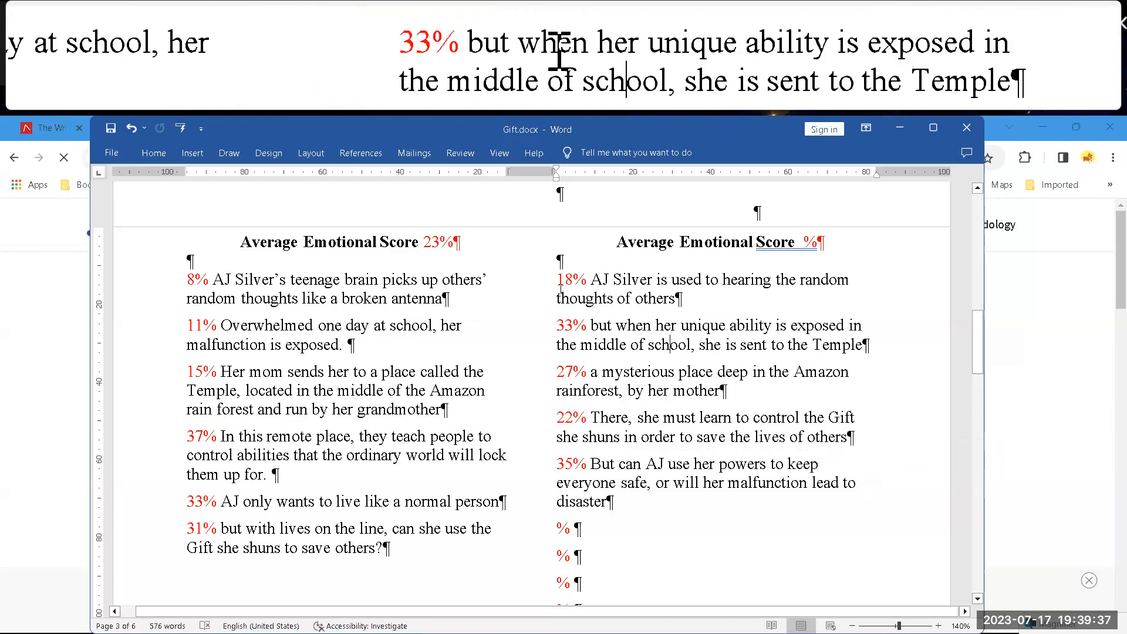
pyautogui.moveTo(556, 280); pyautogui.dragTo(636, 483)
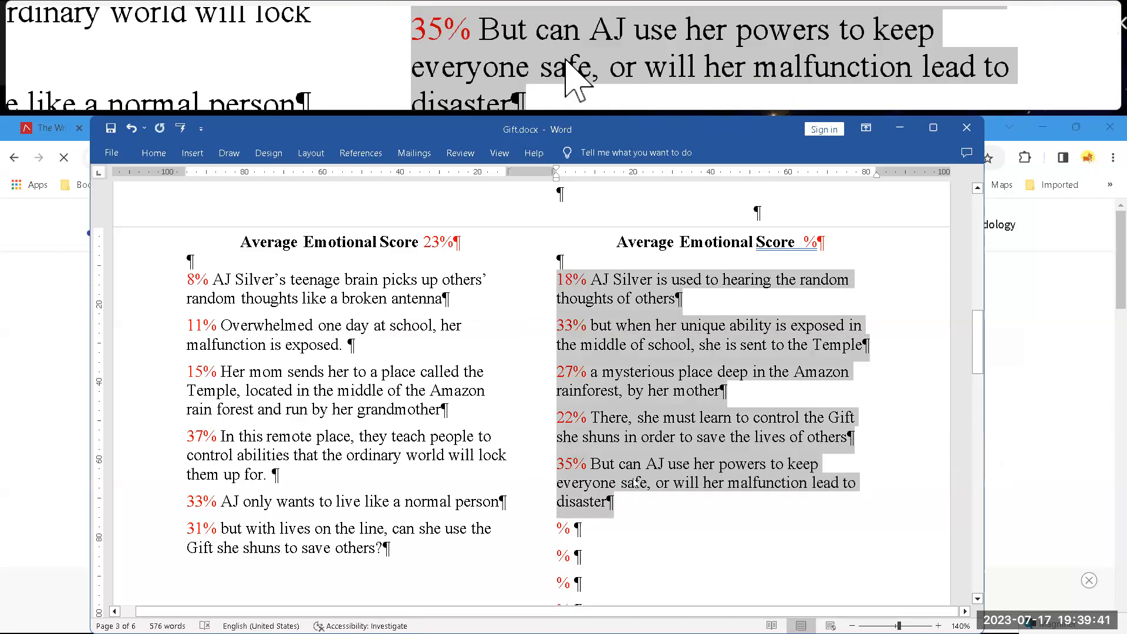
pyautogui.click(676, 617)
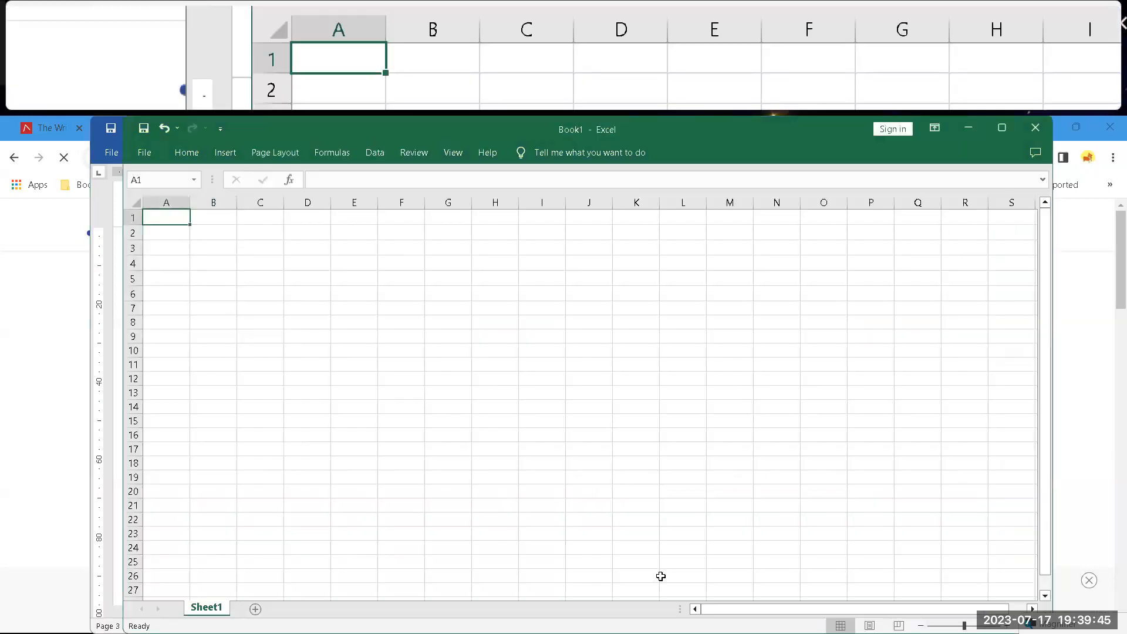
pyautogui.hotkey('ctrl', 'v')
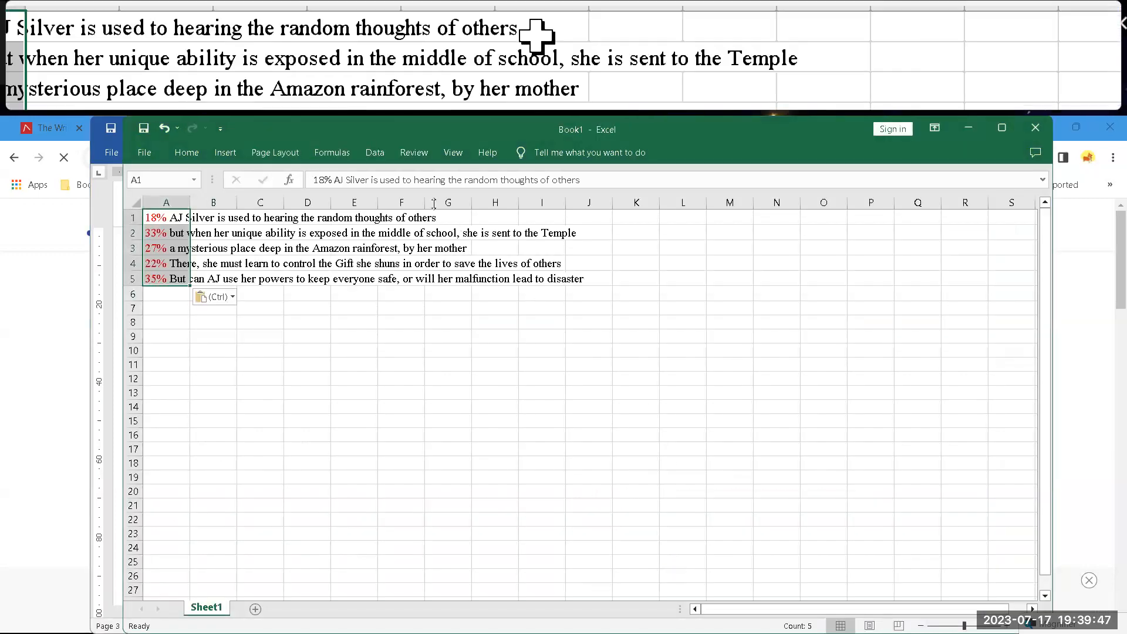
# - Split the pasted lines into columns with Text to Columns, delimited by tab and the percent sign
pyautogui.click(375, 152)
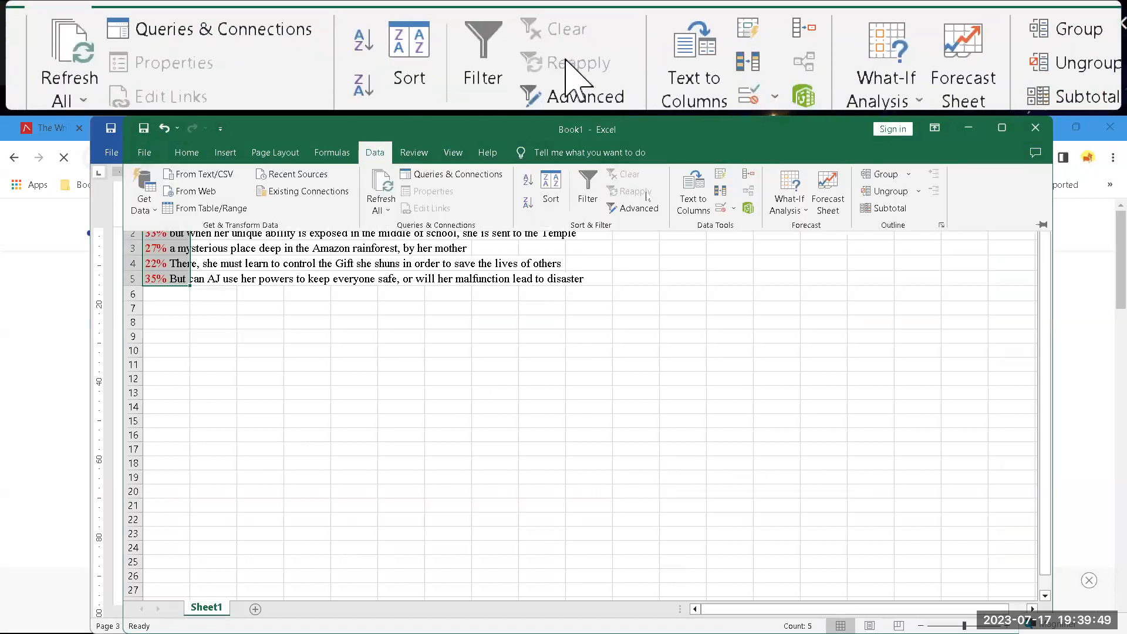
pyautogui.click(693, 188)
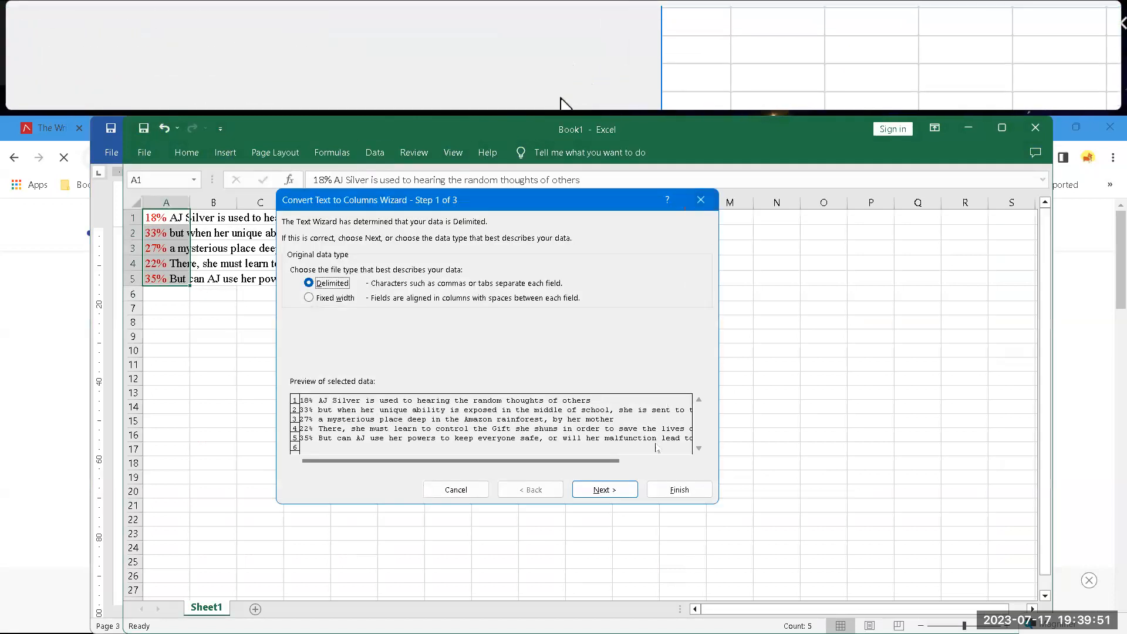
pyautogui.click(620, 490)
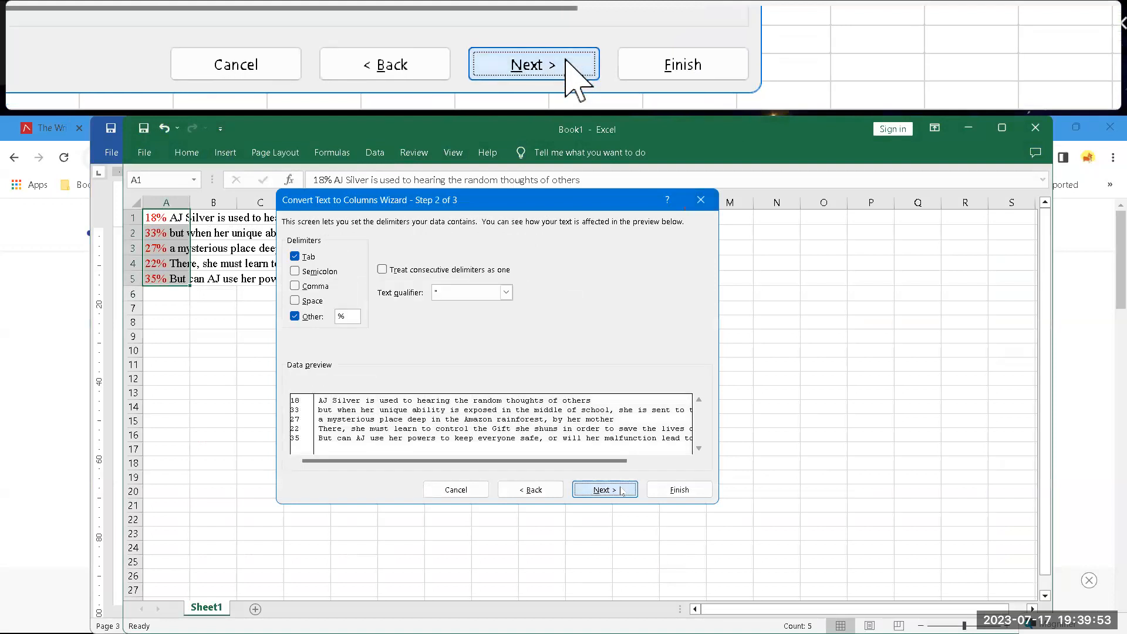
pyautogui.click(679, 489)
# - Insert an AutoSum of A1:A5 in cell A6, directly below the scores
pyautogui.click(167, 296)
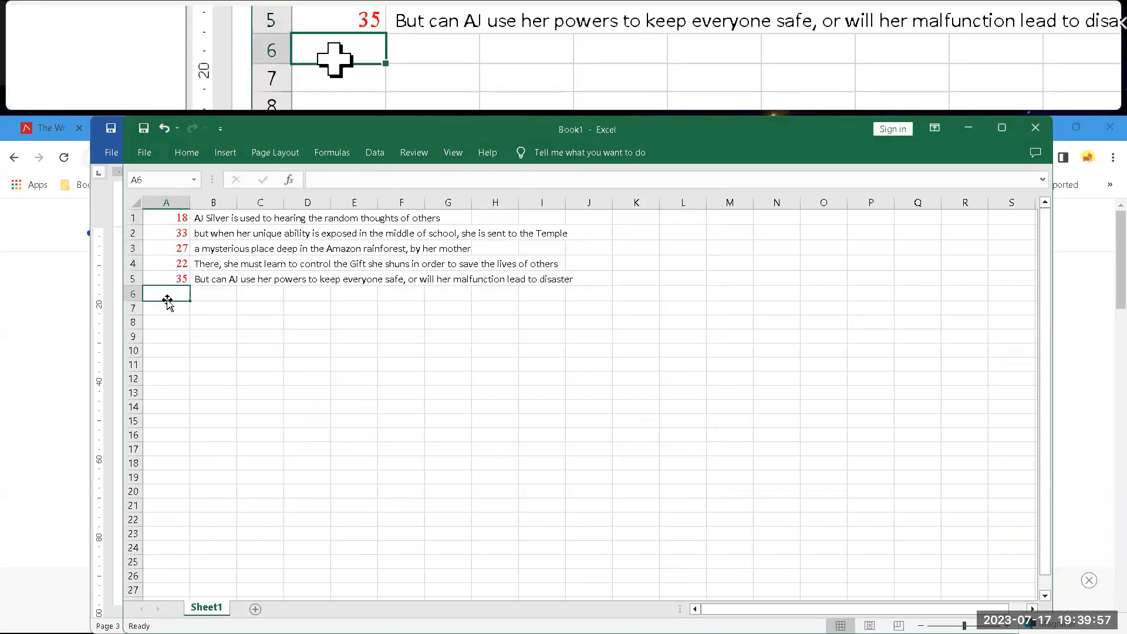
pyautogui.click(186, 153)
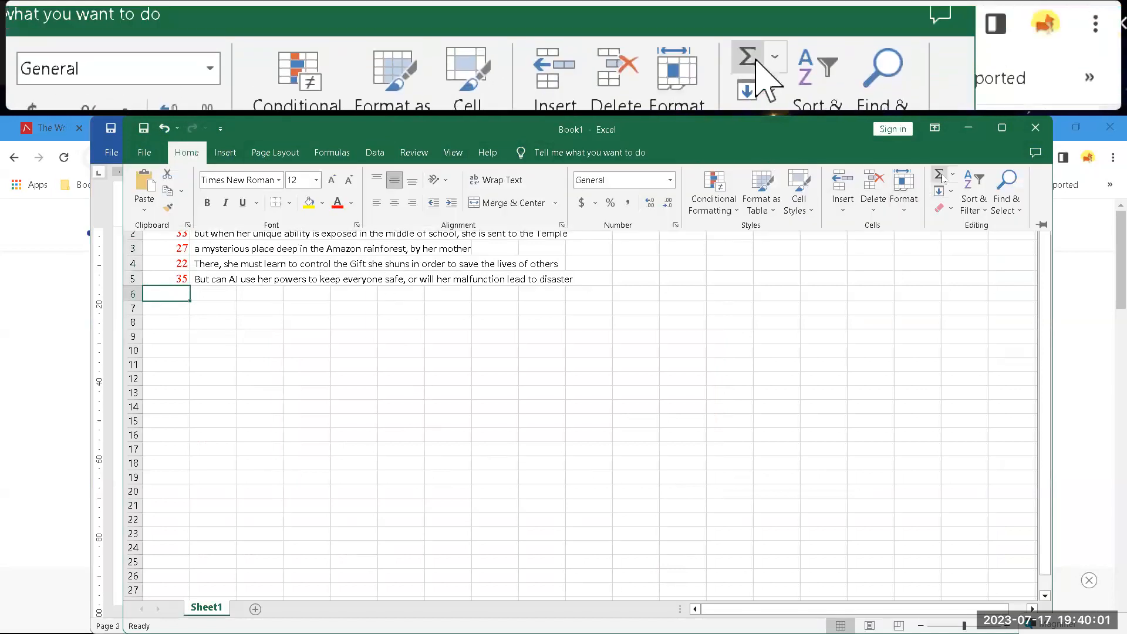
pyautogui.click(943, 177)
pyautogui.press('Return')
# - Change the function in A6 from SUM to AVERAGE, keeping the range A1:A5
pyautogui.press('Up')
pyautogui.press('F2')
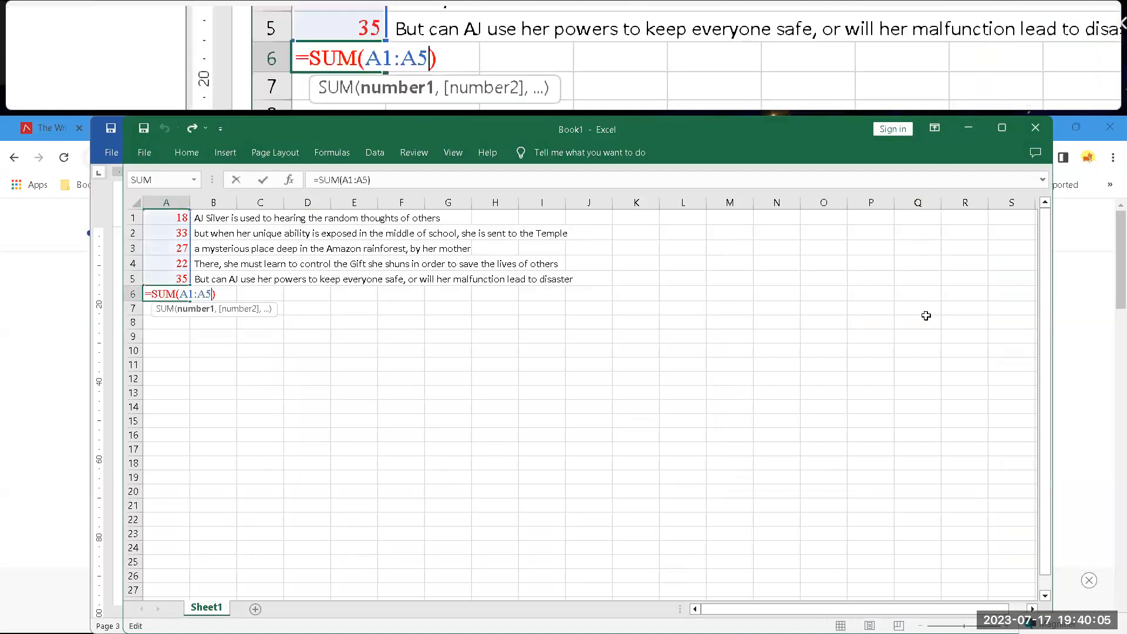
pyautogui.press('Left')
pyautogui.press('Left')
pyautogui.press('Left')
pyautogui.hotkey('shift', 'Left')
pyautogui.hotkey('shift', 'Left')
pyautogui.hotkey('shift', 'Left')
pyautogui.write('average')
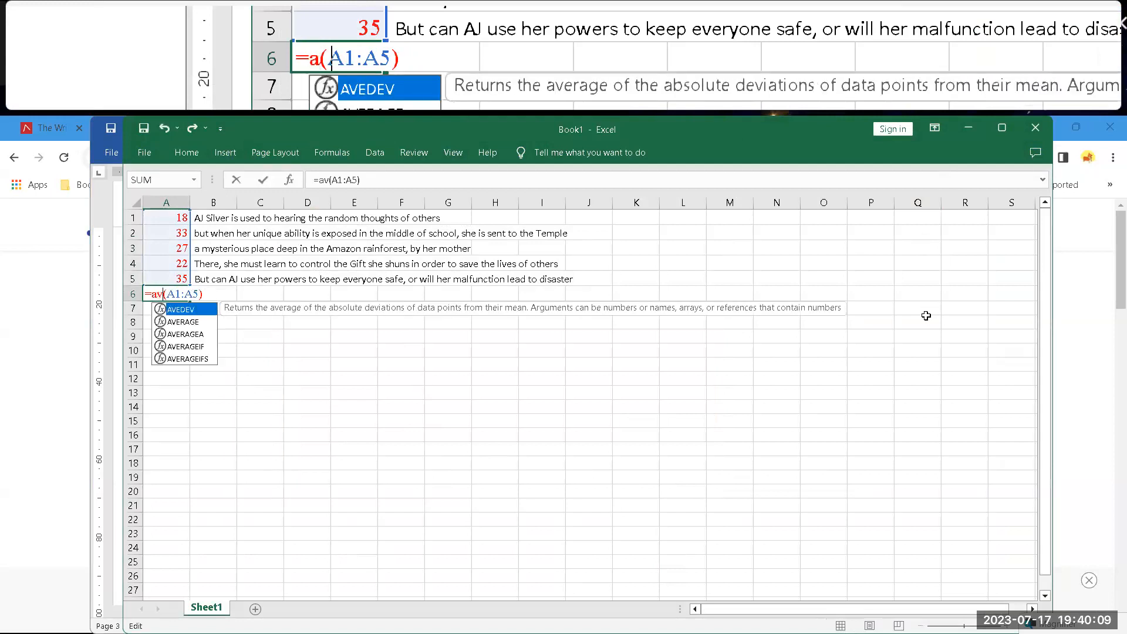
pyautogui.press('Return')
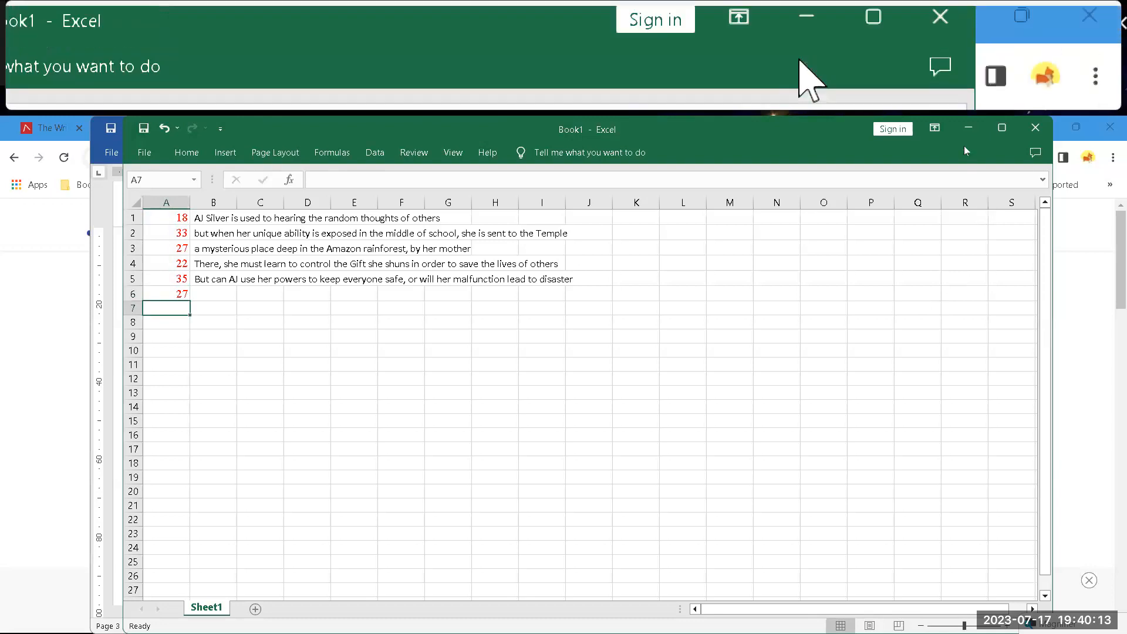
# - Return to Gift.docx in Word and enter 27 before the percent sign in the rewritten blurb's Average Emotional Score heading
pyautogui.click(1071, 309)
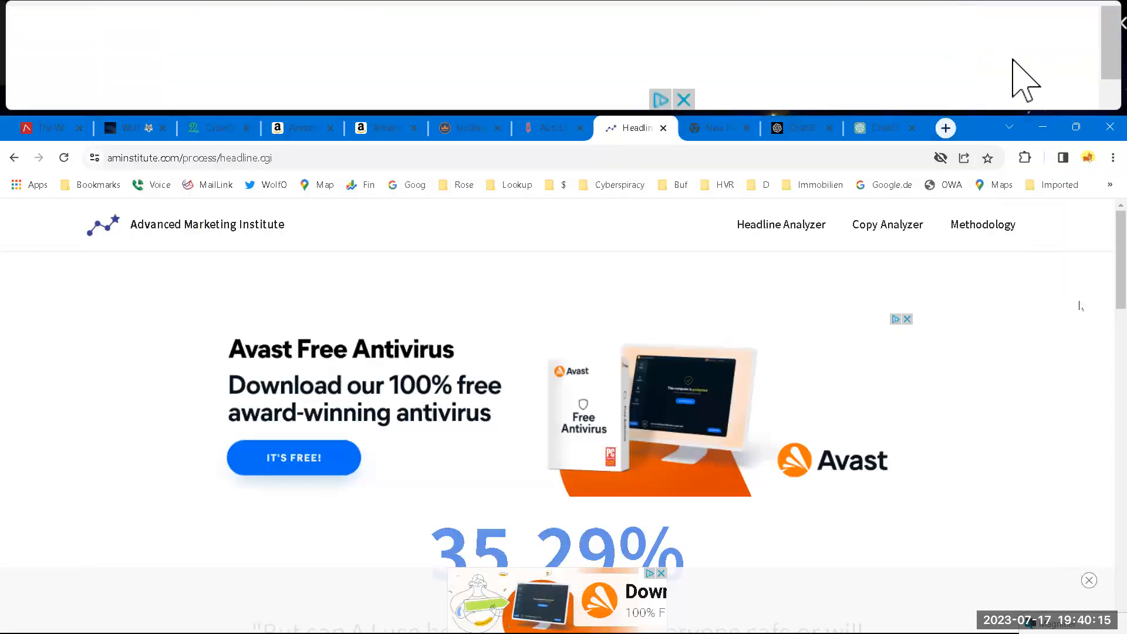
pyautogui.hotkey('alt', 'Tab')
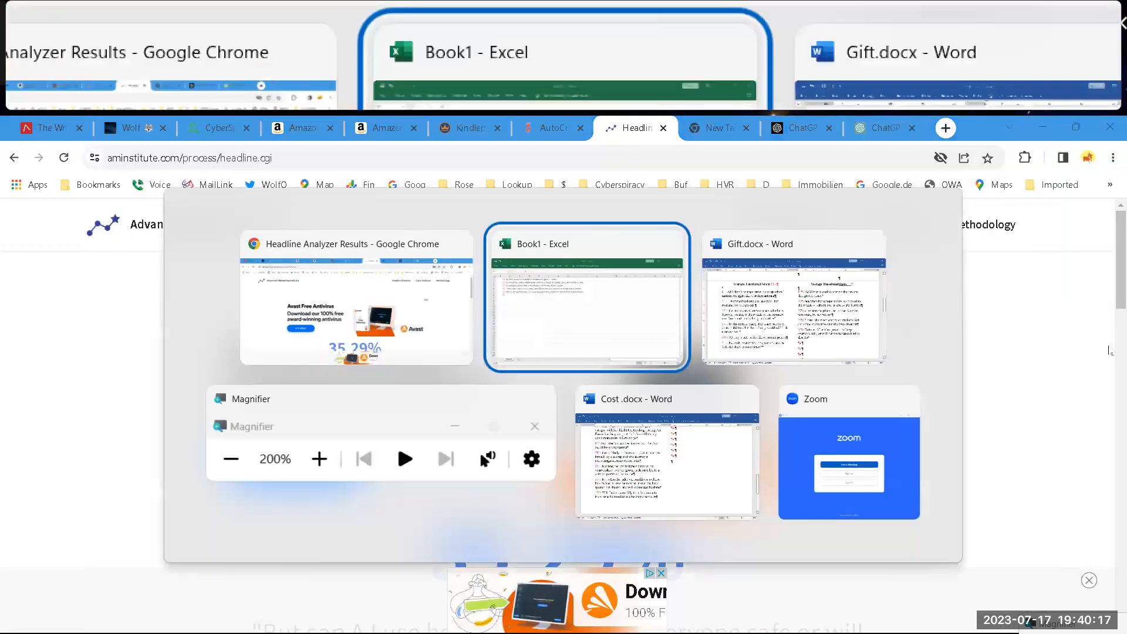
pyautogui.hotkey('alt', 'Tab')
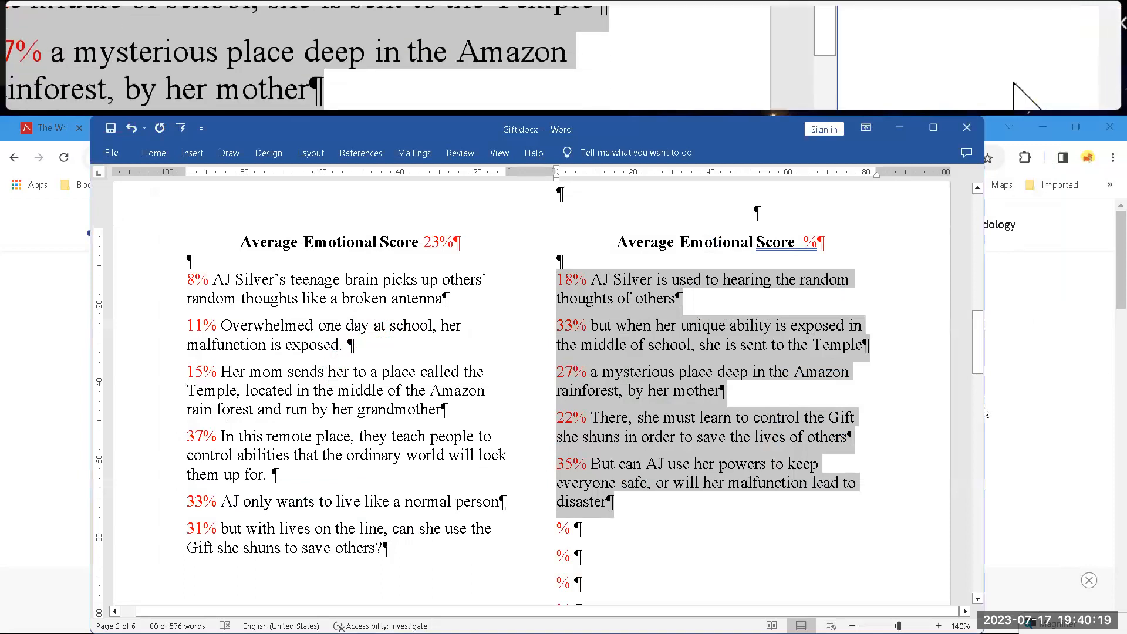
pyautogui.click(806, 242)
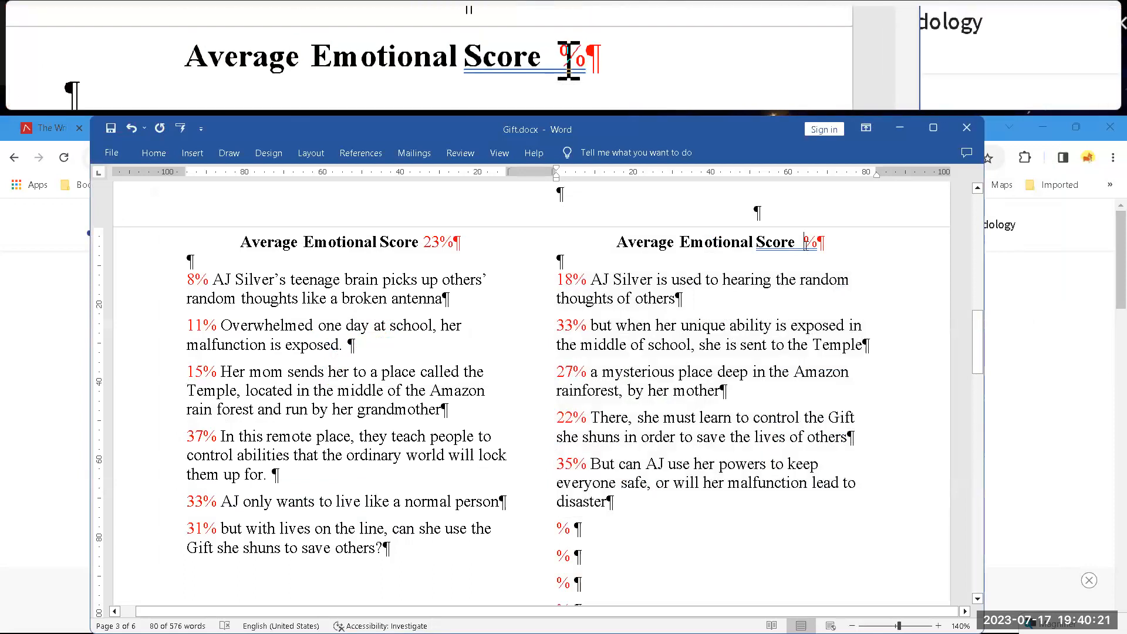
pyautogui.write('27')
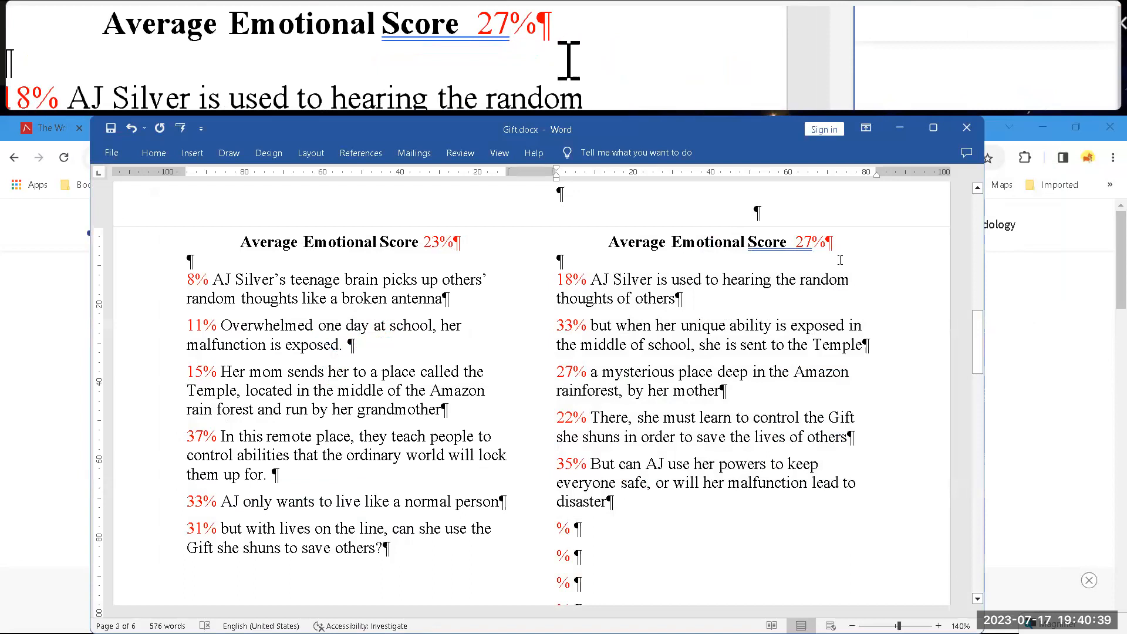
# - Compare the original and rewritten blurbs' text, readability statistics and emotional scores throughout the document
pyautogui.scroll(-10, 824, 349)
pyautogui.scroll(3, 830, 261)
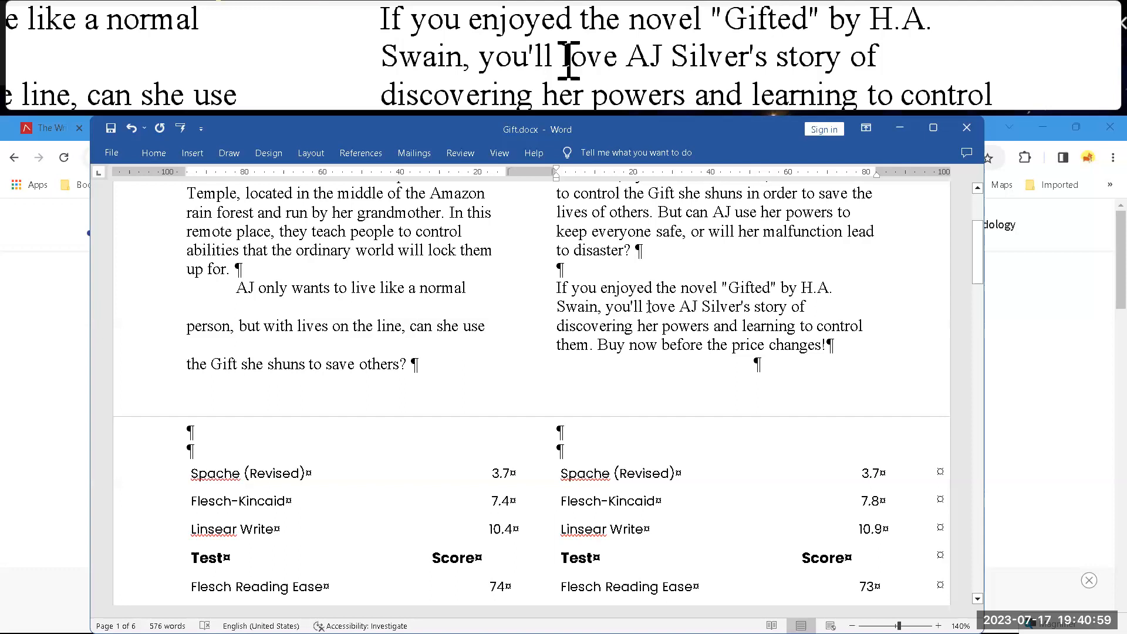
pyautogui.scroll(-10, 647, 305)
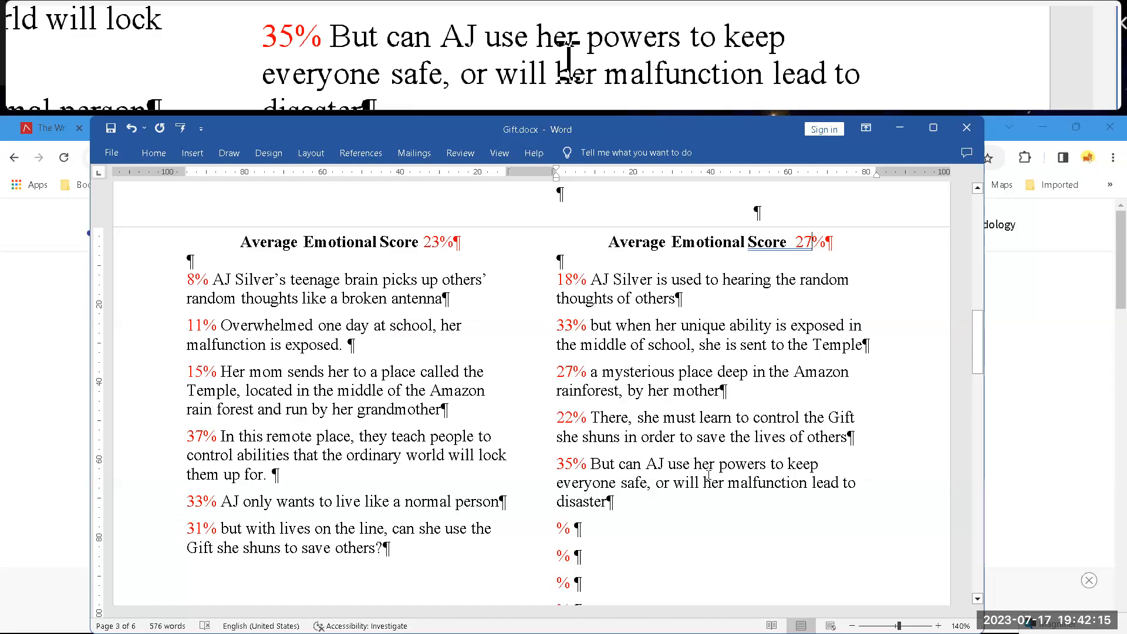
pyautogui.scroll(20, 698, 523)
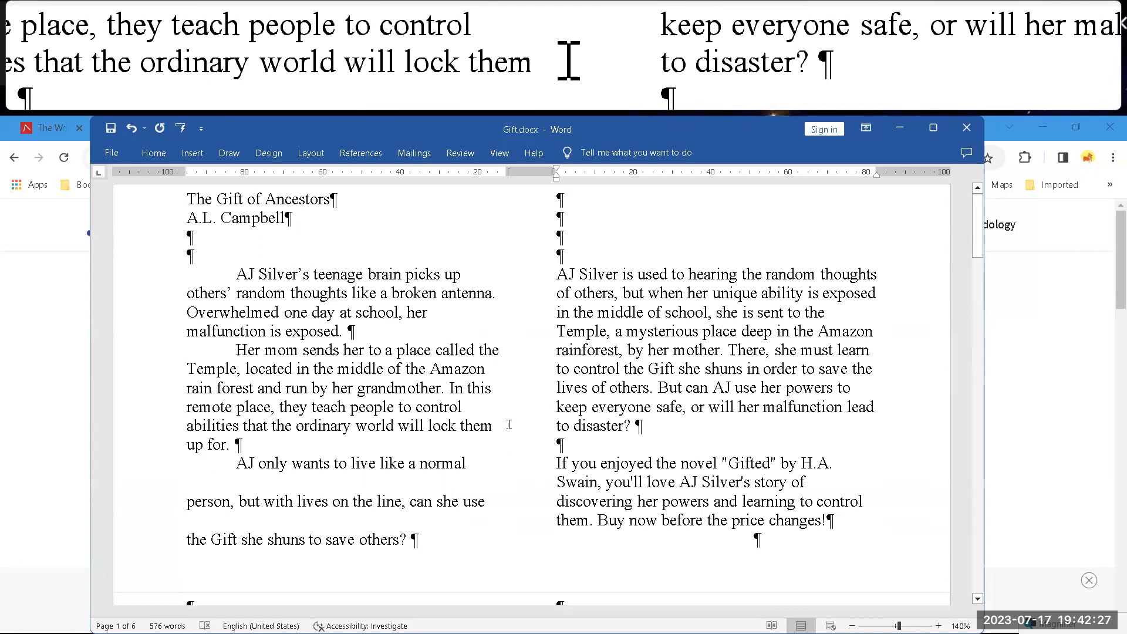
pyautogui.scroll(-7, 517, 458)
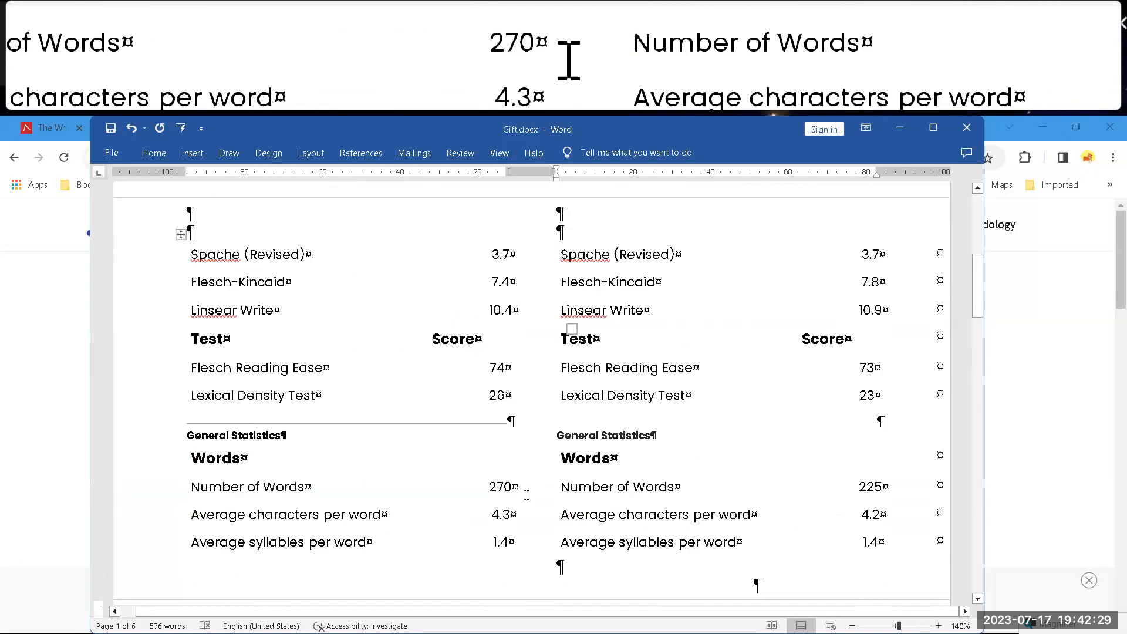
pyautogui.scroll(-3, 526, 495)
pyautogui.scroll(-3, 525, 499)
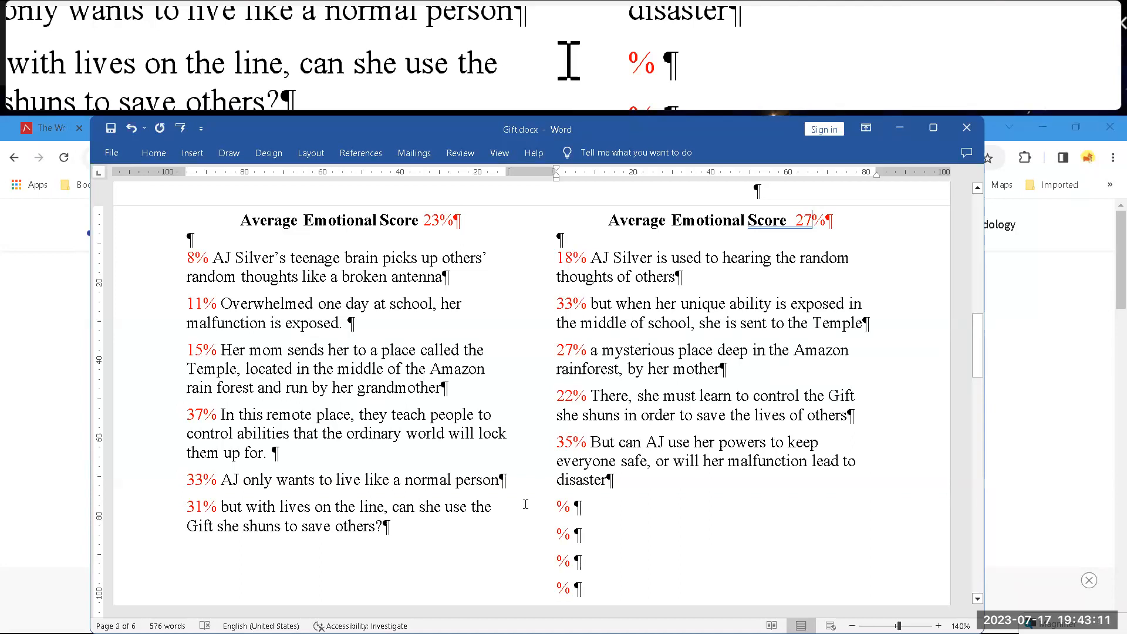
pyautogui.scroll(8, 546, 481)
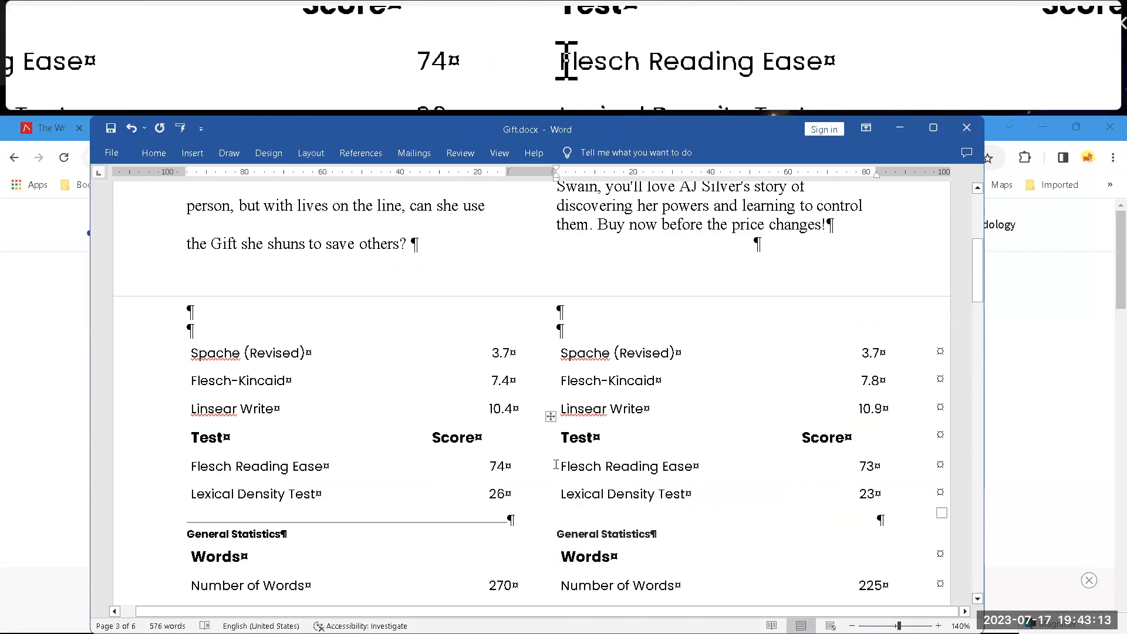
pyautogui.scroll(5, 556, 465)
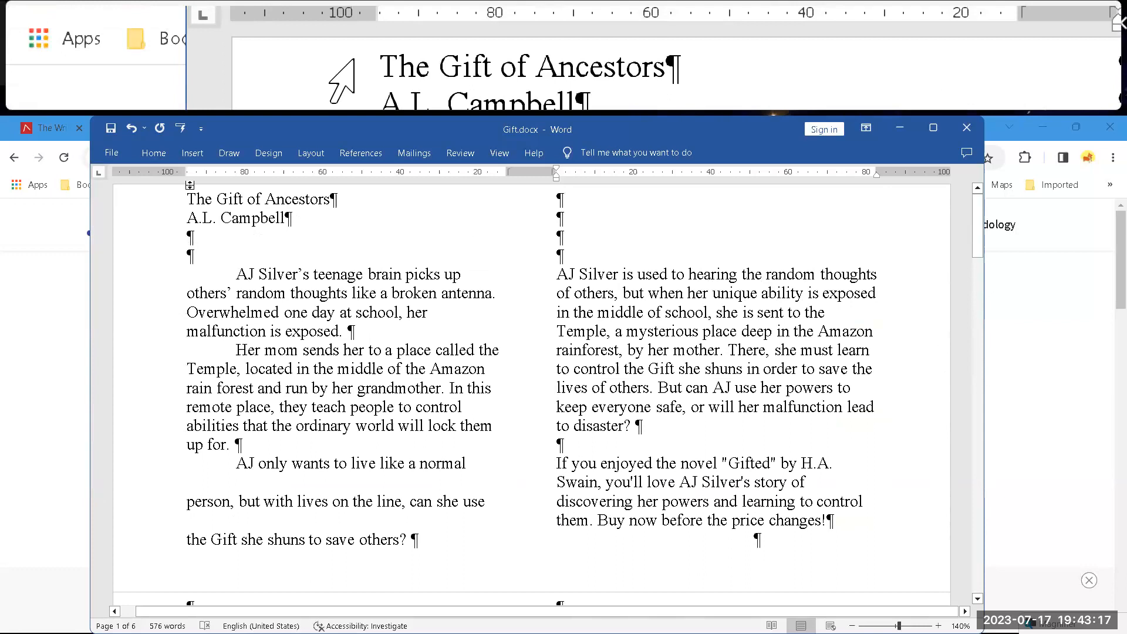
# - Copy the book title "The Gift of Ancestors" and the author line from the start of the document
pyautogui.click(189, 200)
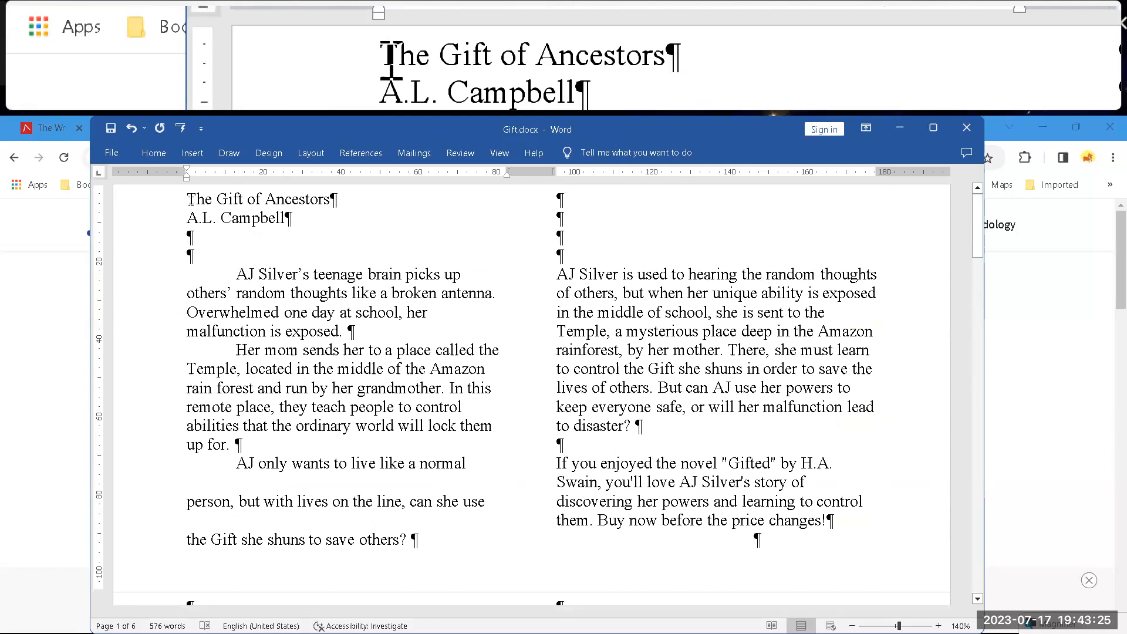
pyautogui.hotkey('shift', 'Down')
pyautogui.hotkey('shift', 'Down')
pyautogui.hotkey('ctrl', 'c')
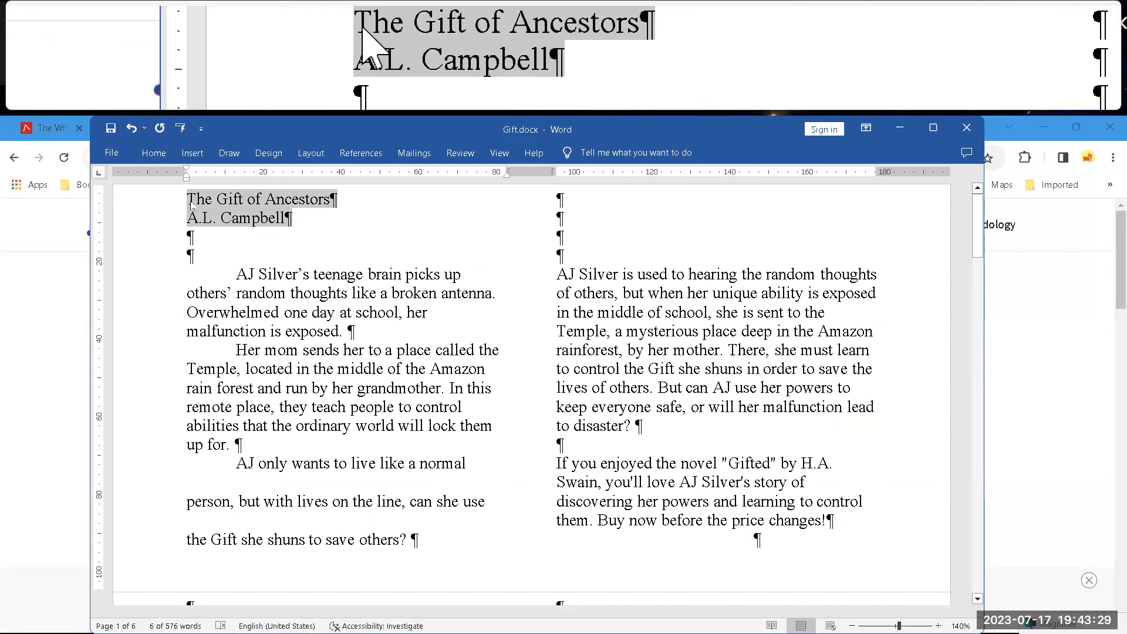
# - Switch to the browser, log in from the OpenAI page and open ChatGPT
pyautogui.hotkey('alt', 'Tab')
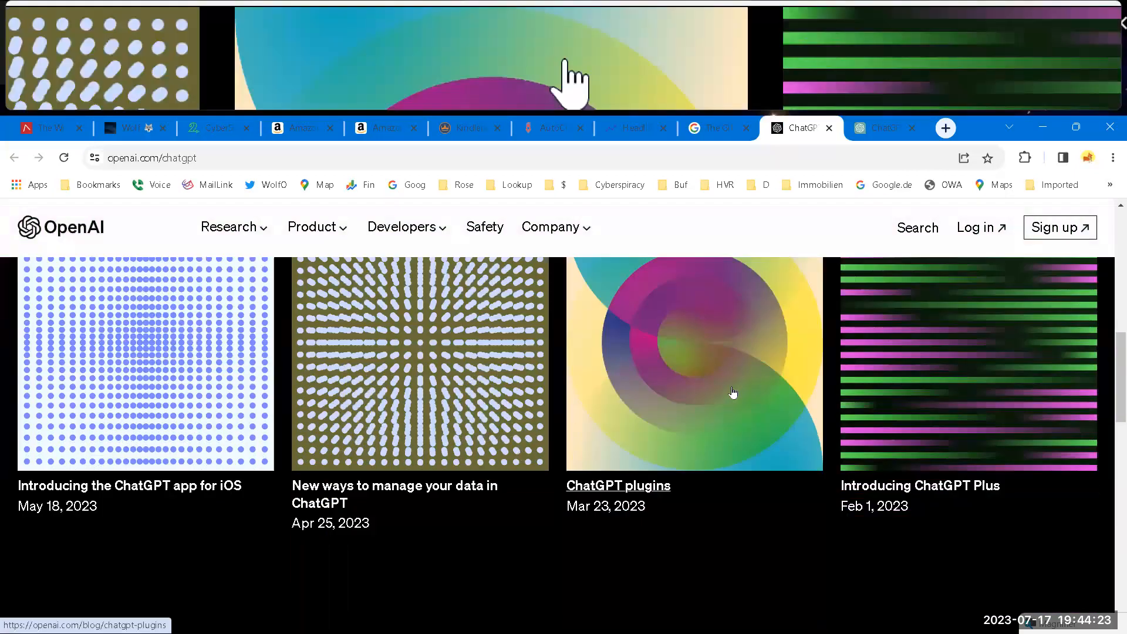
pyautogui.scroll(5, 730, 394)
pyautogui.scroll(3, 735, 387)
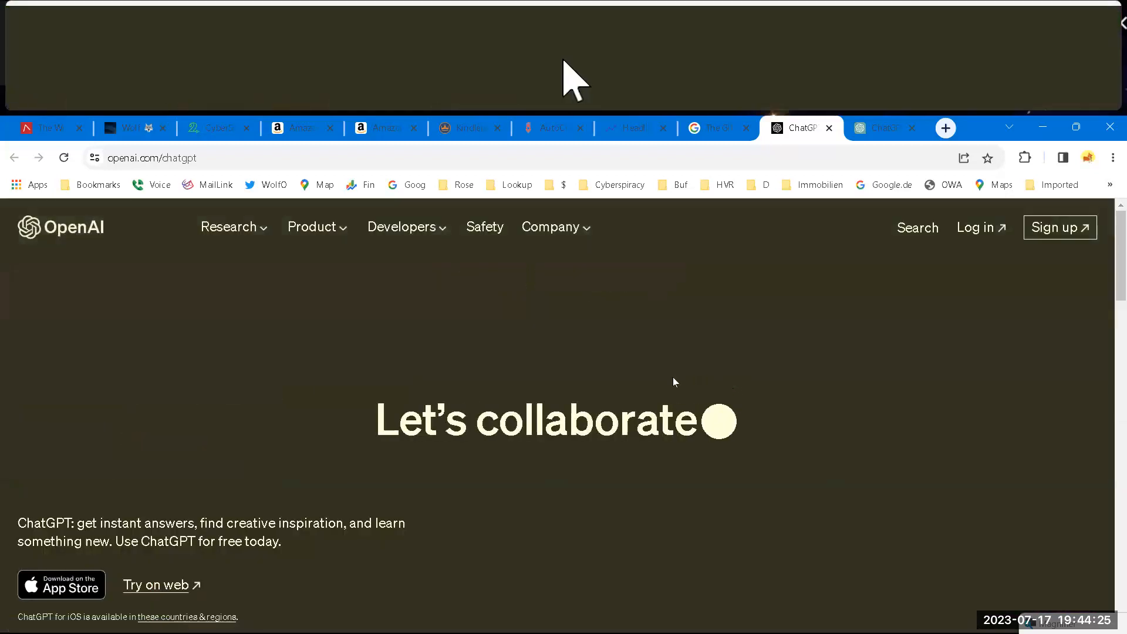
pyautogui.click(979, 229)
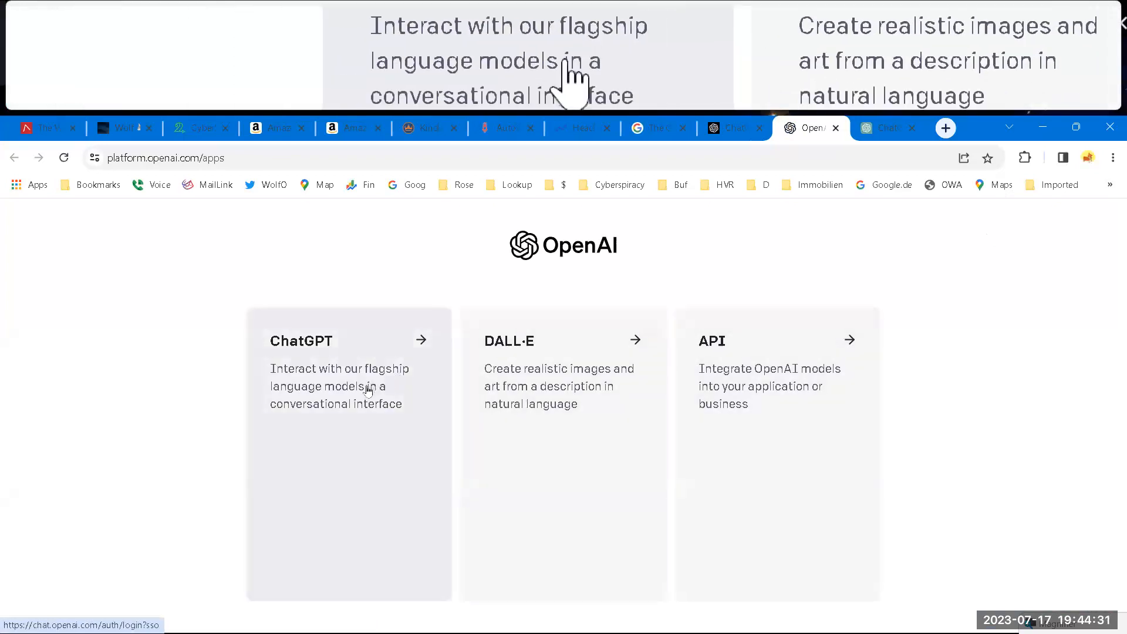
pyautogui.click(362, 388)
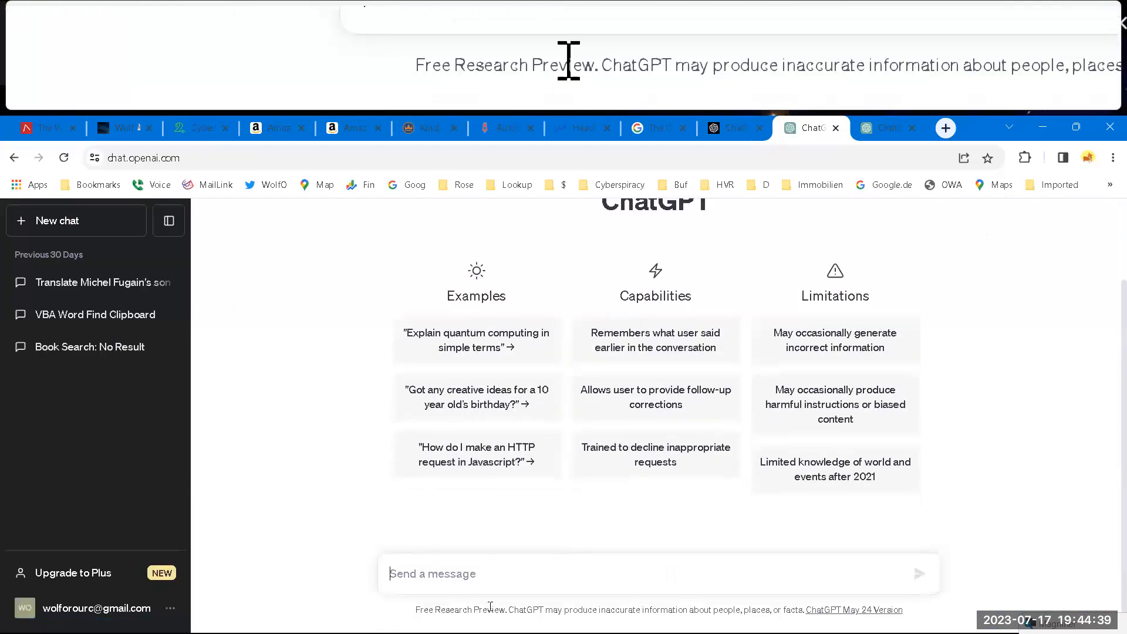
# - Begin the ChatGPT prompt with "Improve the book blurb for"
pyautogui.write('Improv')
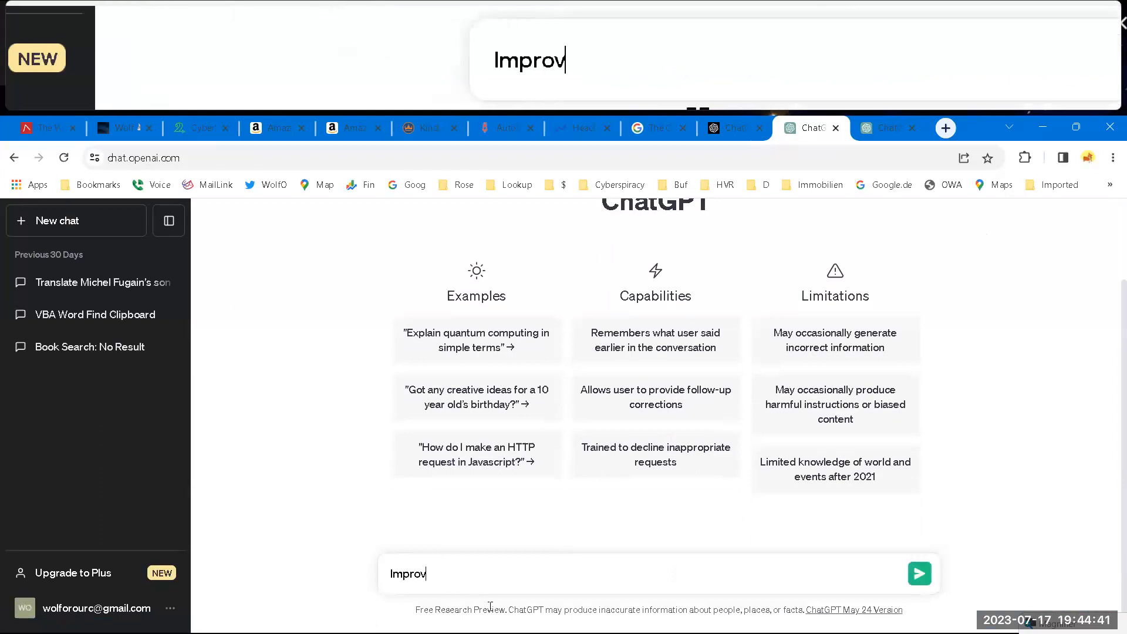
pyautogui.write('e teh boo')
pyautogui.press('BackSpace')
pyautogui.press('BackSpace')
pyautogui.press('BackSpace')
pyautogui.press('BackSpace')
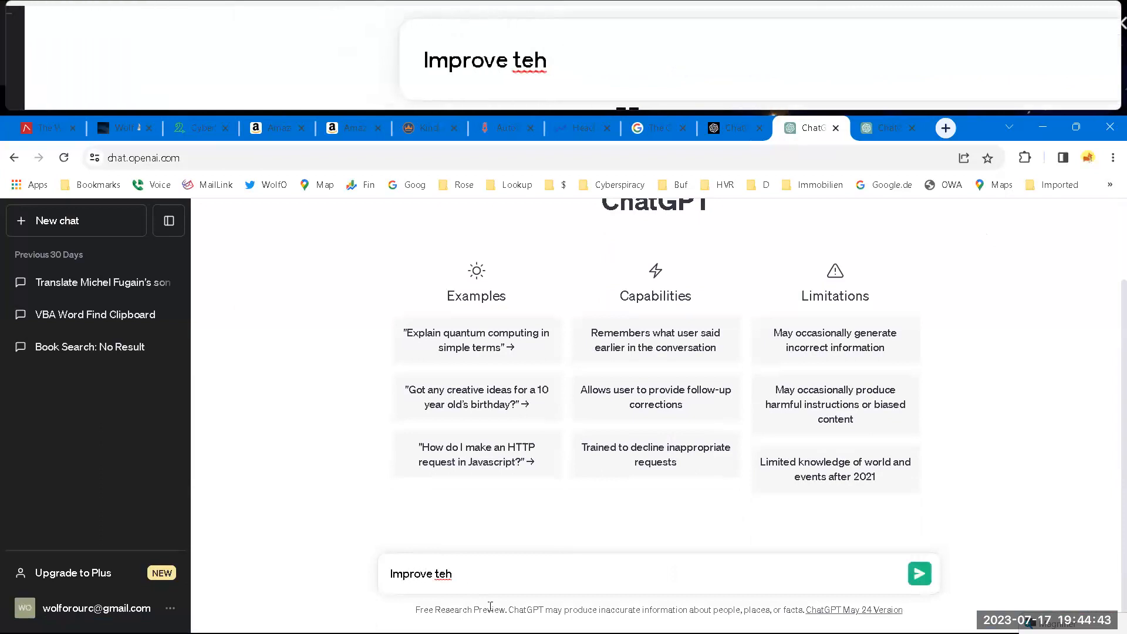
pyautogui.press('BackSpace')
pyautogui.press('BackSpace')
pyautogui.write('he b')
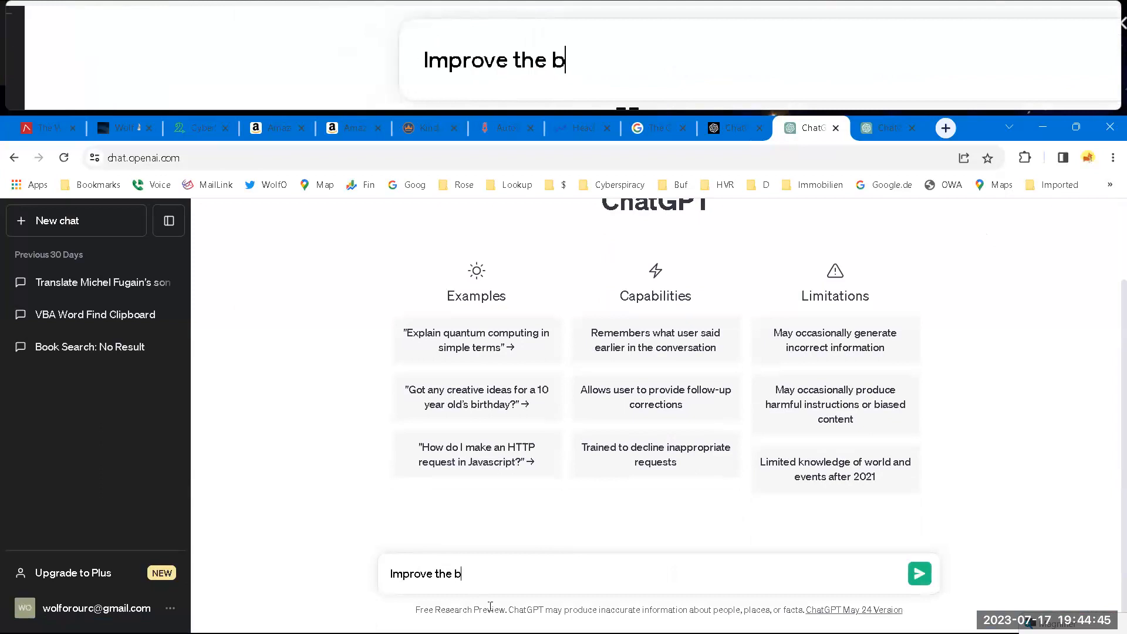
pyautogui.write('ook blurb for')
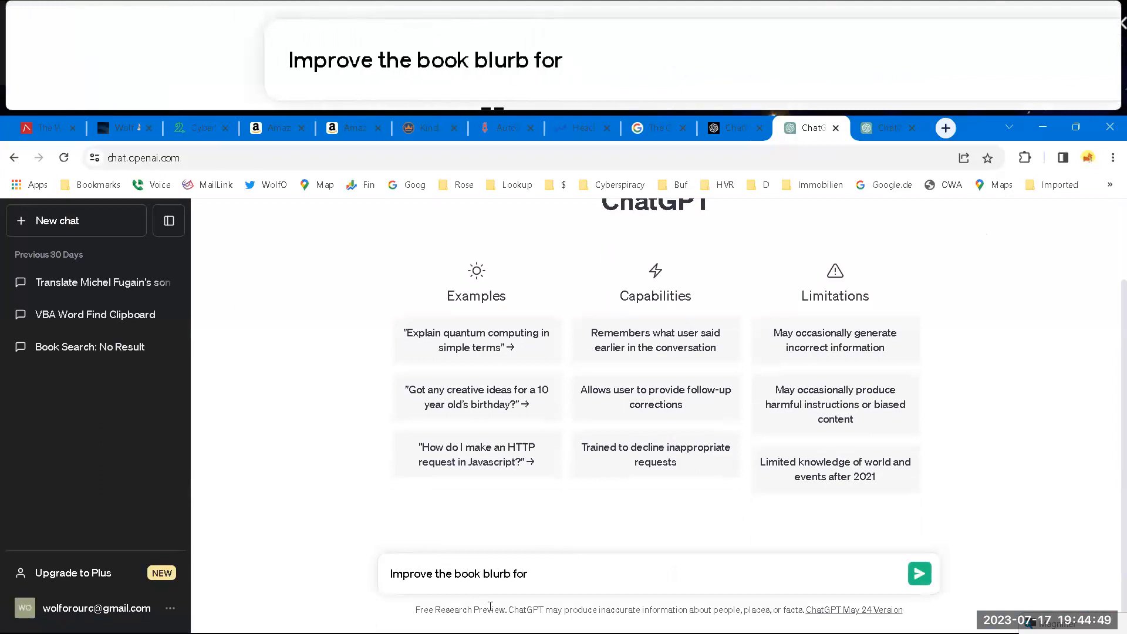
# - Add the copied book title and author to the prompt, joined on one line with "by", and start a new line
pyautogui.hotkey('ctrl', 'v')
pyautogui.click(668, 546)
pyautogui.write('by')
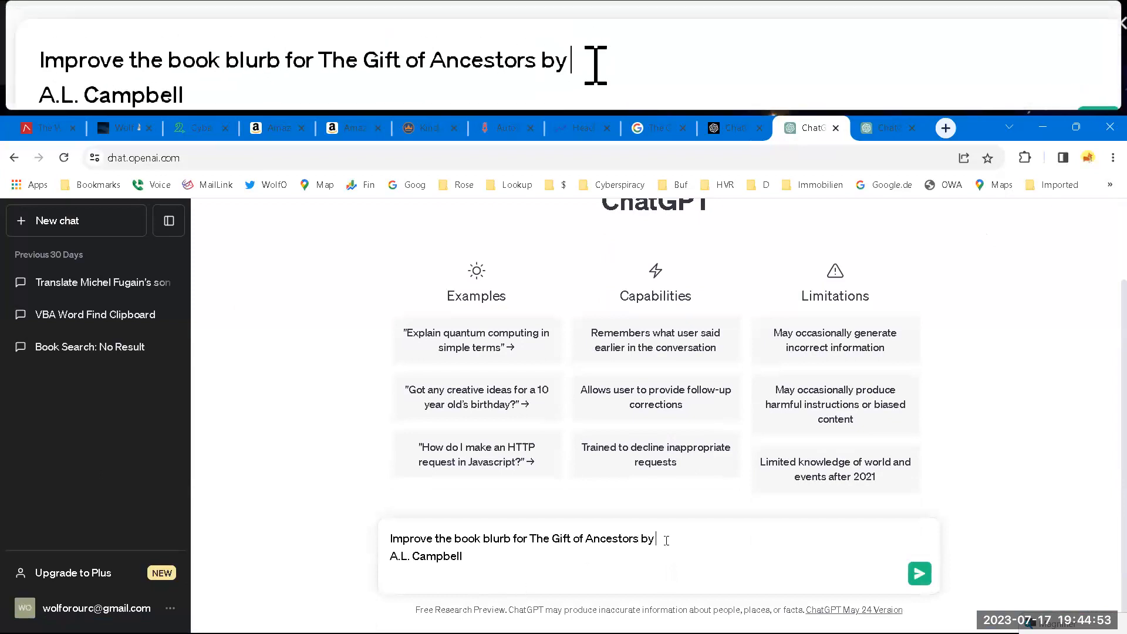
pyautogui.press('Delete')
pyautogui.click(795, 556)
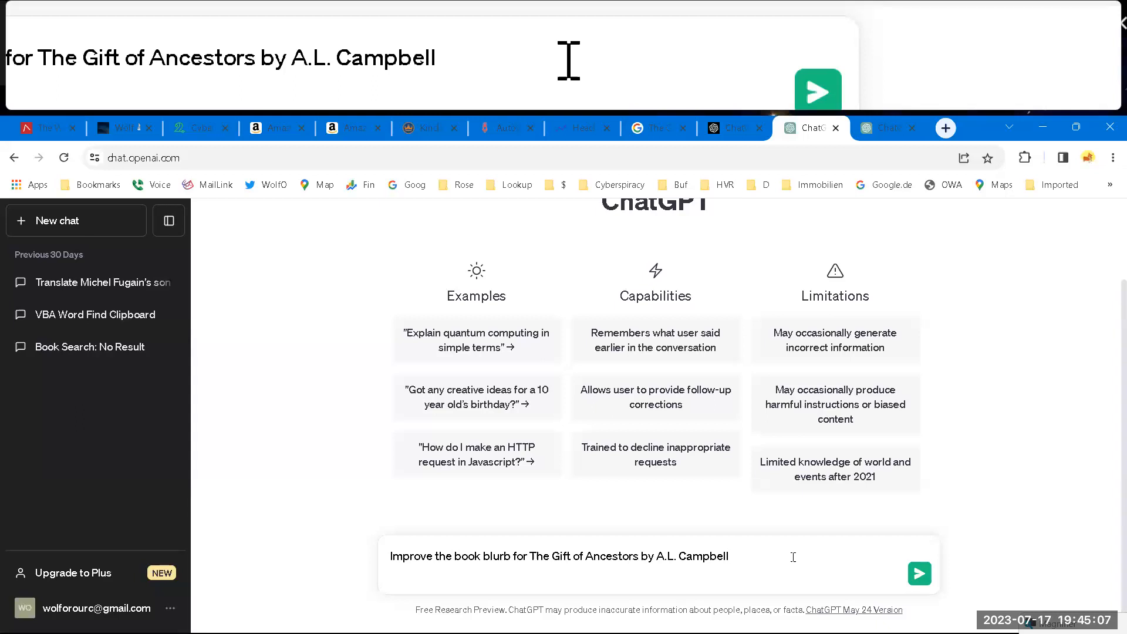
pyautogui.hotkey('shift', 'Return')
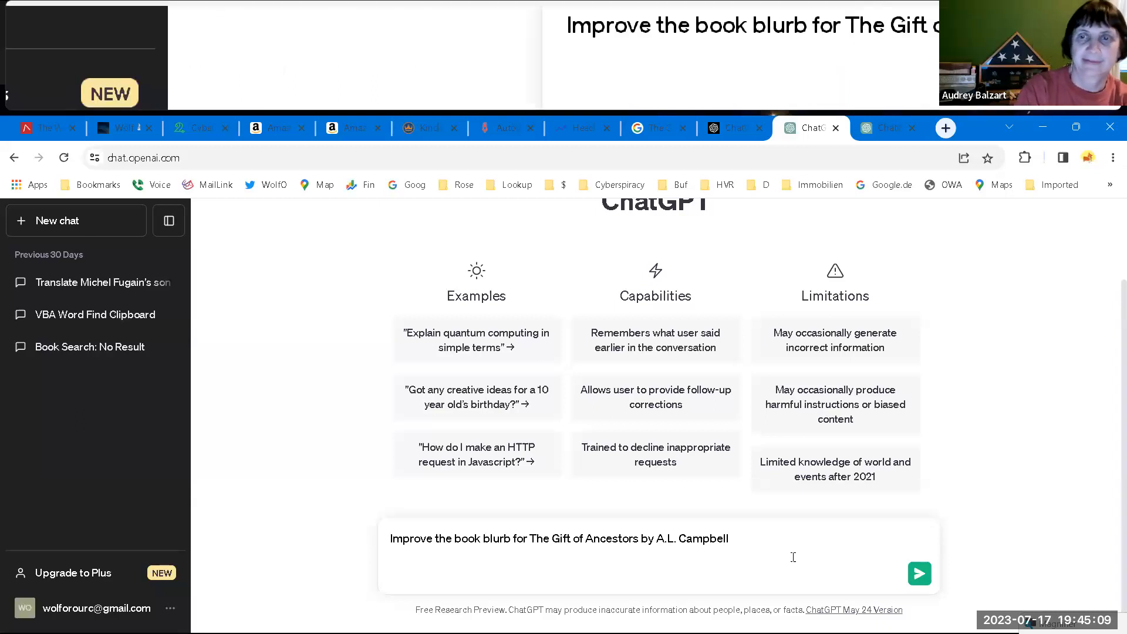
# - Switch to Gift.docx in Word and copy the three paragraphs of the original blurb below the author line
pyautogui.hotkey('alt', 'Tab')
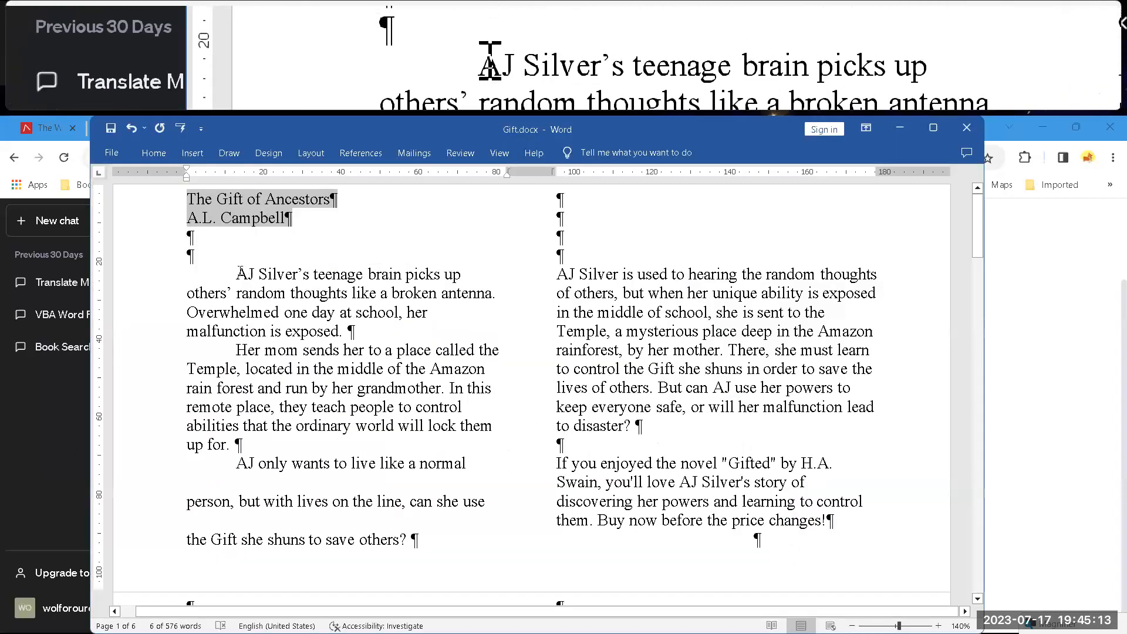
pyautogui.moveTo(238, 274); pyautogui.dragTo(403, 540)
pyautogui.hotkey('ctrl', 'c')
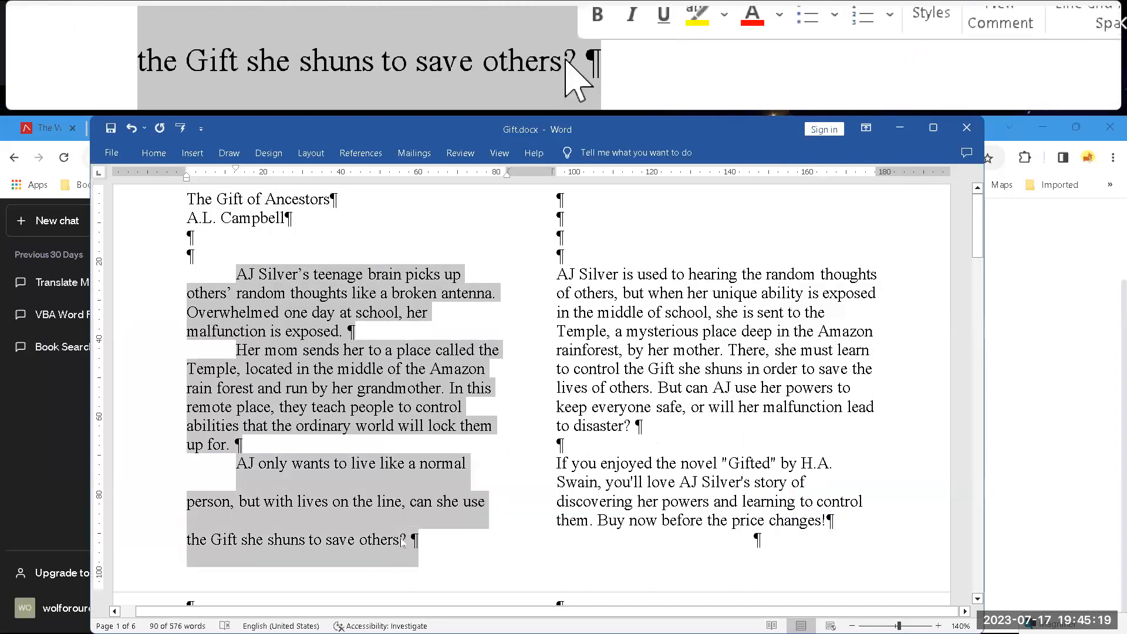
# - Back in ChatGPT, end the prompt line with "from the following", paste the original blurb beneath it and send the message
pyautogui.hotkey('alt', 'Tab')
pyautogui.press('BackSpace')
pyautogui.write('from')
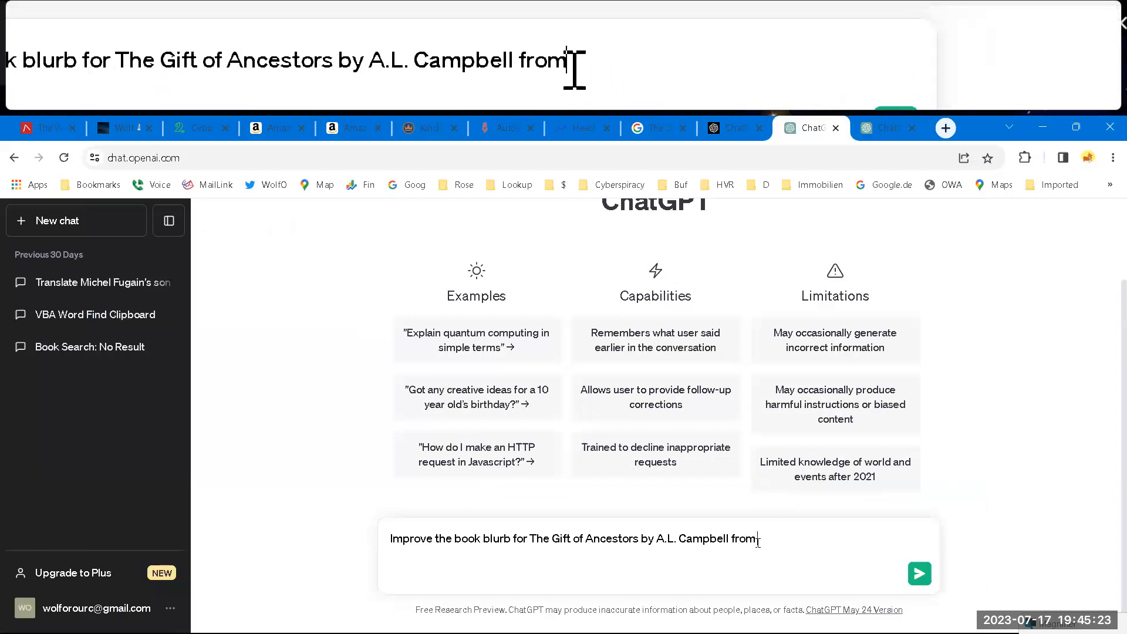
pyautogui.write(' the following')
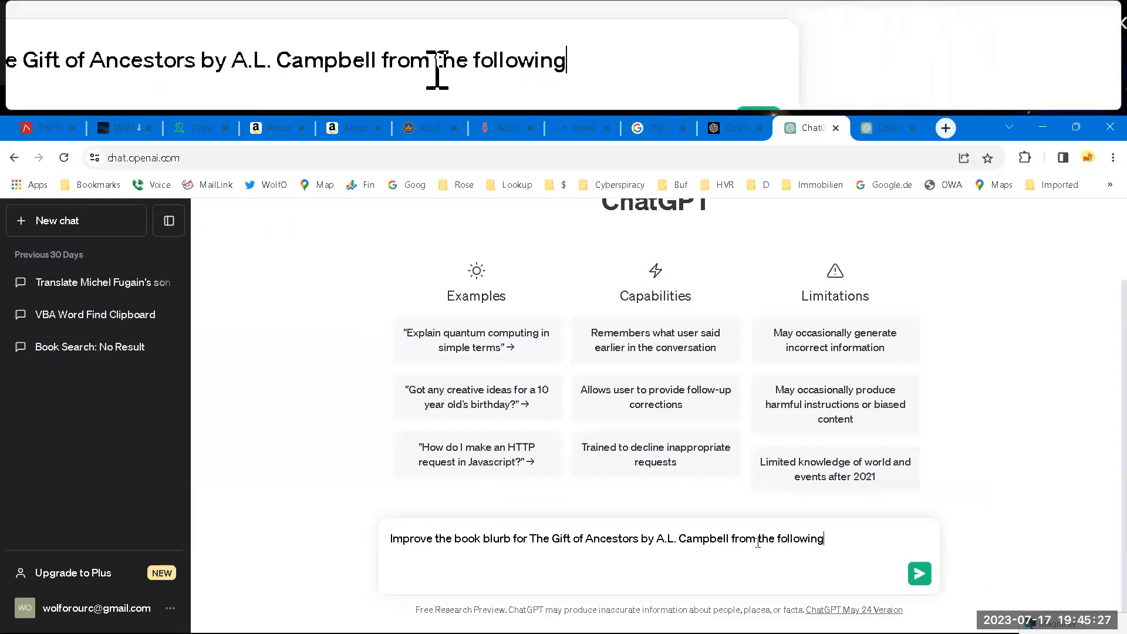
pyautogui.hotkey('shift', 'Return')
pyautogui.hotkey('ctrl', 'v')
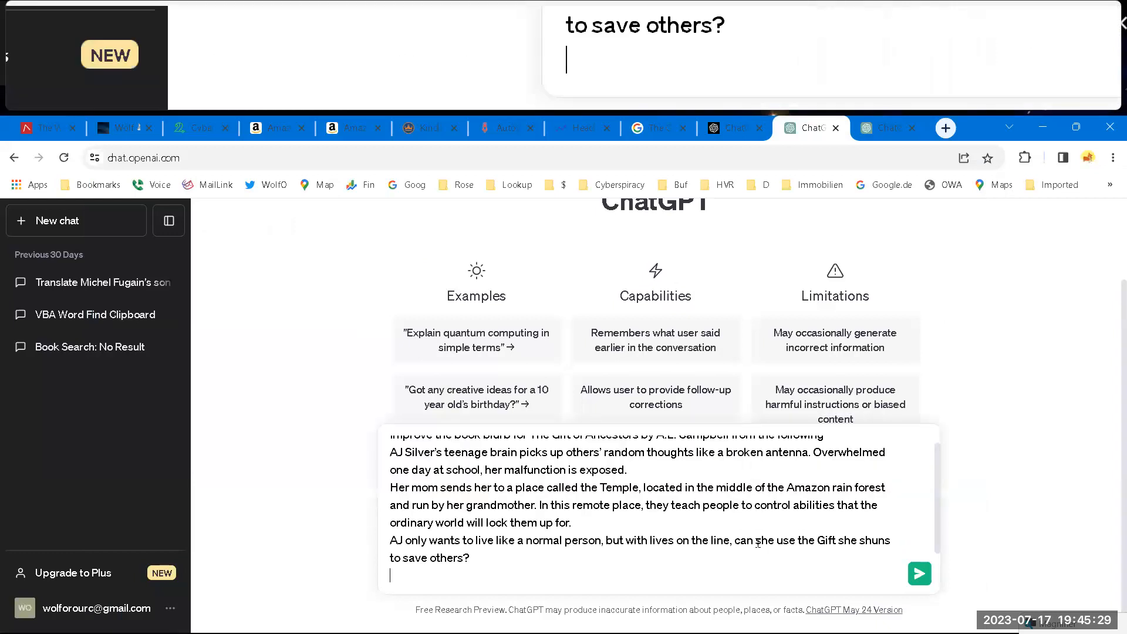
pyautogui.press('Up')
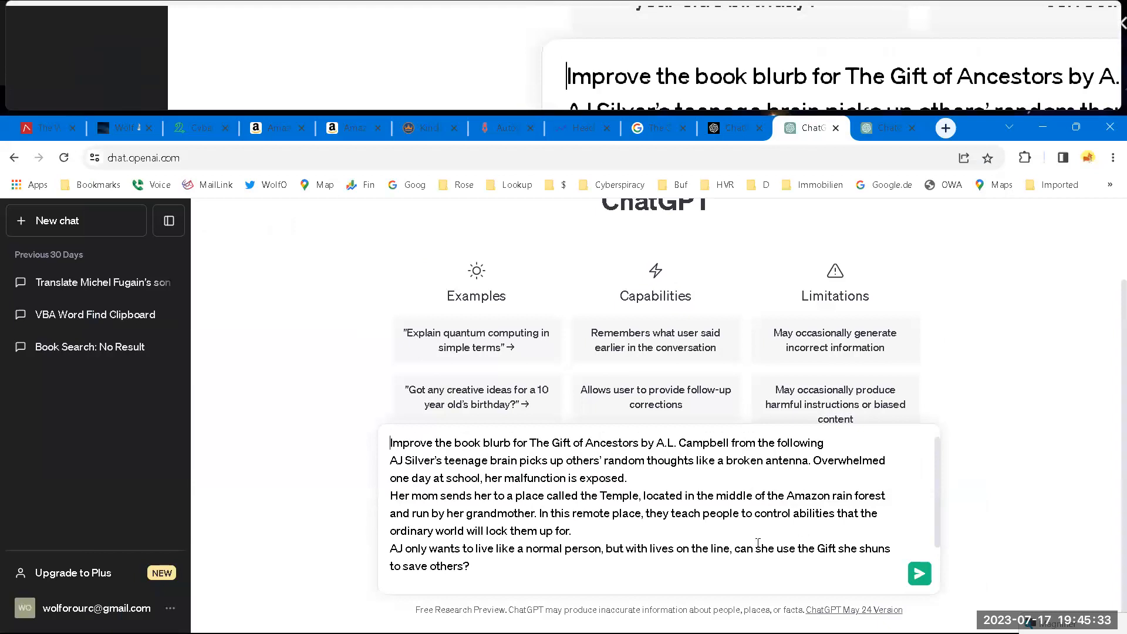
pyautogui.click(922, 578)
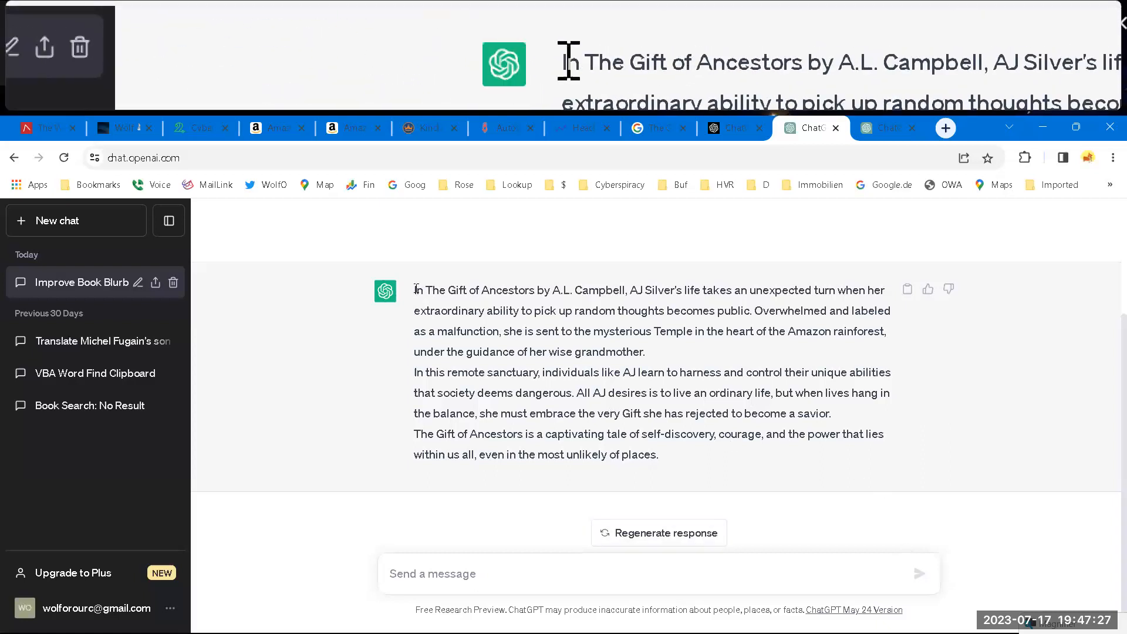
# - Copy ChatGPT's entire improved blurb, from "In The Gift of Ancestors" to "the most unlikely of places."
pyautogui.moveTo(416, 290); pyautogui.dragTo(538, 351)
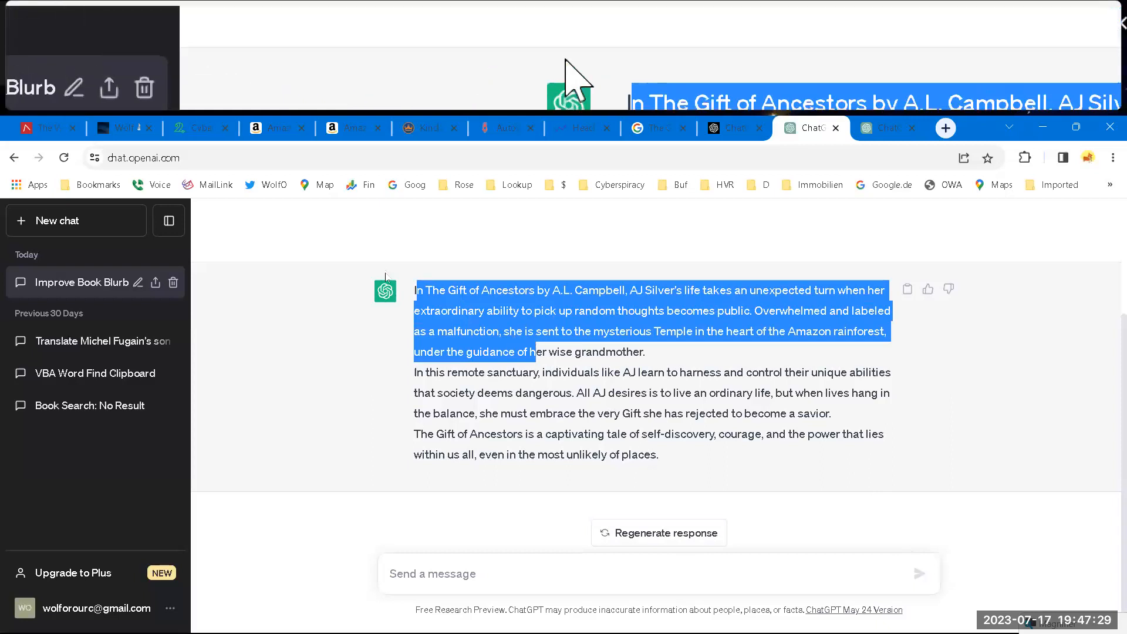
pyautogui.click(413, 292)
pyautogui.moveTo(413, 291); pyautogui.dragTo(716, 461)
pyautogui.hotkey('ctrl', 'c')
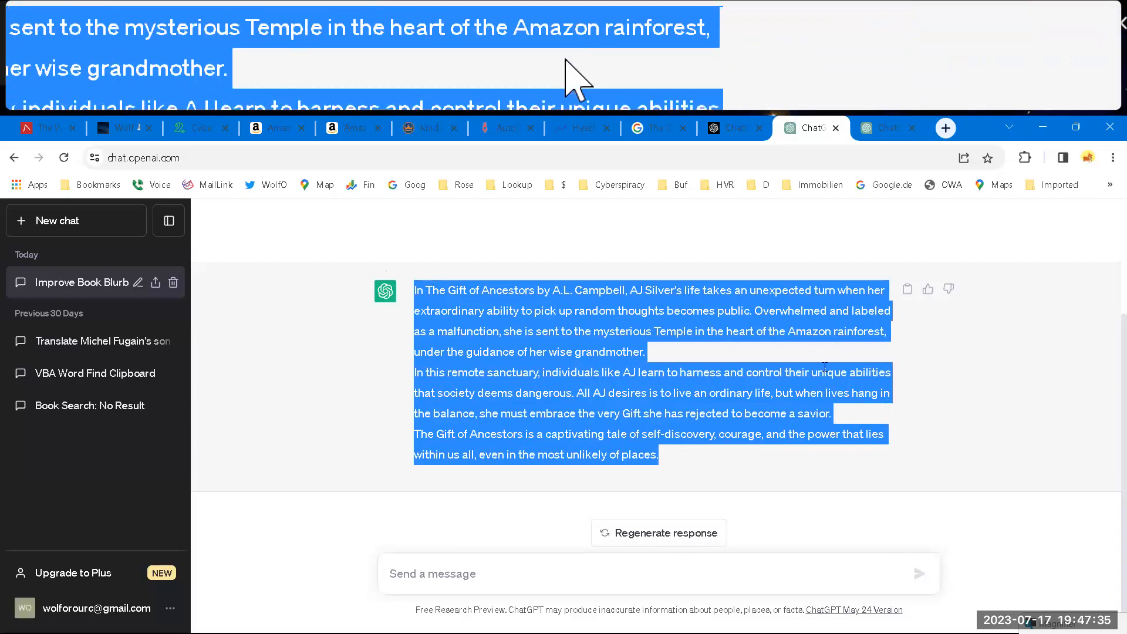
pyautogui.click(967, 373)
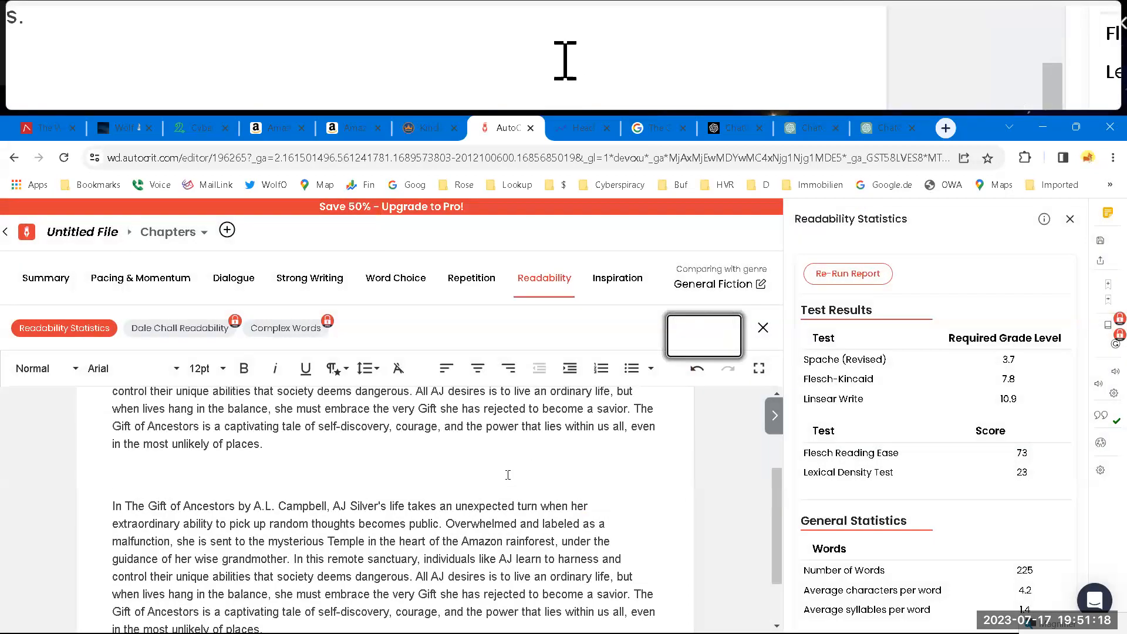
# - In AutoCrit, paste another copy of the ChatGPT blurb on the blank line between the existing copies and run Readability Statistics
pyautogui.click(393, 481)
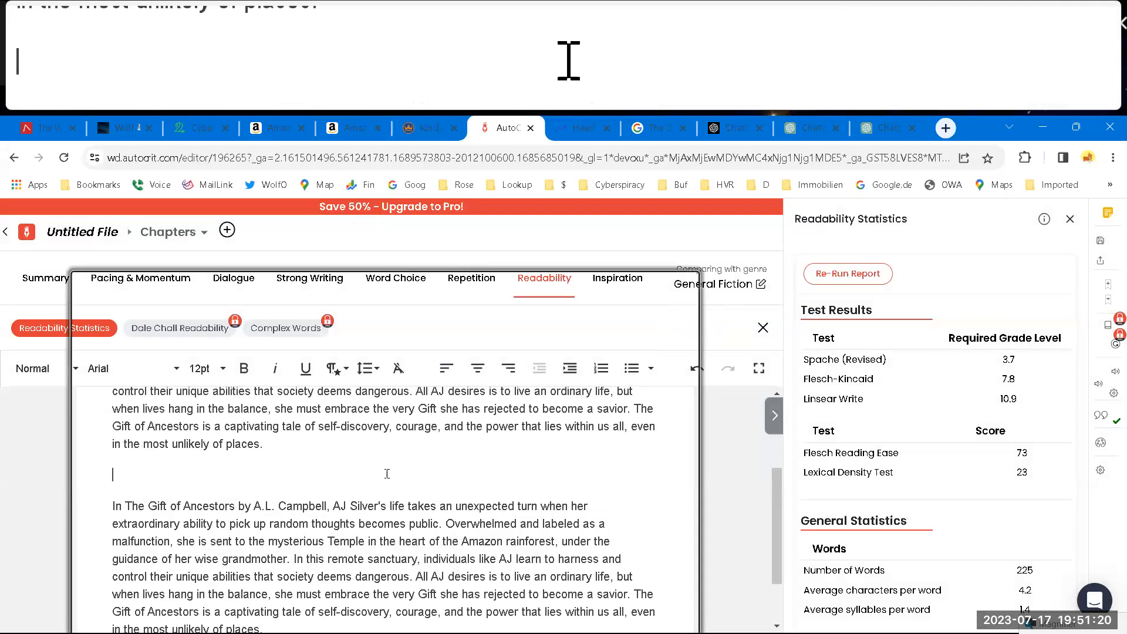
pyautogui.hotkey('ctrl', 'v')
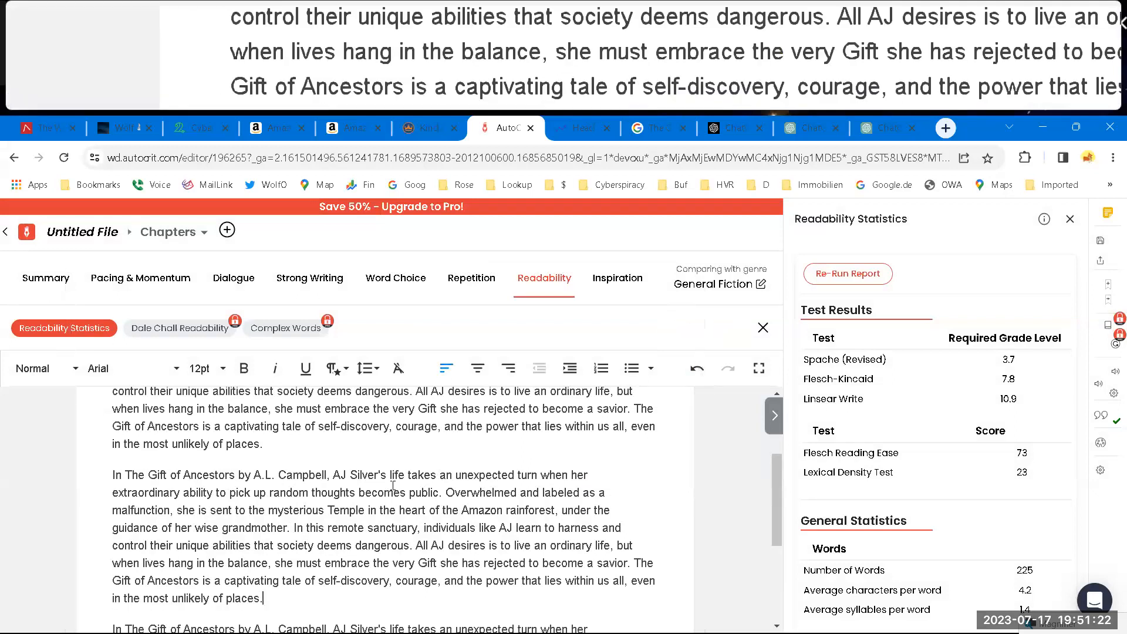
pyautogui.click(68, 331)
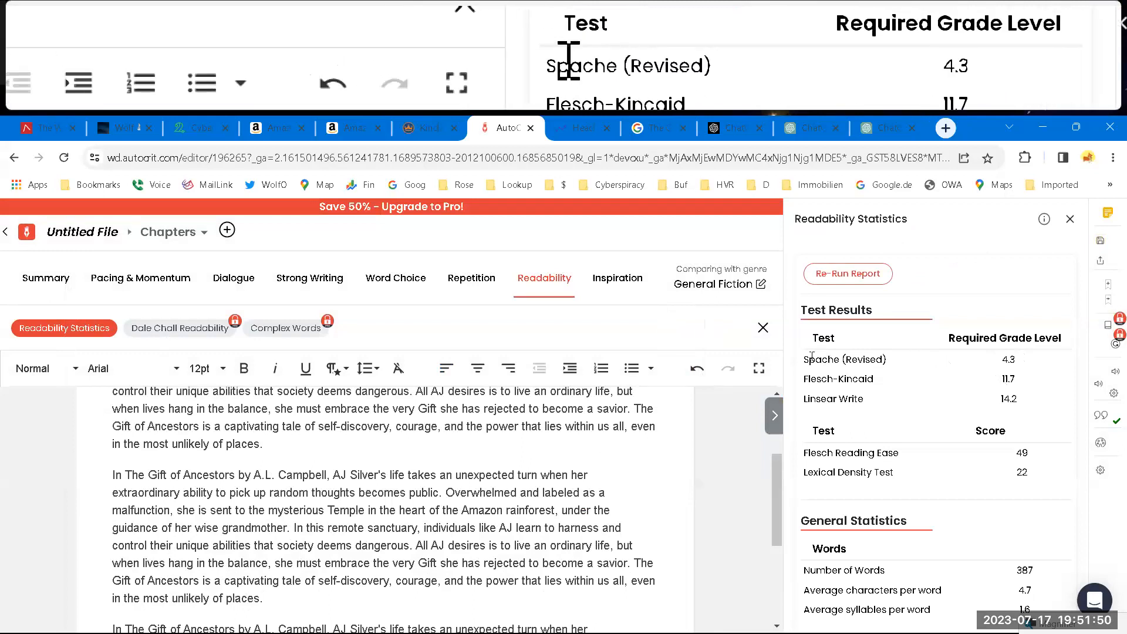
# - Select the readability results from Spache (Revised) through Average syllables per word and switch to Gift.docx in Word
pyautogui.moveTo(803, 359); pyautogui.dragTo(997, 621)
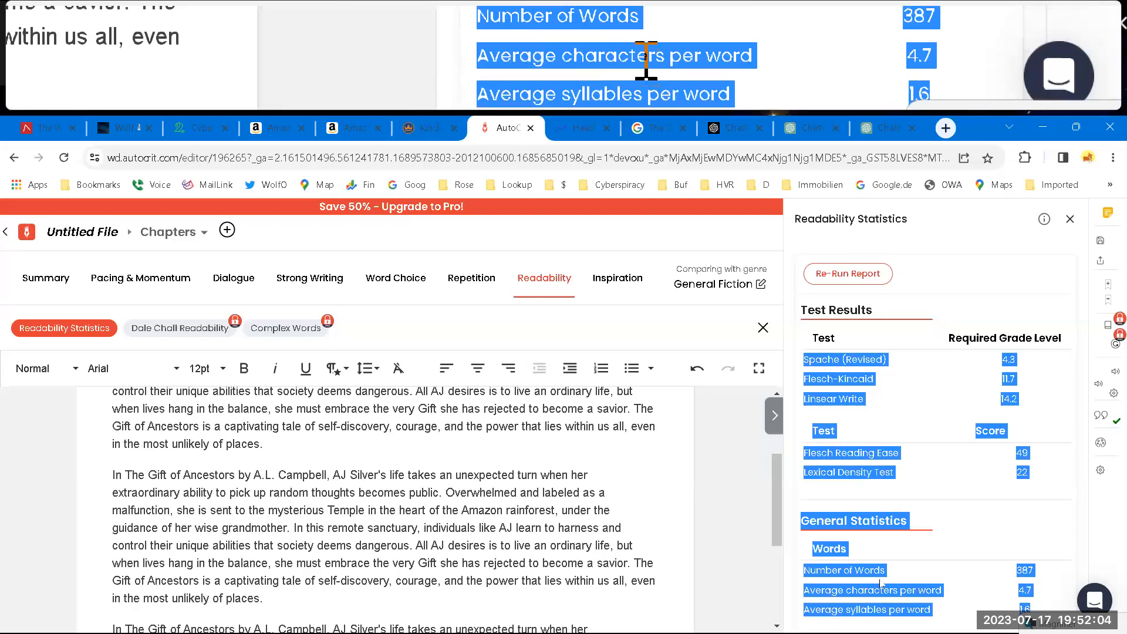
pyautogui.moveTo(941, 631)
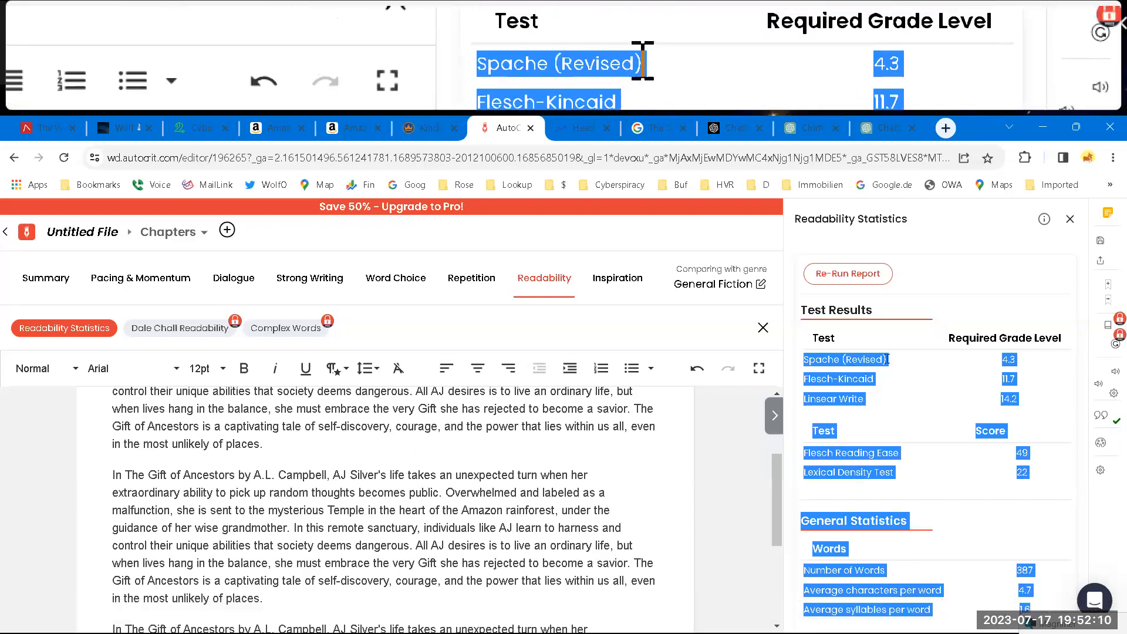
pyautogui.hotkey('alt', 'Tab')
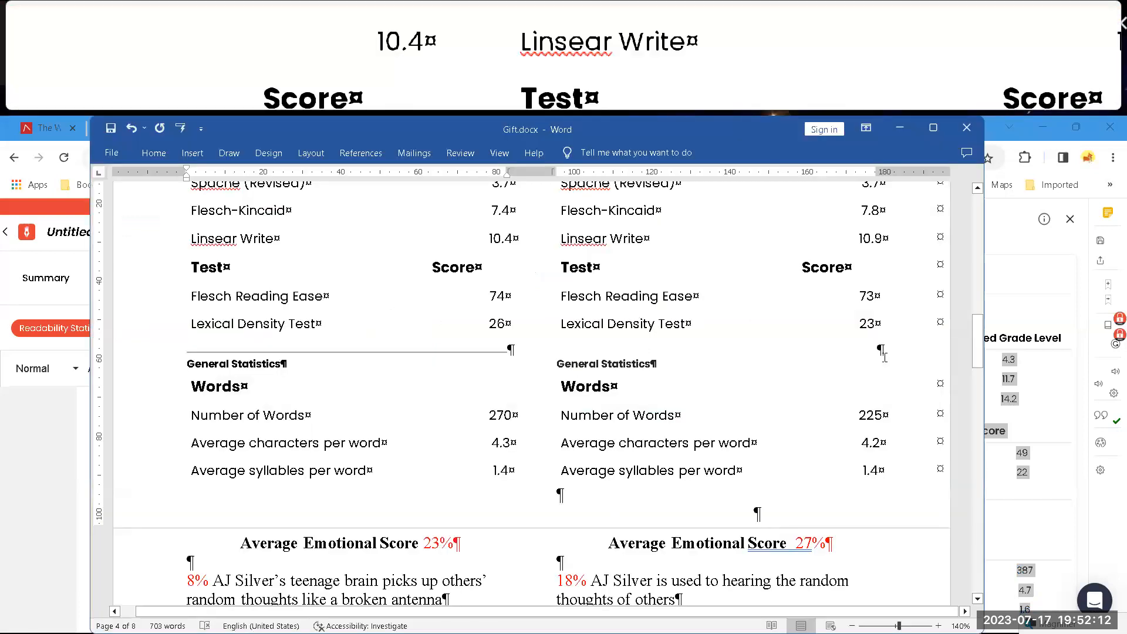
# - Look through Gift.docx's emotional score pages and locate the ChatGPT blurb on page 3
pyautogui.scroll(-10, 851, 368)
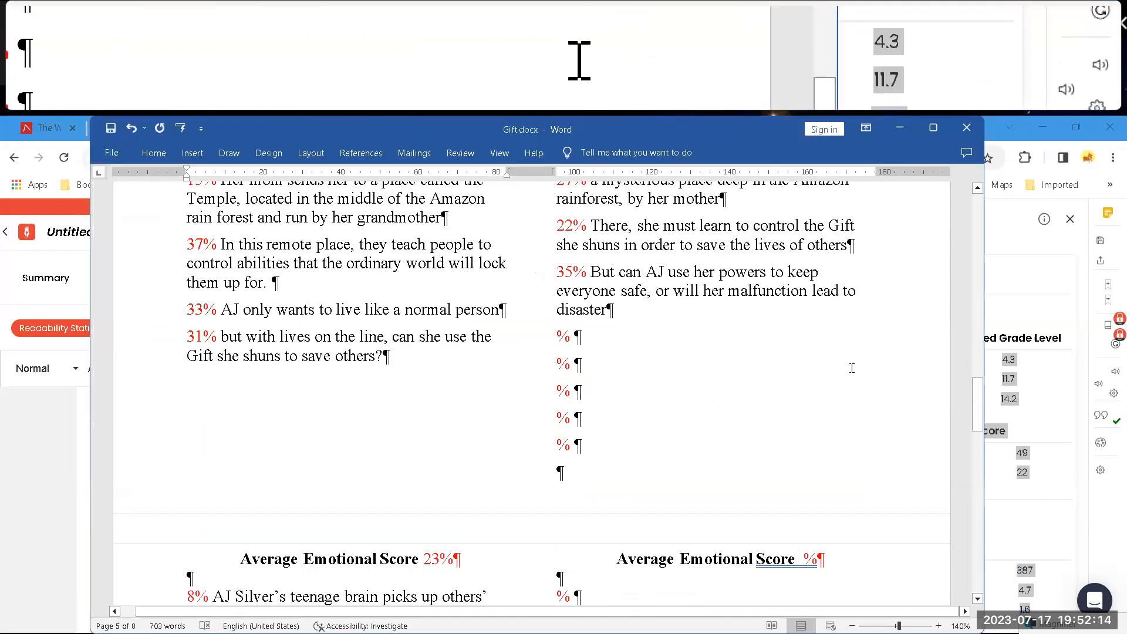
pyautogui.scroll(-5, 851, 367)
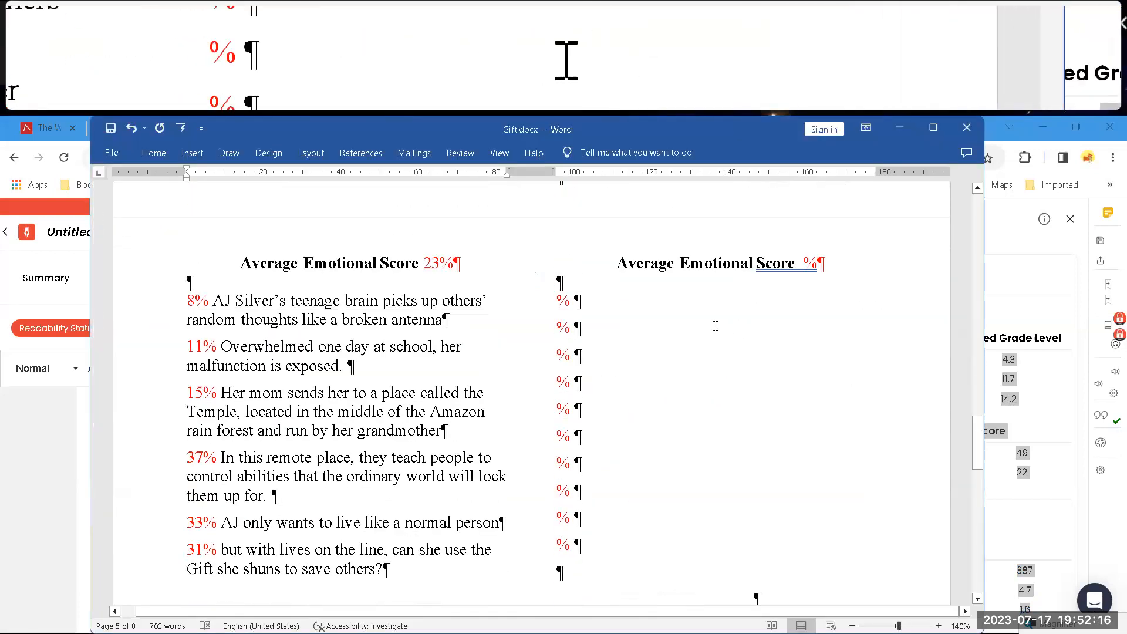
pyautogui.scroll(3, 704, 317)
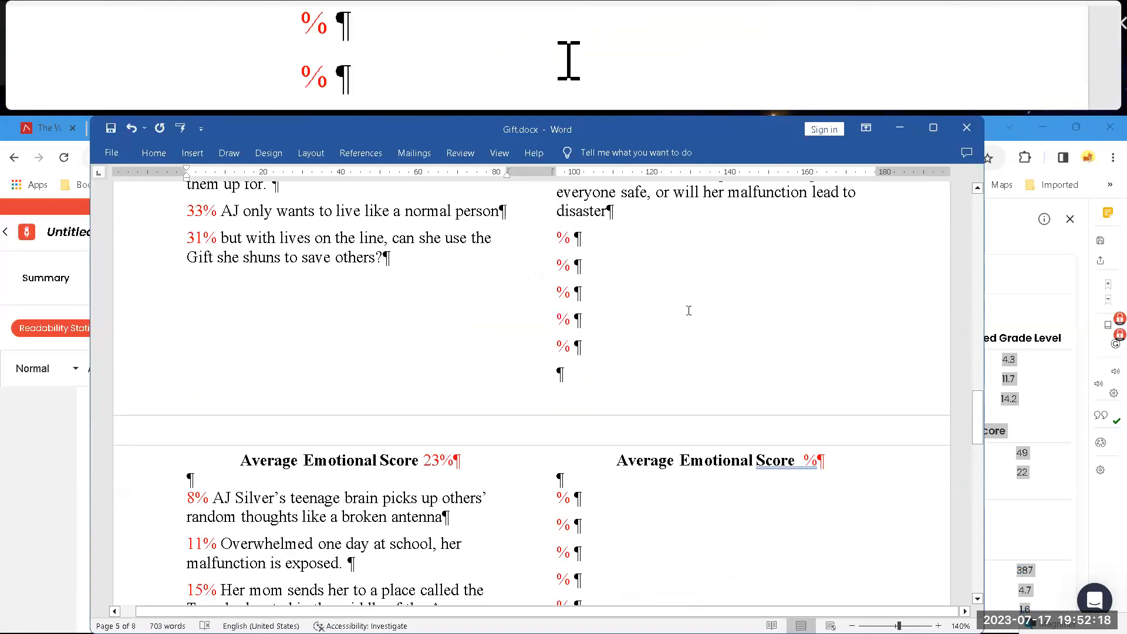
pyautogui.scroll(10, 689, 310)
pyautogui.scroll(15, 688, 311)
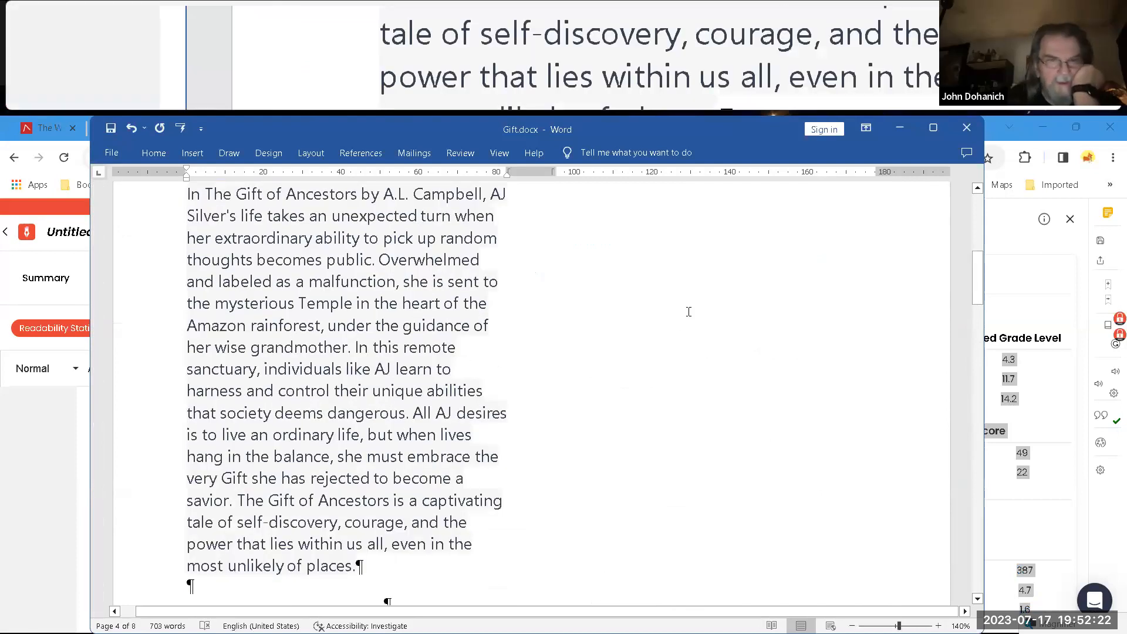
pyautogui.scroll(2, 688, 311)
pyautogui.scroll(-2, 687, 312)
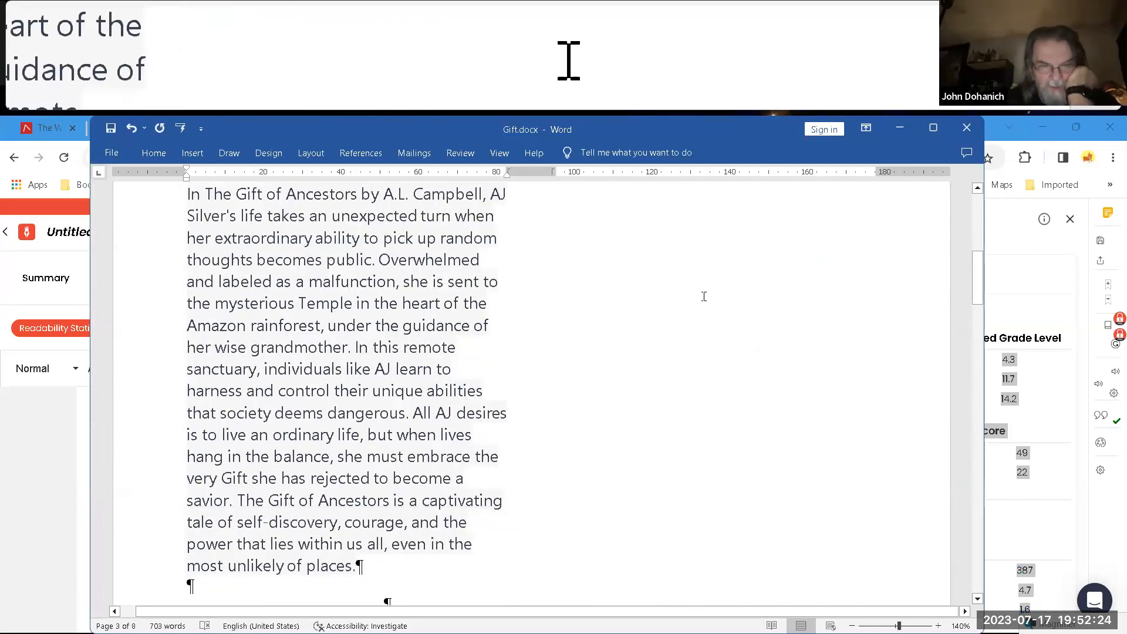
# - Split the Gift.docx window into two panes and collapse the ribbon
pyautogui.click(496, 159)
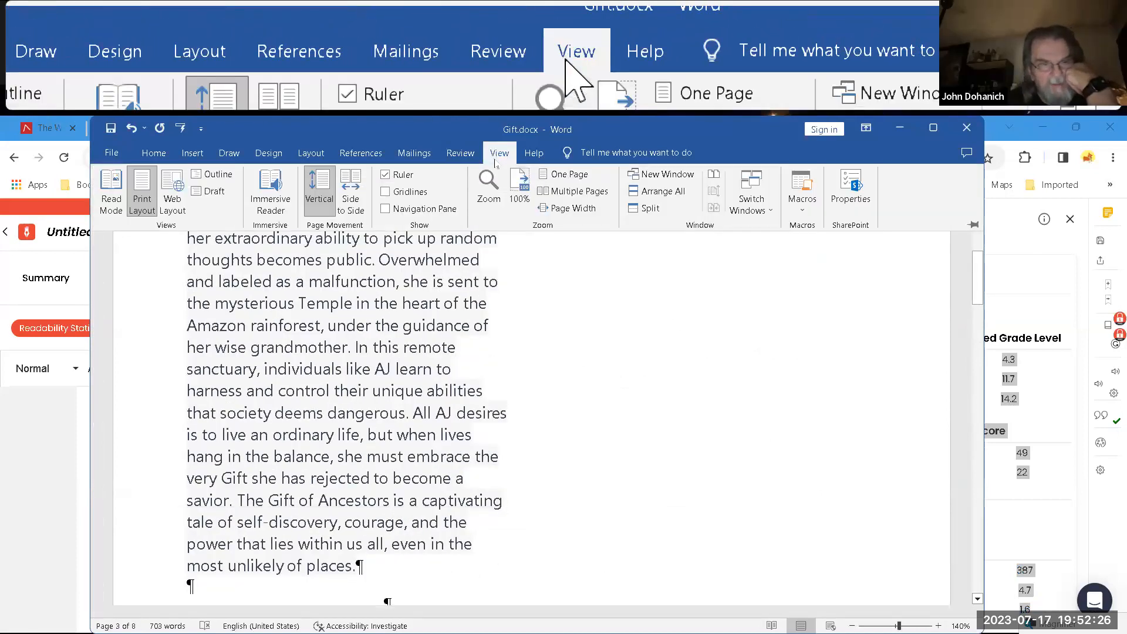
pyautogui.click(649, 209)
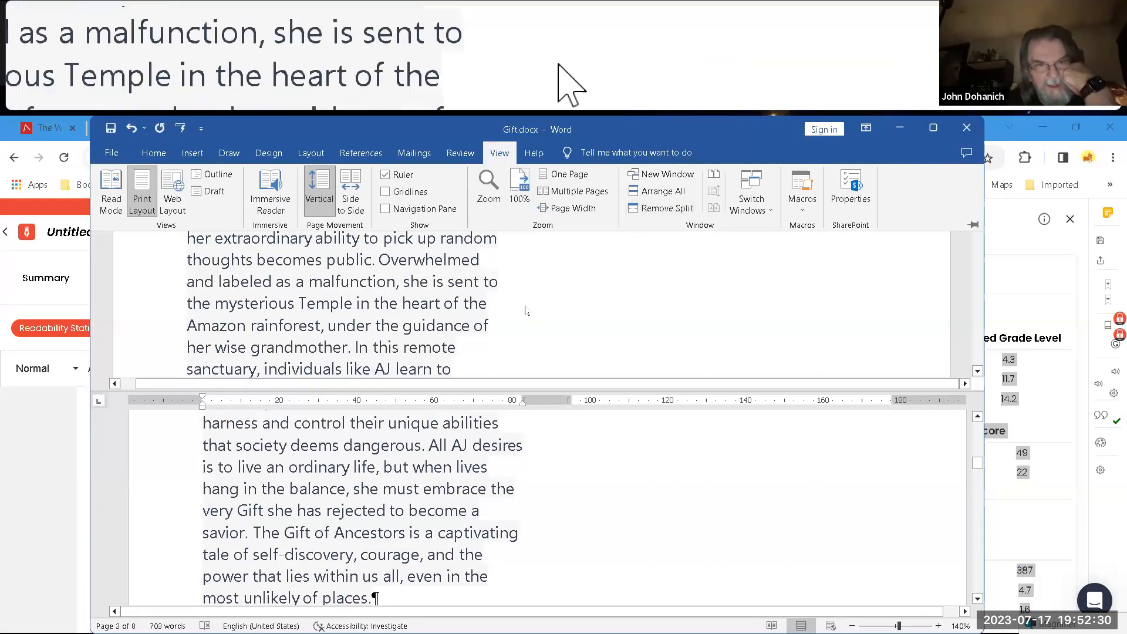
pyautogui.hotkey('ctrl', 'F1')
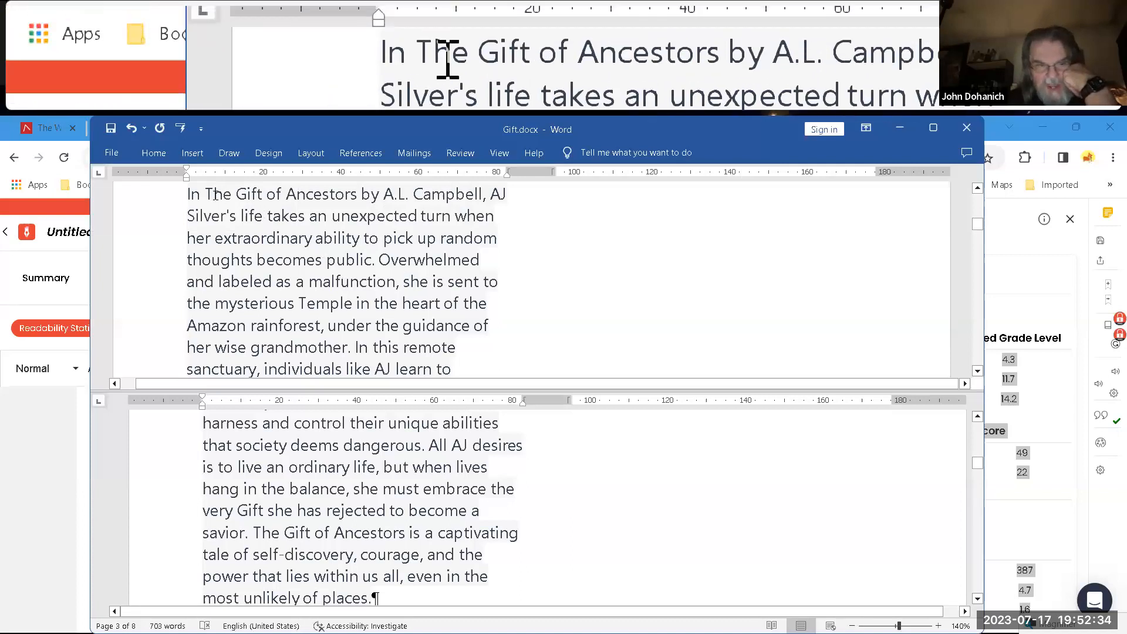
# - Review the original and rewritten blurbs with their readability scores in Gift.docx and compare them with AutoCrit's results for the ChatGPT blurb
pyautogui.click(195, 194)
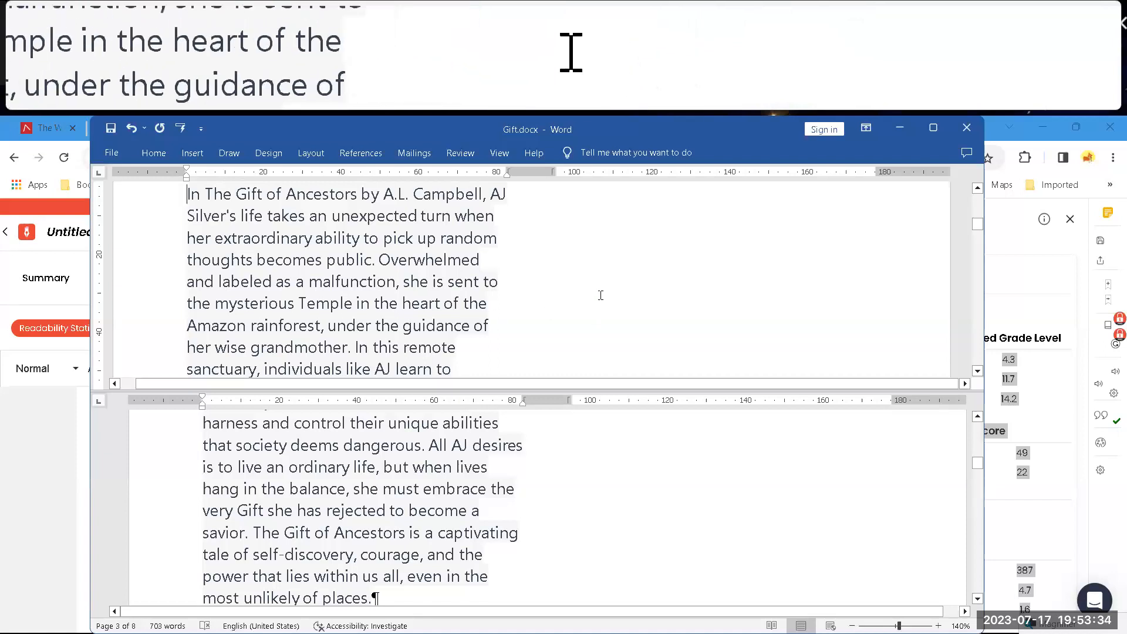
pyautogui.scroll(10, 600, 295)
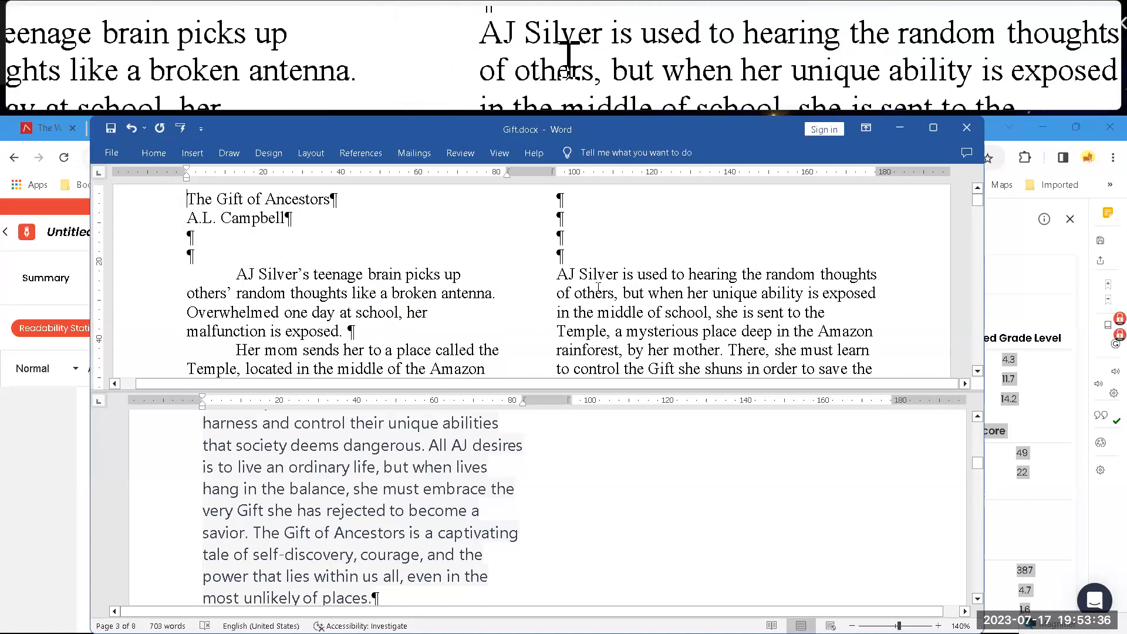
pyautogui.scroll(-10, 597, 286)
pyautogui.scroll(-10, 597, 286)
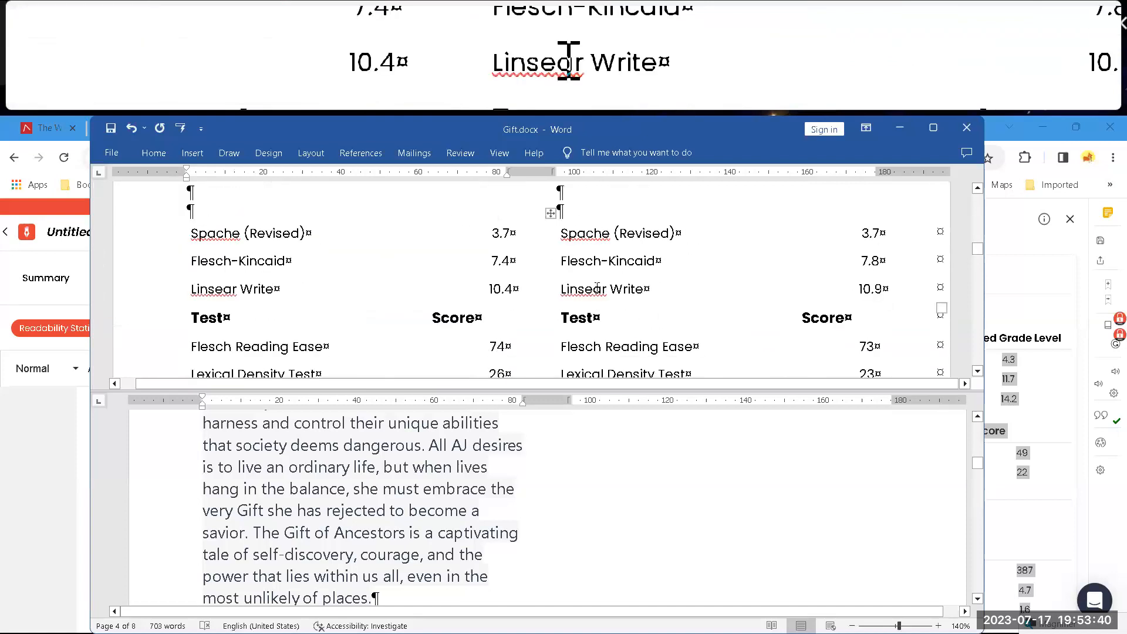
pyautogui.scroll(-6, 596, 287)
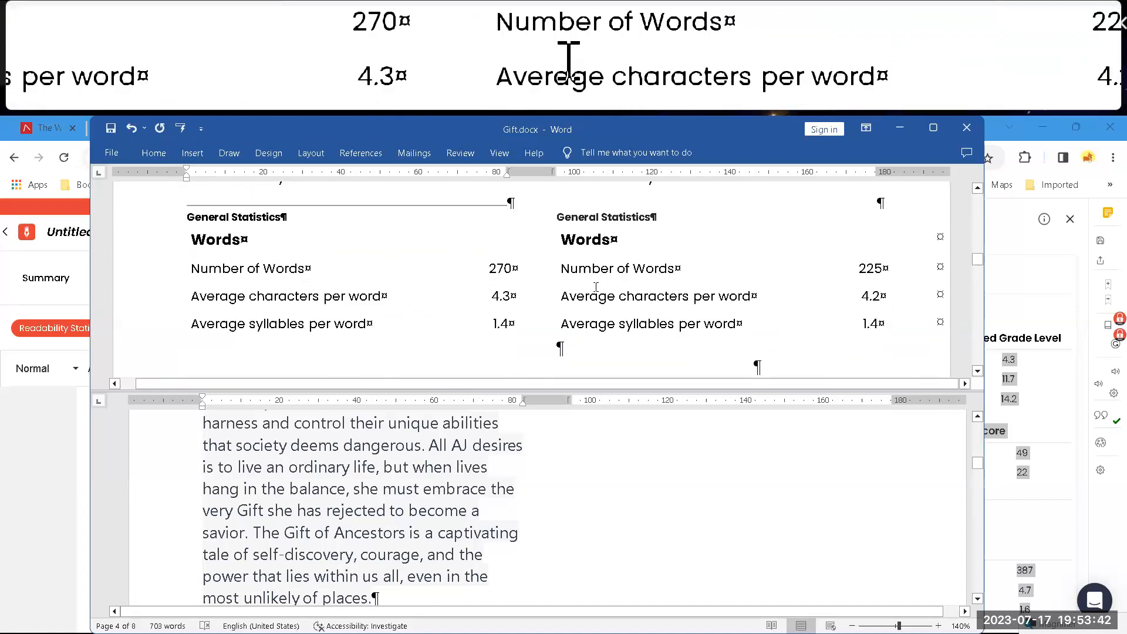
pyautogui.scroll(3, 596, 286)
pyautogui.scroll(6, 595, 286)
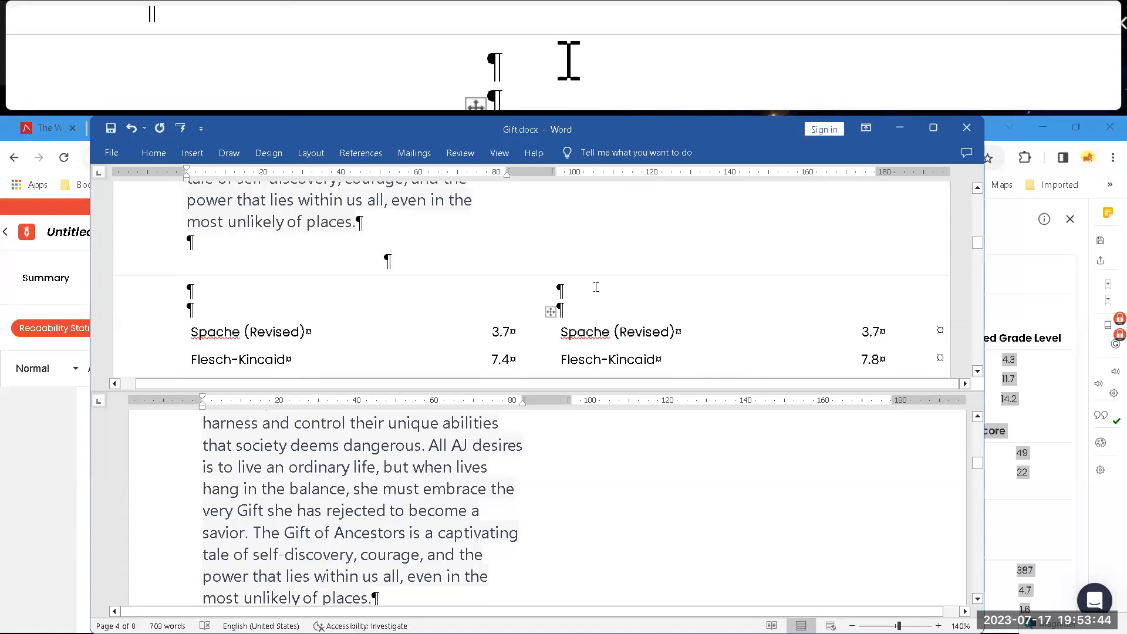
pyautogui.scroll(-3, 595, 288)
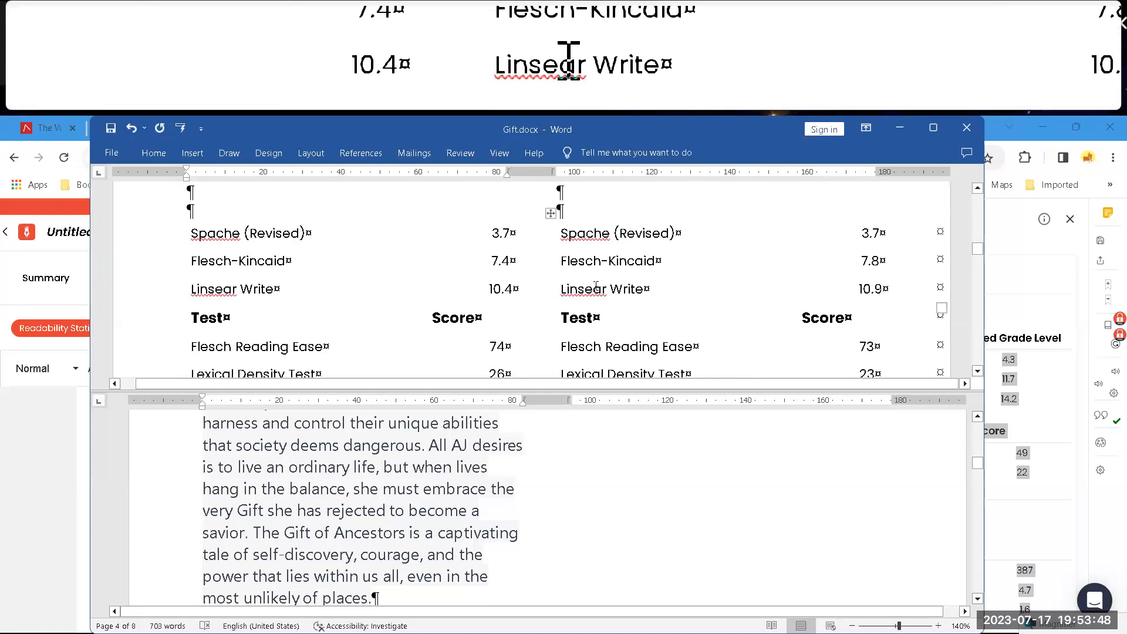
pyautogui.scroll(-5, 596, 288)
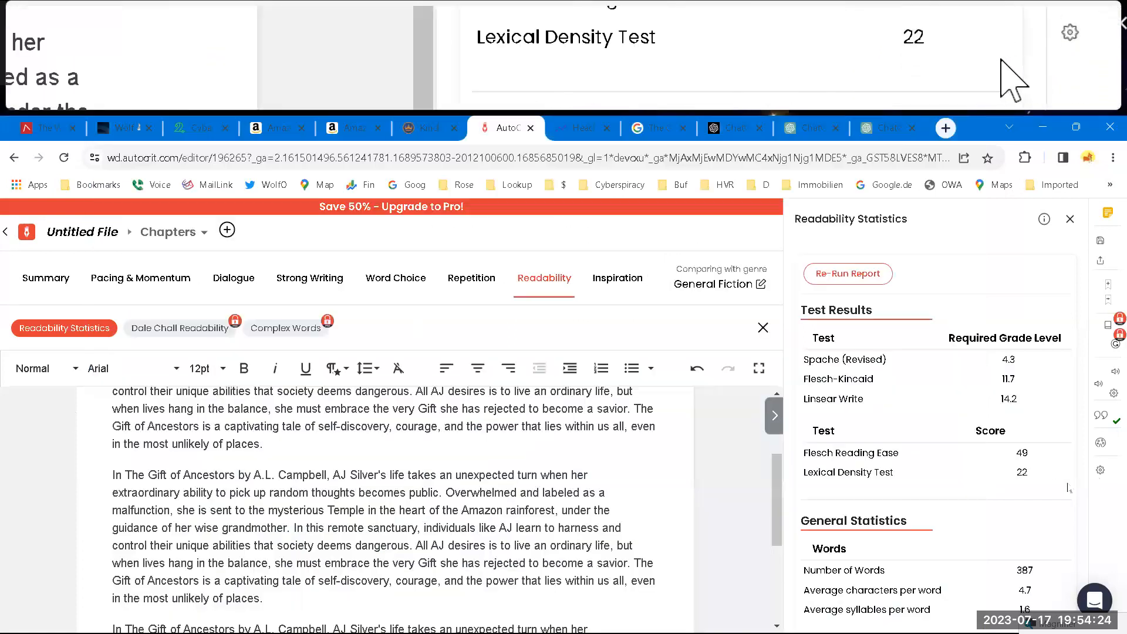
pyautogui.click(1068, 485)
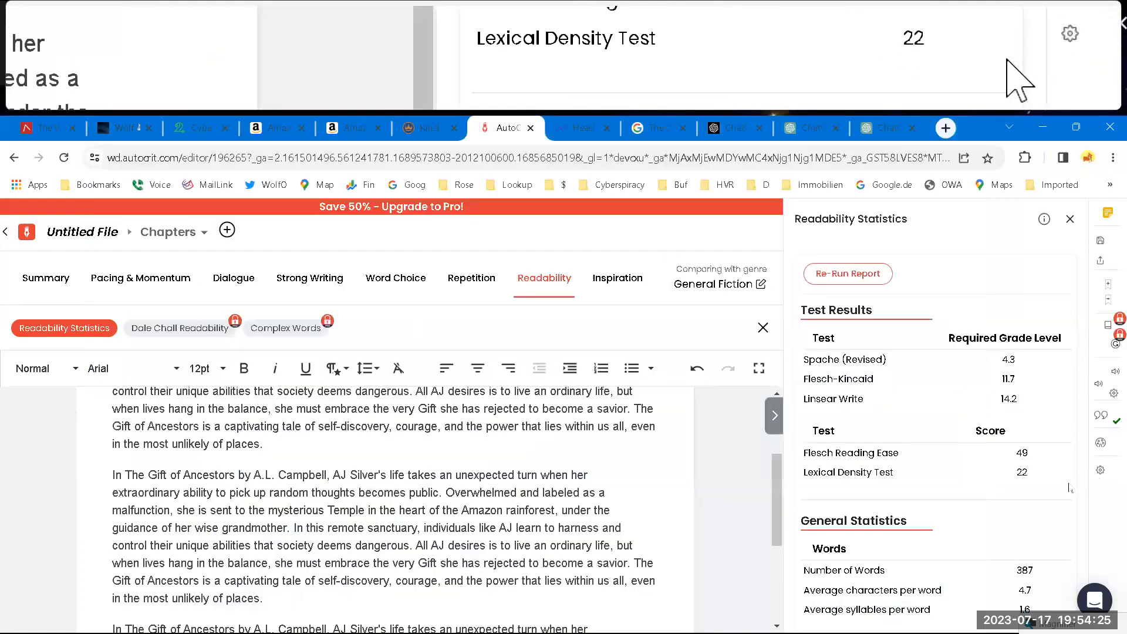
pyautogui.moveTo(996, 609)
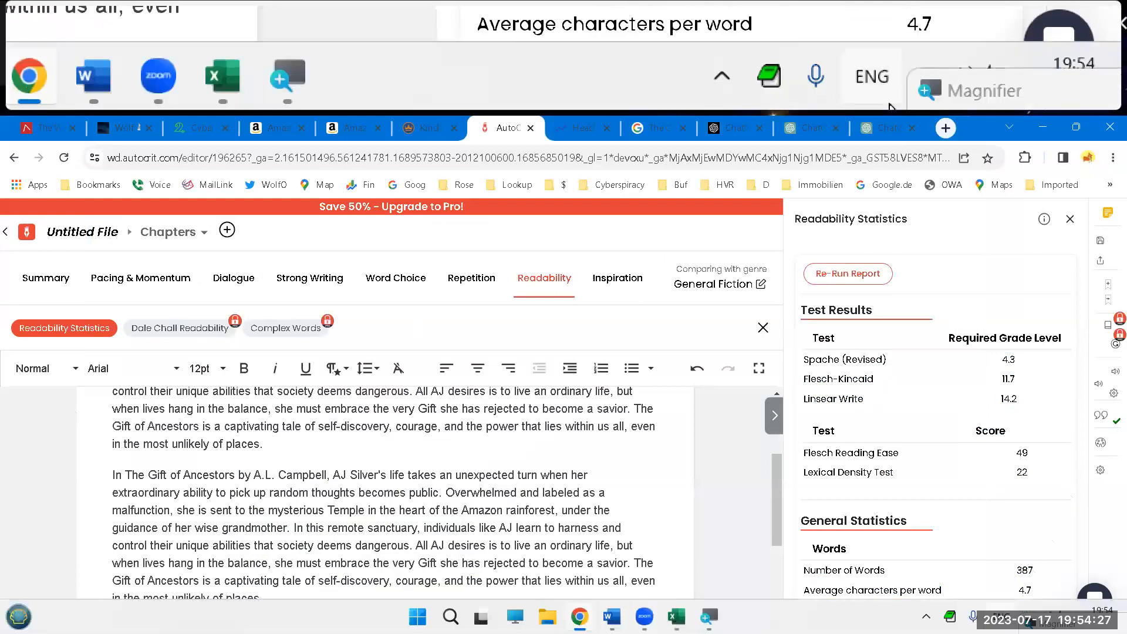
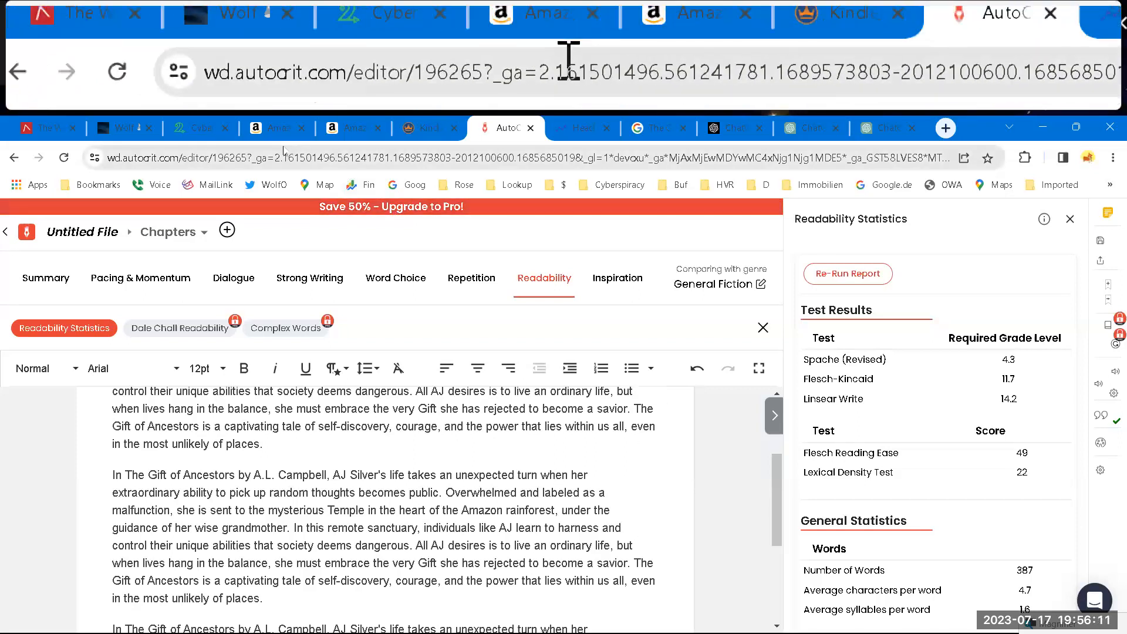
# - From Amazon's Teen & Young Adult Fantasy best sellers, open the Divine Rivals page and examine its blurb
pyautogui.click(273, 127)
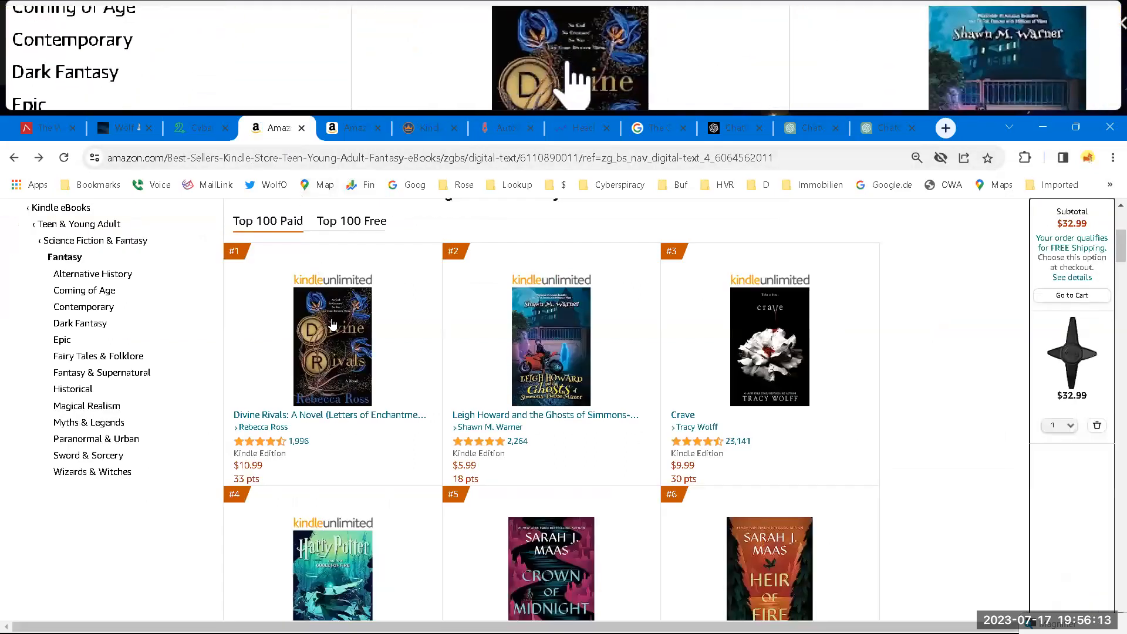
pyautogui.click(331, 323)
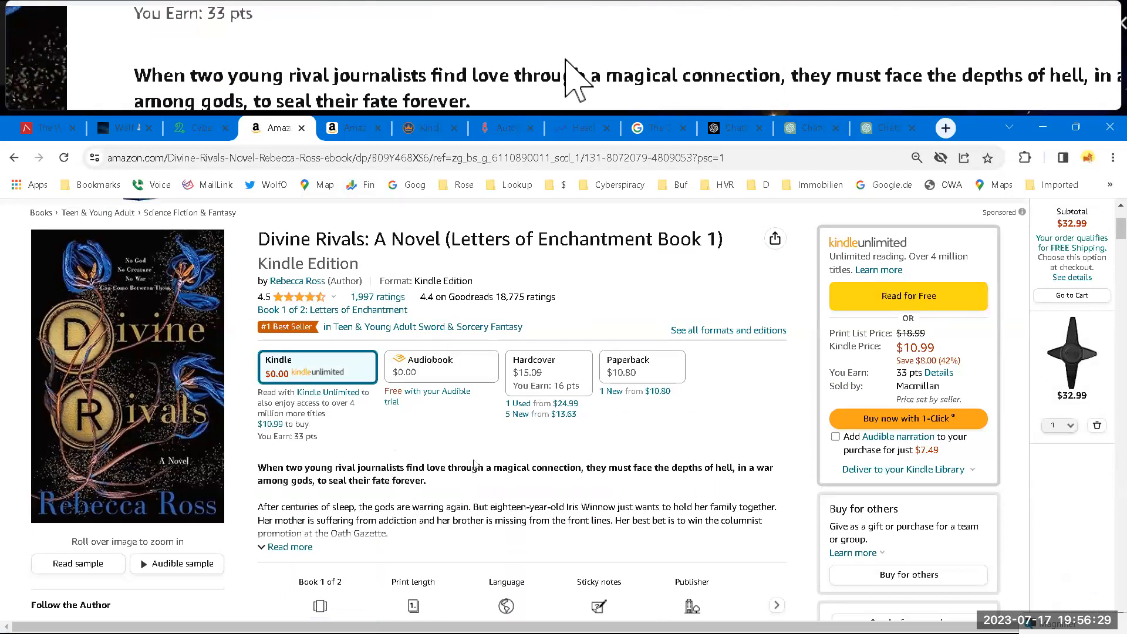
pyautogui.scroll(-2, 476, 463)
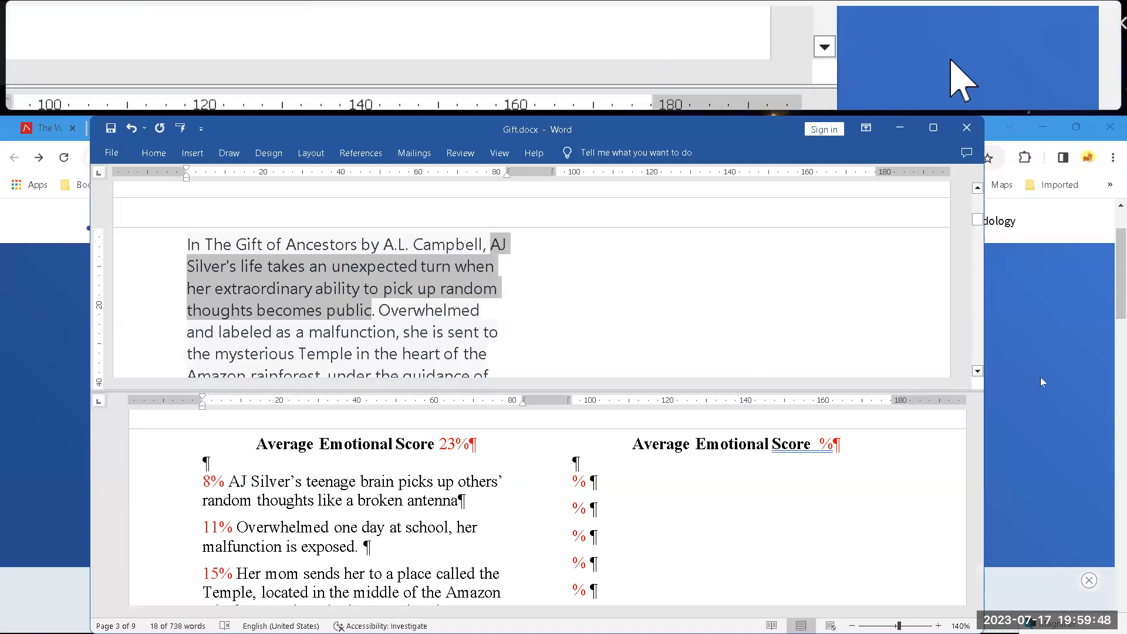
# - In the Headline Analyzer, replace the existing text with the blurb phrase from "AJ Silver's life" through "becomes public" and submit it for analysis
pyautogui.click(1018, 372)
pyautogui.click(611, 439)
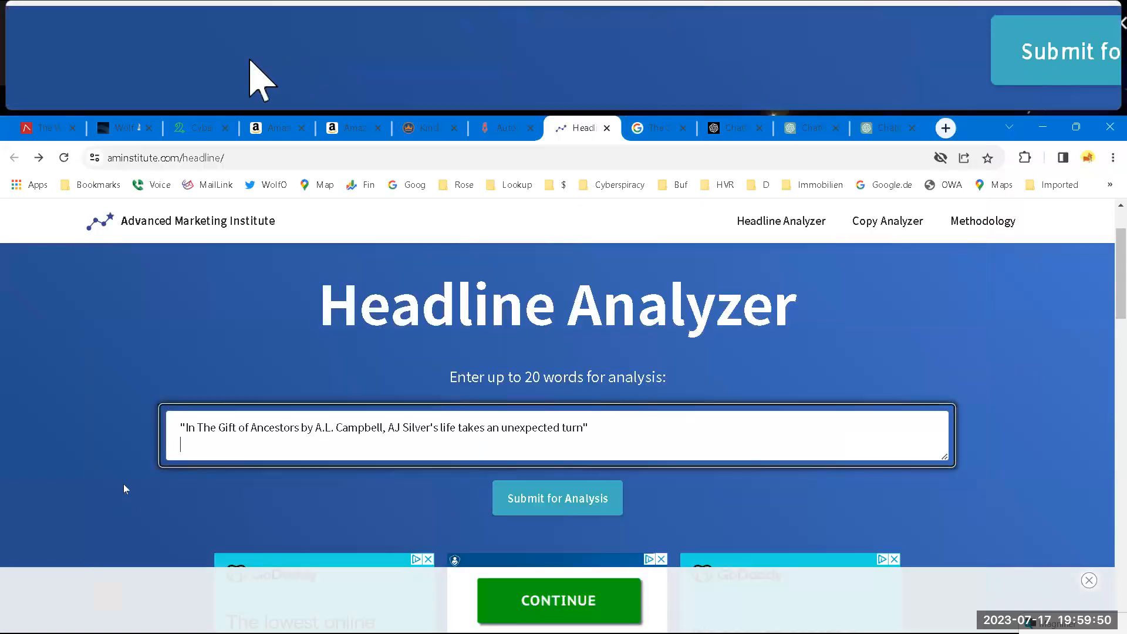
pyautogui.hotkey('ctrl', 'a')
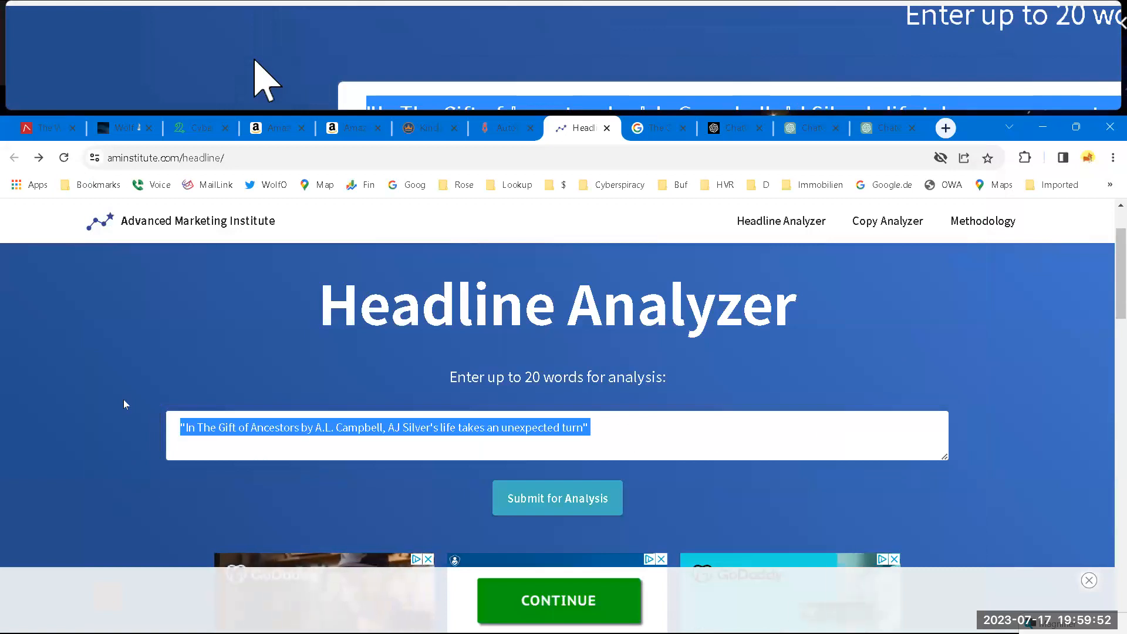
pyautogui.write("AJ Silver's life takes an unexpected turn when her extraordinary ability to pick up random thoughts becomes public")
pyautogui.click(526, 509)
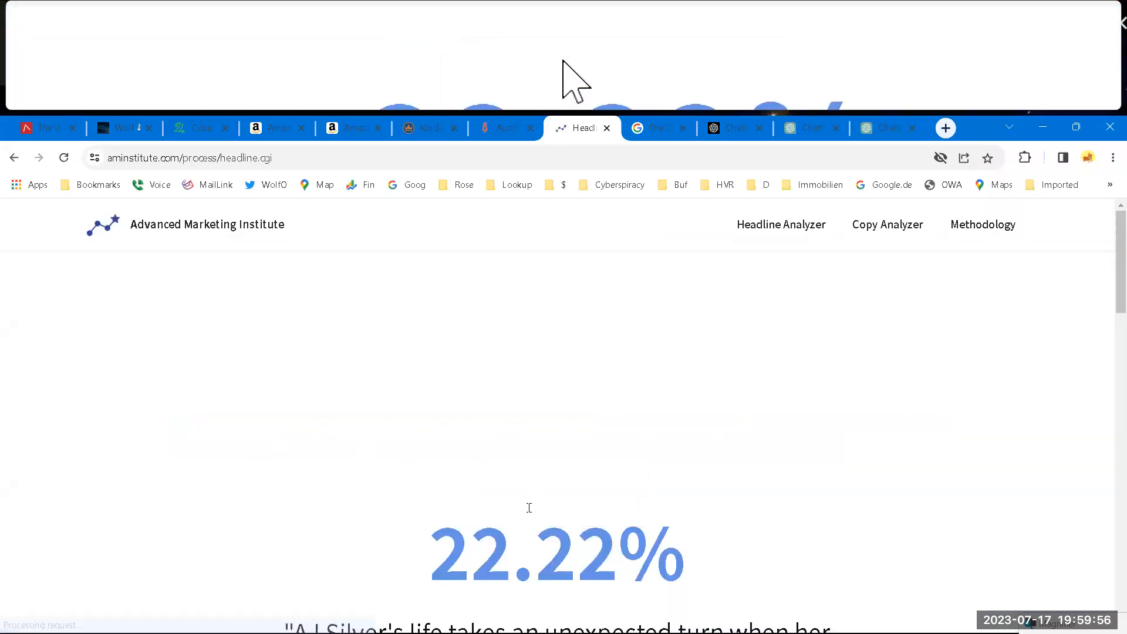
# - Switch to Gift.docx and enter 22 before the first empty percent sign under the unfilled Average Emotional Score heading
pyautogui.hotkey('alt', 'Tab')
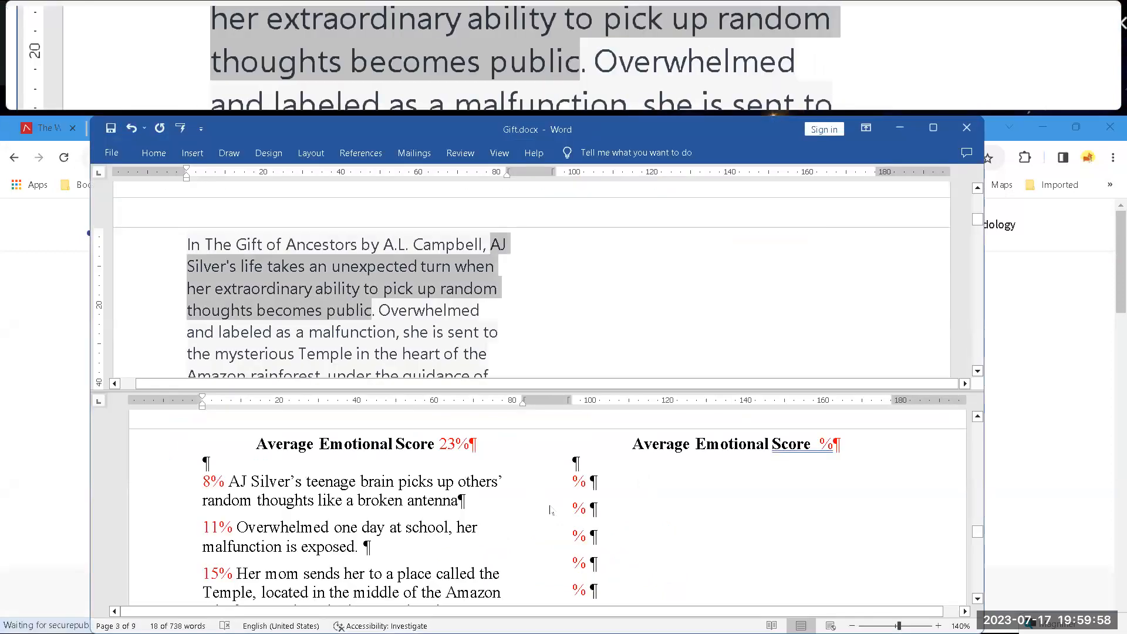
pyautogui.click(570, 488)
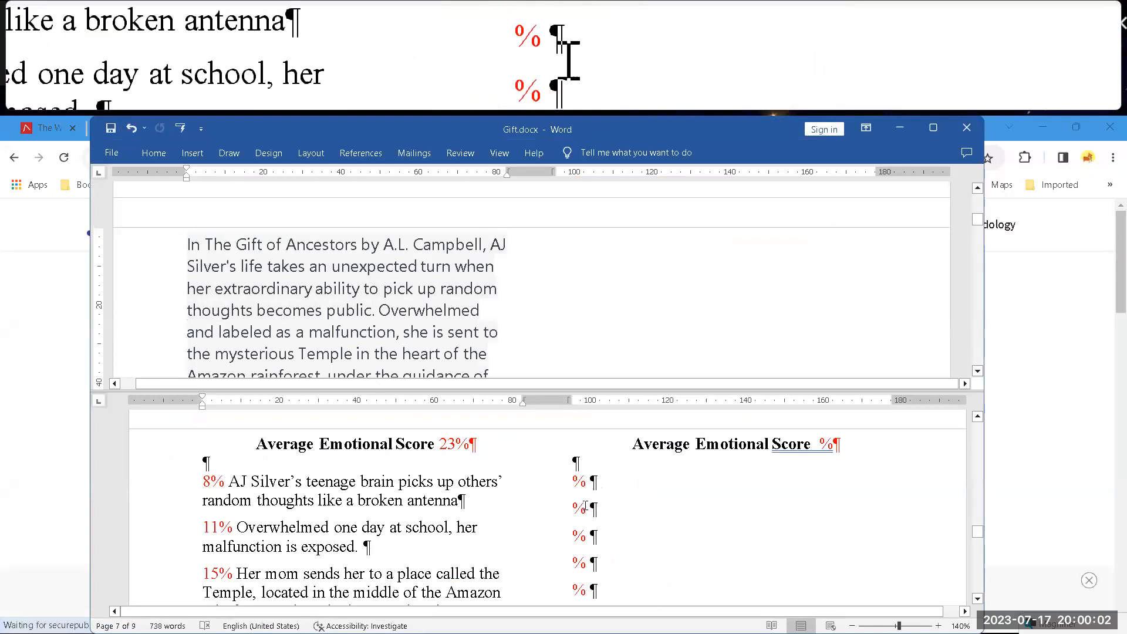
pyautogui.click(573, 483)
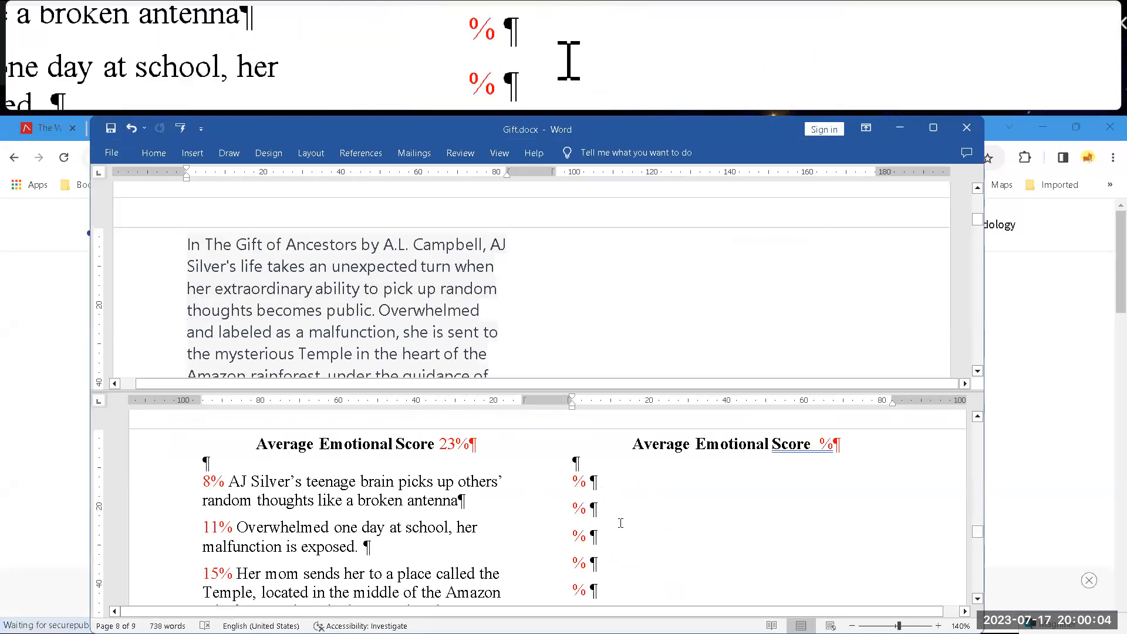
pyautogui.write('22')
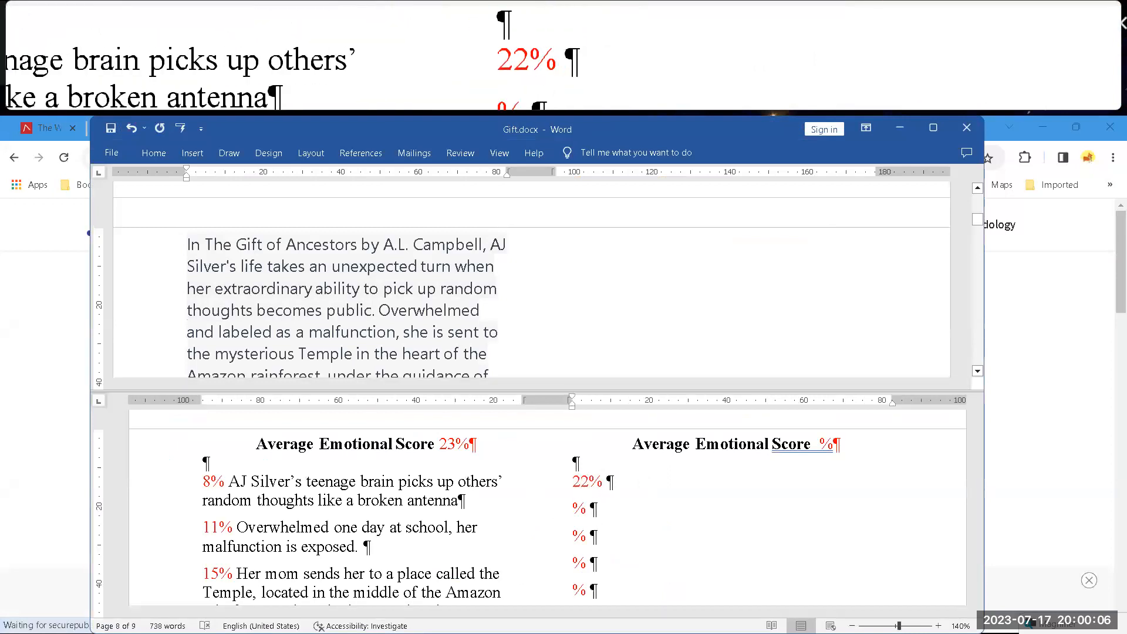
pyautogui.write("AJ Silver's life takes an unexpected turn when her extraordinary ability to pick up random thoughts becomes public")
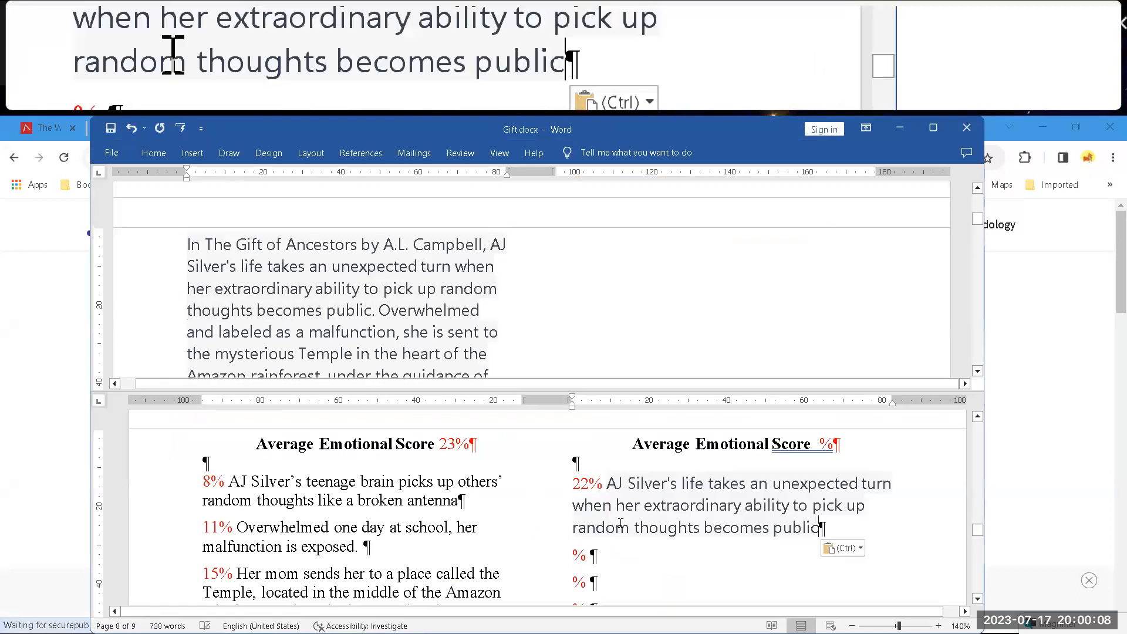
pyautogui.write("AJ Silver's life takes an unexpected turn when her extraordinary ability to pick up random thoughts becomes public")
pyautogui.hotkey('ctrl', 'z')
pyautogui.hotkey('ctrl', 'z')
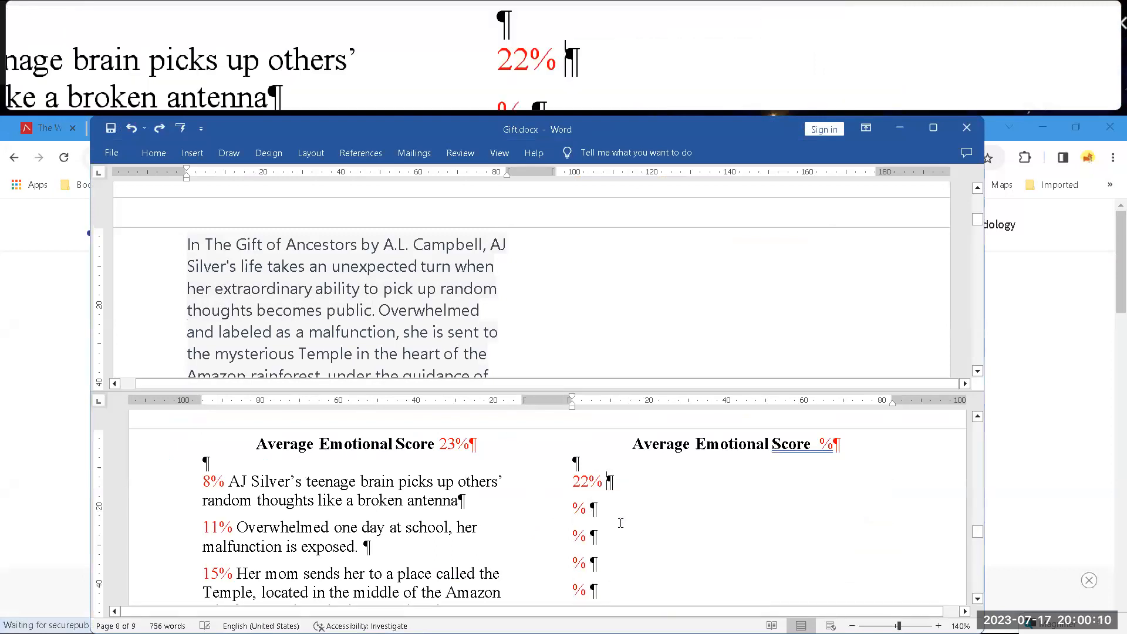
# - Paste the phrase from "AJ Silver's life" through "becomes public" as unformatted text after the 22% score
pyautogui.write("AJ Silver's life takes an unexpected turn when her extraordinary ability to pick up random thoughts becomes public")
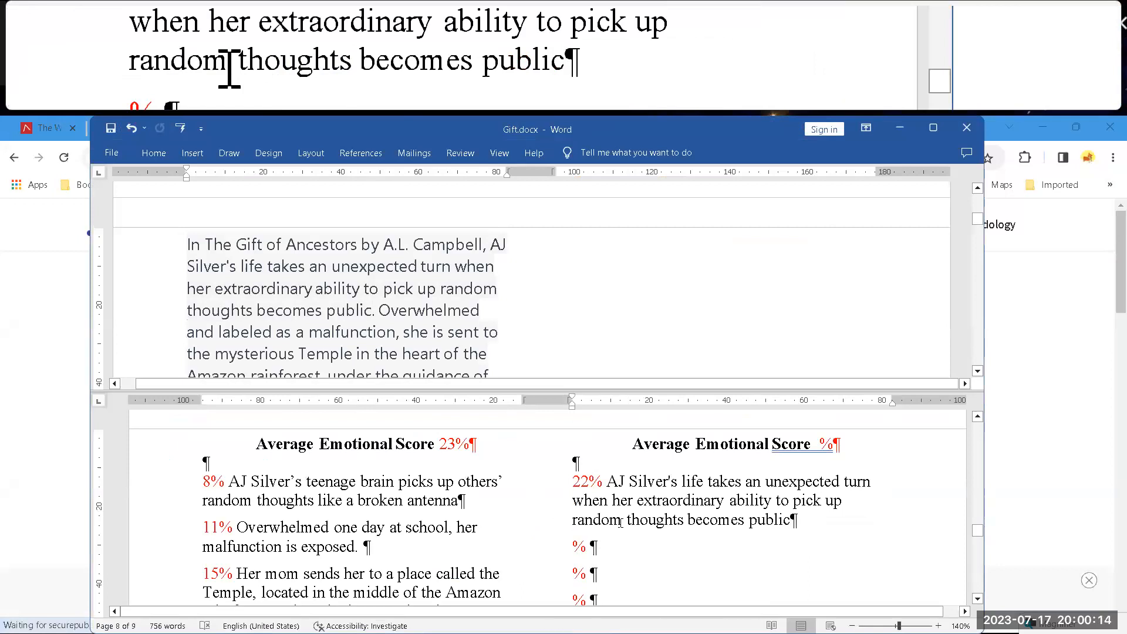
pyautogui.hotkey('alt', 'Tab')
pyautogui.hotkey('alt', 'Tab')
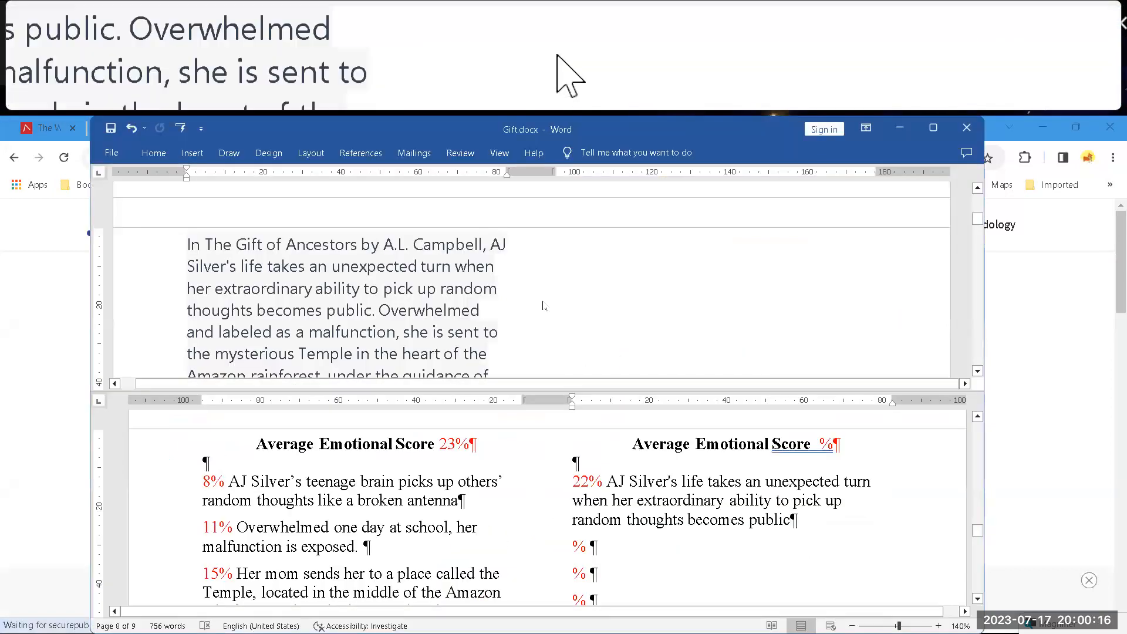
# - Copy the ChatGPT blurb passage from "Overwhelmed and labeled as a malfunction" through "the heart of the Amazon rainforest", without the trailing comma
pyautogui.click(381, 310)
pyautogui.click(382, 310)
pyautogui.scroll(-2, 382, 310)
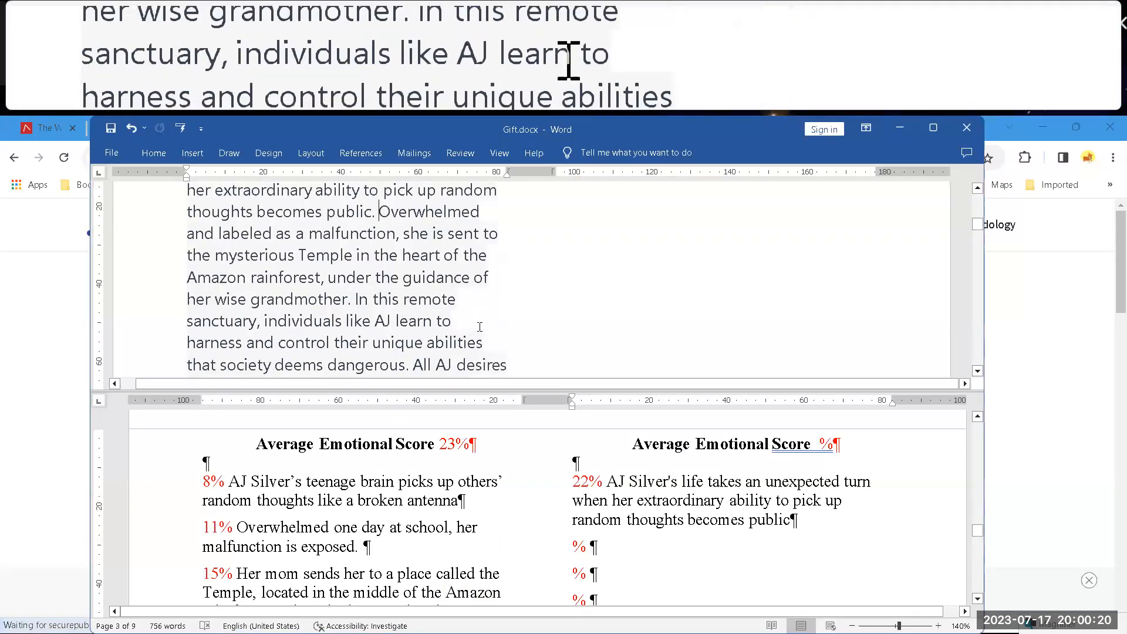
pyautogui.hotkey('shift', 'Down')
pyautogui.hotkey('shift', 'Down')
pyautogui.hotkey('shift', 'Down')
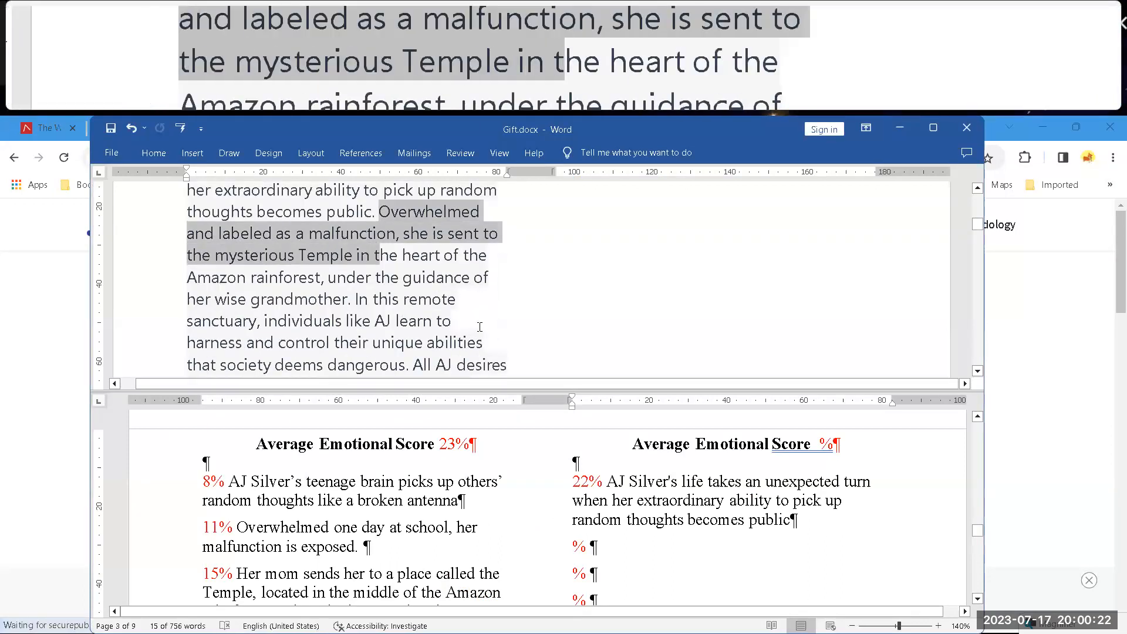
pyautogui.hotkey('shift', 'Left')
pyautogui.hotkey('shift', 'Left')
pyautogui.hotkey('shift', 'Left')
pyautogui.hotkey('shift', 'Left')
pyautogui.hotkey('shift', 'Left')
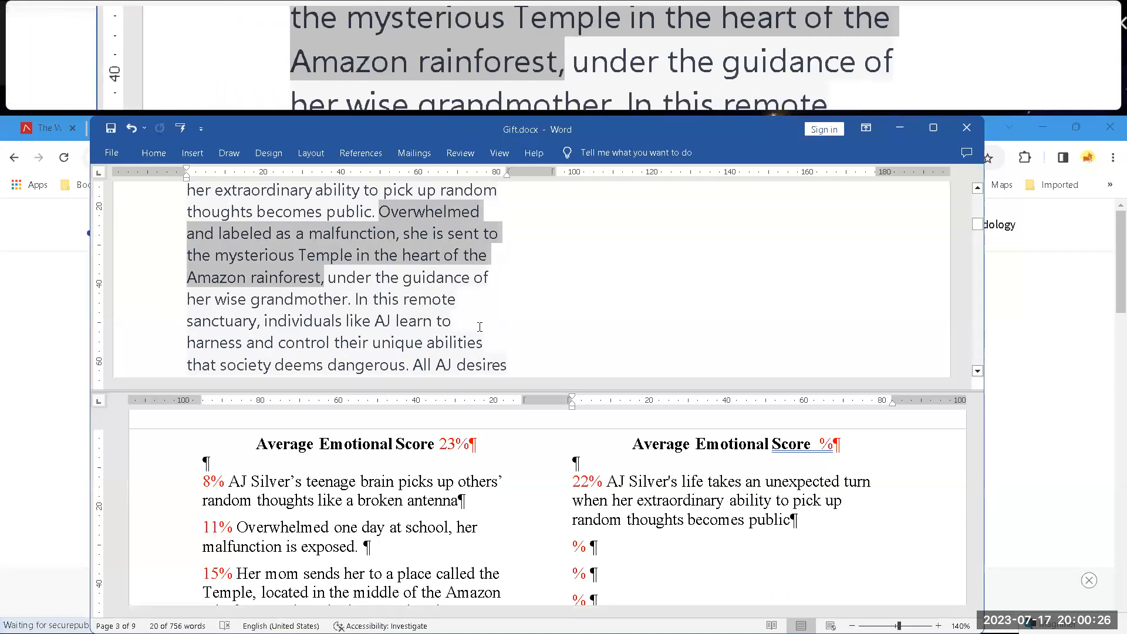
pyautogui.hotkey('shift', 'Left')
pyautogui.hotkey('ctrl', 'c')
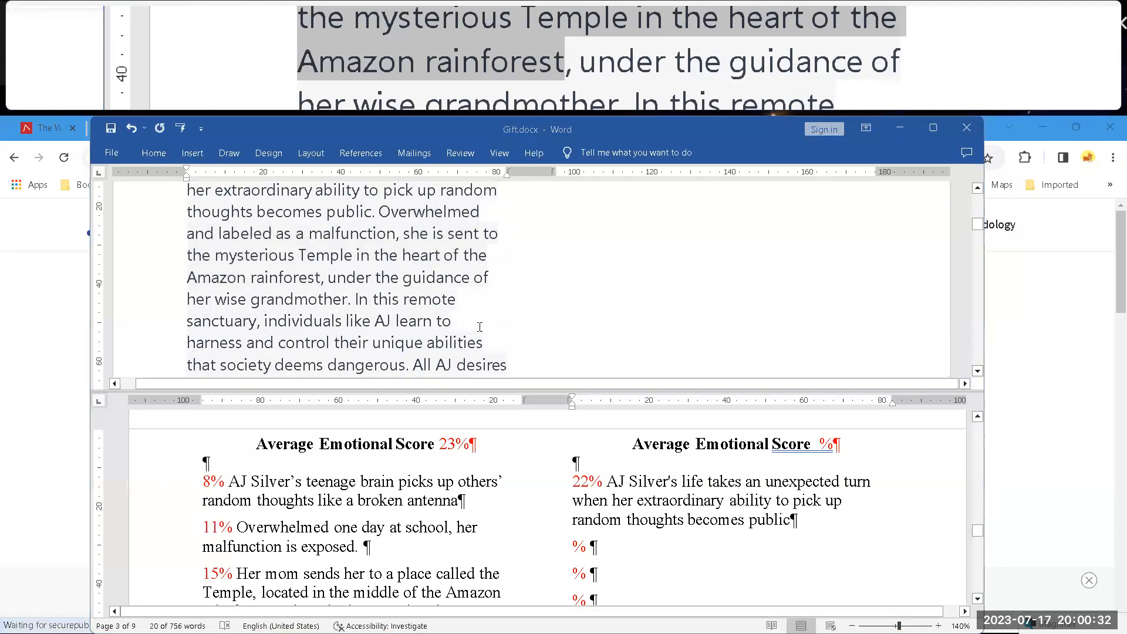
# - Return to the Headline Analyzer form, replace its text with the copied "Overwhelmed" passage and submit it for analysis
pyautogui.hotkey('alt', 'Tab')
pyautogui.hotkey('alt', 'Left')
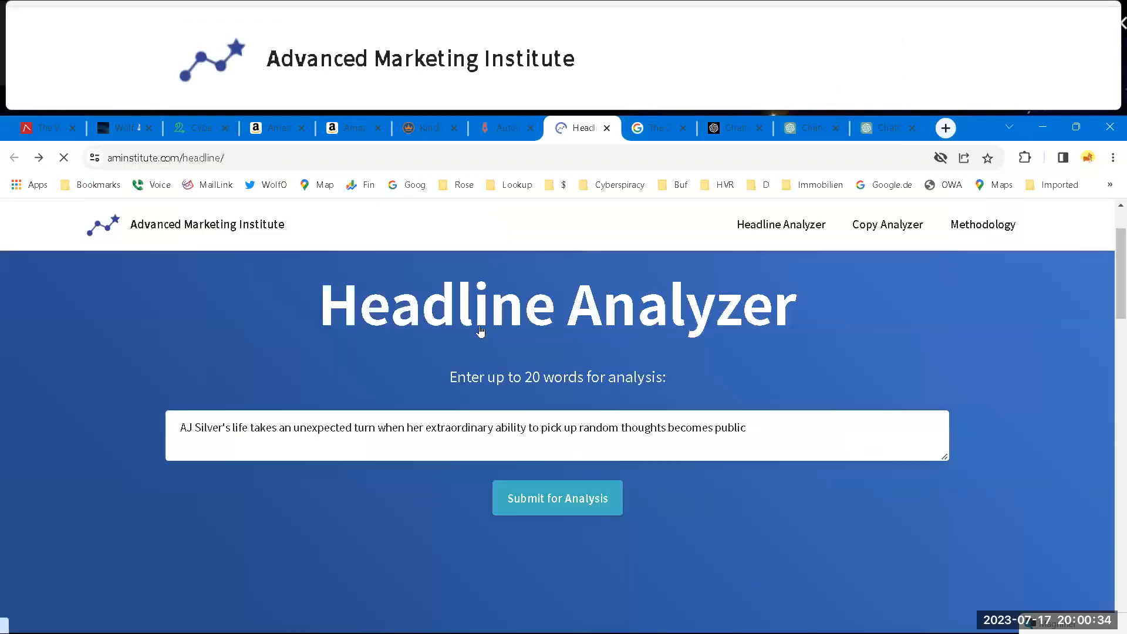
pyautogui.moveTo(792, 420); pyautogui.dragTo(54, 495)
pyautogui.hotkey('ctrl', 'v')
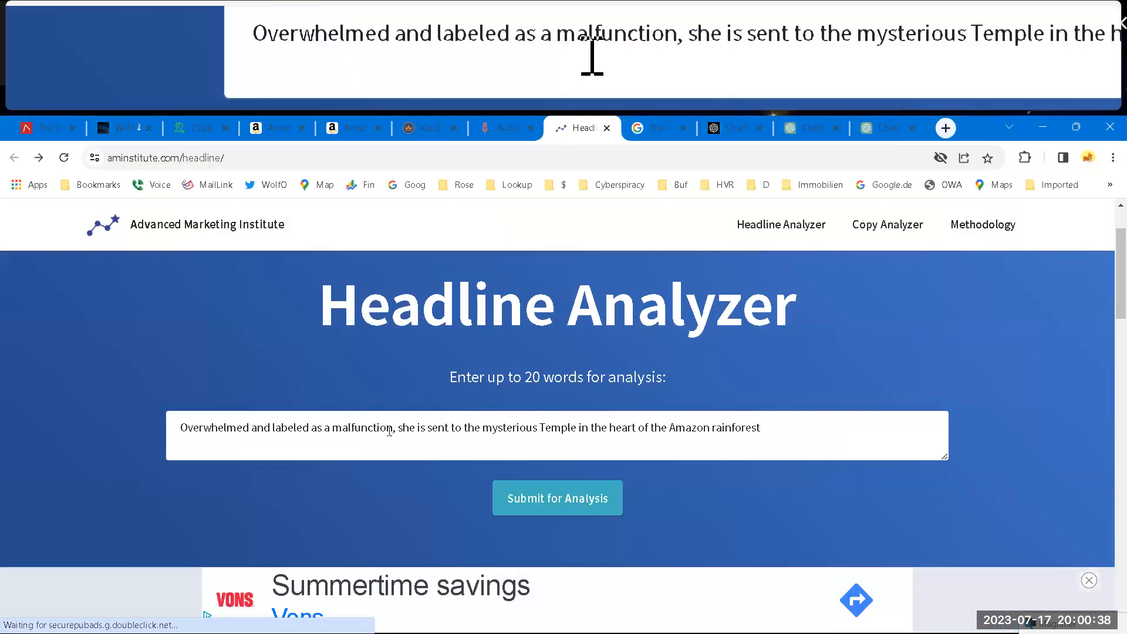
pyautogui.click(546, 494)
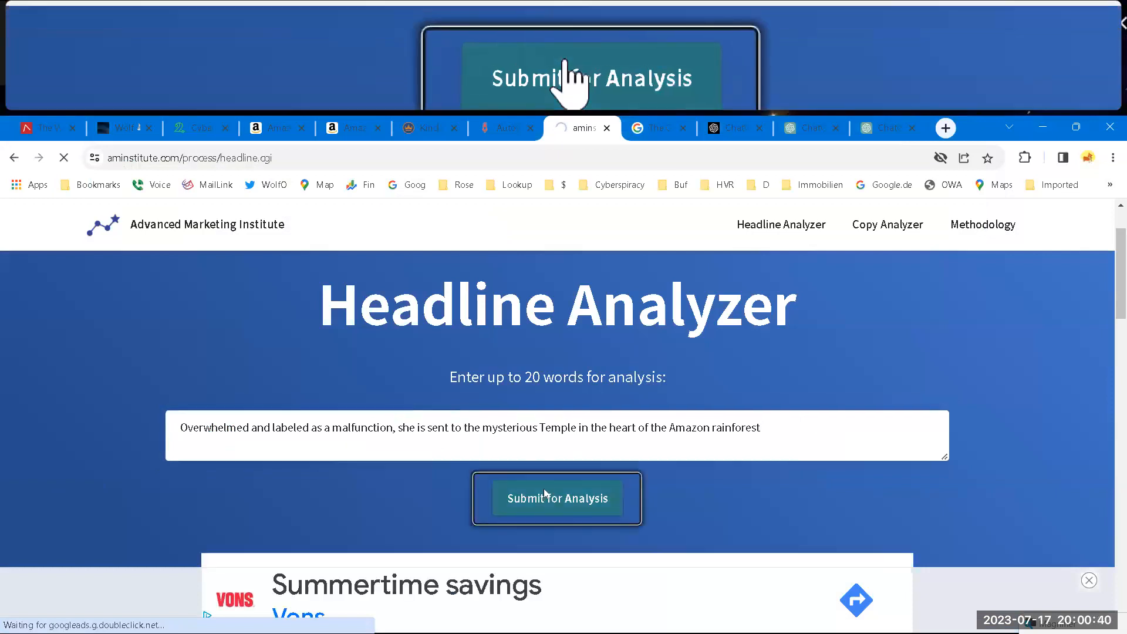
# - In Gift.docx, paste the "Overwhelmed" passage on the second percent line of the ChatGPT scores and set its score to 25%
pyautogui.hotkey('alt', 'Tab')
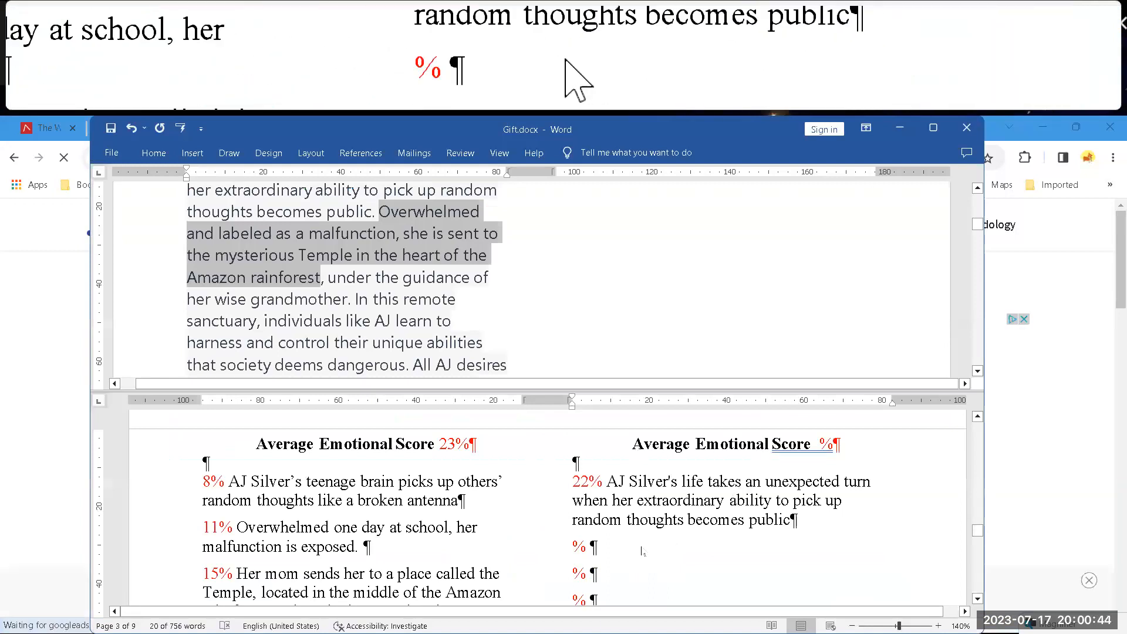
pyautogui.click(604, 546)
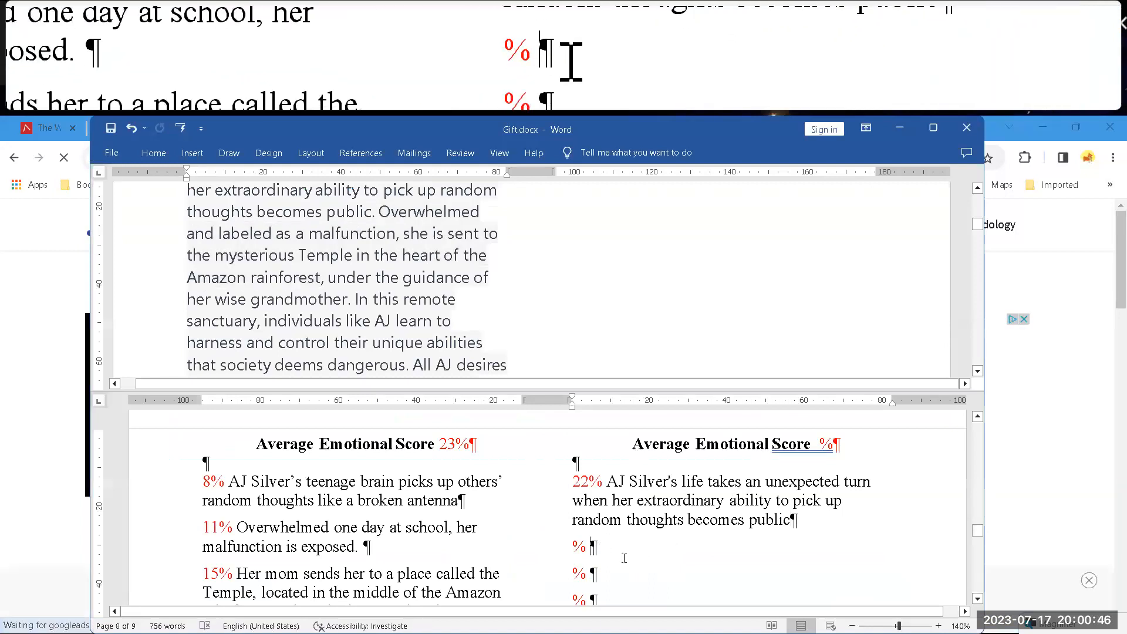
pyautogui.hotkey('ctrl', 'v')
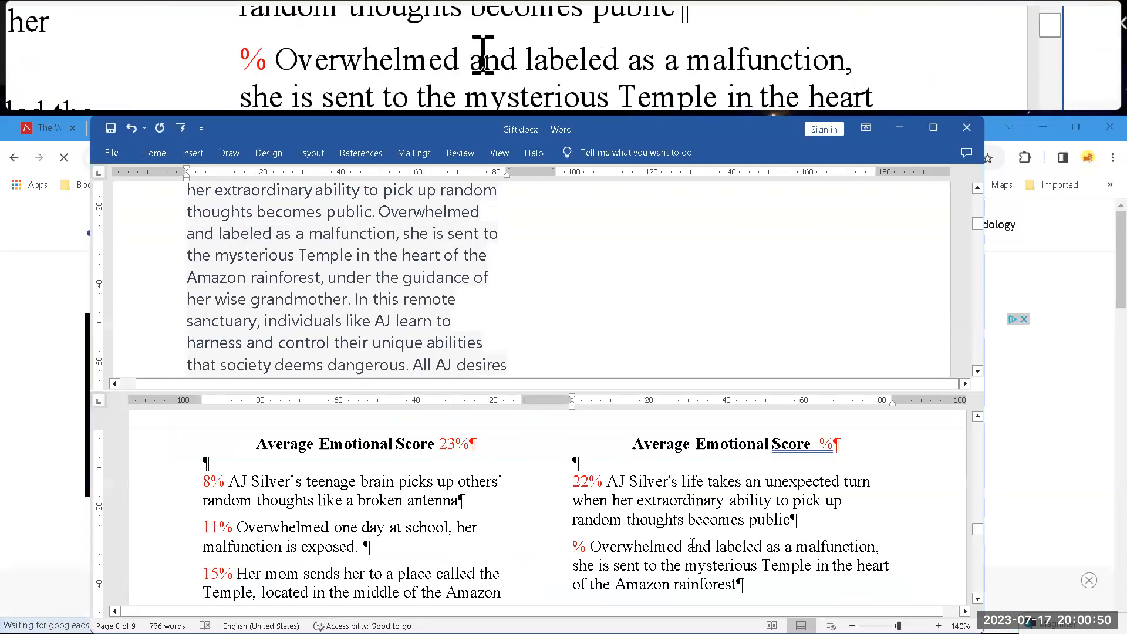
pyautogui.write('25')
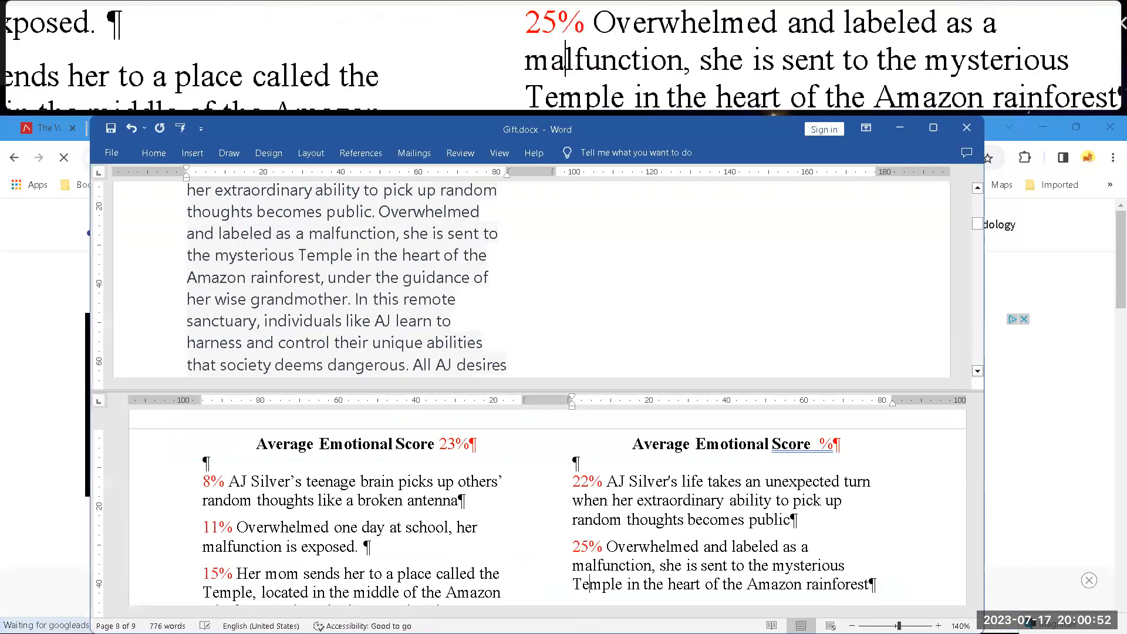
# - Reset Headline Analyzer to its entry form, and in Gift.docx copy the ChatGPT blurb phrase "under the guidance of her wise grandmother"
pyautogui.scroll(-1, 592, 587)
pyautogui.hotkey('alt', 'Tab')
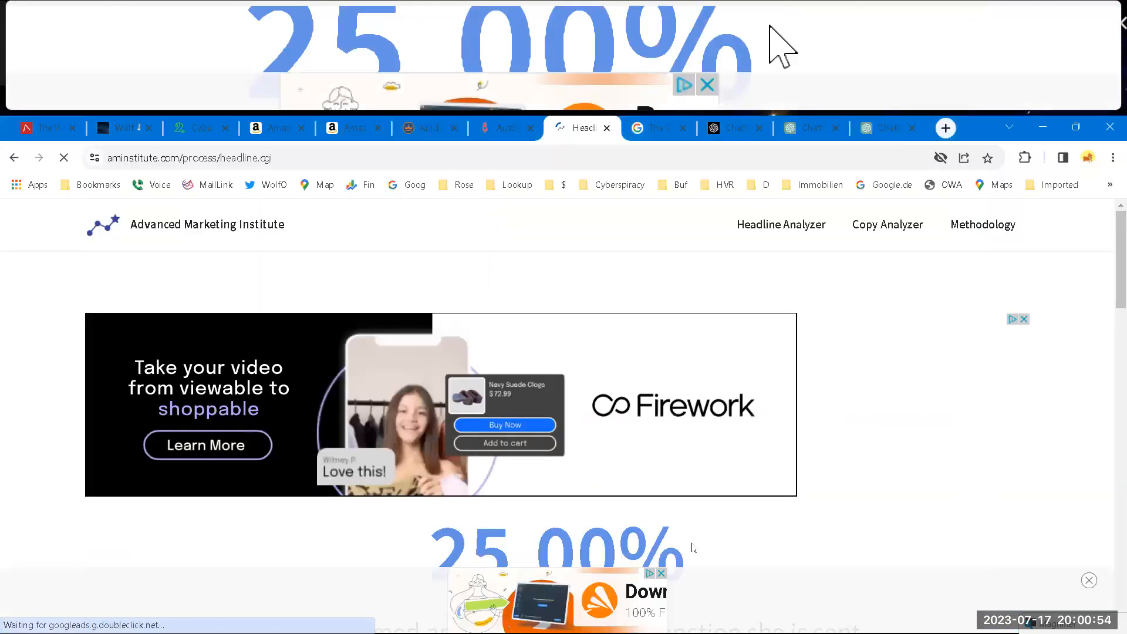
pyautogui.hotkey('alt', 'Left')
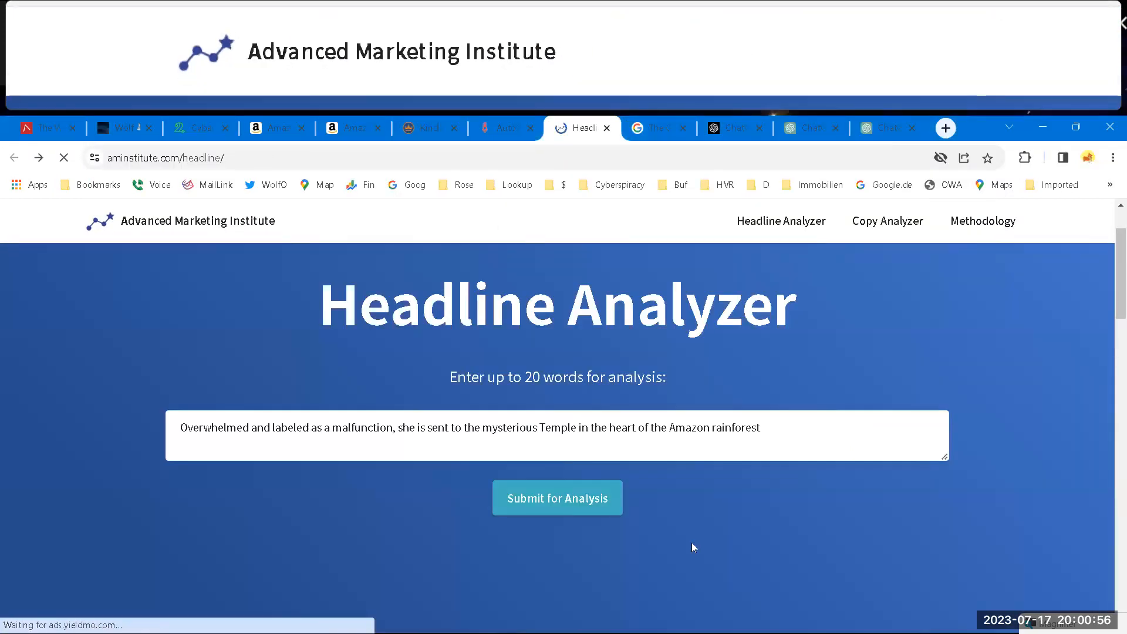
pyautogui.hotkey('alt', 'Tab')
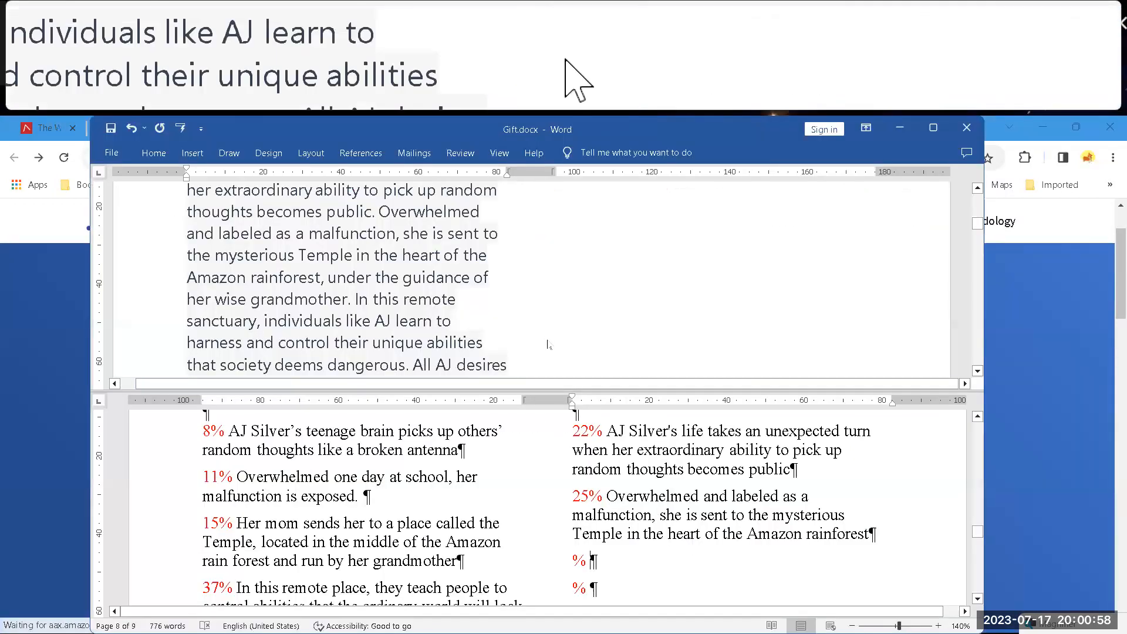
pyautogui.keyDown('shift'); pyautogui.click(328, 276); pyautogui.keyUp('shift')
pyautogui.click(329, 276)
pyautogui.moveTo(329, 275); pyautogui.dragTo(347, 299)
pyautogui.hotkey('ctrl', 'c')
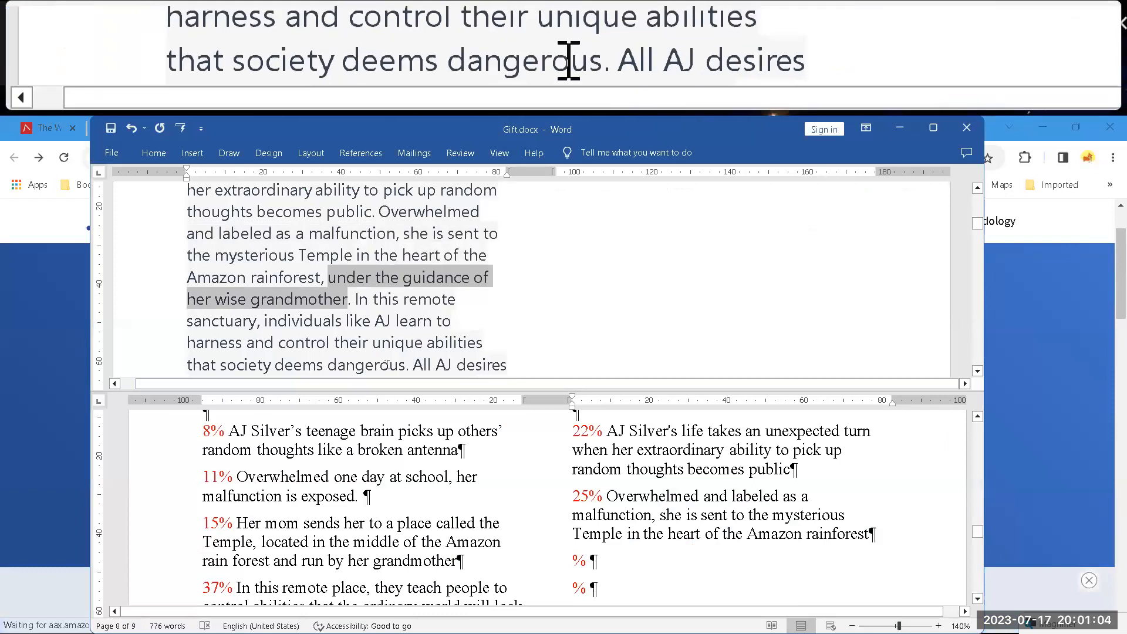
# - Switch to Headline Analyzer, replace the form text with "under the guidance of her wise grandmother" and submit it for analysis
pyautogui.hotkey('alt', 'Tab')
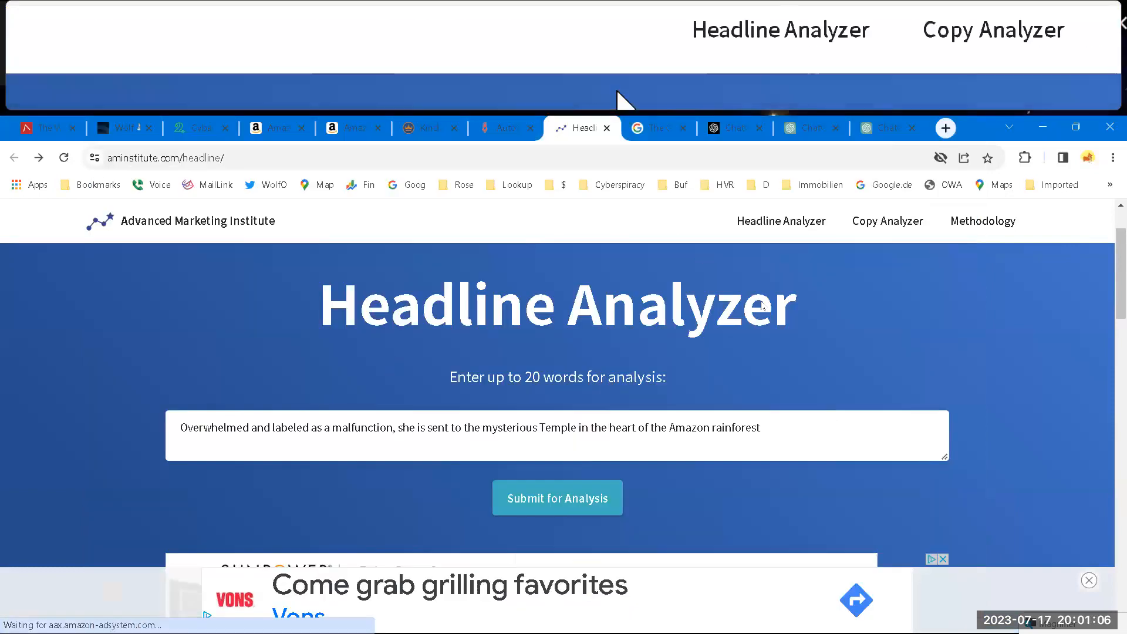
pyautogui.moveTo(839, 430); pyautogui.dragTo(3, 572)
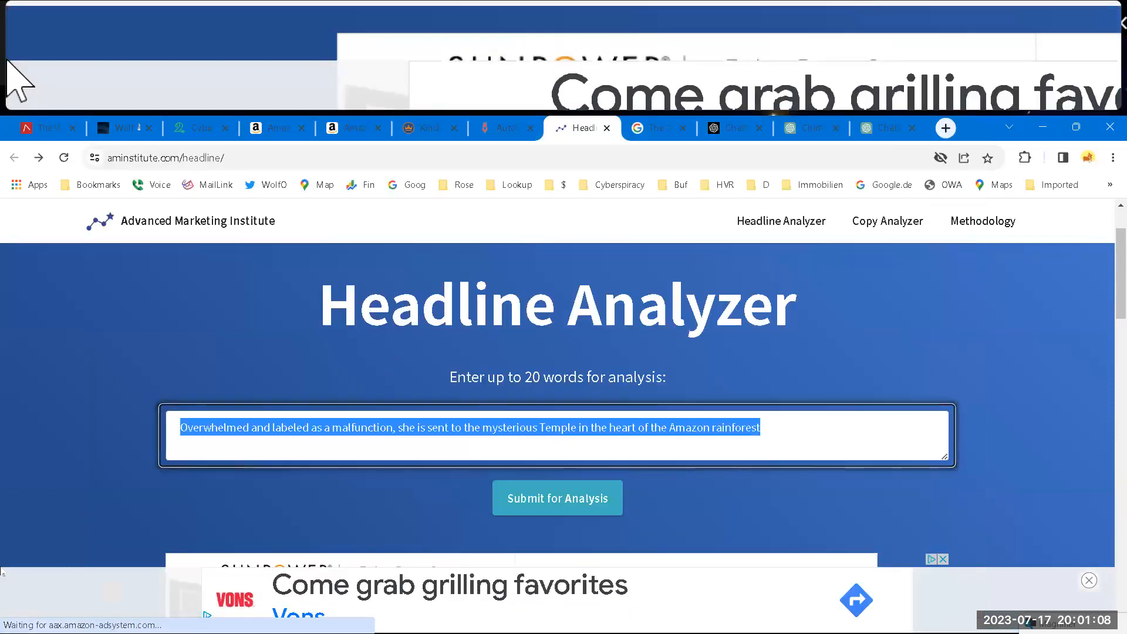
pyautogui.hotkey('ctrl', 'v')
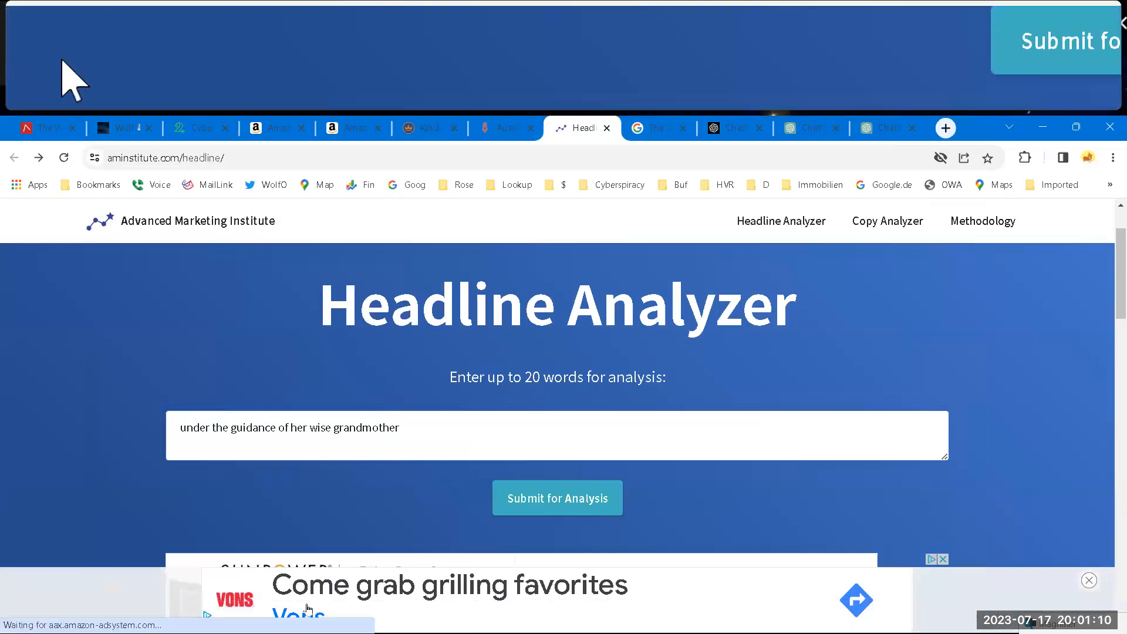
pyautogui.click(520, 503)
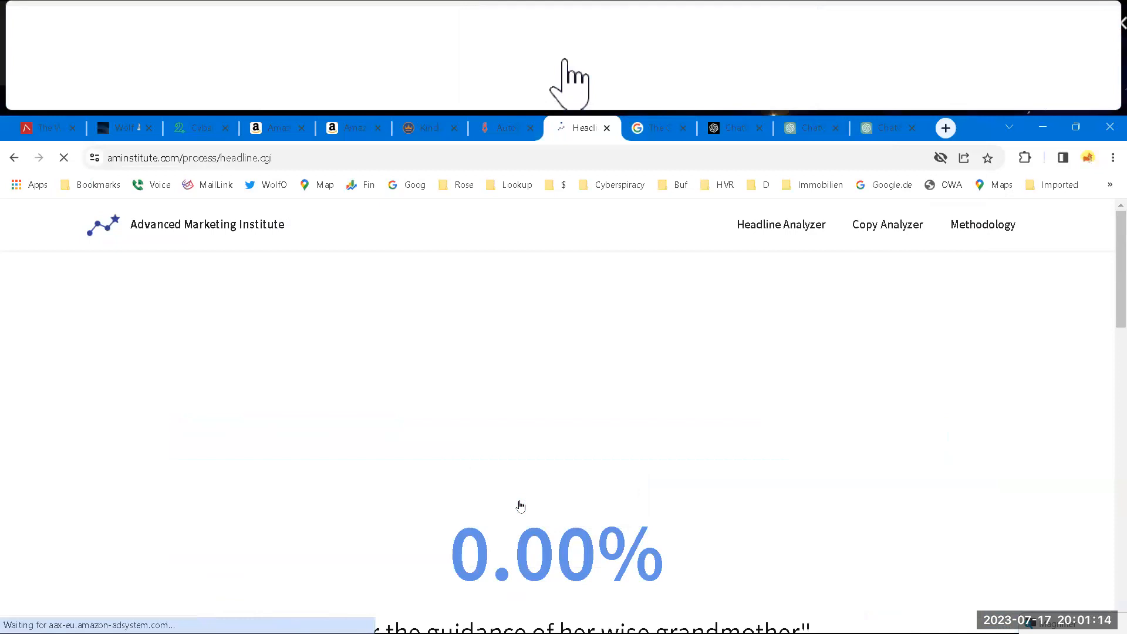
# - Return the analyzer to its entry form, and in Gift.docx copy the longer passage from "she is sent to" through "her wise grandmother"
pyautogui.hotkey('alt', 'Left')
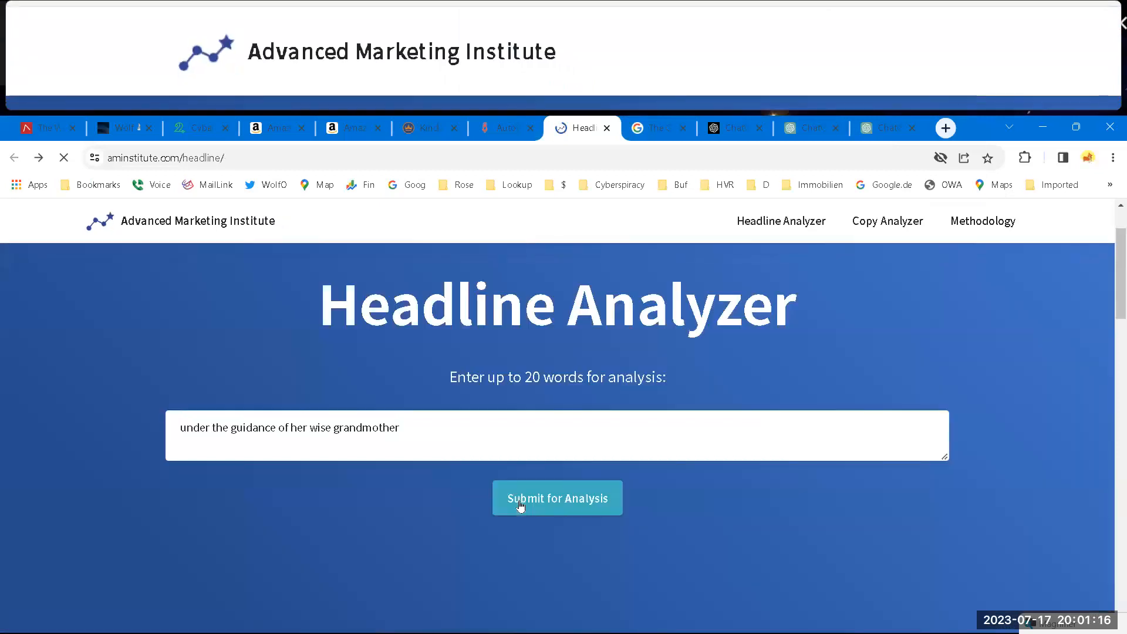
pyautogui.hotkey('alt', 'Tab')
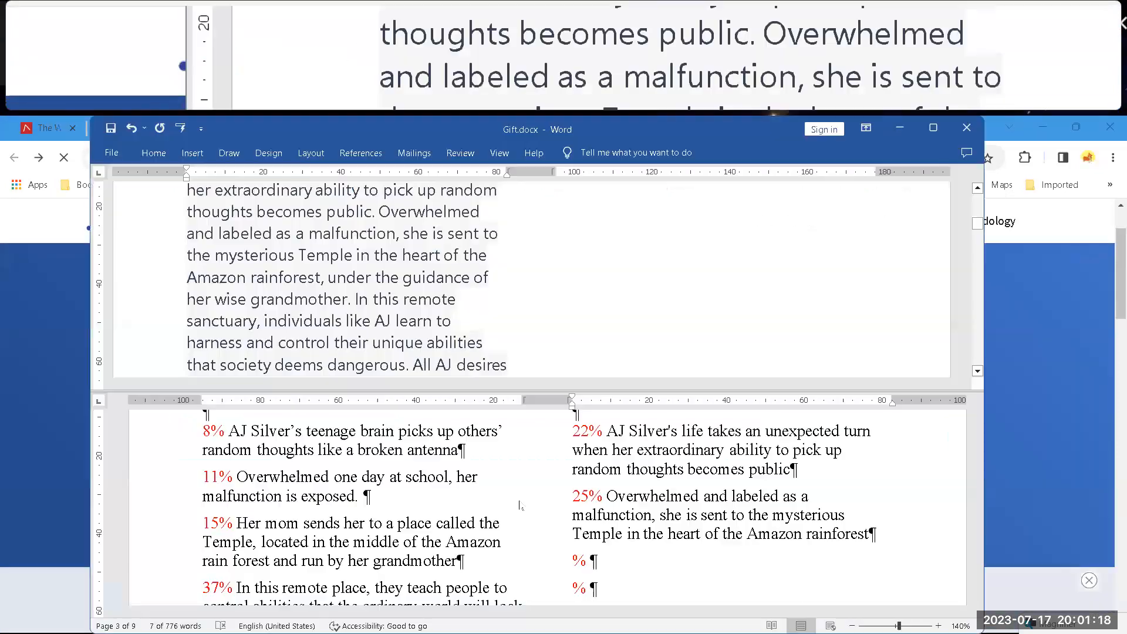
pyautogui.click(403, 233)
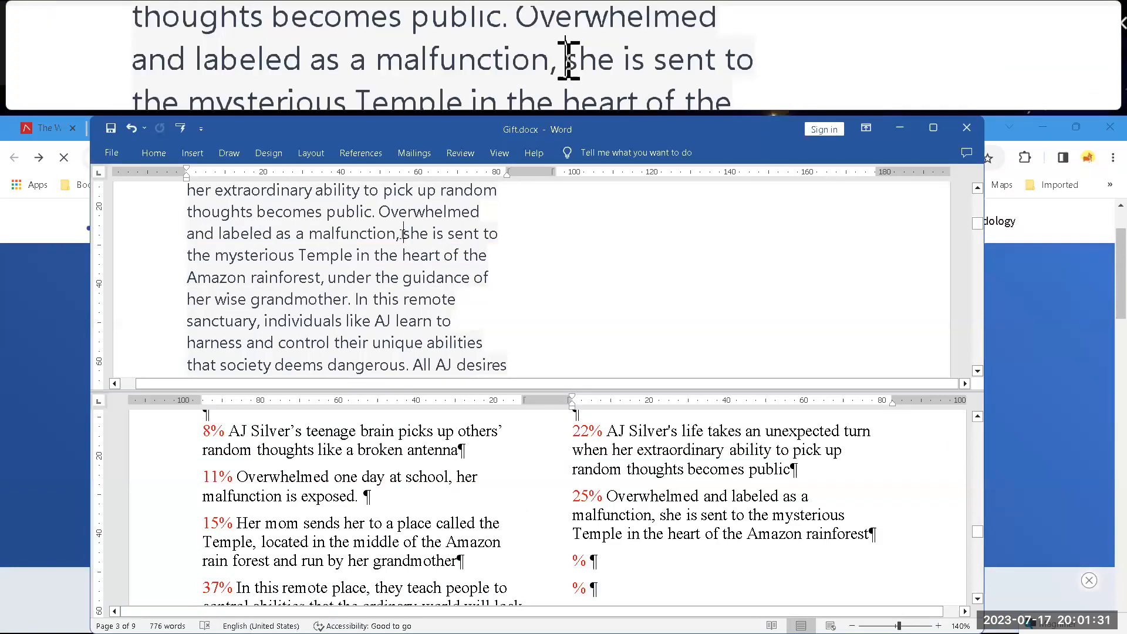
pyautogui.moveTo(403, 233); pyautogui.dragTo(348, 300)
pyautogui.hotkey('ctrl', 'c')
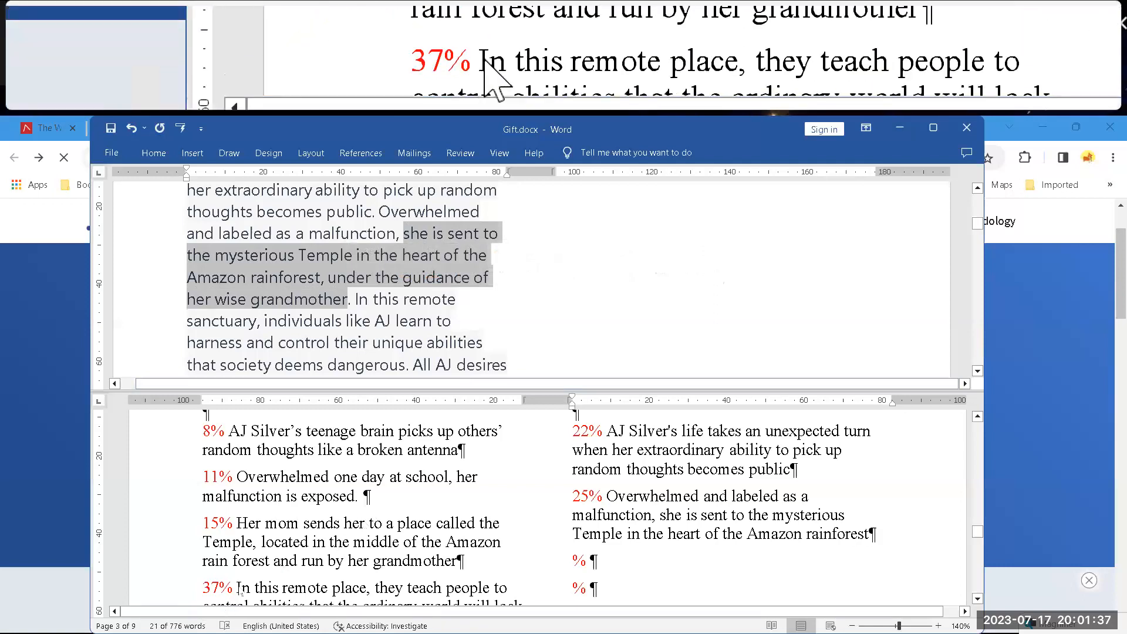
# - Switch to Headline Analyzer, replace the form text with the copied "she is sent to the mysterious Temple" passage and submit it
pyautogui.hotkey('alt', 'Tab')
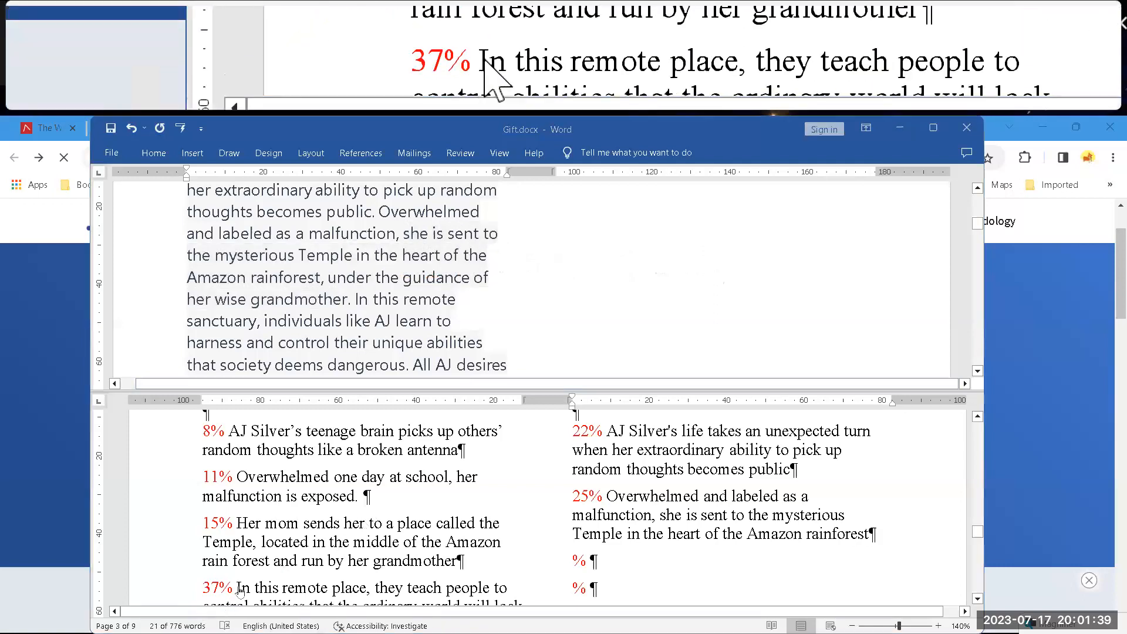
pyautogui.moveTo(443, 418); pyautogui.dragTo(98, 440)
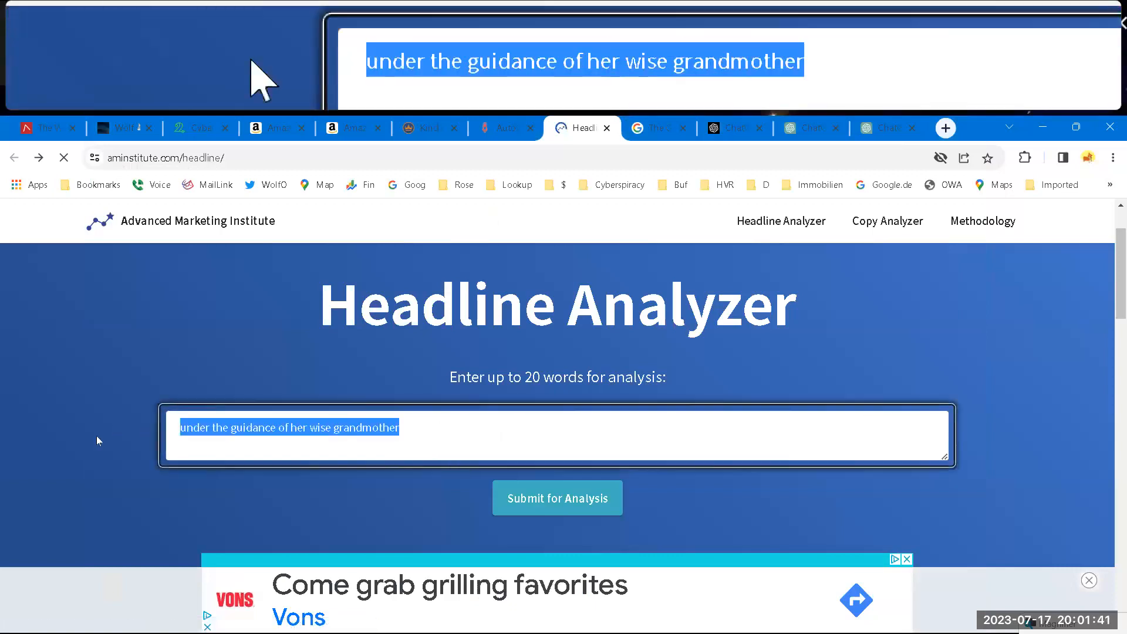
pyautogui.hotkey('ctrl', 'v')
pyautogui.press('Tab')
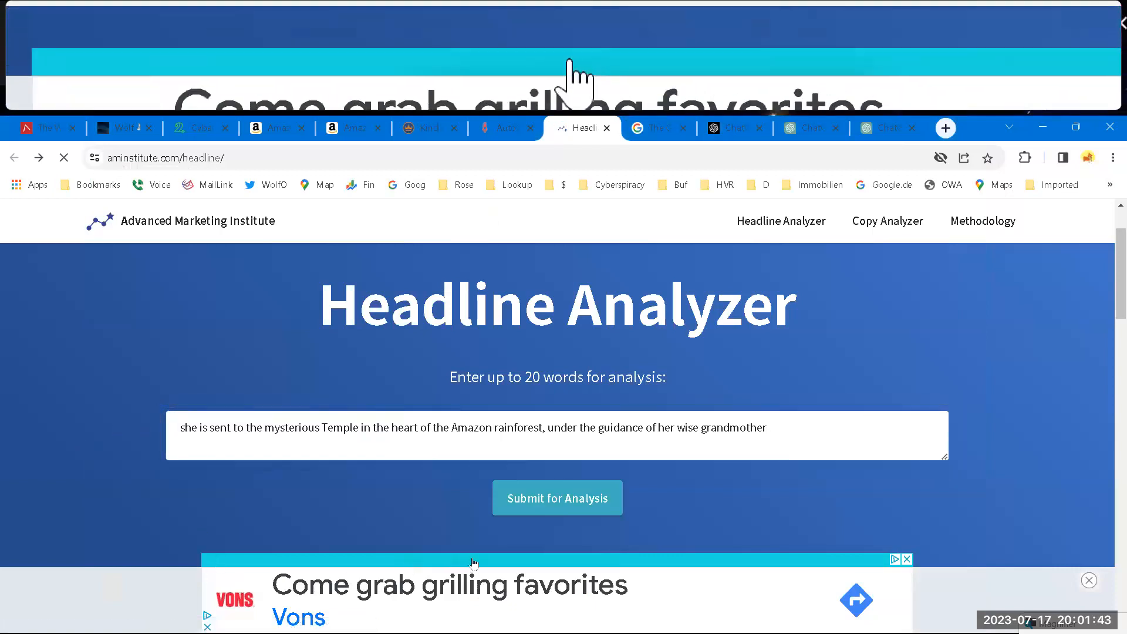
pyautogui.click(527, 510)
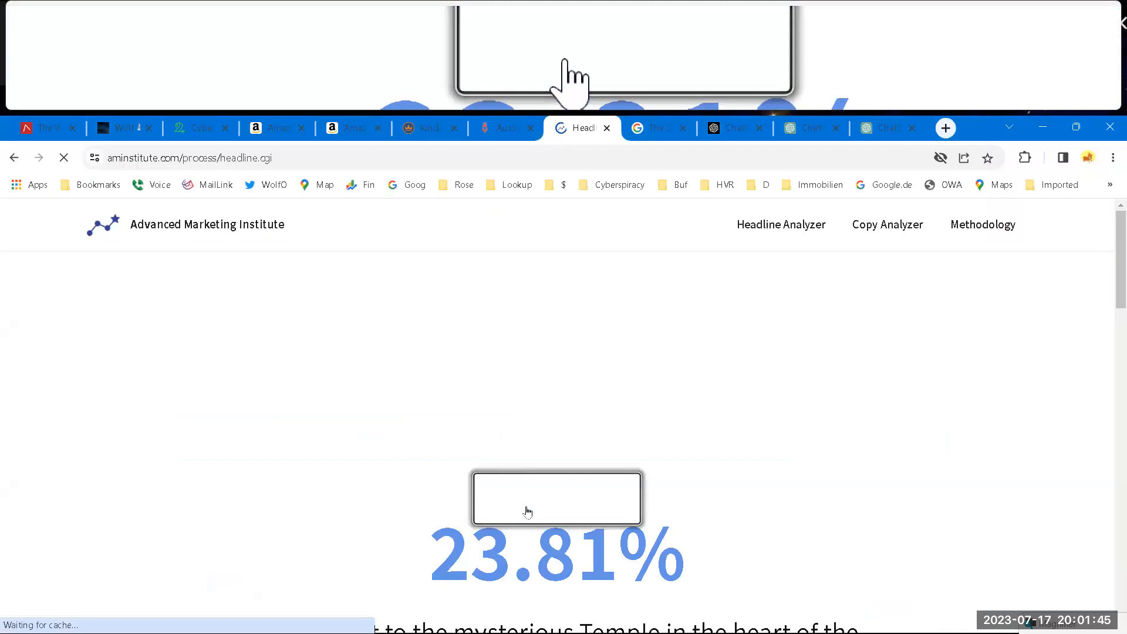
# - In Gift.docx, set the third ChatGPT score to 24% and paste the "she is sent to the mysterious Temple" passage after it
pyautogui.hotkey('alt', 'Tab')
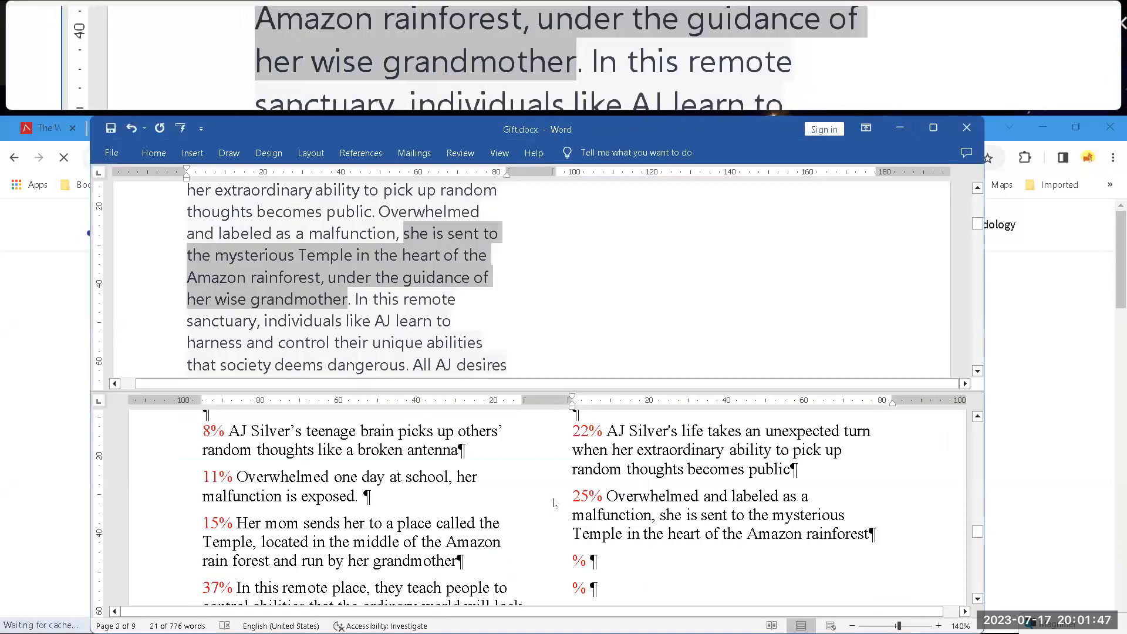
pyautogui.press('Down')
pyautogui.press('Down')
pyautogui.press('Down')
pyautogui.press('Down')
pyautogui.press('Down')
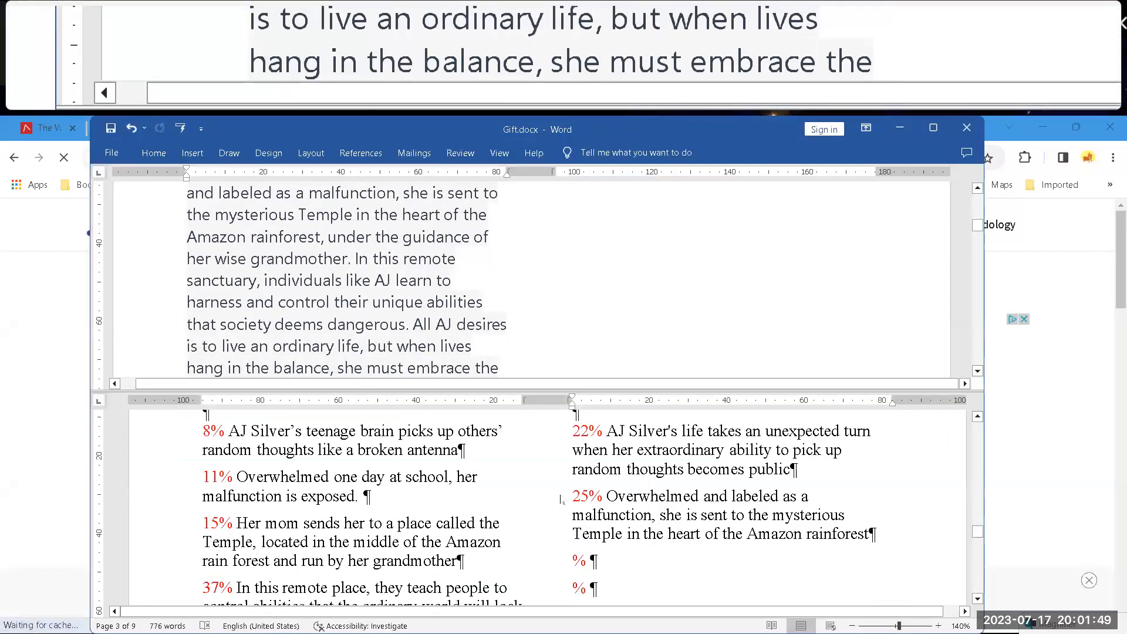
pyautogui.click(574, 558)
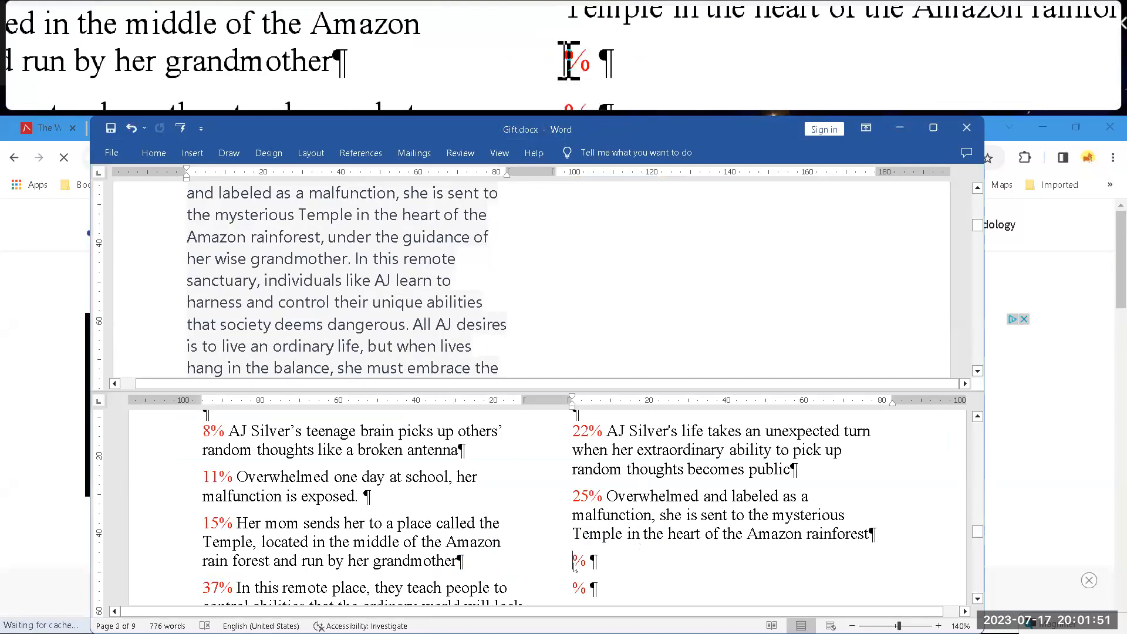
pyautogui.write('24')
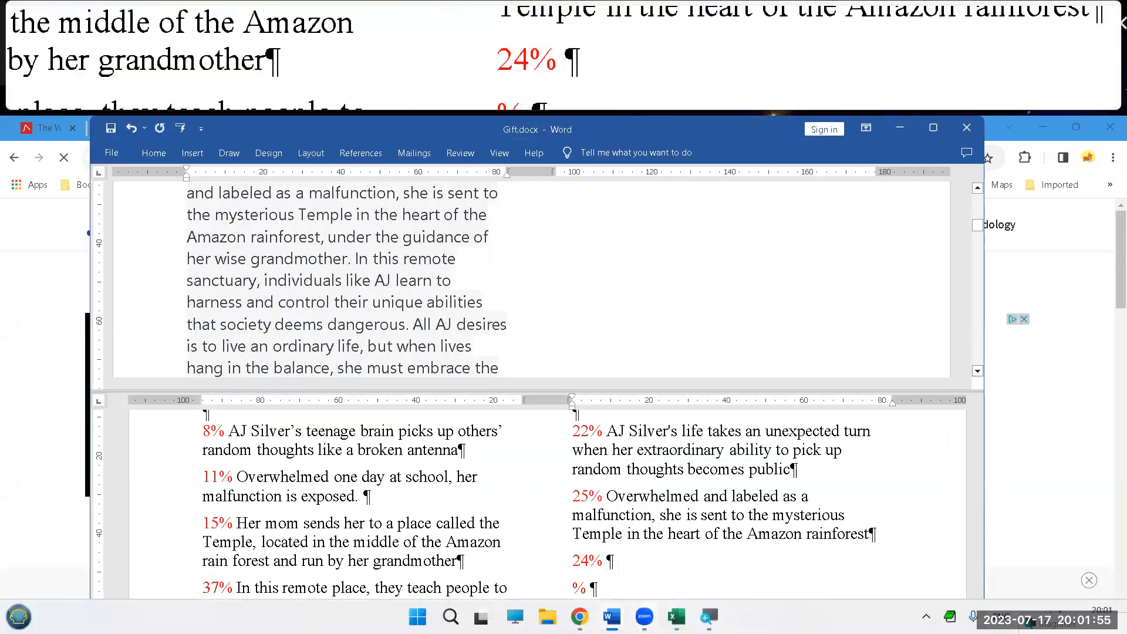
pyautogui.hotkey('ctrl', 'v')
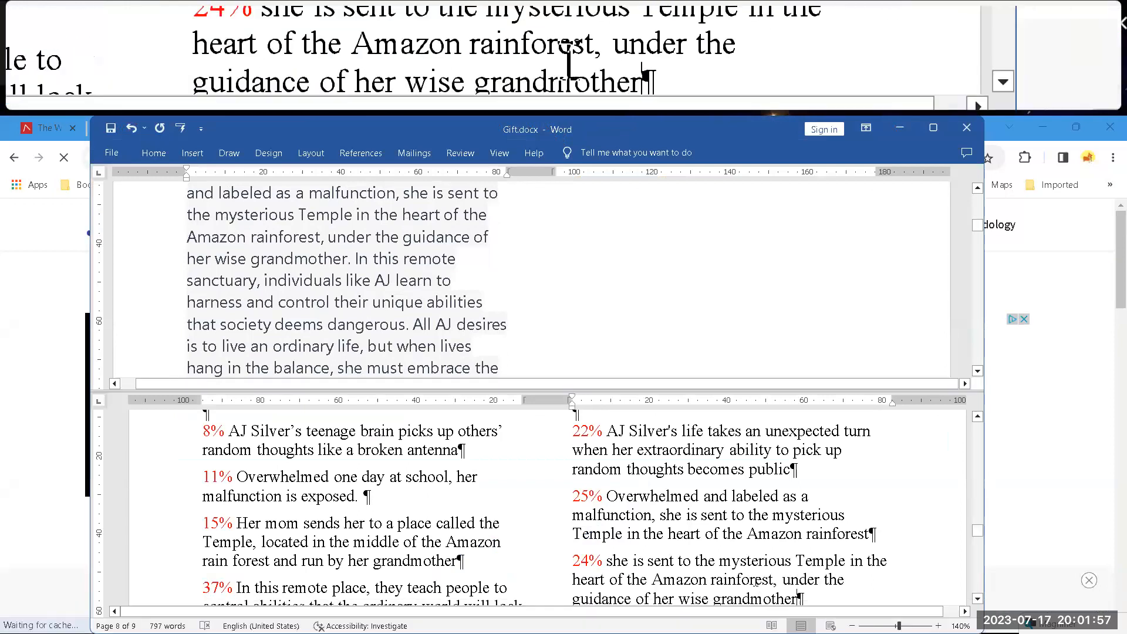
pyautogui.scroll(-2, 702, 512)
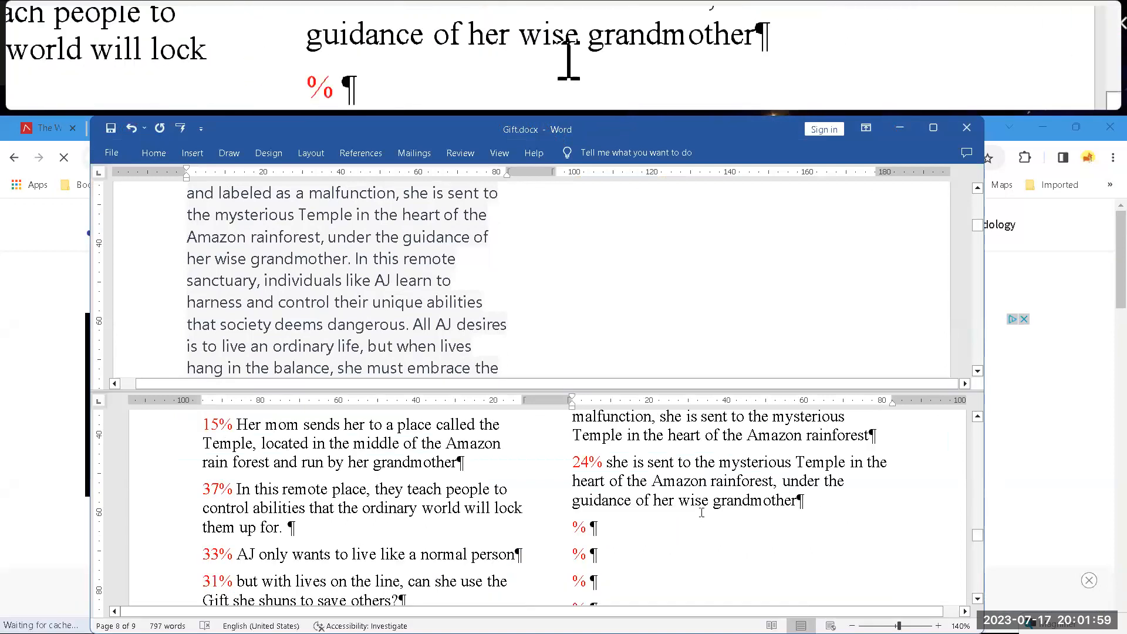
# - Return the analyzer to its entry form, and in Gift.docx copy the blurb sentence from "In this remote sanctuary" through "dangerous", without the period
pyautogui.hotkey('alt', 'Tab')
pyautogui.hotkey('alt', 'Left')
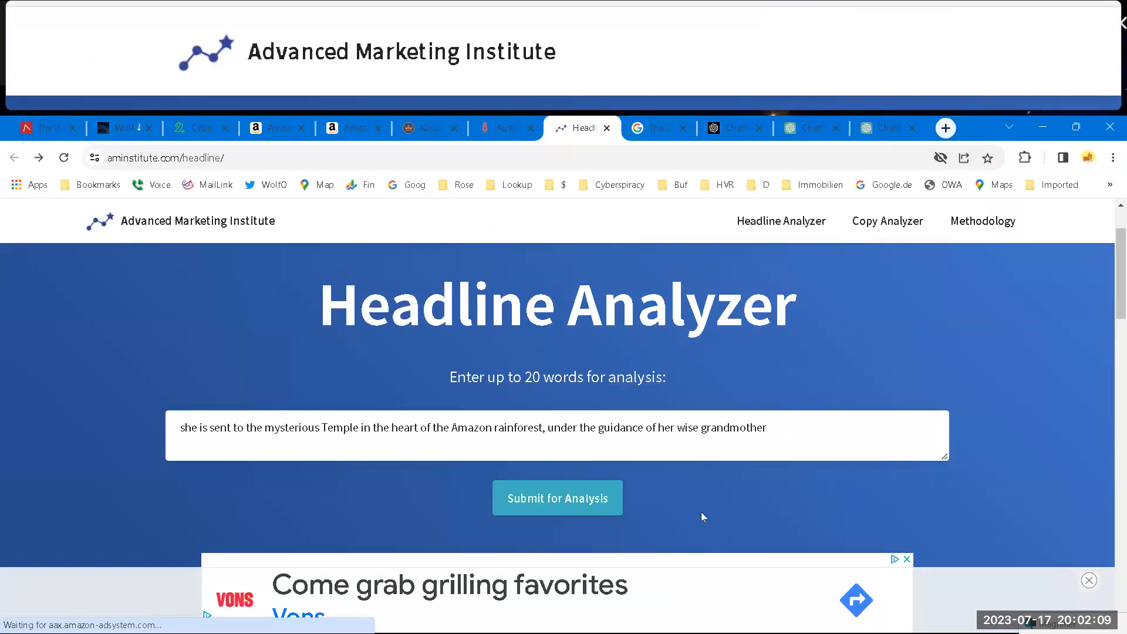
pyautogui.hotkey('alt', 'Tab')
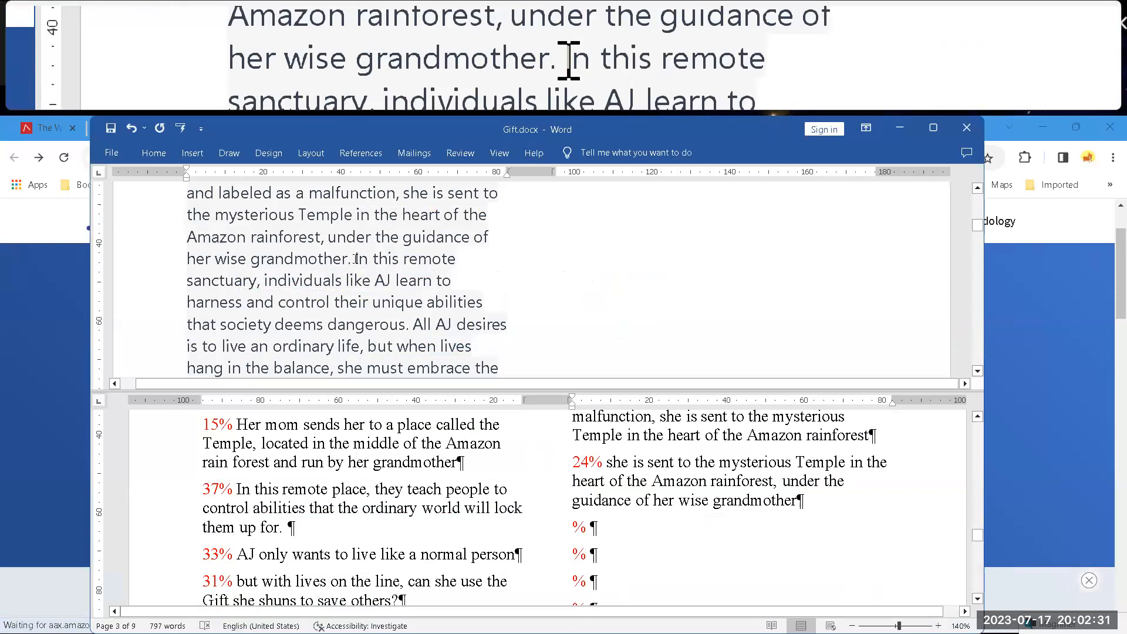
pyautogui.moveTo(355, 258); pyautogui.dragTo(401, 324)
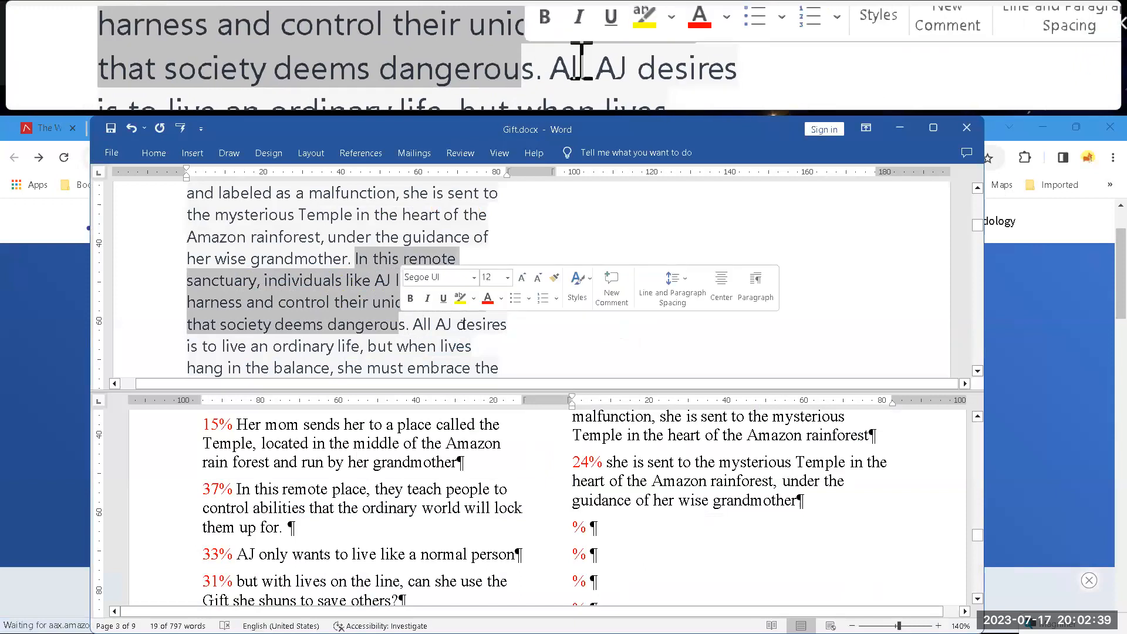
pyautogui.hotkey('shift', 'Right')
pyautogui.hotkey('ctrl', 'c')
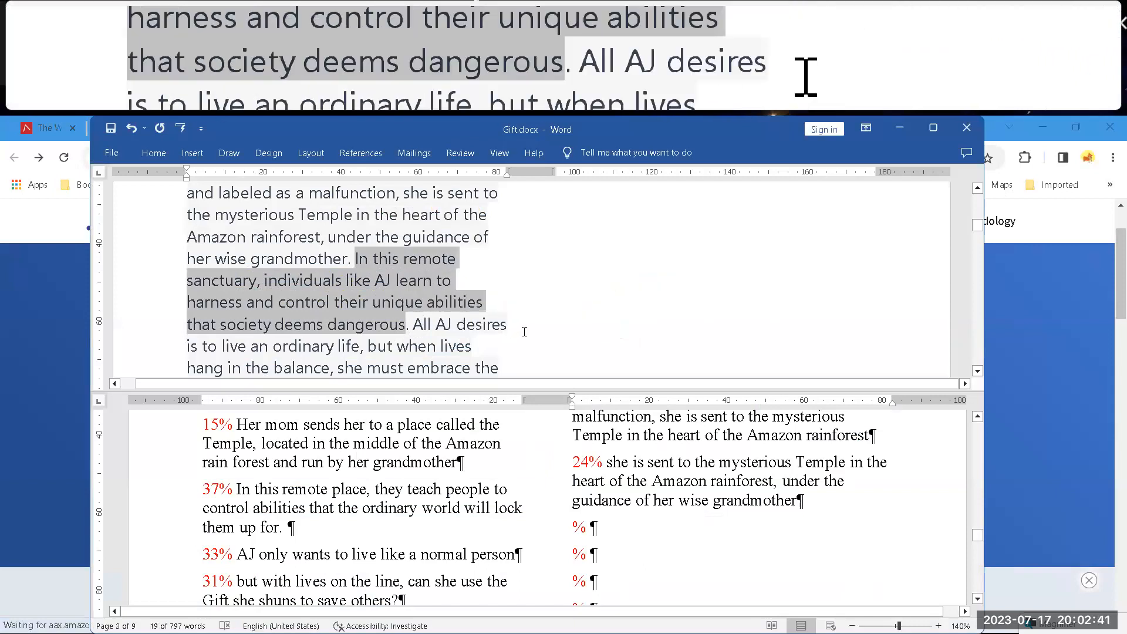
# - Switch to Headline Analyzer, replace the form text with the copied "In this remote sanctuary" sentence and submit it for analysis
pyautogui.hotkey('alt', 'Tab')
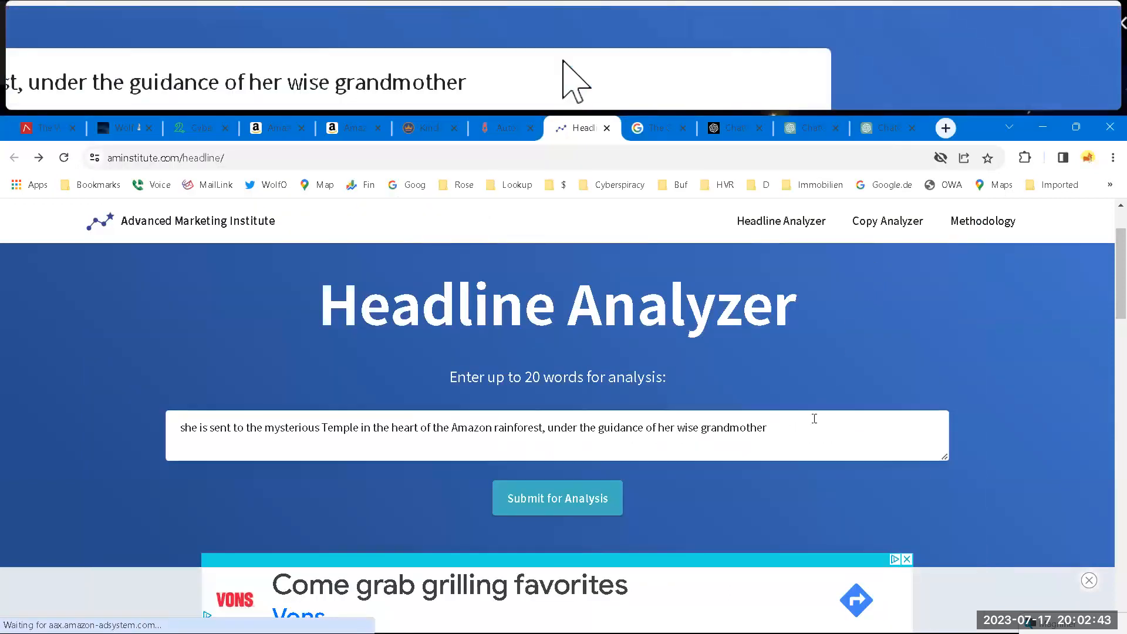
pyautogui.click(814, 419)
pyautogui.hotkey('ctrl', 'a')
pyautogui.hotkey('ctrl', 'v')
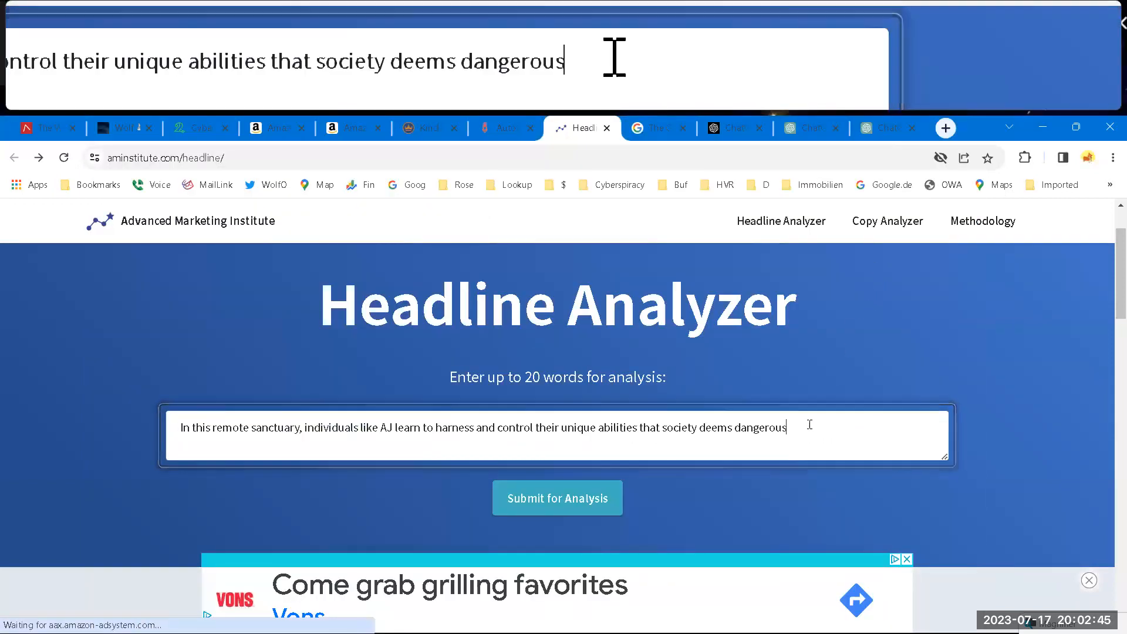
pyautogui.click(567, 498)
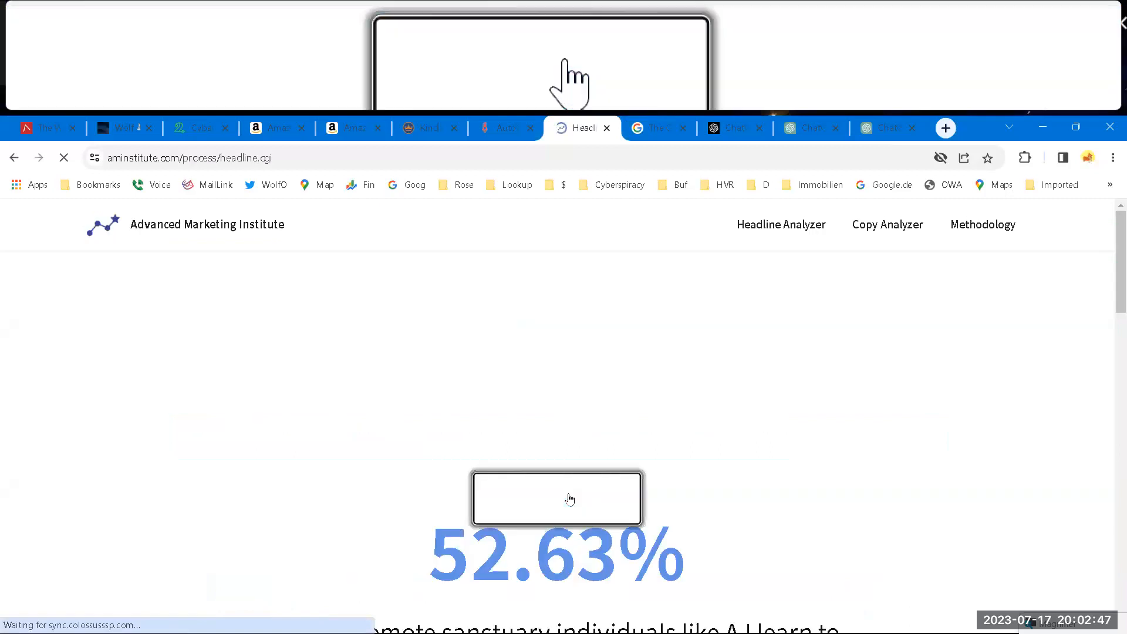
# - In Gift.docx, set the fourth ChatGPT score to 53% and paste the "In this remote sanctuary" sentence after it
pyautogui.hotkey('alt', 'Tab')
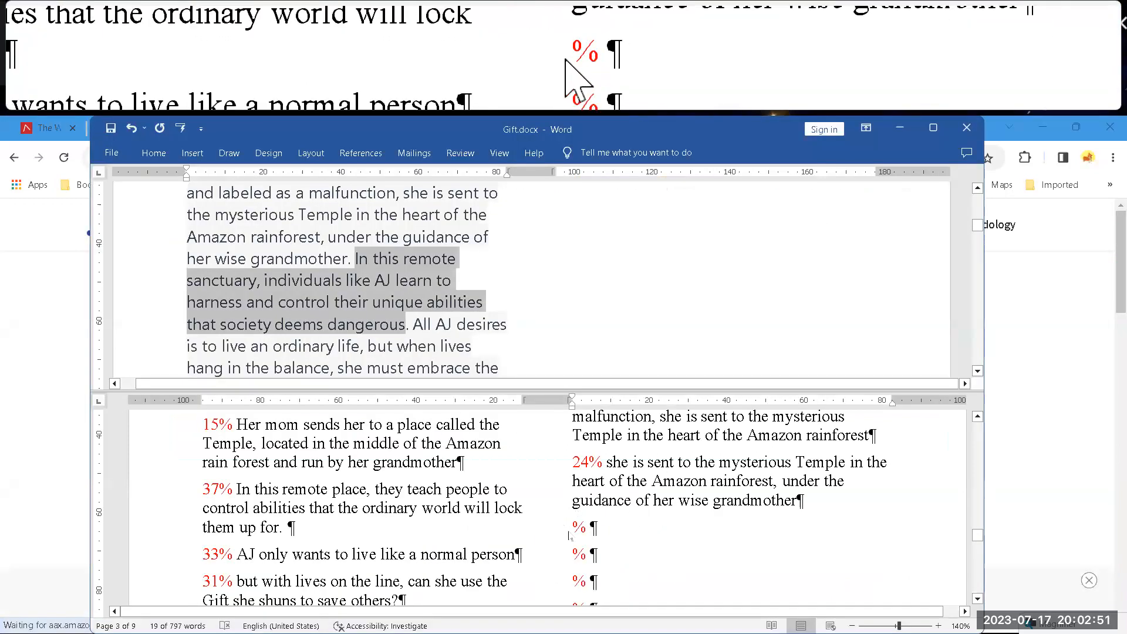
pyautogui.click(569, 531)
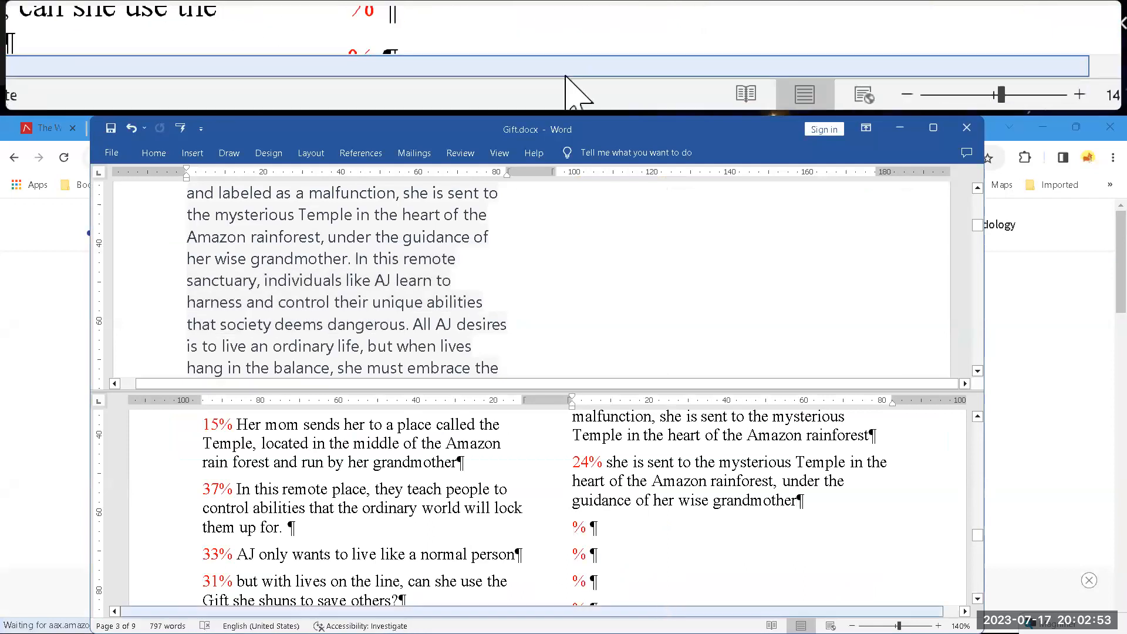
pyautogui.write('53')
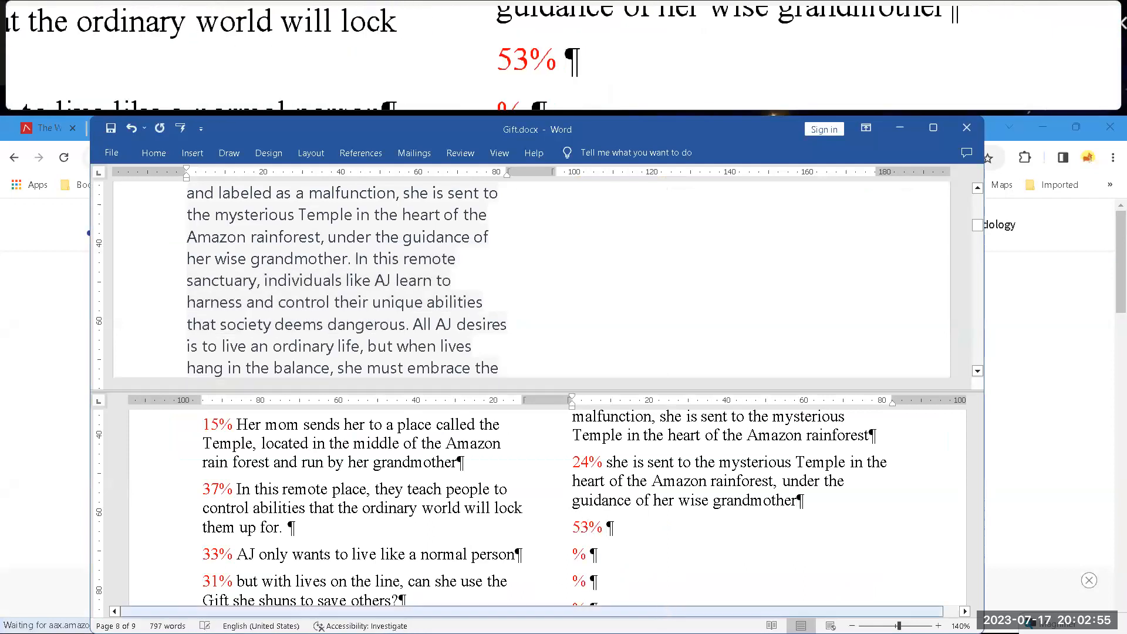
pyautogui.hotkey('ctrl', 'v')
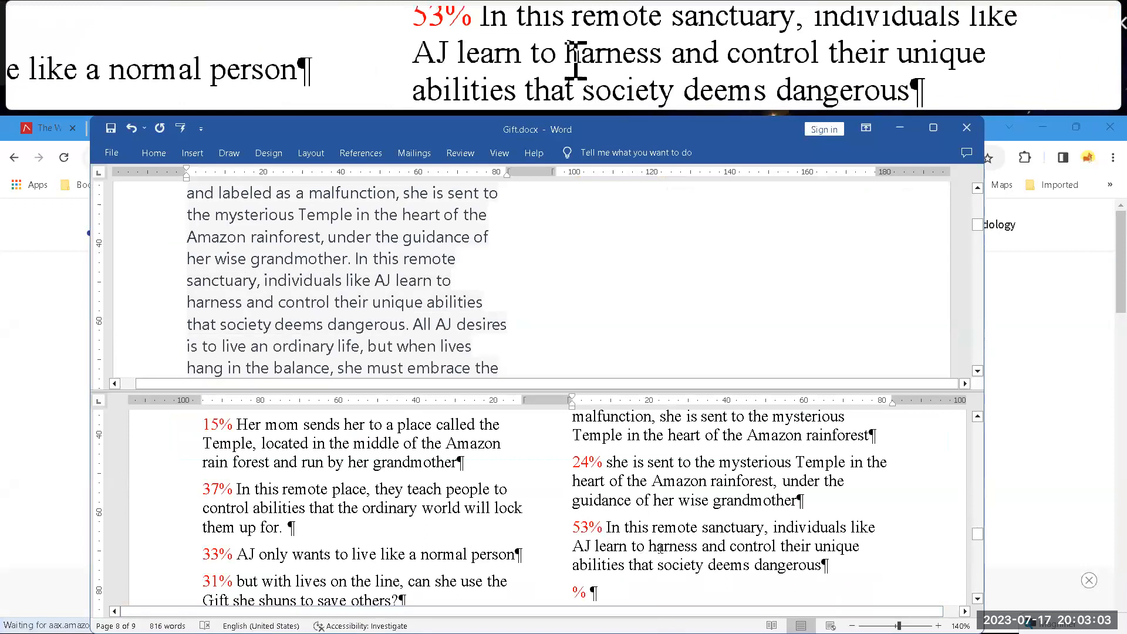
pyautogui.click(824, 546)
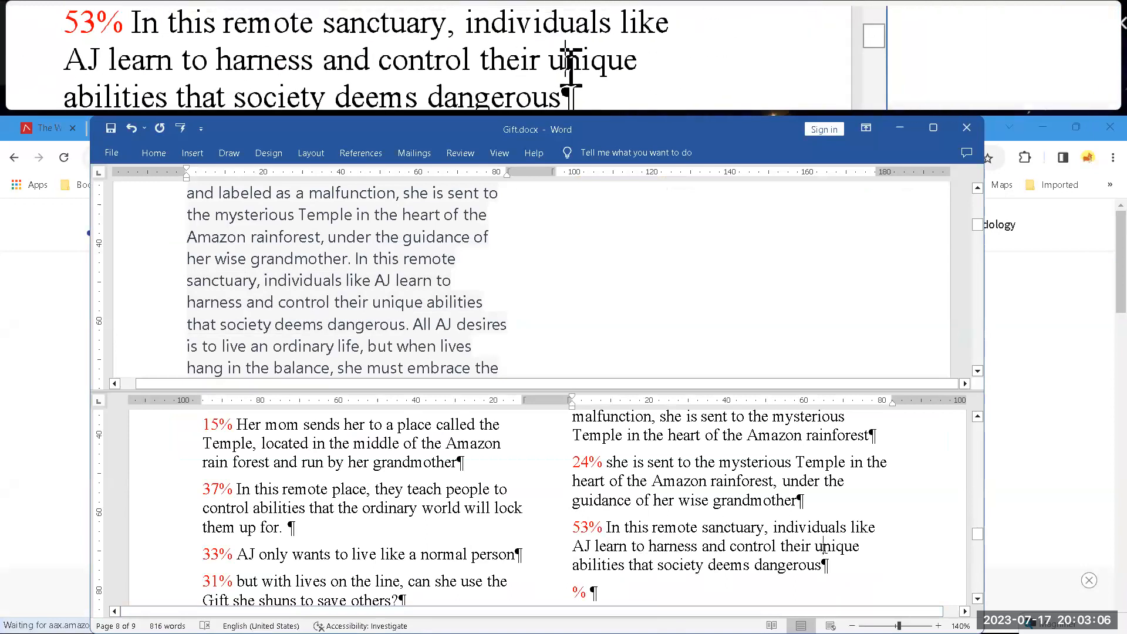
pyautogui.click(607, 565)
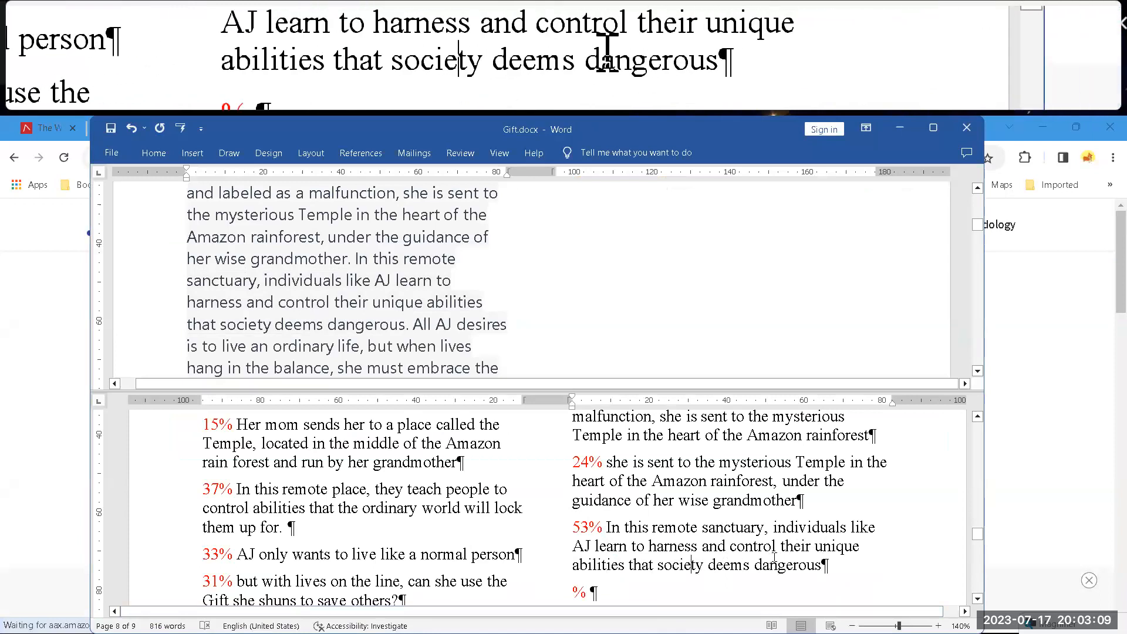
# - Submit the blurb phrase "All AJ desires is to live an ordinary life" to Headline Analyzer for analysis
pyautogui.click(792, 565)
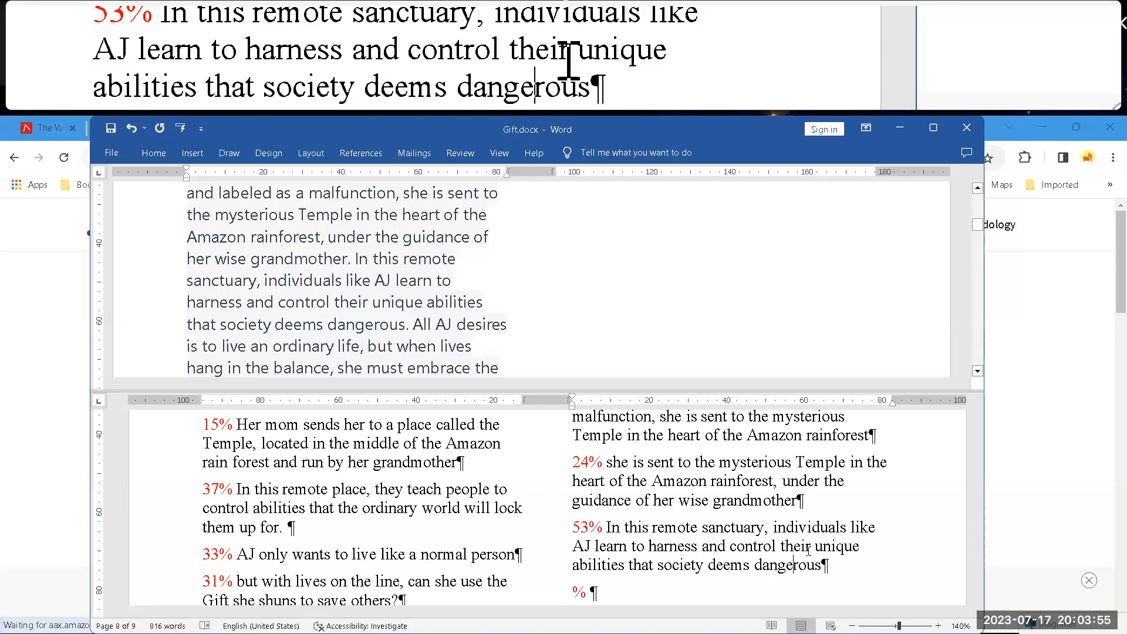
pyautogui.scroll(-2, 783, 557)
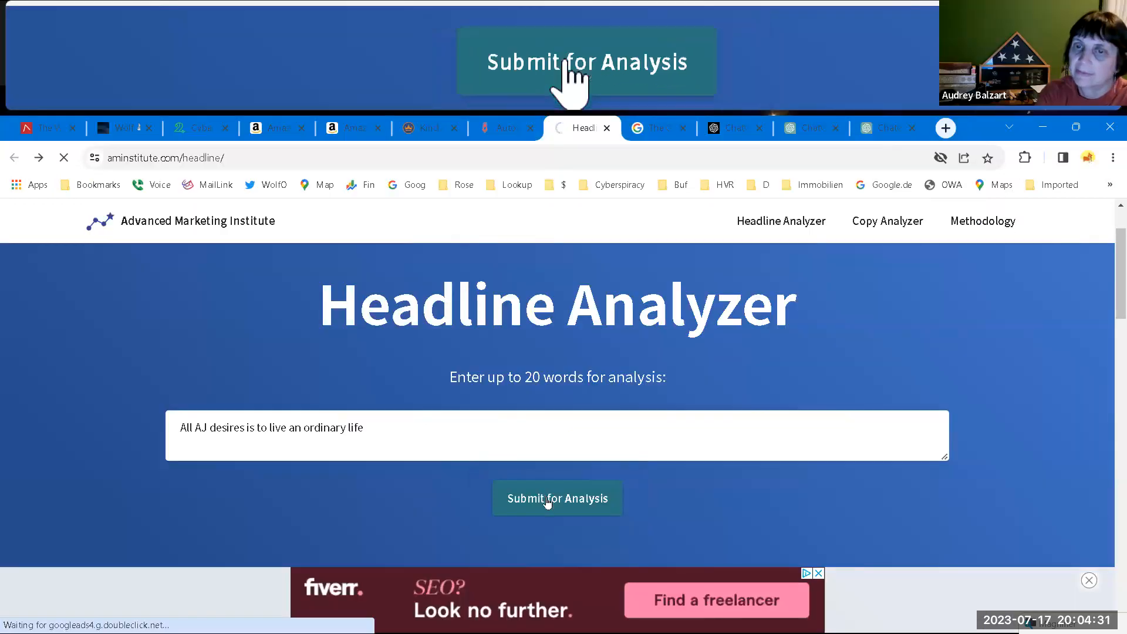
pyautogui.click(546, 497)
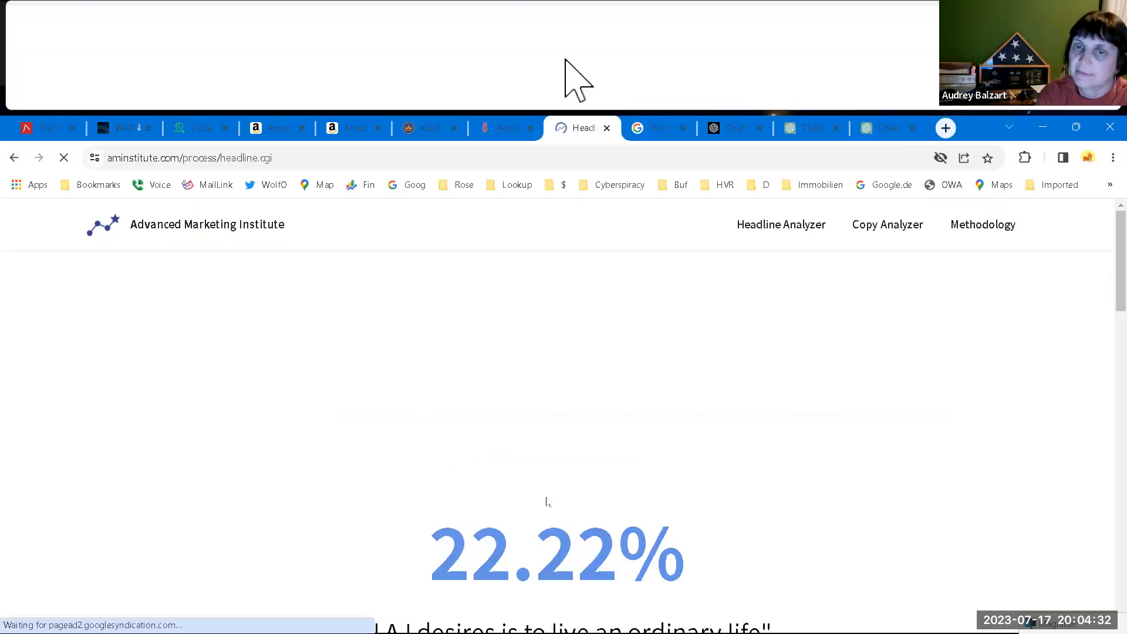
# - In Gift.docx, set the fifth ChatGPT score to 22% and paste "All AJ desires is to live an ordinary life" after it
pyautogui.hotkey('alt', 'Tab')
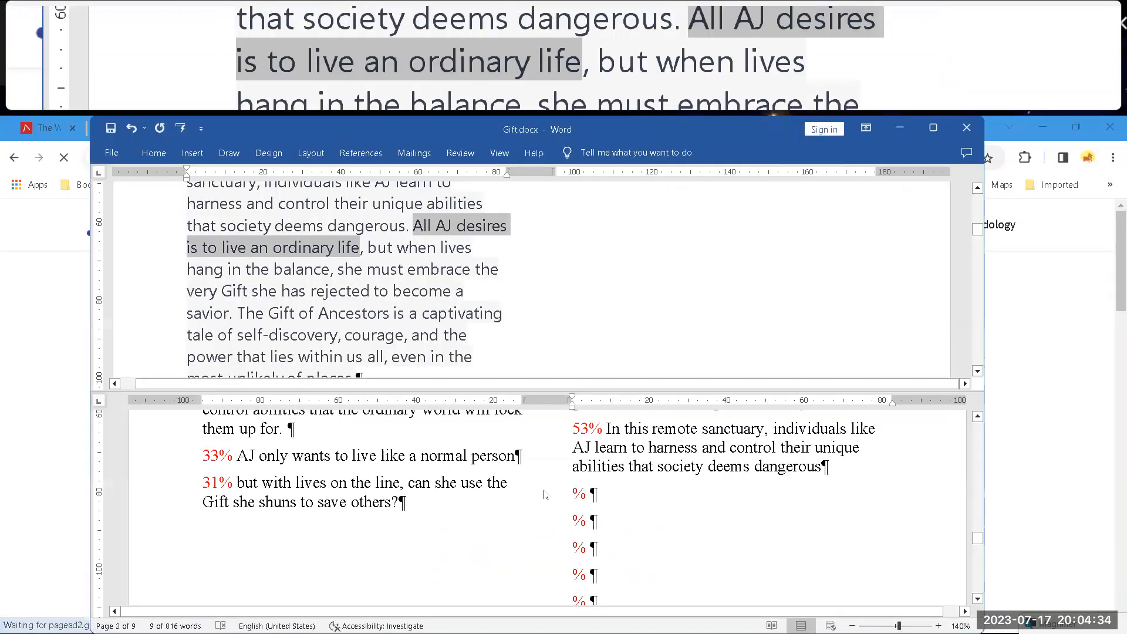
pyautogui.click(568, 492)
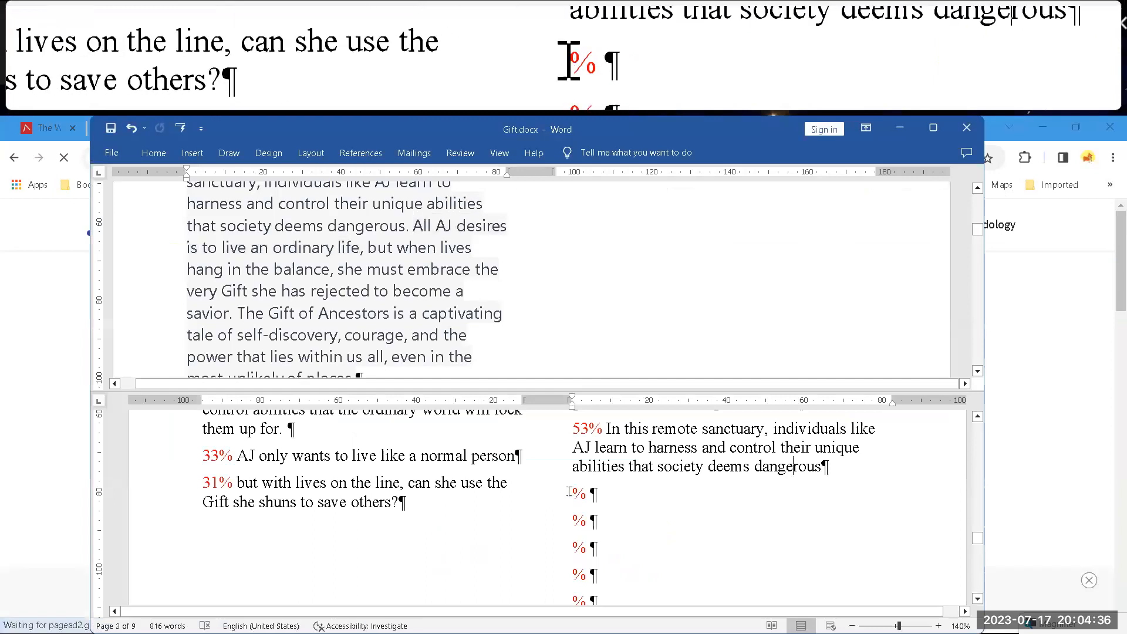
pyautogui.click(568, 492)
pyautogui.write('22')
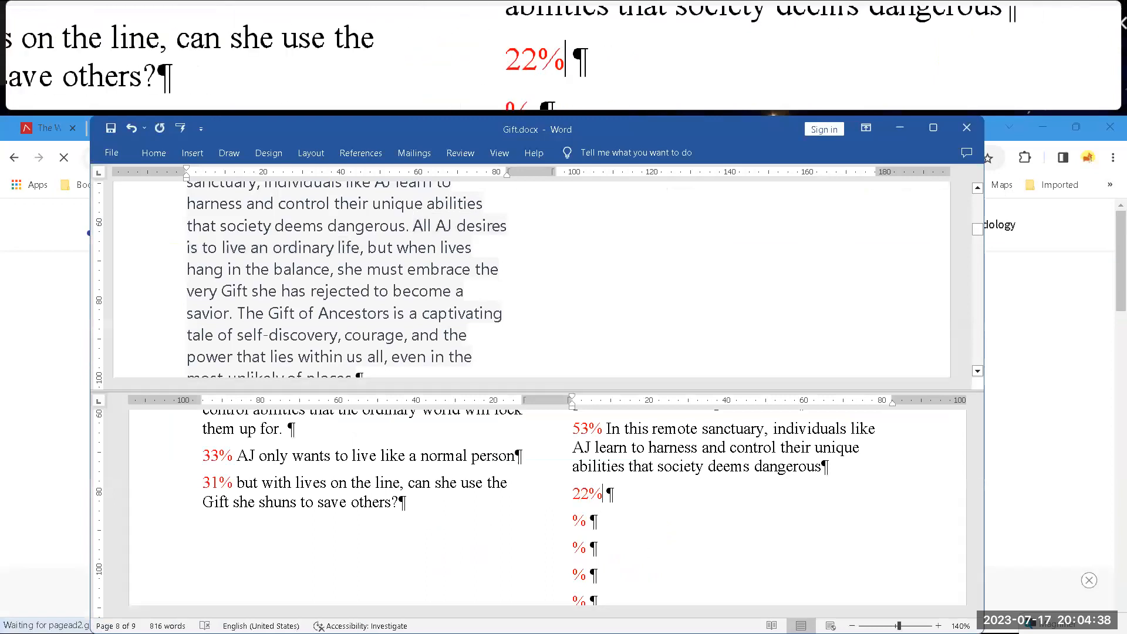
pyautogui.write('All AJ desires is to live an ordinary life')
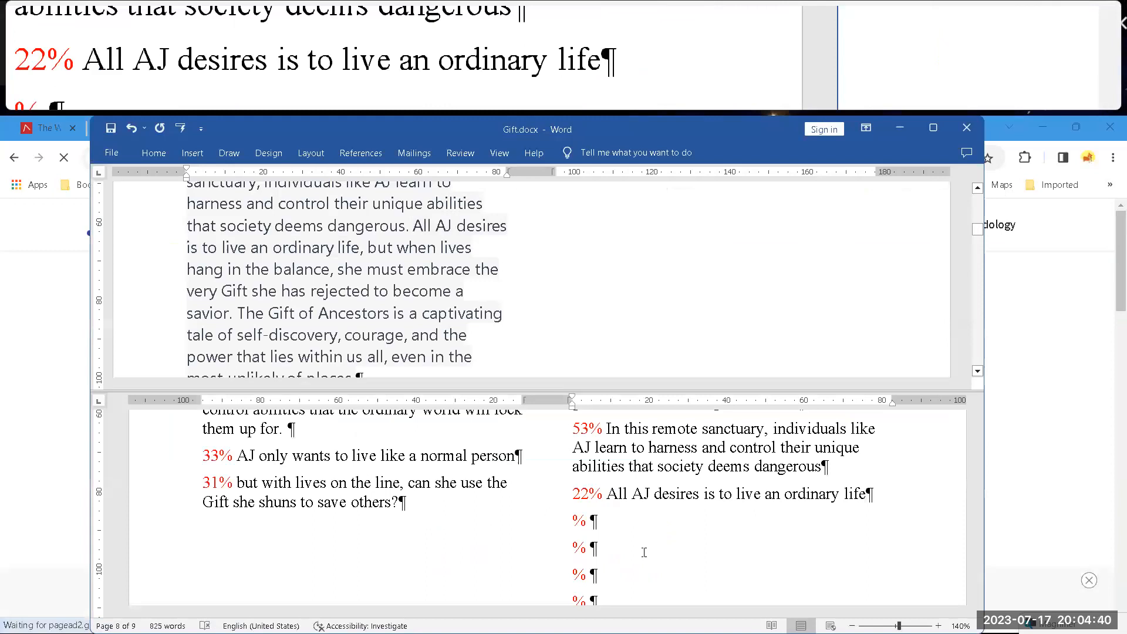
# - In Gift.docx, copy the ChatGPT blurb passage from "but when lives hang in the balance" through "savior", without the period
pyautogui.hotkey('alt', 'Tab')
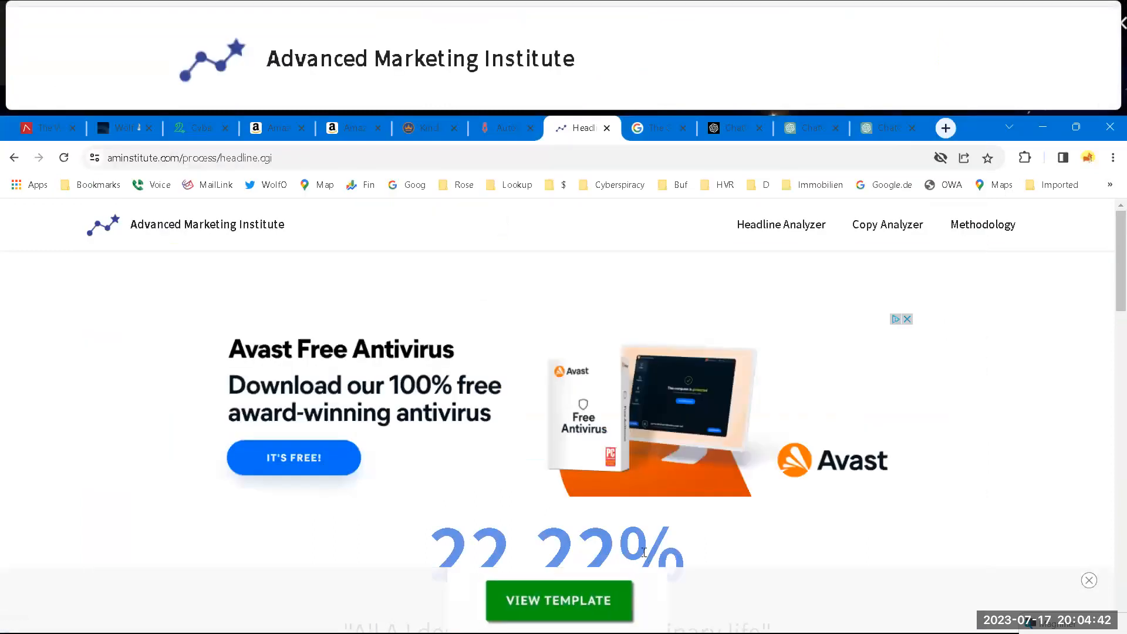
pyautogui.hotkey('alt', 'Tab')
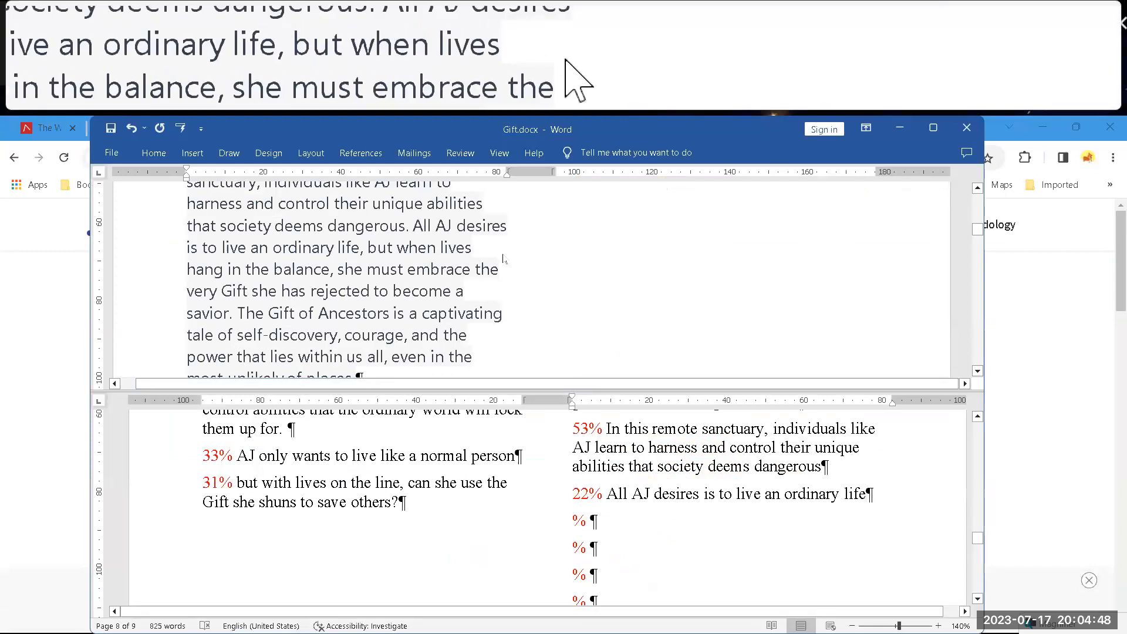
pyautogui.click(344, 271)
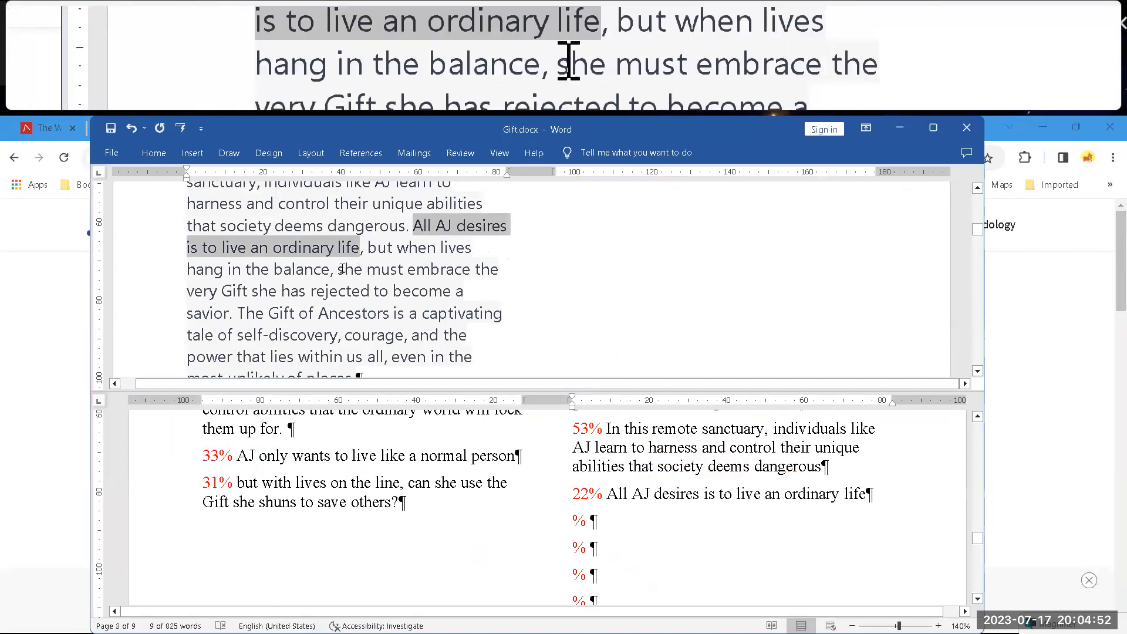
pyautogui.click(344, 270)
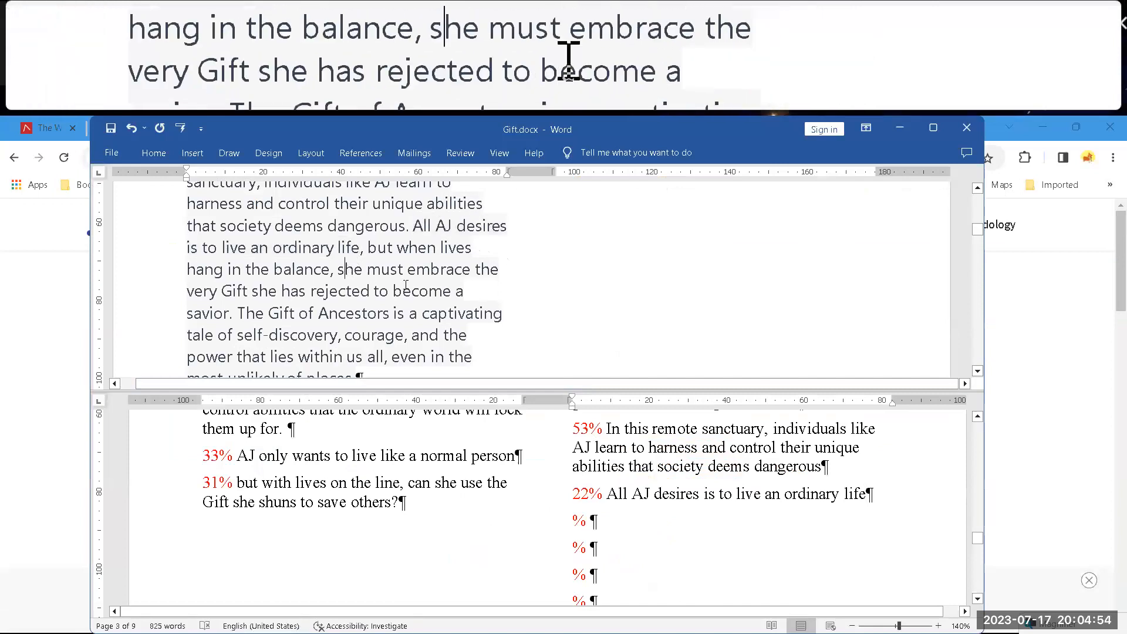
pyautogui.click(370, 250)
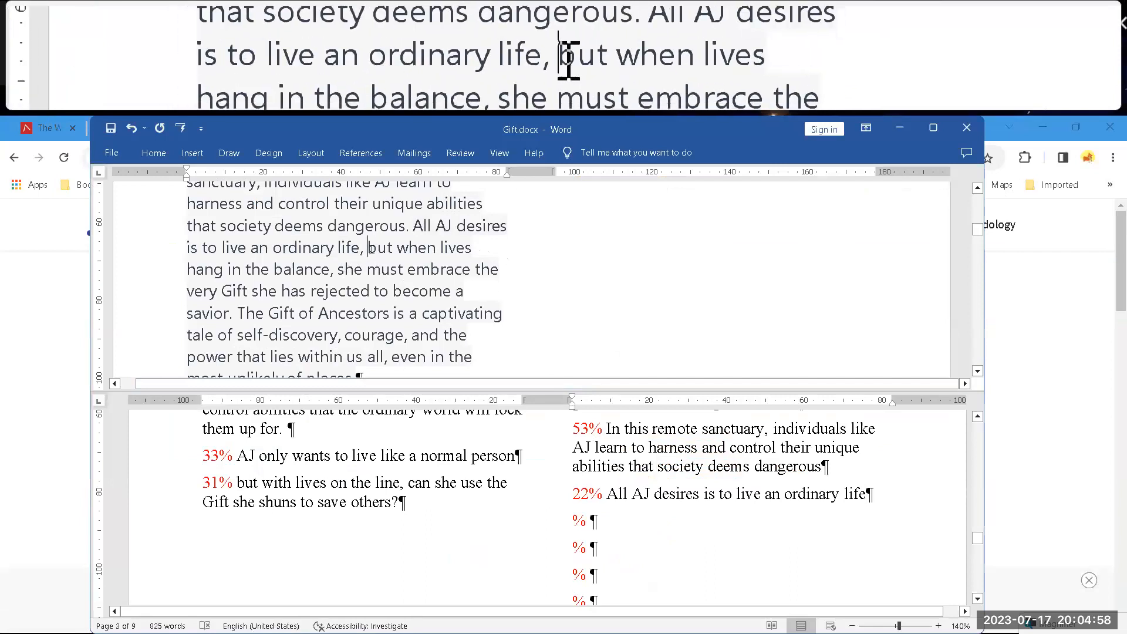
pyautogui.hotkey('shift', 'Down')
pyautogui.hotkey('shift', 'Down')
pyautogui.hotkey('shift', 'Down')
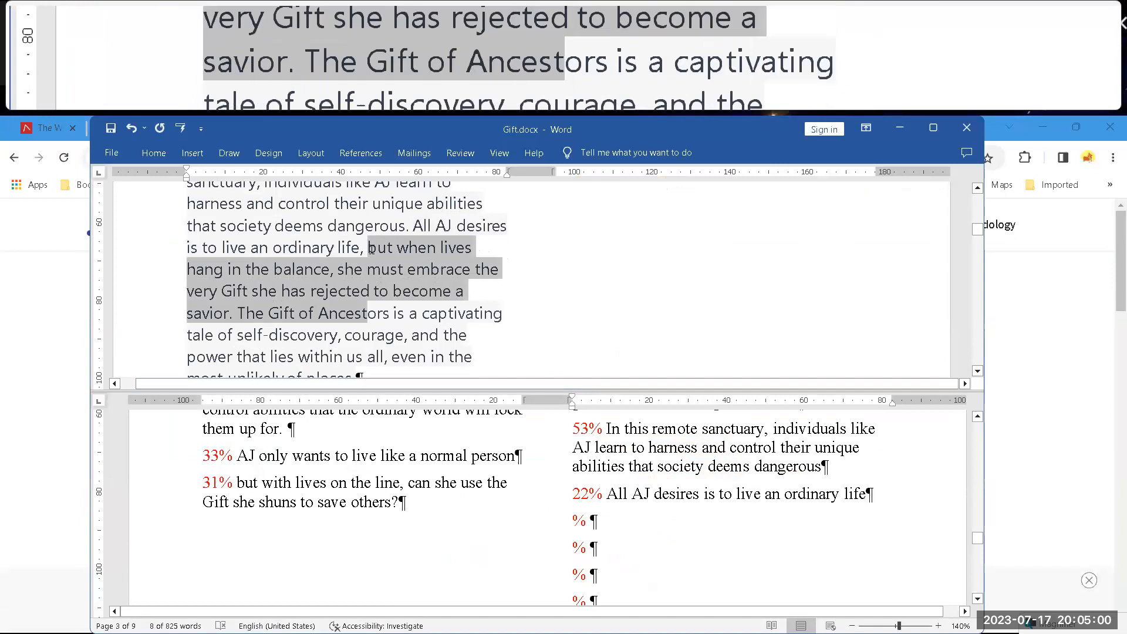
pyautogui.hotkey('shift', 'Left')
pyautogui.hotkey('shift', 'Left')
pyautogui.hotkey('shift', 'Left')
pyautogui.hotkey('shift', 'Left')
pyautogui.hotkey('shift', 'Left')
pyautogui.hotkey('shift', 'Left')
pyautogui.hotkey('shift', 'Left')
pyautogui.hotkey('shift', 'Left')
pyautogui.hotkey('shift', 'Left')
pyautogui.hotkey('shift', 'Left')
pyautogui.hotkey('shift', 'Left')
pyautogui.hotkey('shift', 'Left')
pyautogui.hotkey('shift', 'Left')
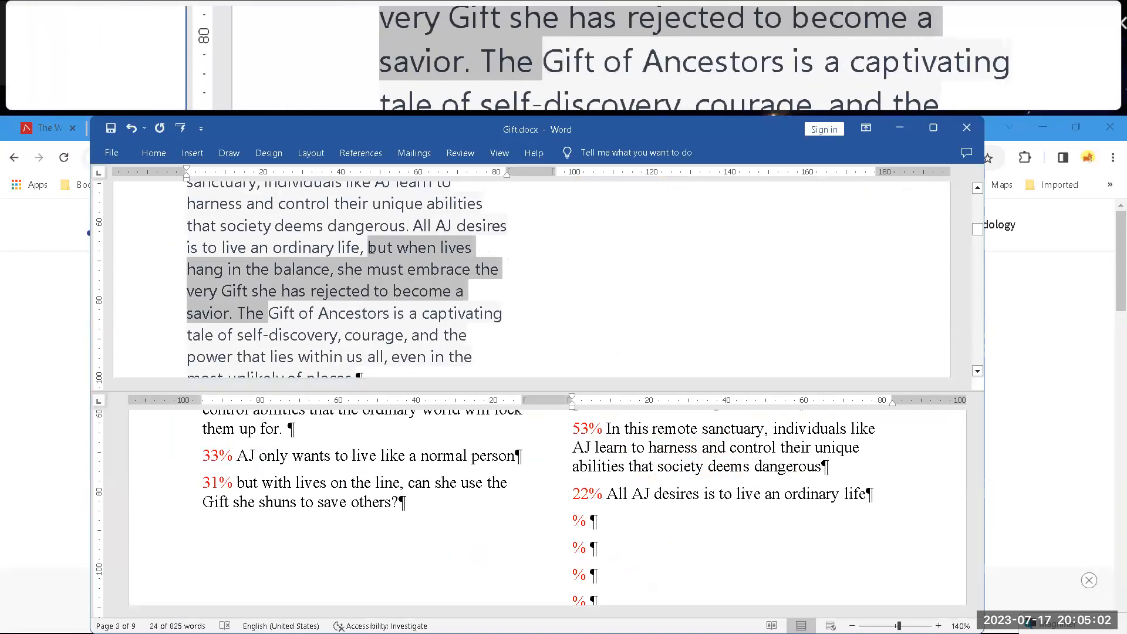
pyautogui.hotkey('shift', 'Left')
pyautogui.hotkey('shift', 'Left')
pyautogui.hotkey('ctrl', 'c')
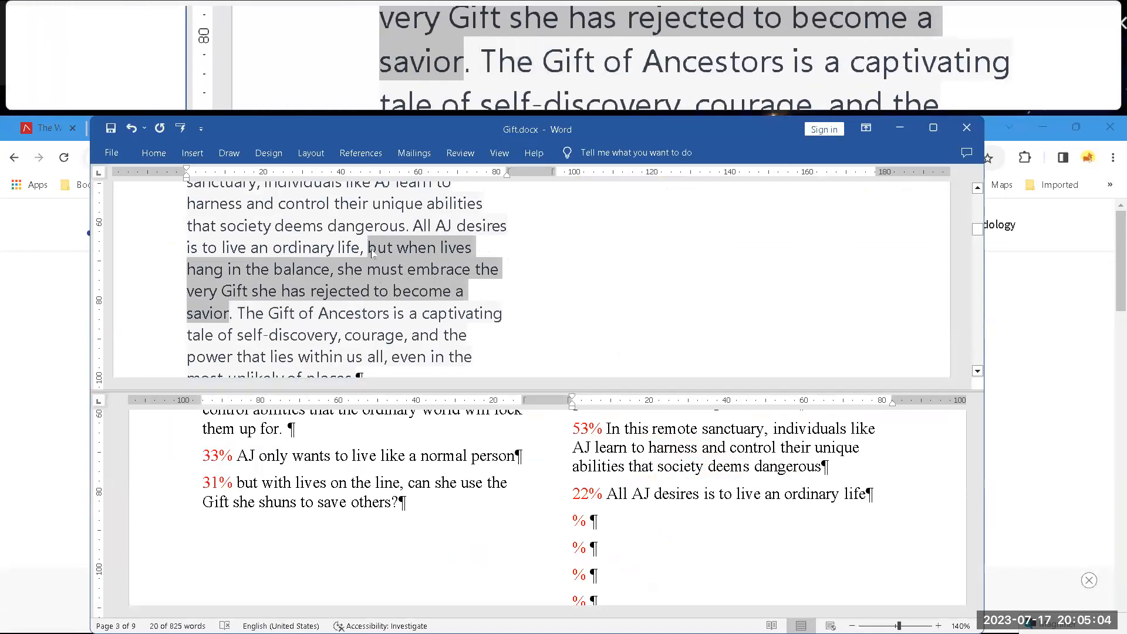
pyautogui.click(471, 366)
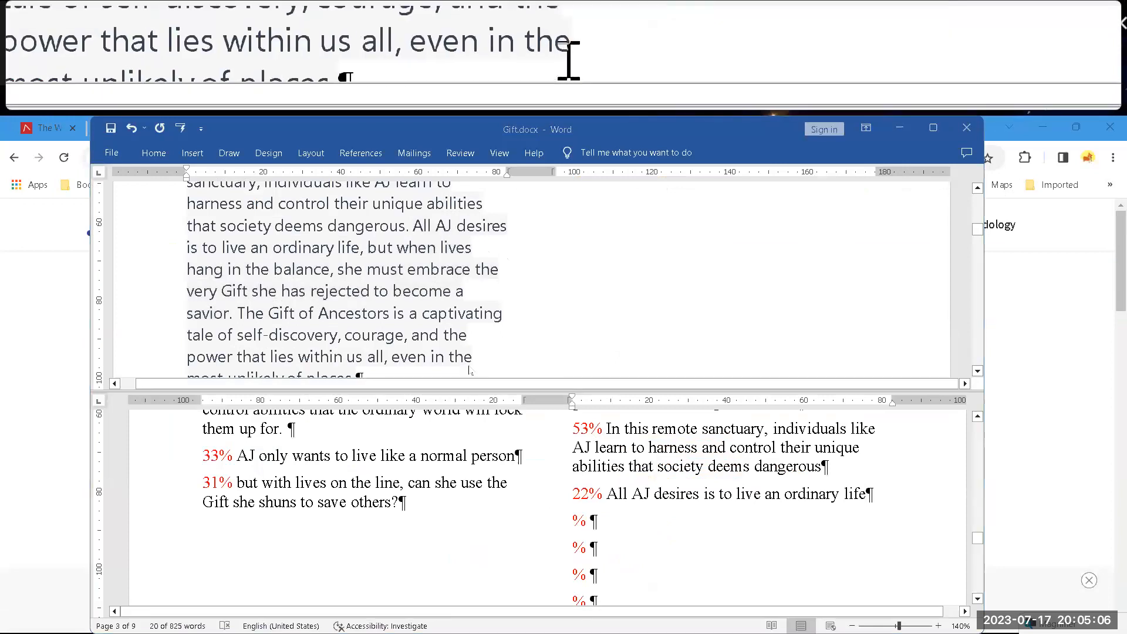
# - Switch to Headline Analyzer, return to its entry form, replace the text with the copied "but when lives hang in the balance" passage and submit it
pyautogui.hotkey('alt', 'Tab')
pyautogui.hotkey('alt', 'Left')
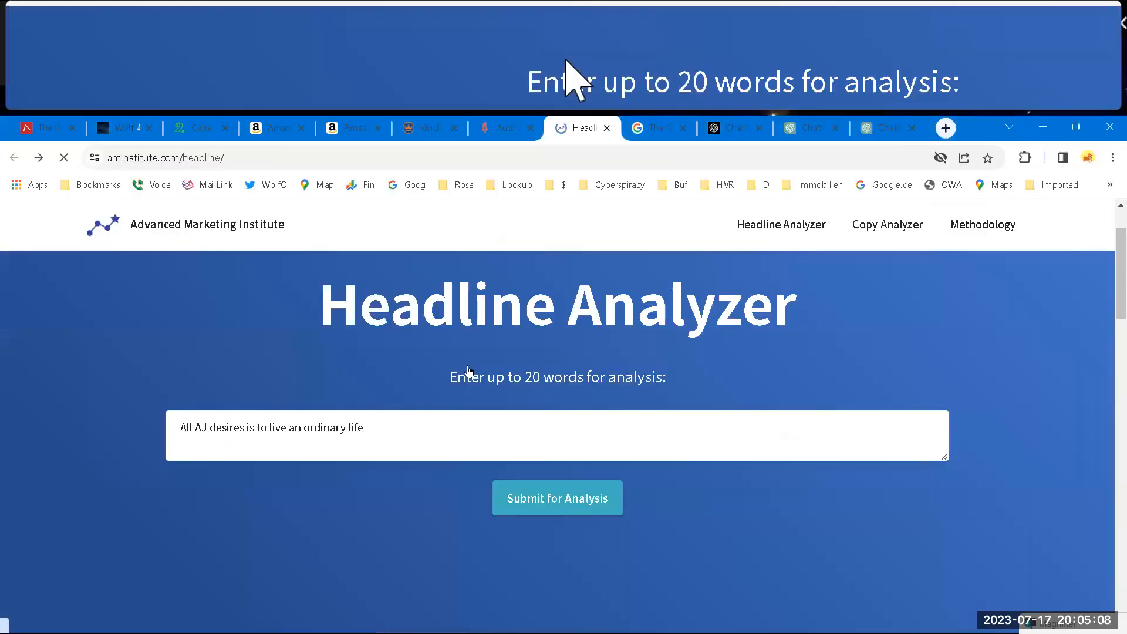
pyautogui.click(402, 447)
pyautogui.hotkey('ctrl', 'a')
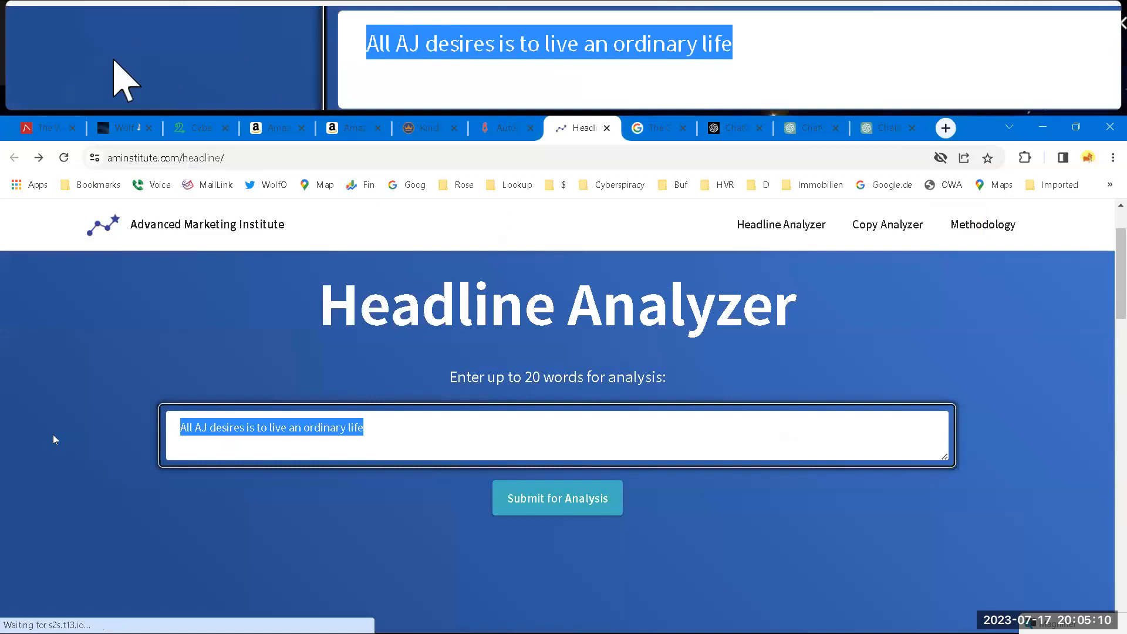
pyautogui.hotkey('ctrl', 'v')
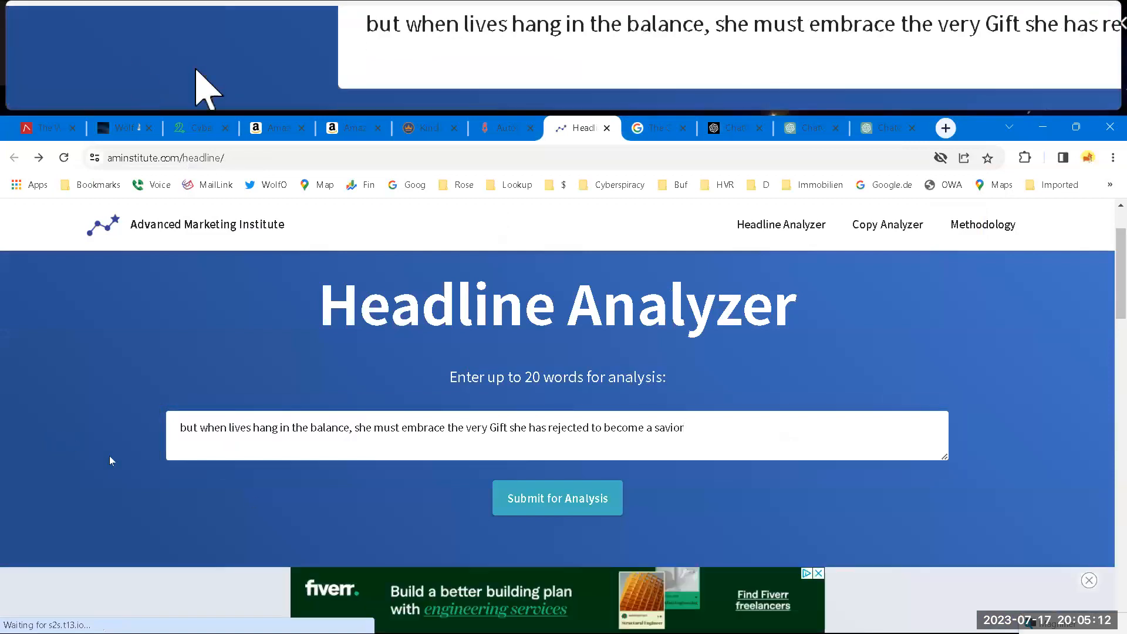
pyautogui.click(526, 507)
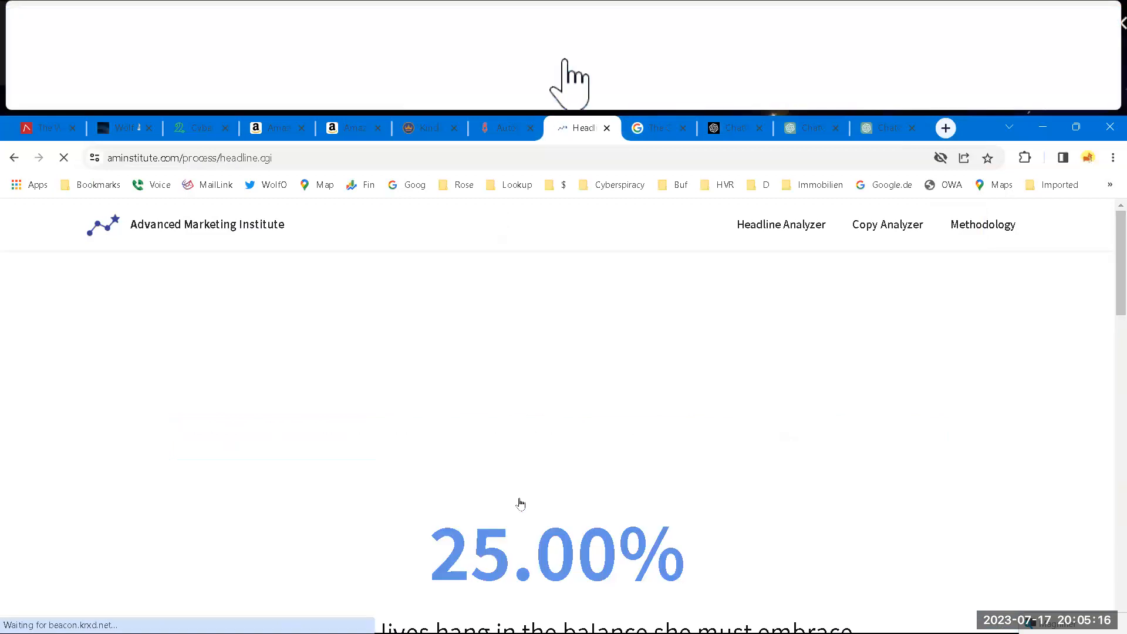
# - In Gift.docx, set the sixth ChatGPT score to 25% and paste the "but when lives hang in the balance" passage after it
pyautogui.hotkey('alt', 'Tab')
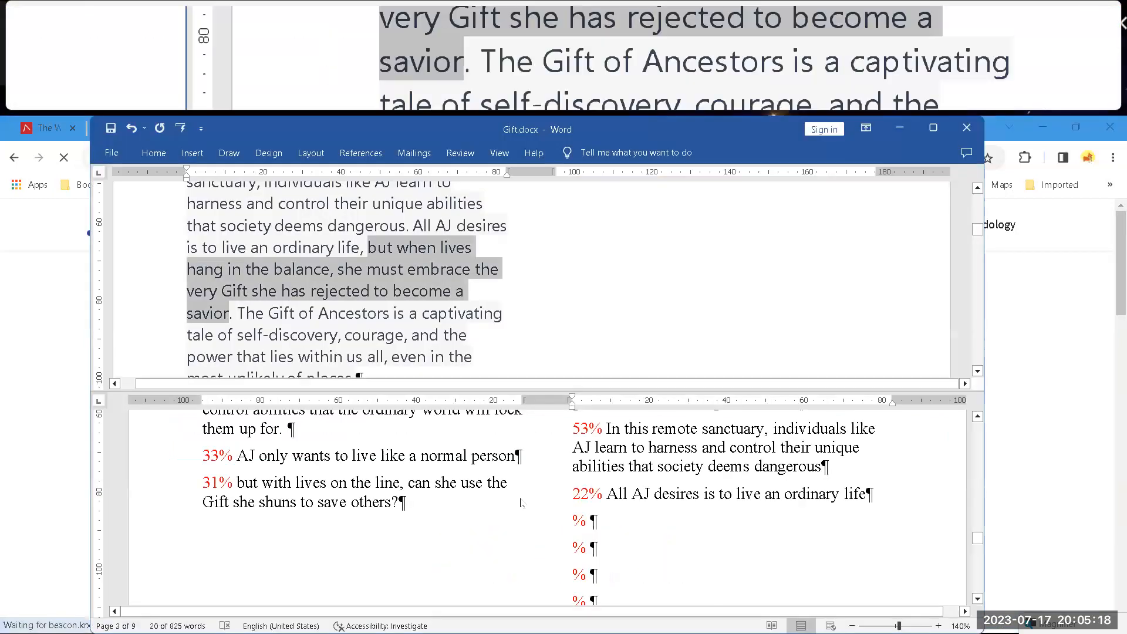
pyautogui.click(577, 531)
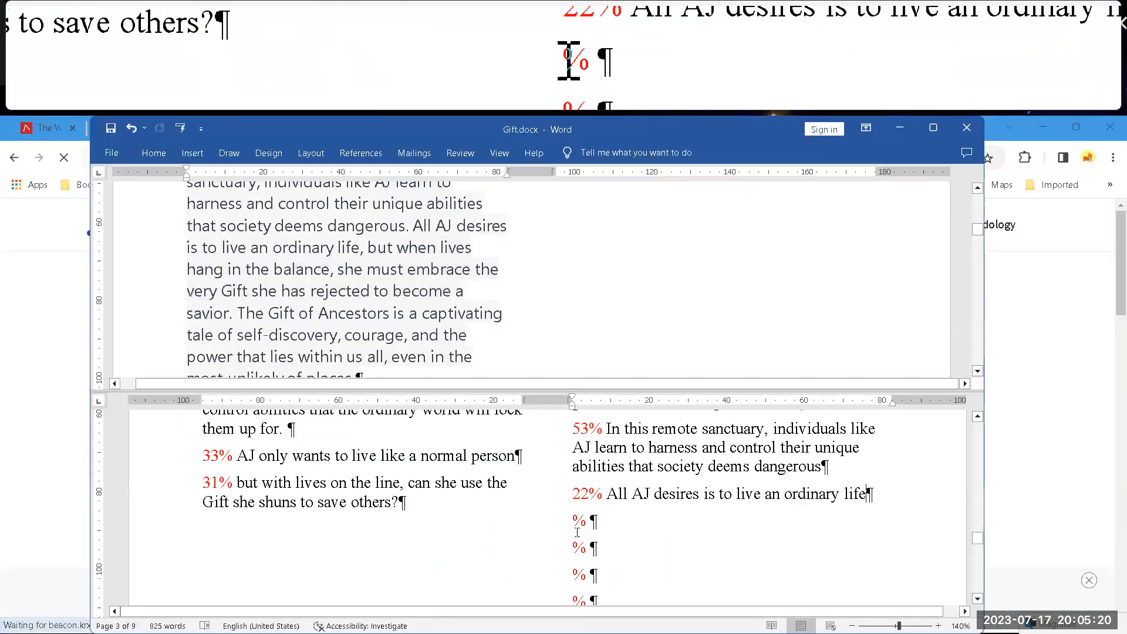
pyautogui.click(578, 533)
pyautogui.write('25')
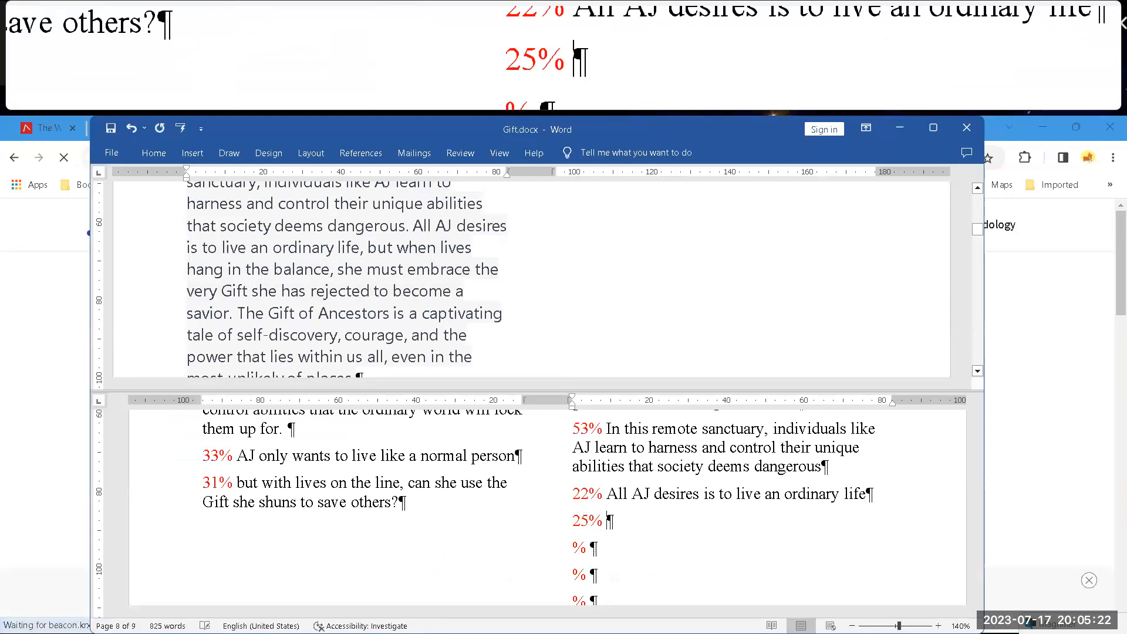
pyautogui.hotkey('ctrl', 'v')
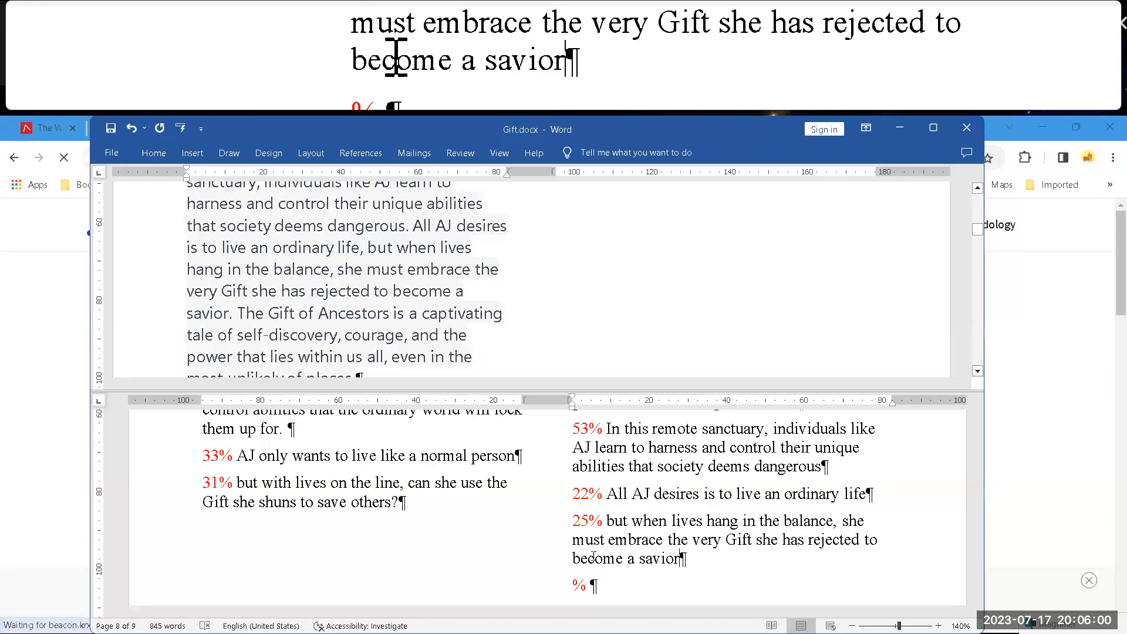
# - Examine the closing sentence of the ChatGPT blurb, beginning "The Gift of Ancestors is a captivating tale"
pyautogui.hotkey('alt', 'Tab')
pyautogui.hotkey('alt', 'Tab')
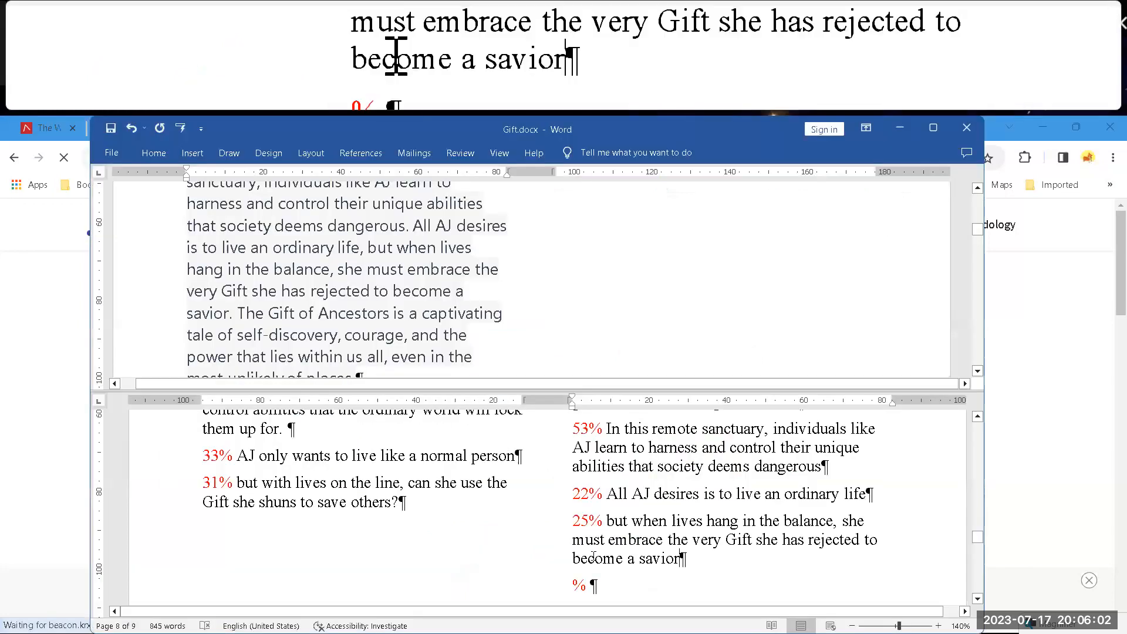
pyautogui.moveTo(372, 248); pyautogui.dragTo(229, 313)
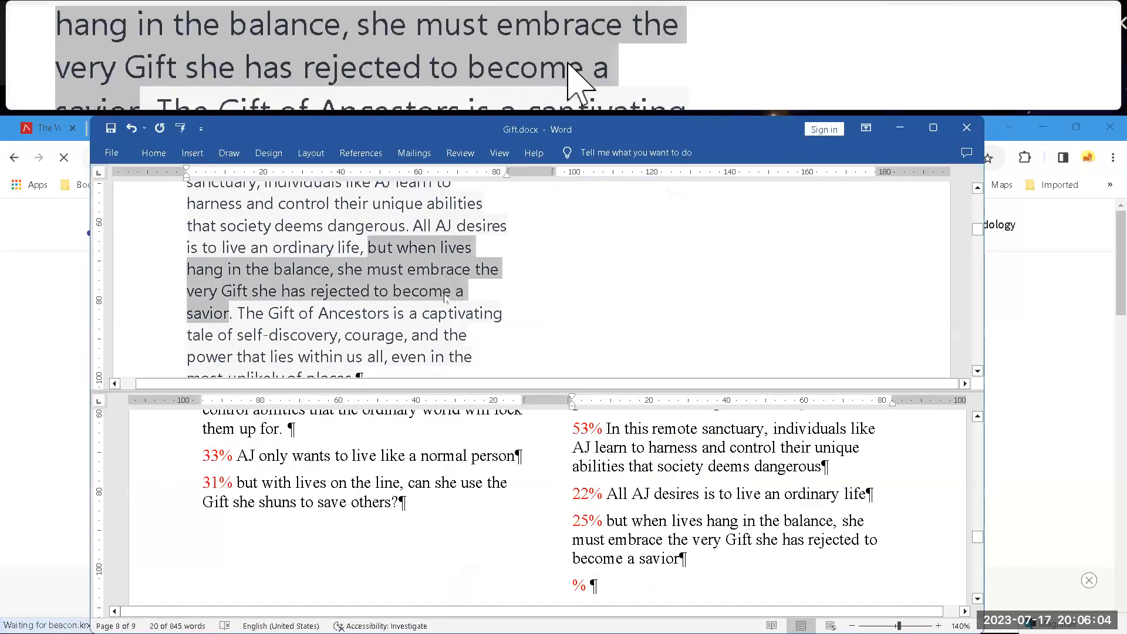
pyautogui.scroll(-2, 442, 298)
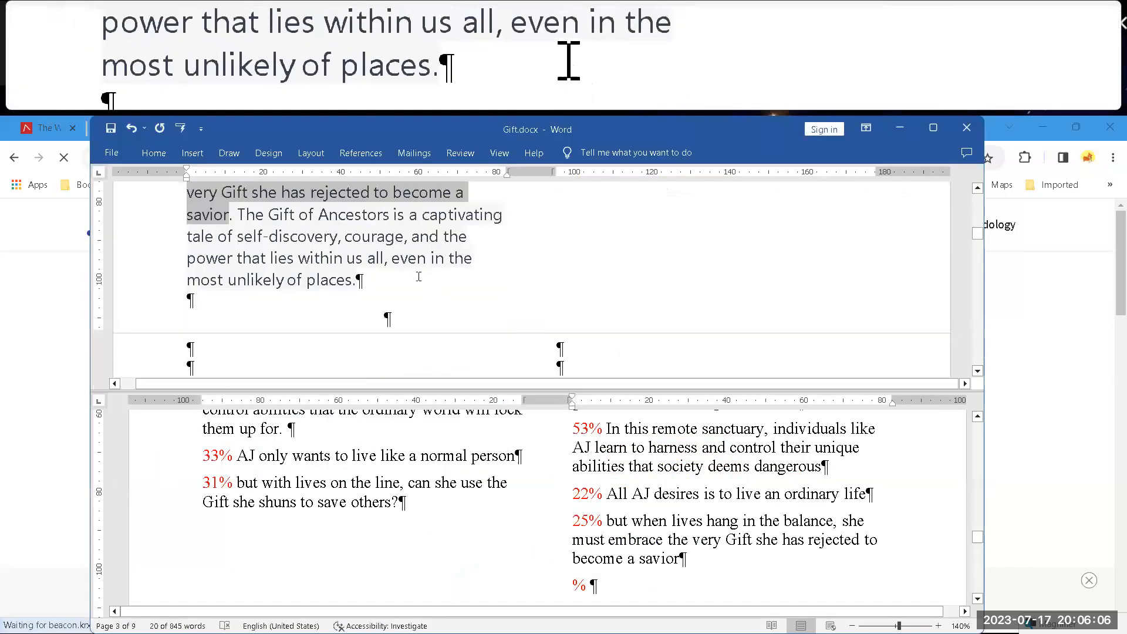
pyautogui.click(245, 214)
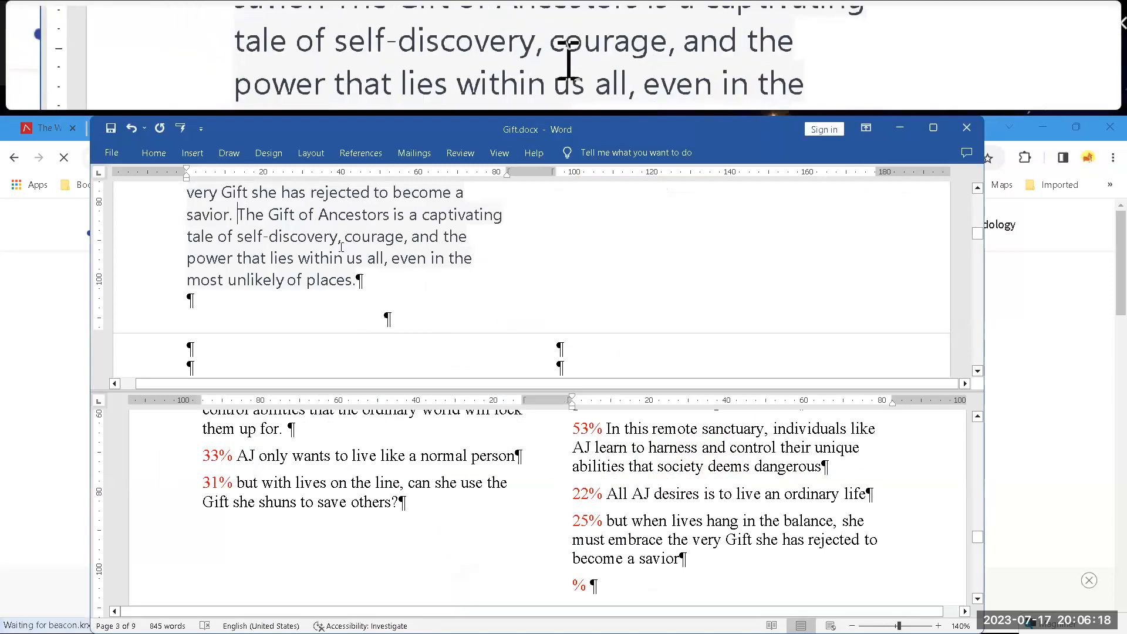
pyautogui.click(377, 238)
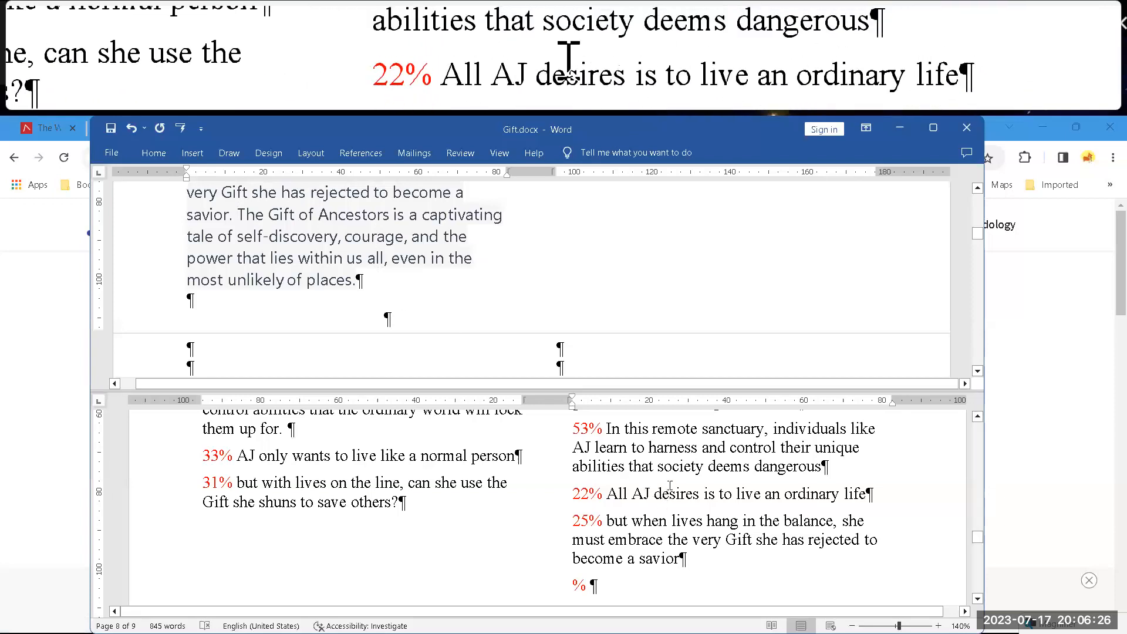
# - Remove the split from the Gift.docx window to return to a single view of the document
pyautogui.scroll(2, 661, 500)
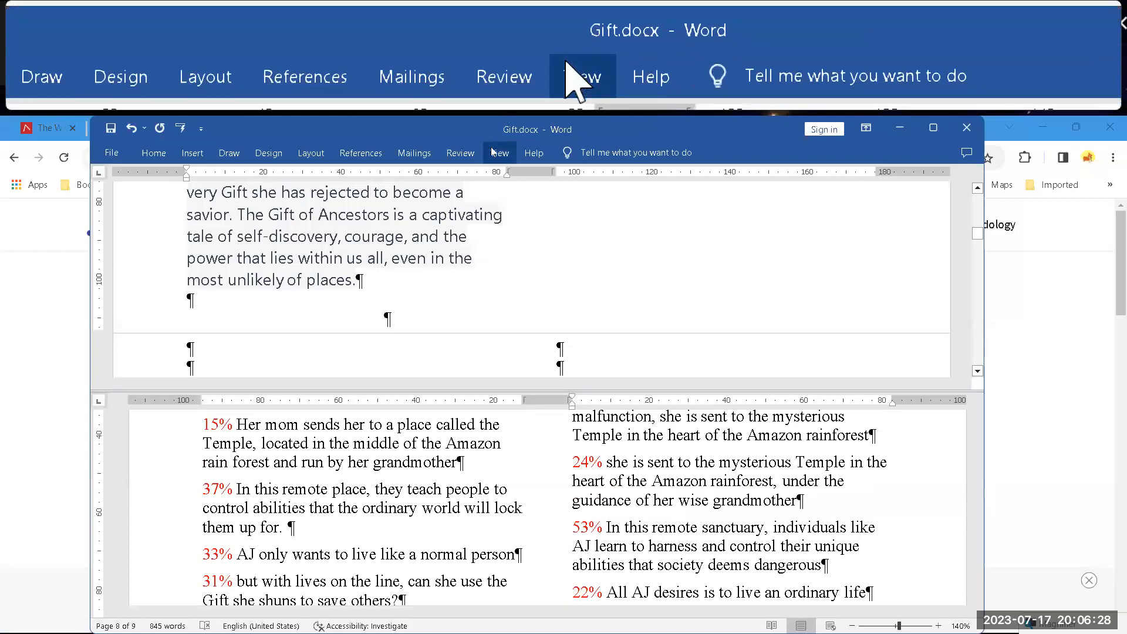
pyautogui.click(500, 153)
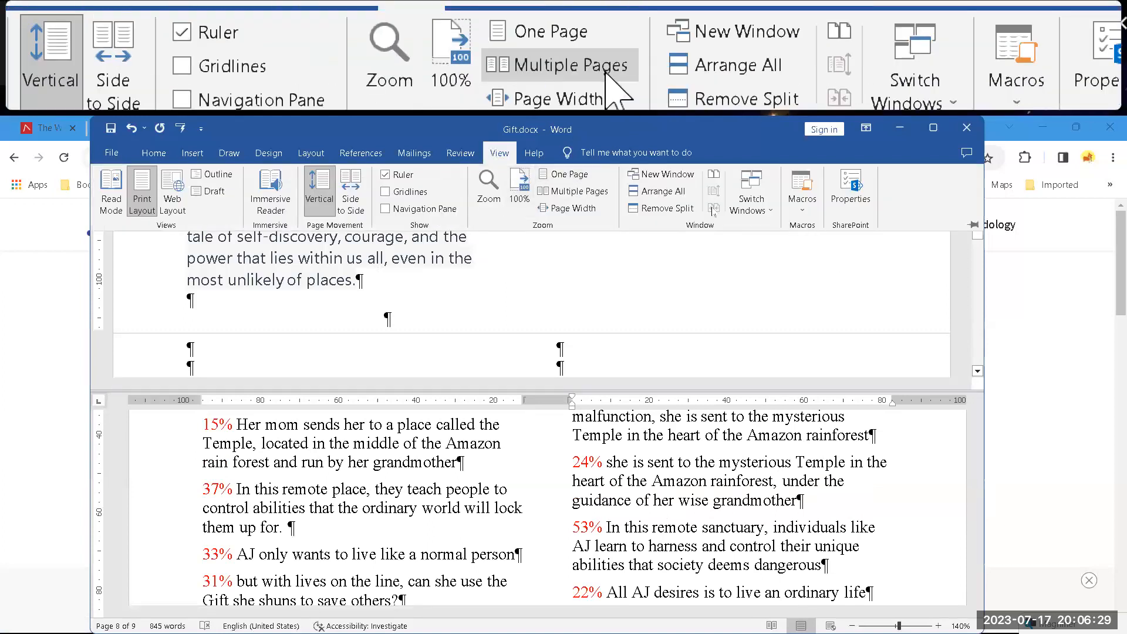
pyautogui.click(661, 207)
# - Compare the phrase-by-phrase emotional scores of the rewritten blurb with those of the original and ChatGPT blurbs
pyautogui.scroll(-14, 658, 380)
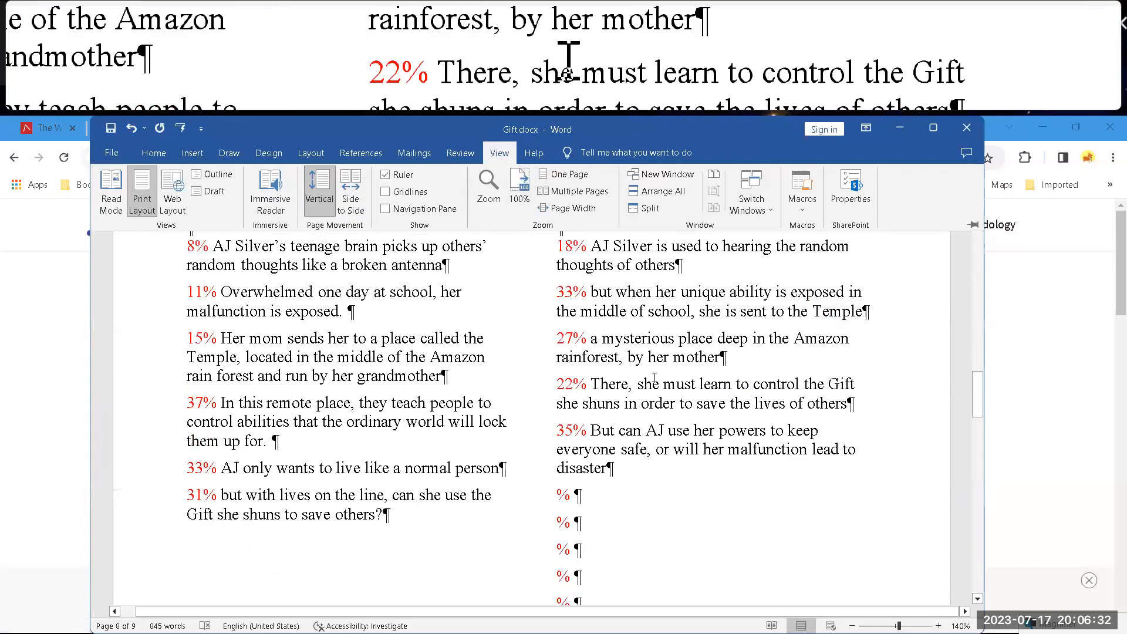
pyautogui.scroll(1, 626, 357)
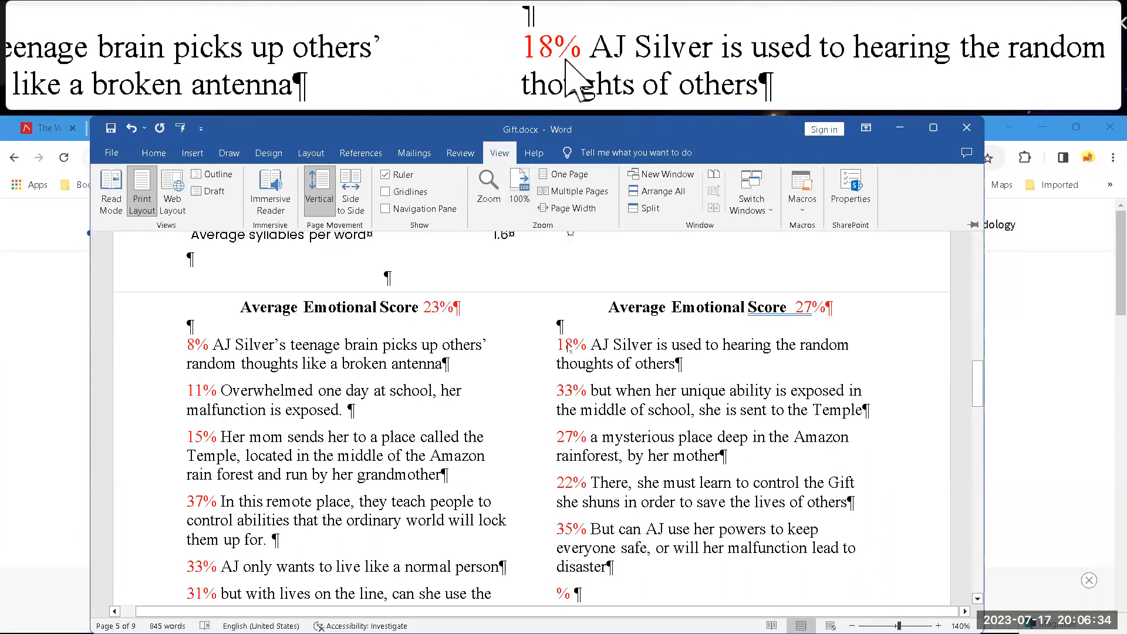
pyautogui.click(558, 337)
pyautogui.moveTo(557, 337); pyautogui.dragTo(664, 528)
pyautogui.scroll(-8, 637, 508)
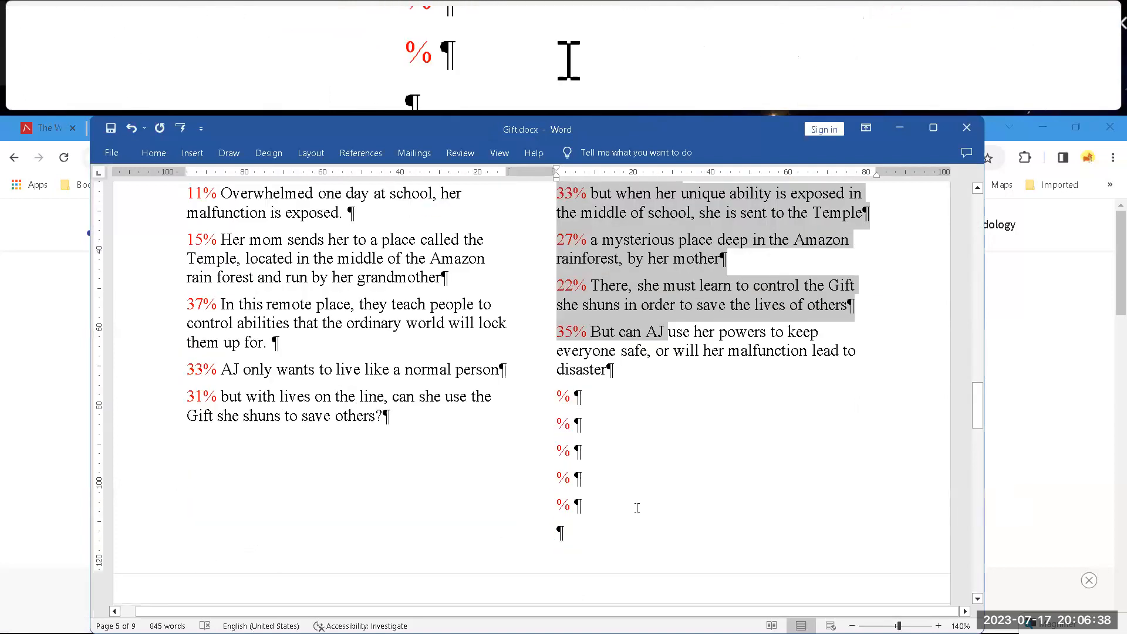
pyautogui.scroll(-2, 637, 498)
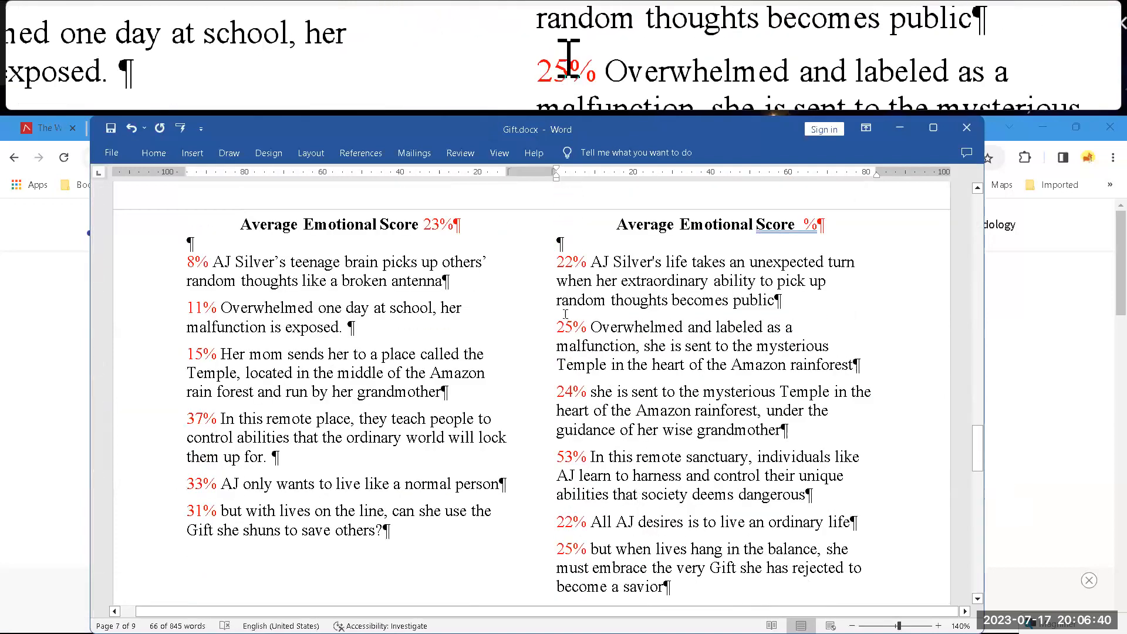
# - Copy the six scored ChatGPT phrases from Gift.docx into Excel starting at A1, and split the scores from the text with Text to Columns
pyautogui.moveTo(555, 267); pyautogui.dragTo(637, 548)
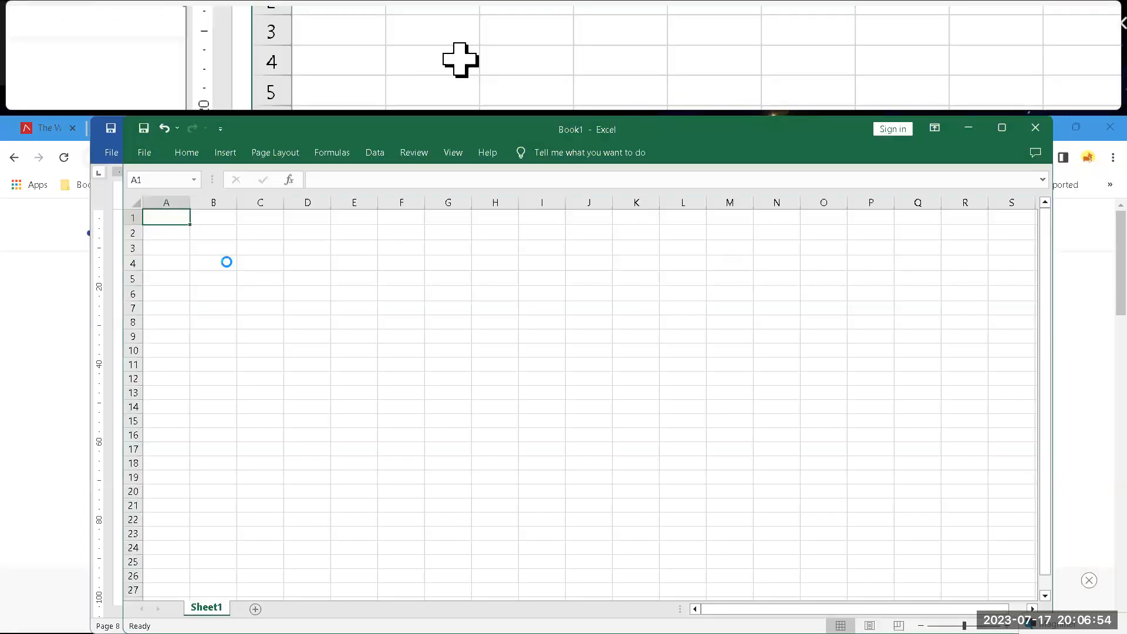
pyautogui.write("22% AJ Silver's life takes an unexpected turn when her extraordinary ability to pick up random thoughts becomes public 25% Overwhelmed and labeled as a malfunction, she is sent to the mysterious Temple in the heart of the Amazon rainforest 24% she is sent to the mysterious Temple in the heart of the Amazon rainforest, under the guidance of her wise grandmother 53% In this remote sanctuary, individuals like AJ learn to harness and control their unique abilities that society deems dangerous 22% All AJ desires is to live an ordinary life 25% but when lives hang in the balance, she must embrace the very Gift she has rejected to become a savior")
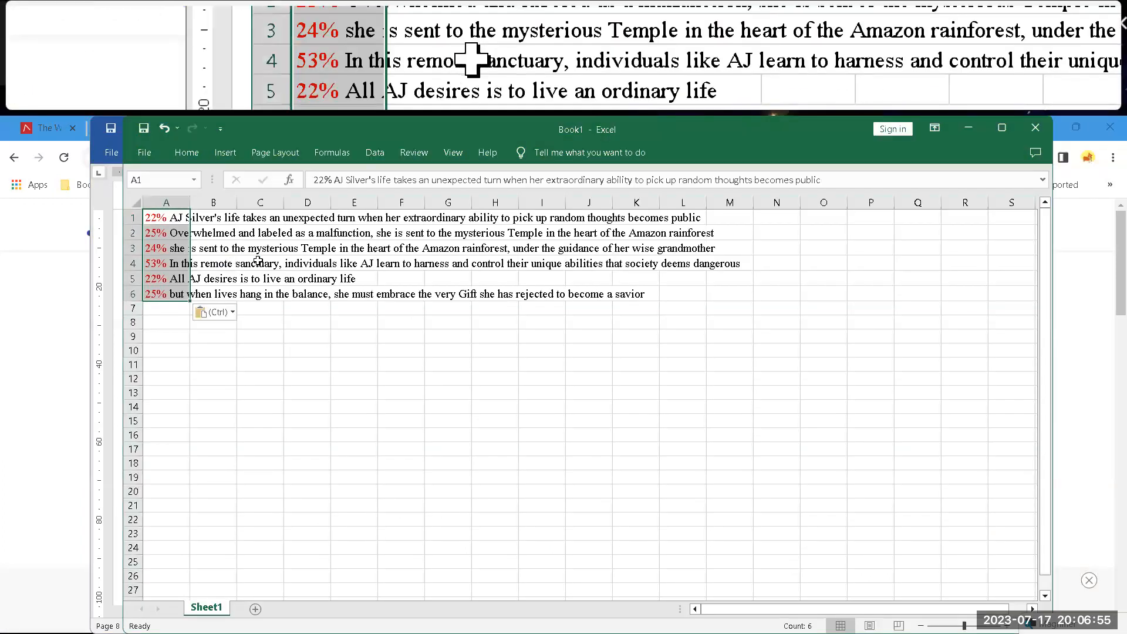
pyautogui.click(374, 152)
pyautogui.click(700, 199)
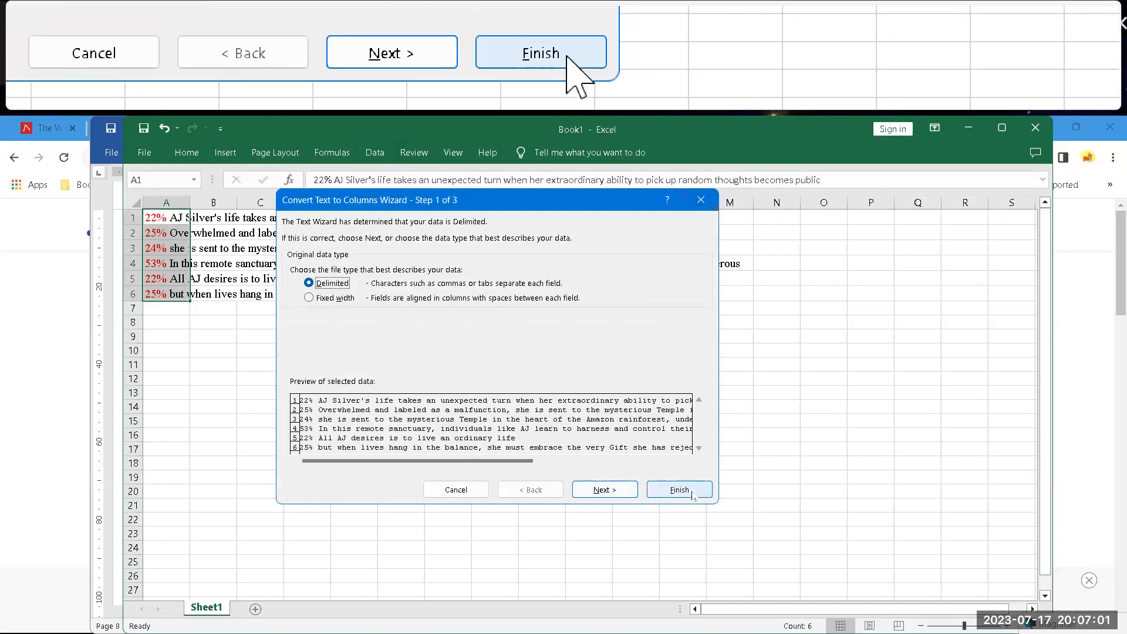
pyautogui.click(682, 491)
# - Sum the six ChatGPT scores in A1:A6 with AutoSum in cell A7
pyautogui.click(179, 308)
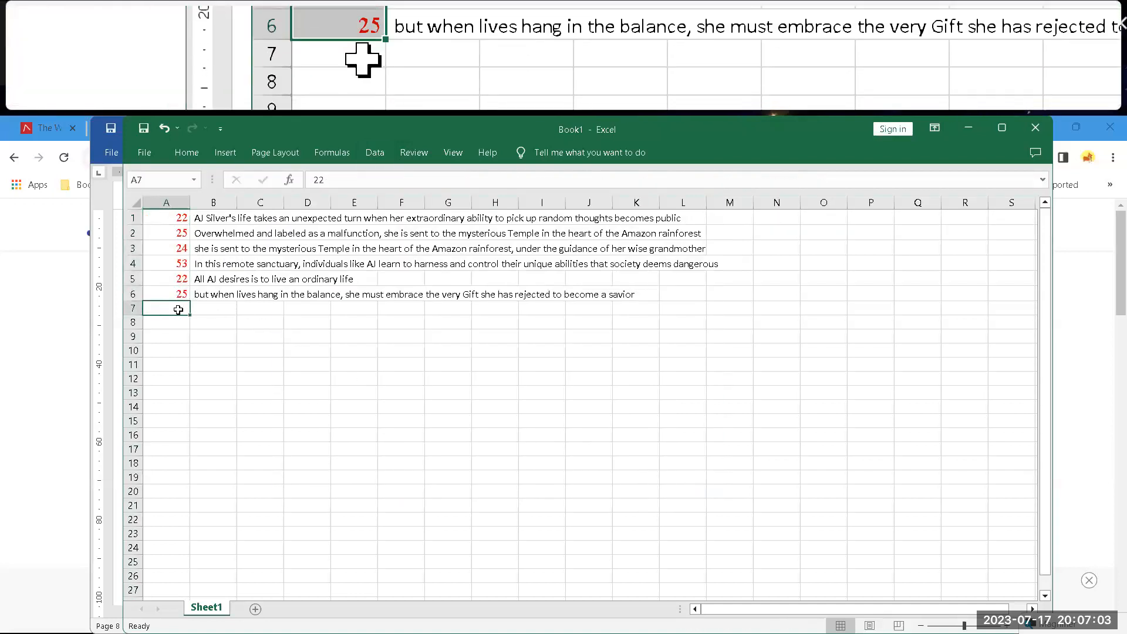
pyautogui.click(191, 151)
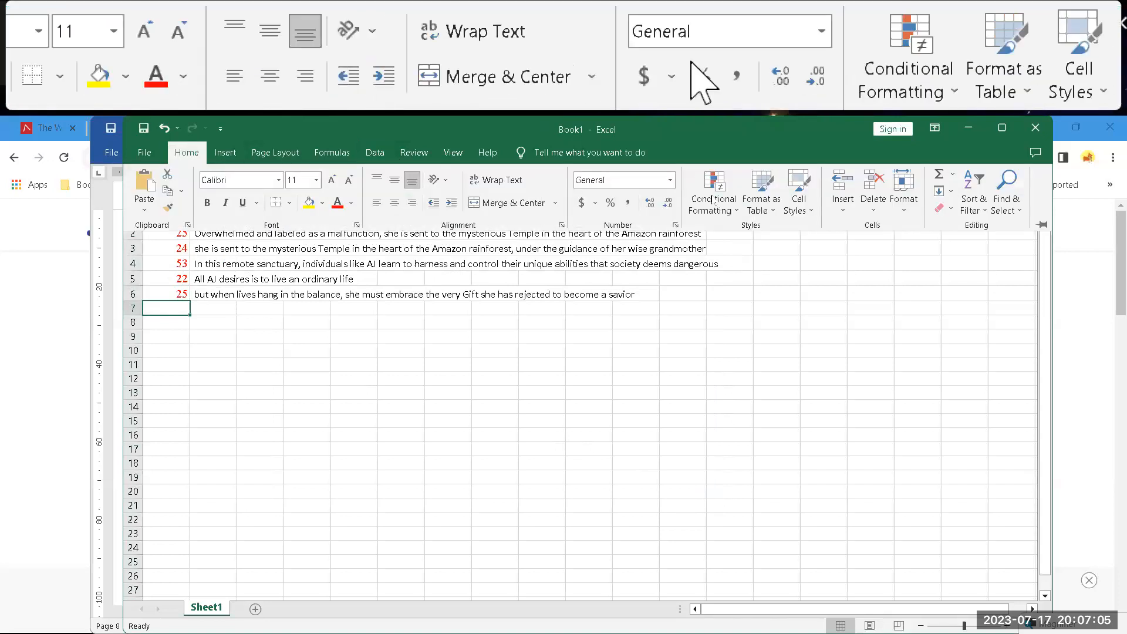
pyautogui.click(940, 174)
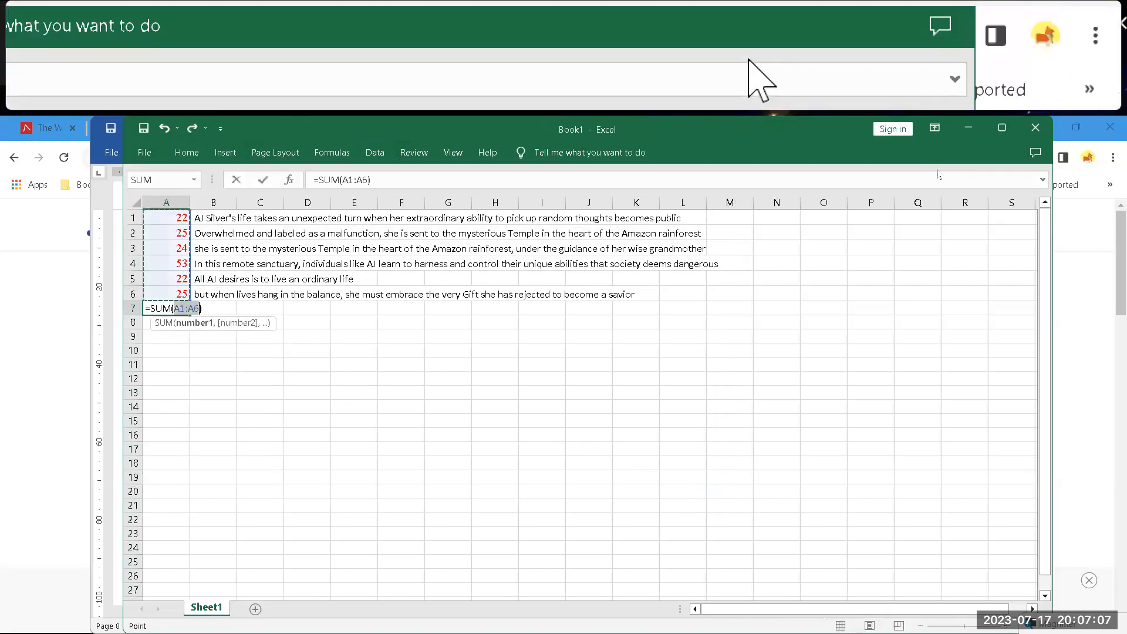
pyautogui.press('Return')
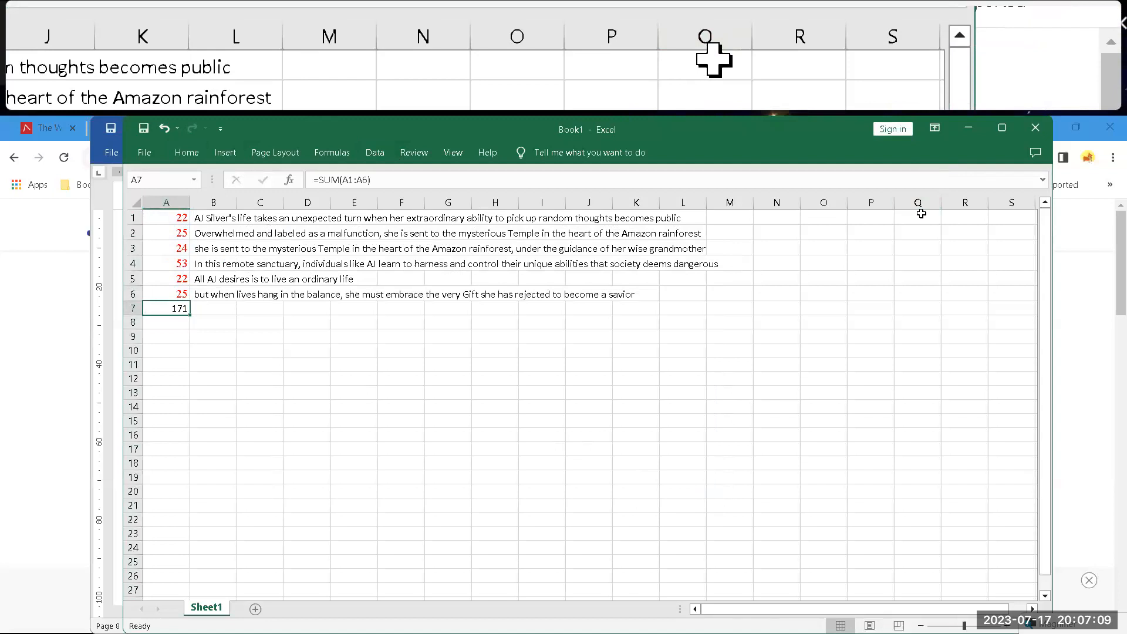
# - Change the formula in cell A7 to =AVERAGE(A1:A6) to average the ChatGPT scores
pyautogui.press('F2')
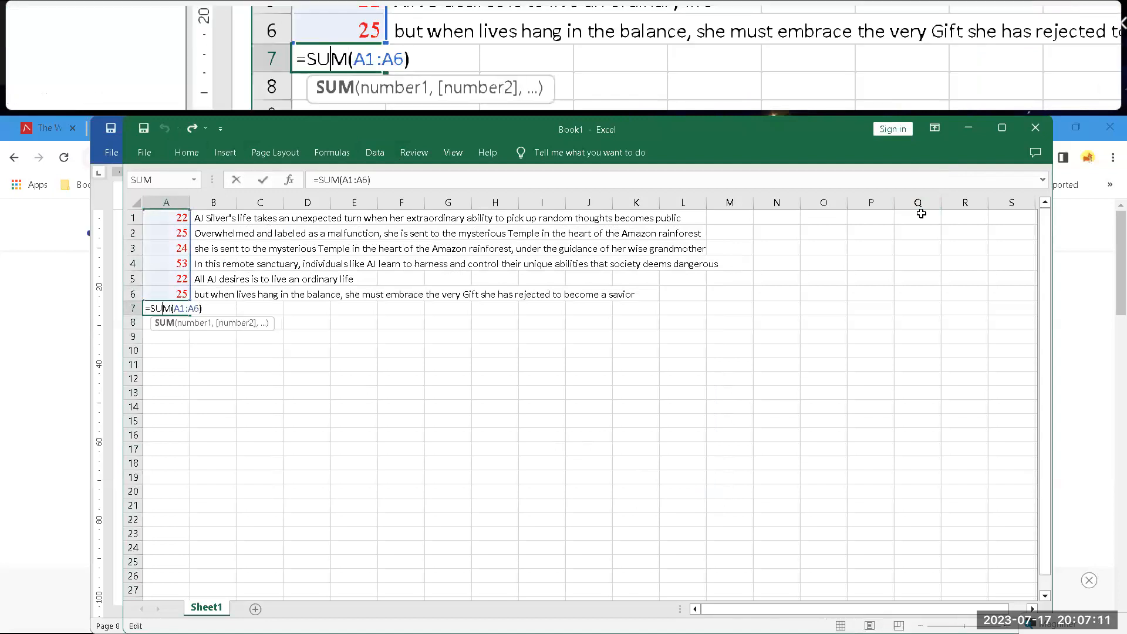
pyautogui.press('BackSpace')
pyautogui.press('BackSpace')
pyautogui.press('BackSpace')
pyautogui.write('aver')
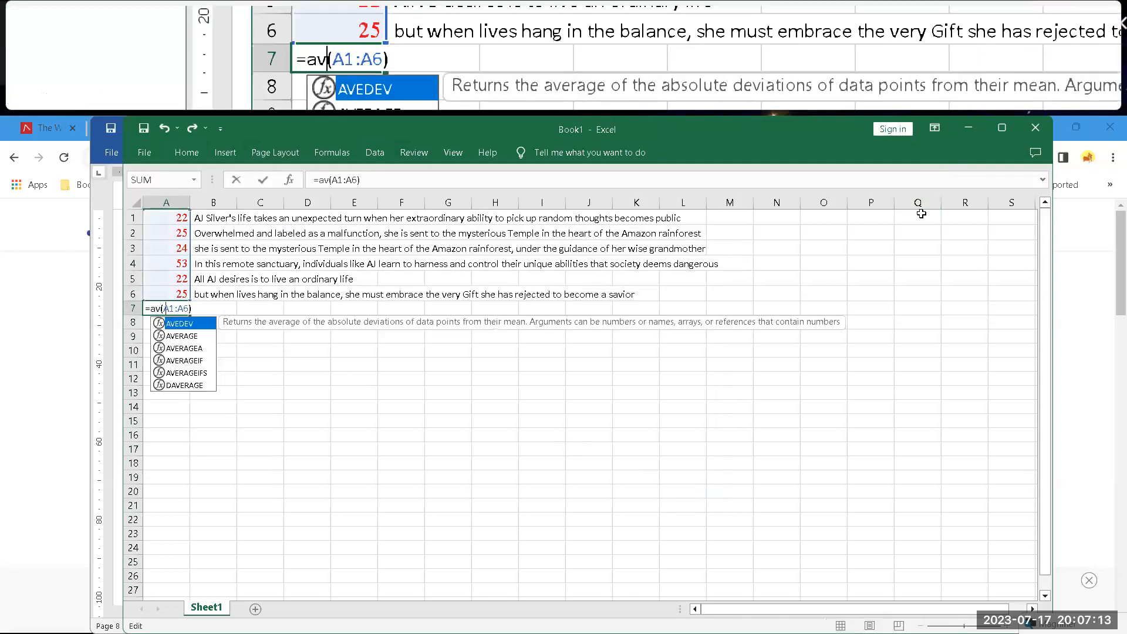
pyautogui.write('age')
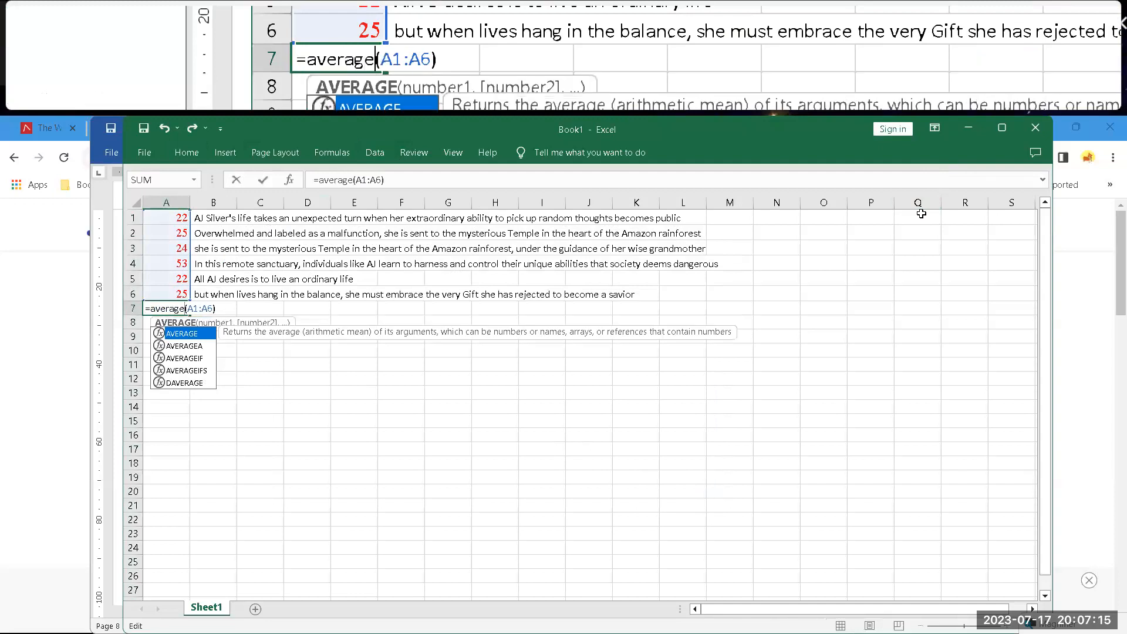
pyautogui.press('Return')
pyautogui.press('Up')
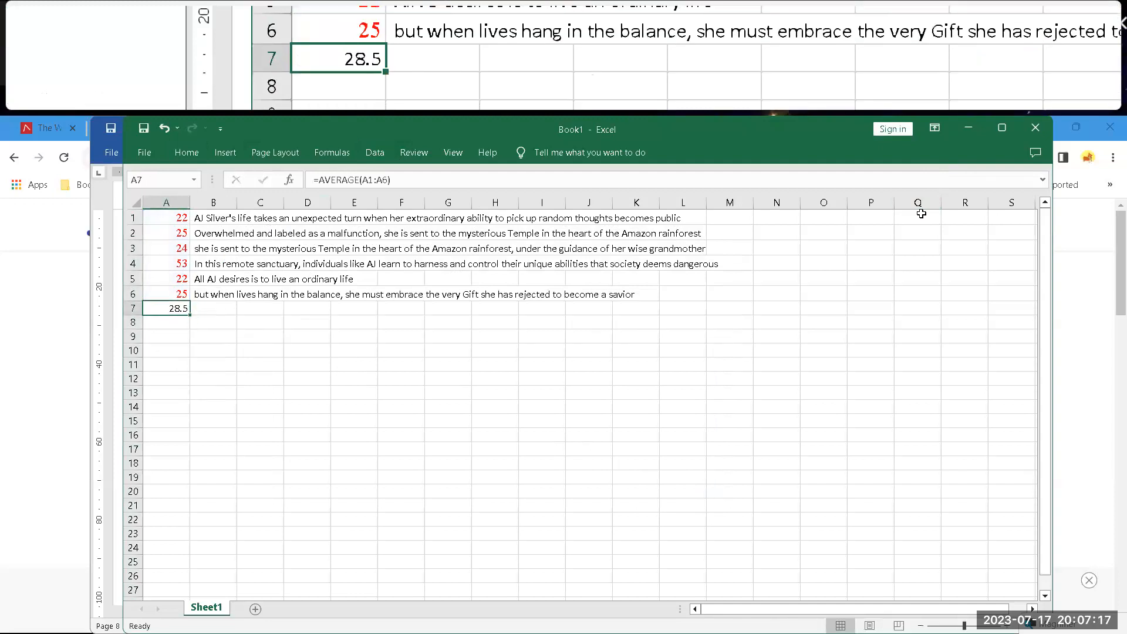
# - Switch back to Gift.docx and enter 29% as the Average Emotional Score above the ChatGPT phrases
pyautogui.hotkey('alt', 'Tab')
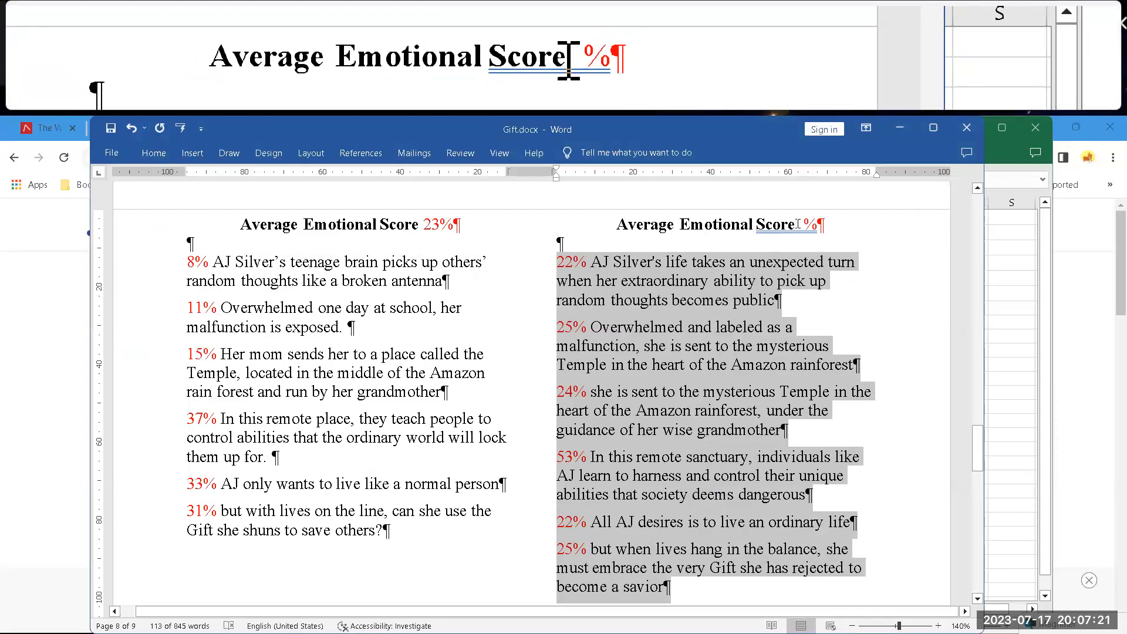
pyautogui.click(810, 243)
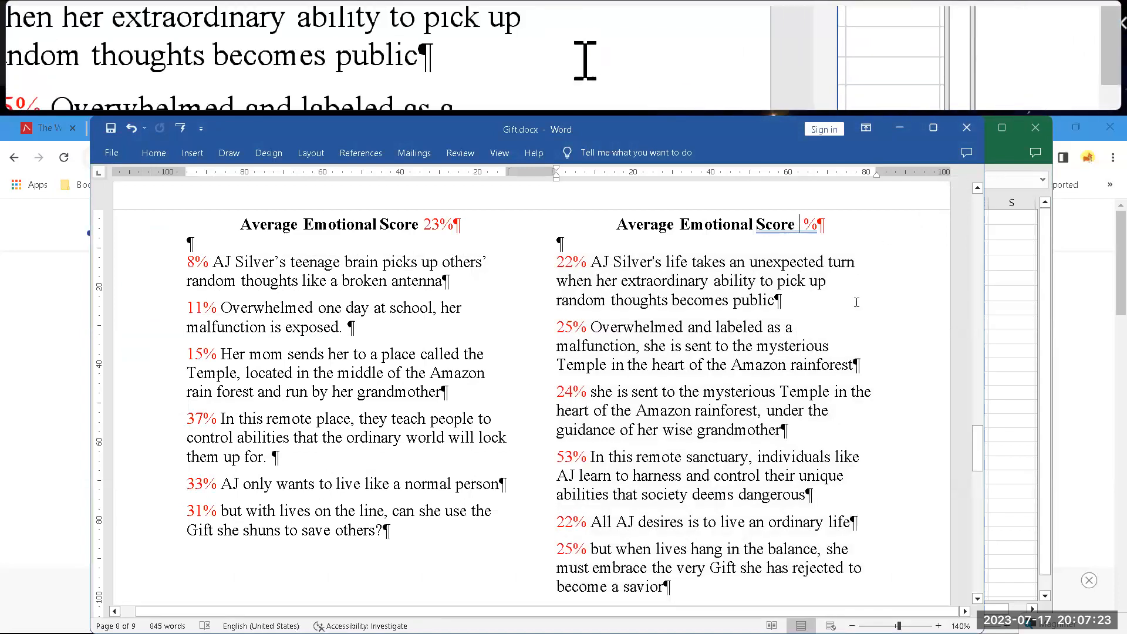
pyautogui.write('29')
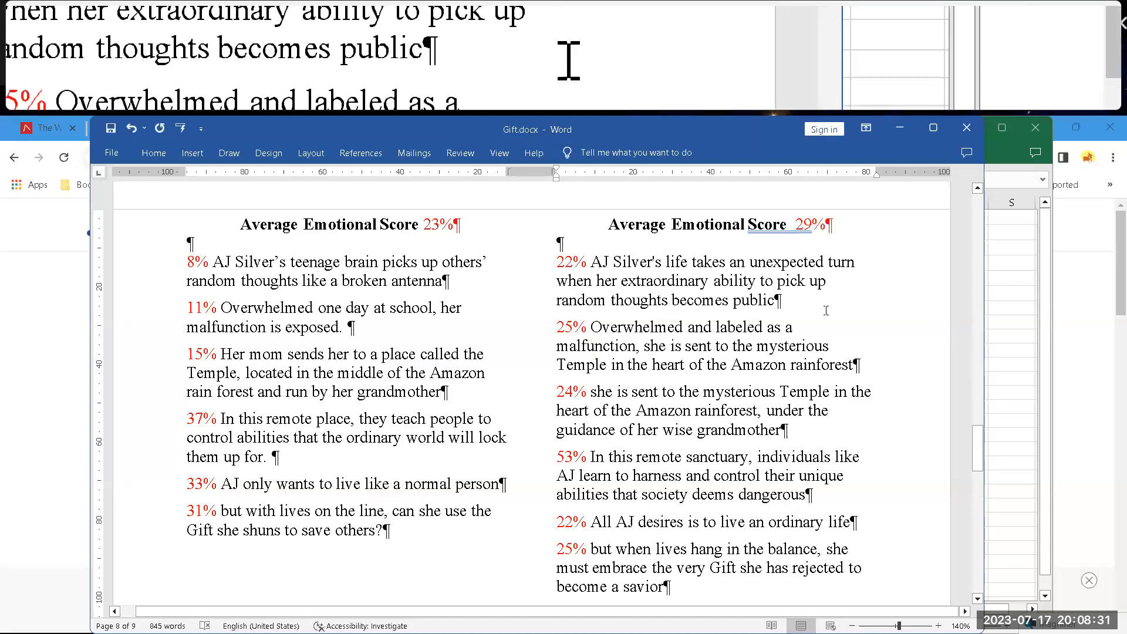
pyautogui.scroll(-3, 798, 418)
pyautogui.scroll(-9, 799, 418)
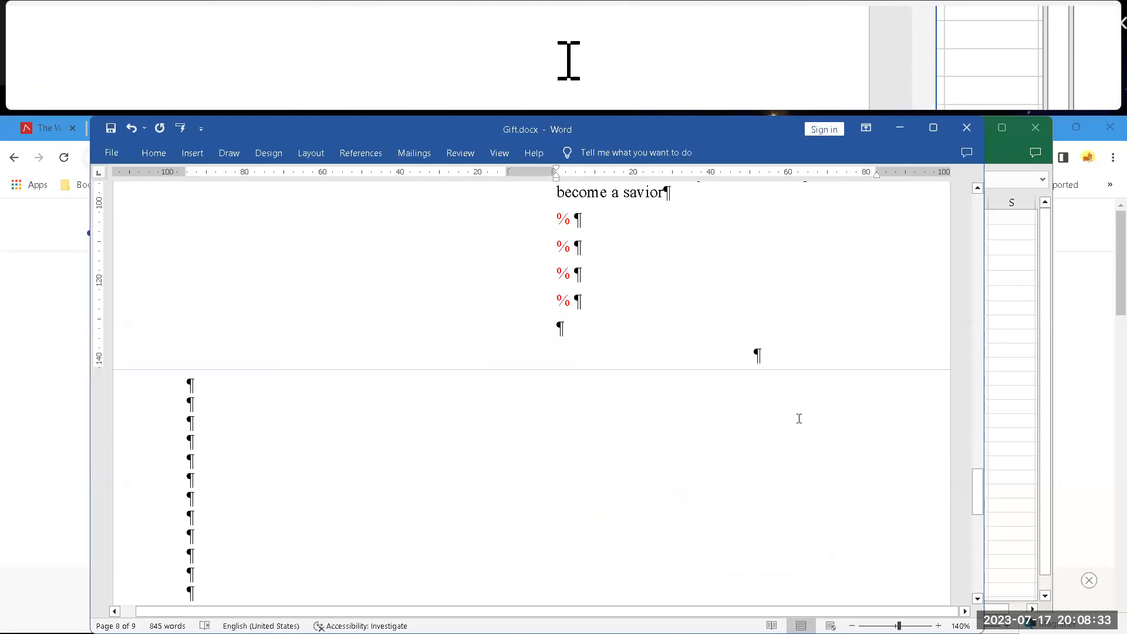
pyautogui.scroll(12, 797, 417)
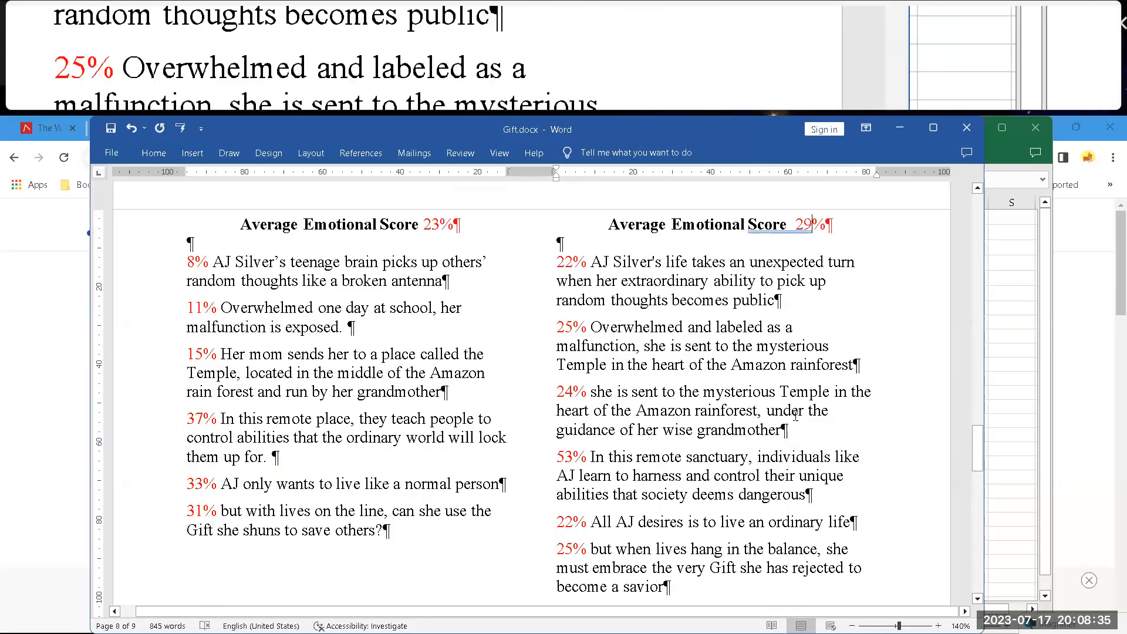